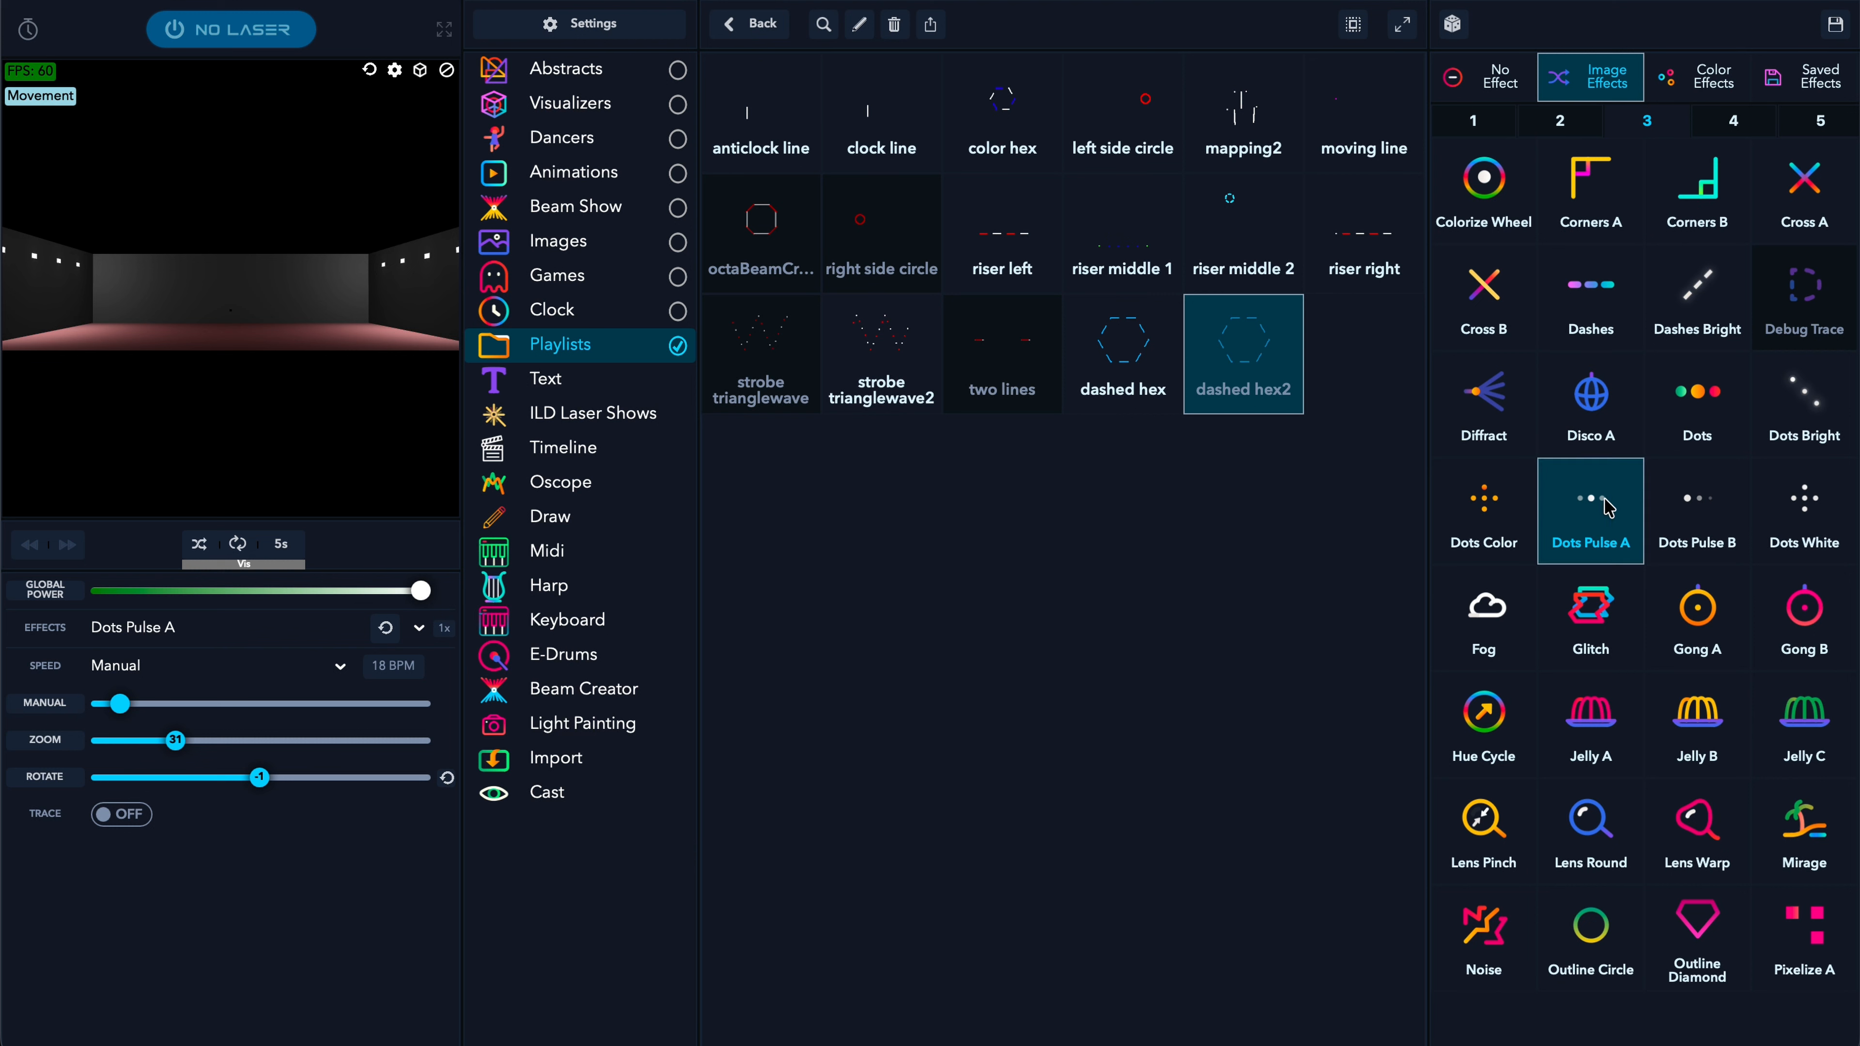
- Play the dashed hex2 beam and try the Dots Color, Dots Pulse B and Dots Pulse A effects
drag(265, 355, 240, 314)
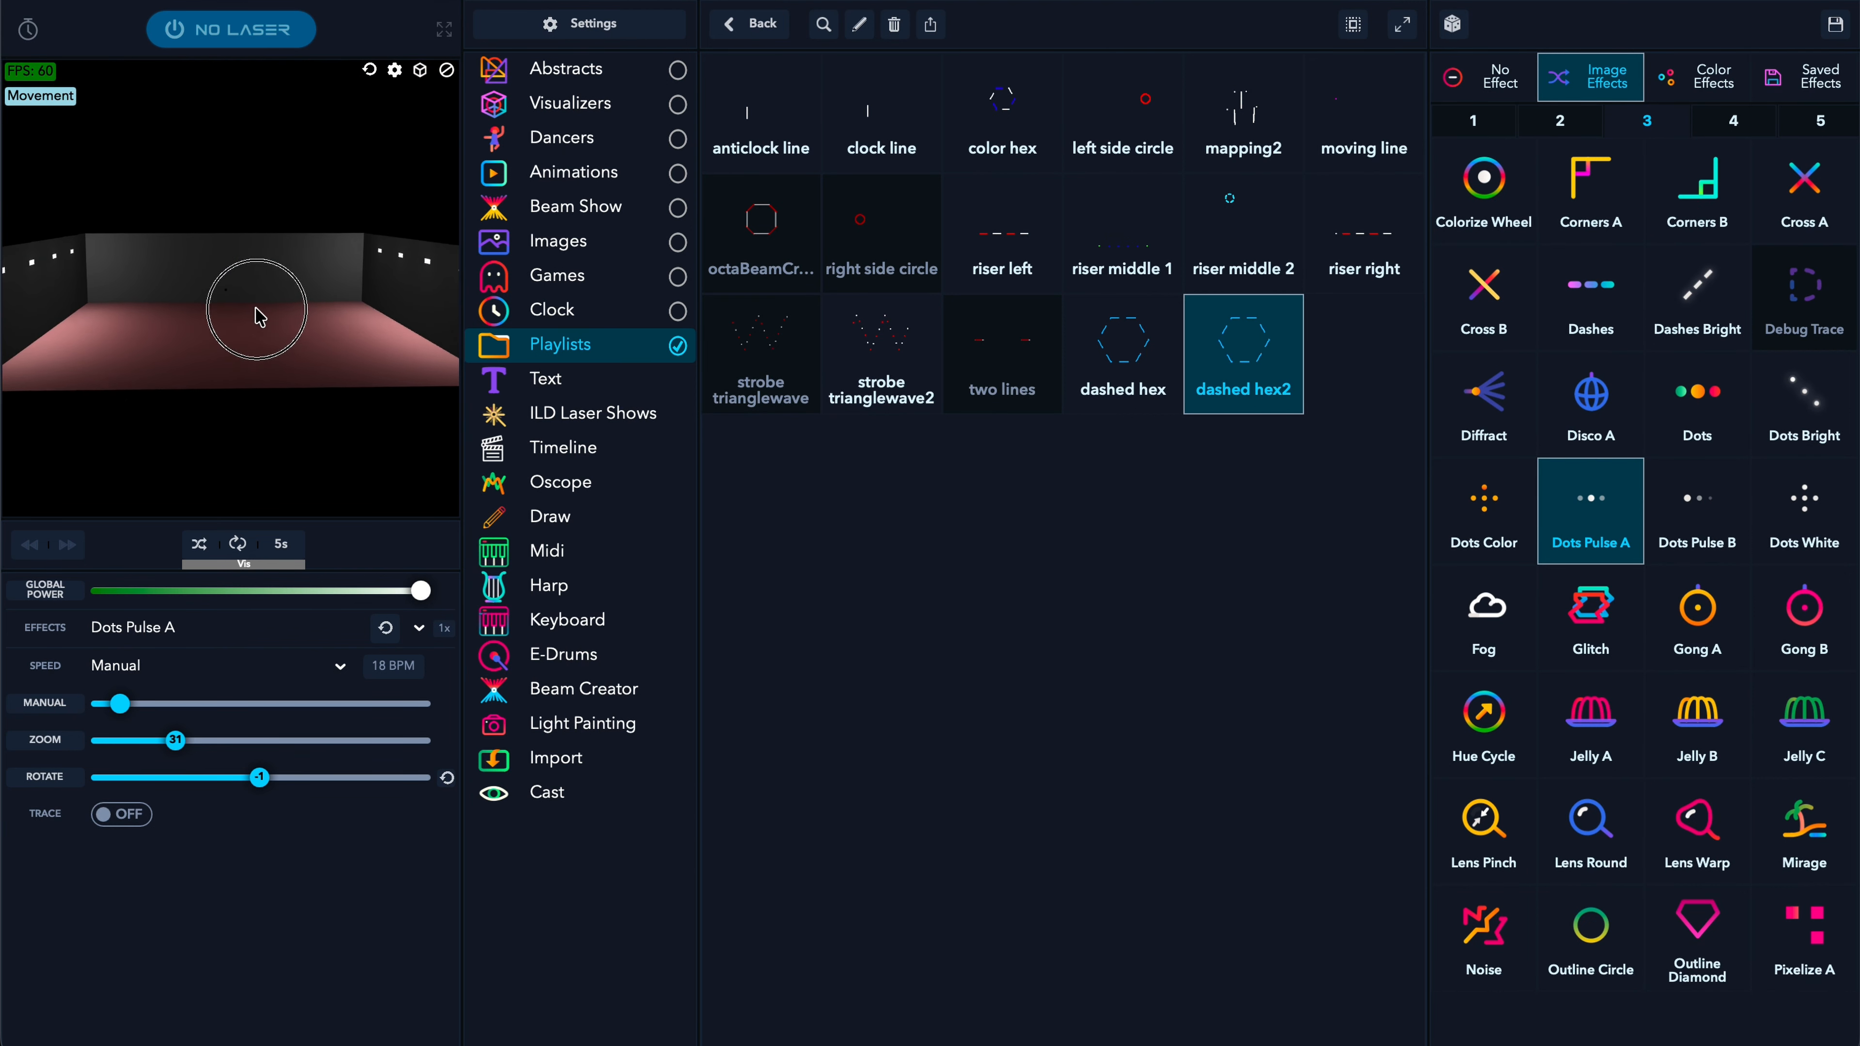
click(1212, 309)
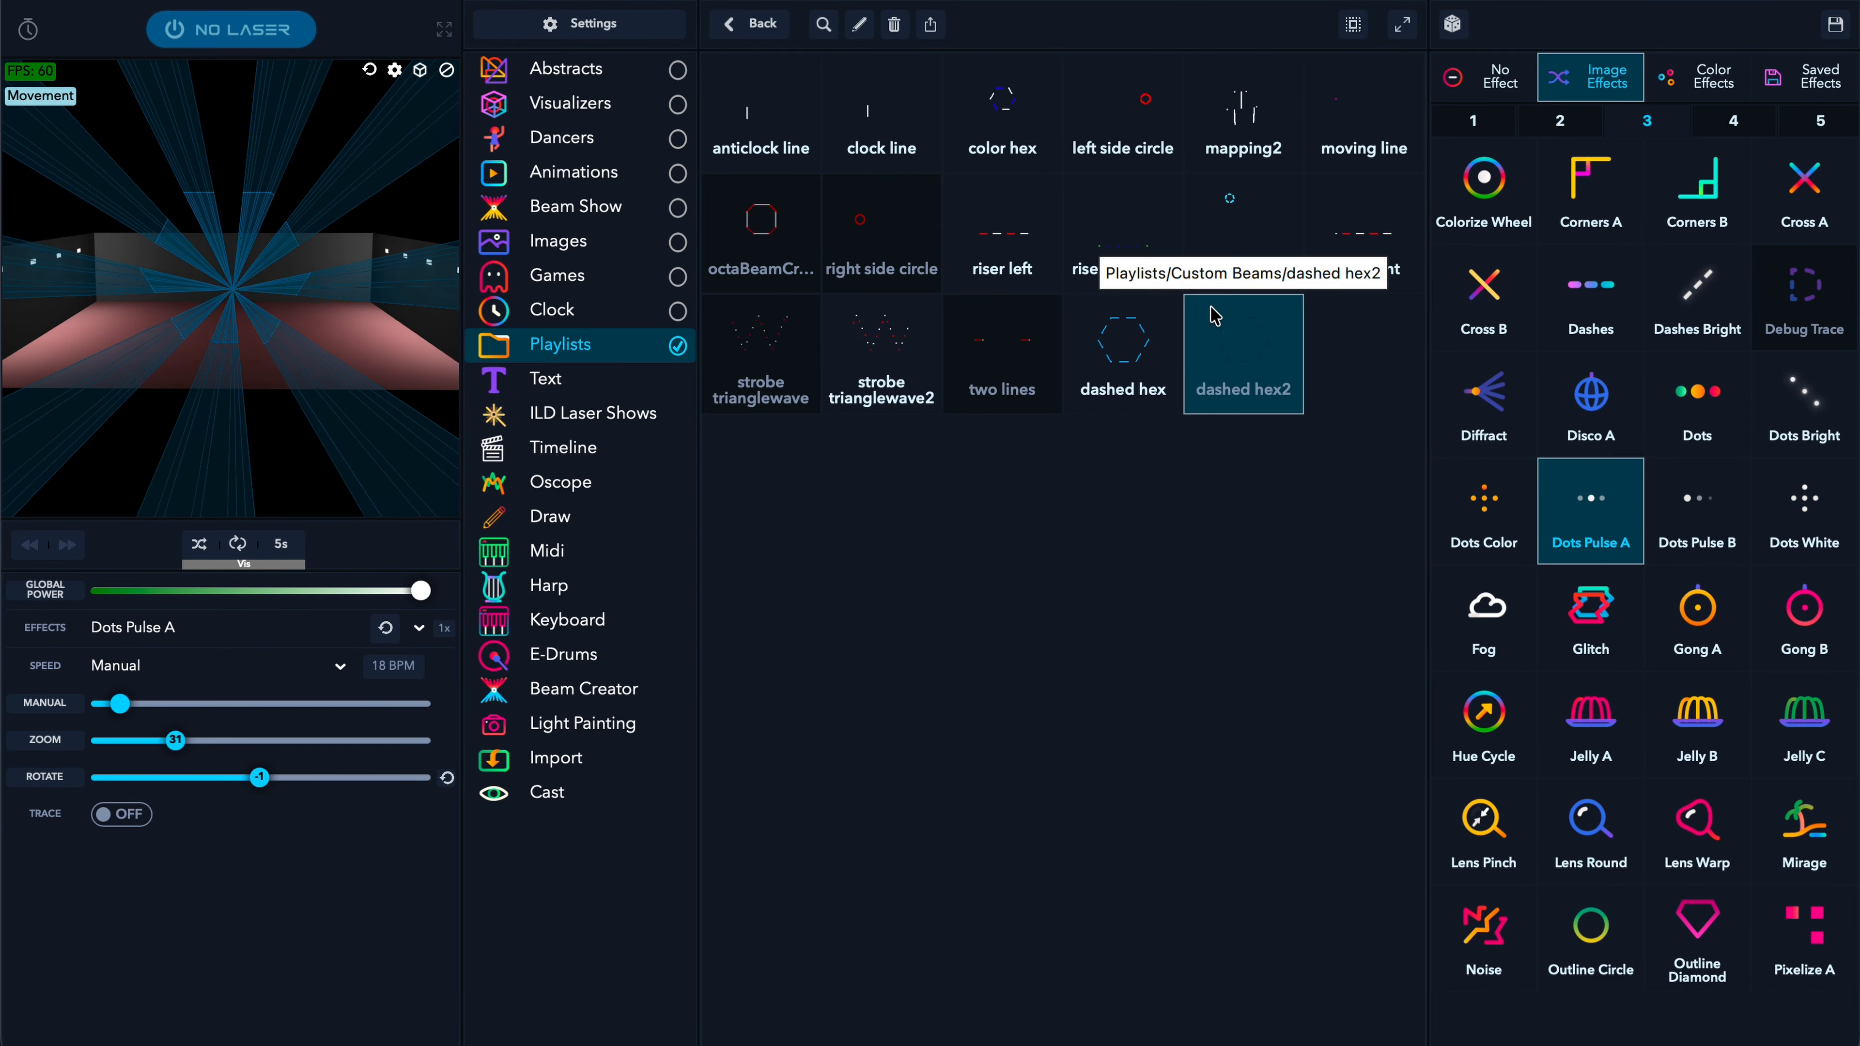
click(1510, 524)
click(1697, 519)
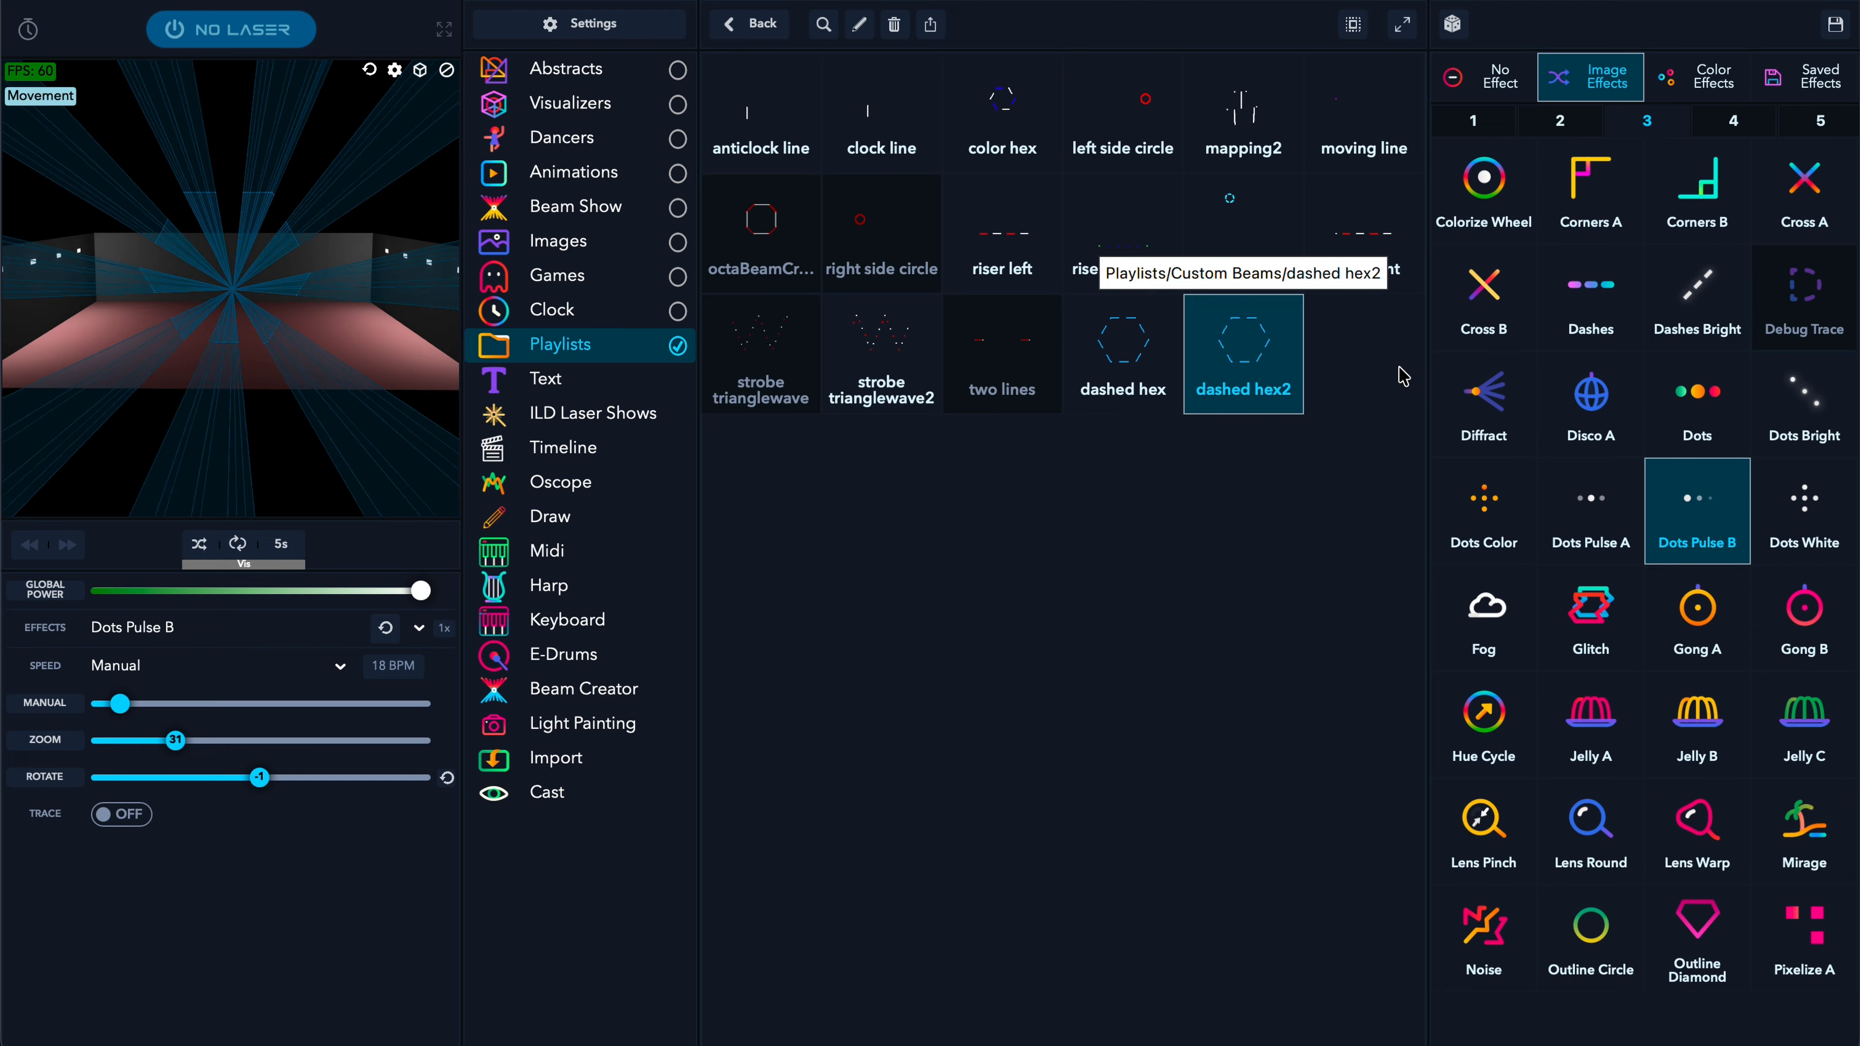
click(1627, 485)
click(1259, 339)
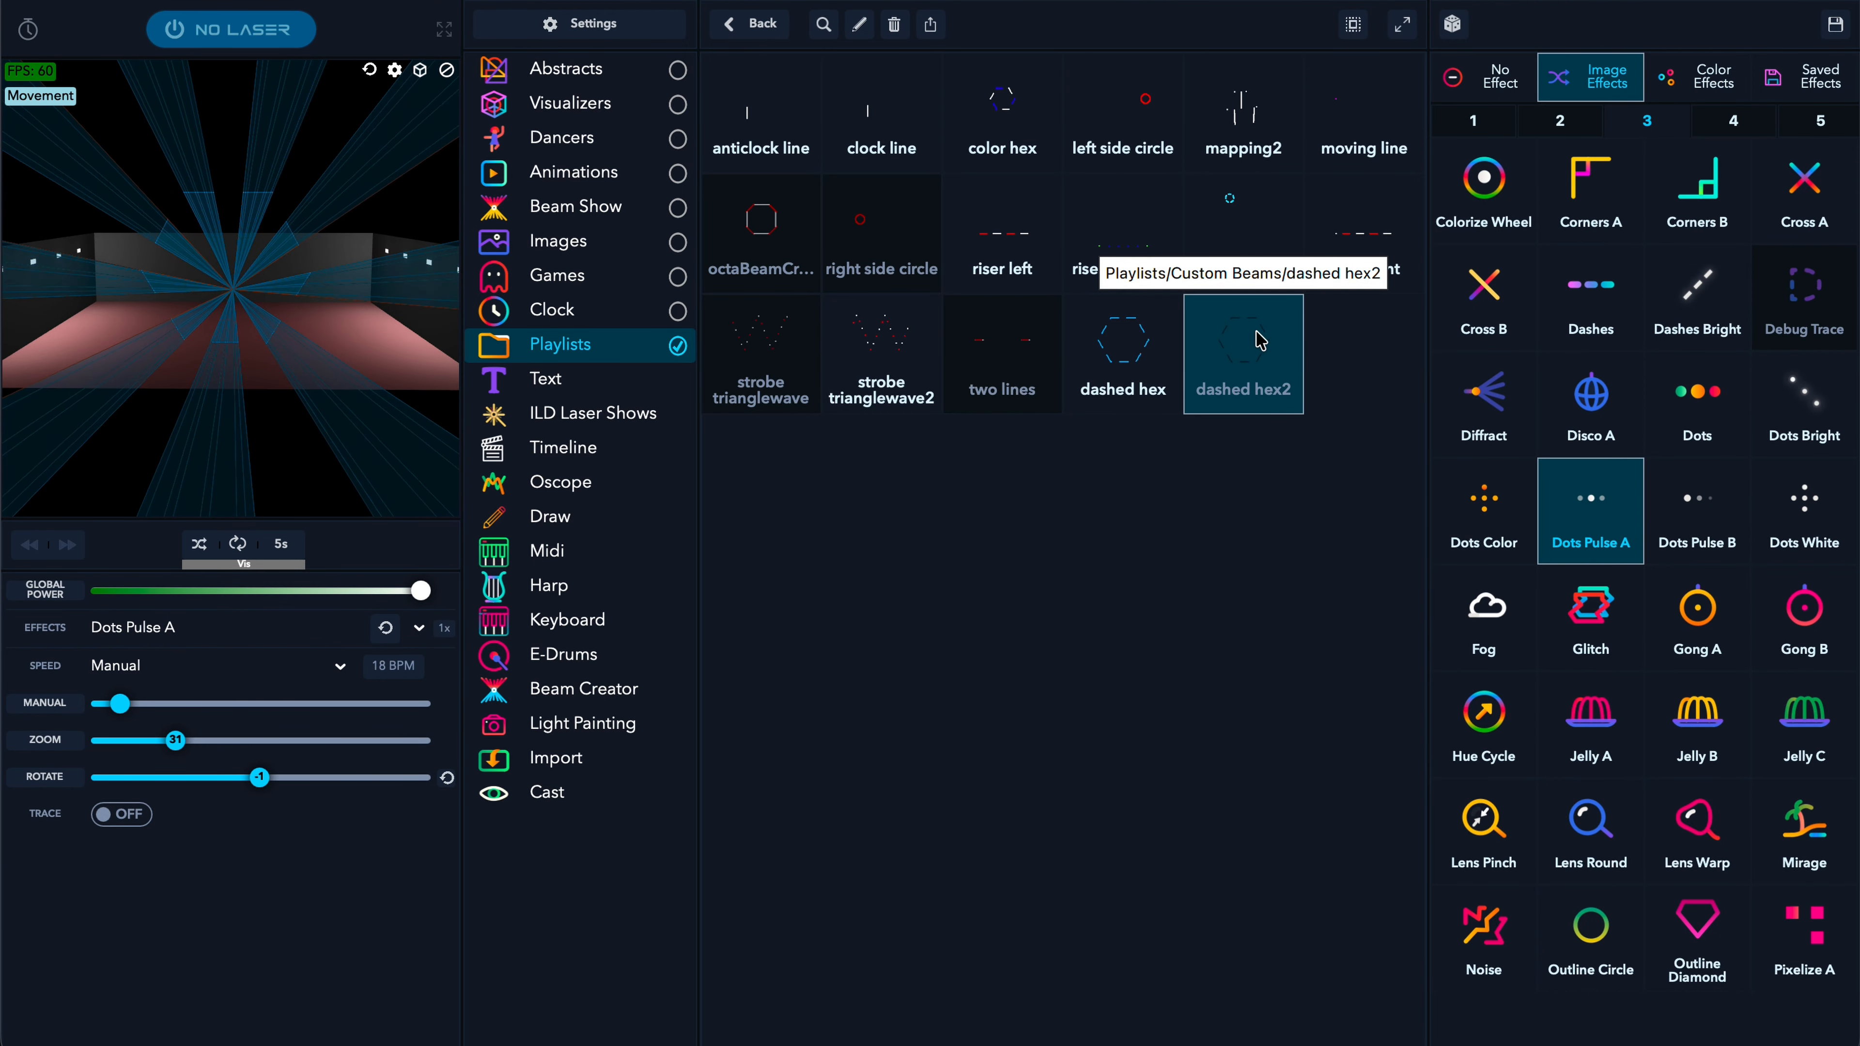
- Replay hex2 with Dots White, Dots Pulse B and Dots Color, ending on Dots Pulse A
click(1756, 492)
click(1259, 365)
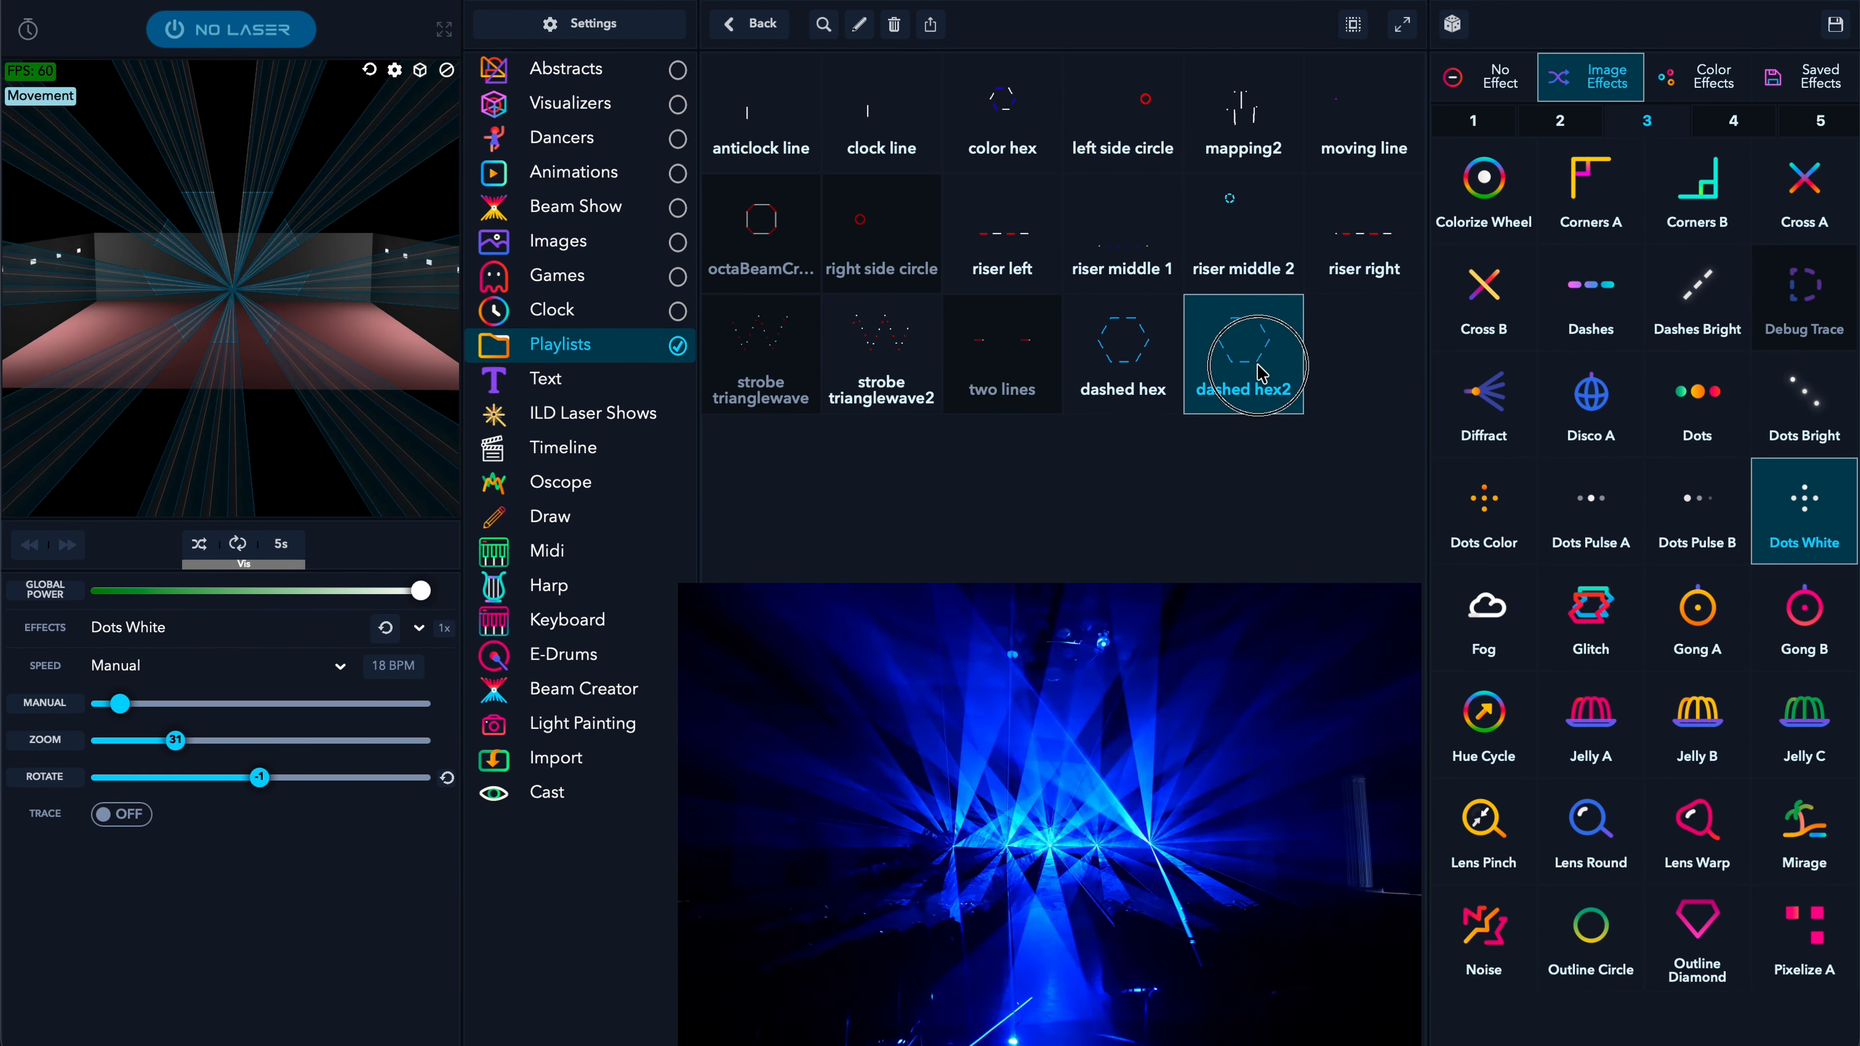
click(1678, 509)
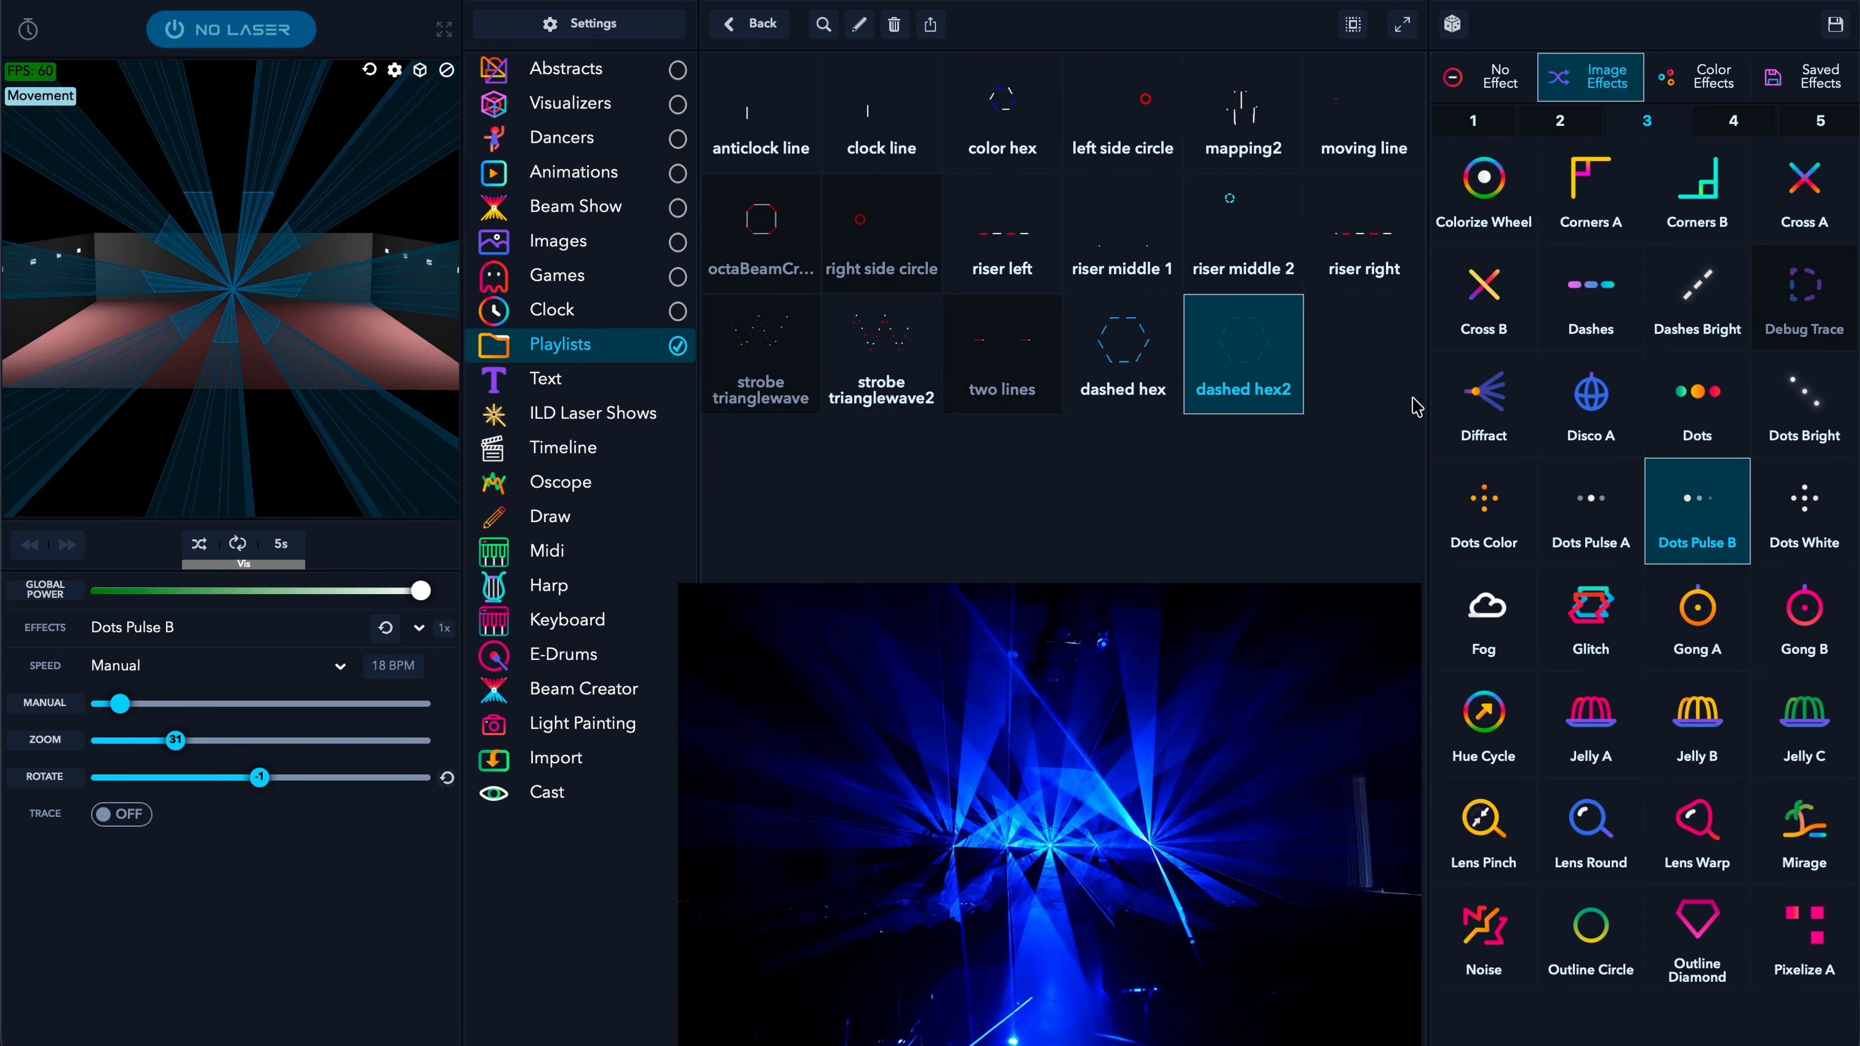
click(1616, 515)
click(1487, 506)
click(1245, 359)
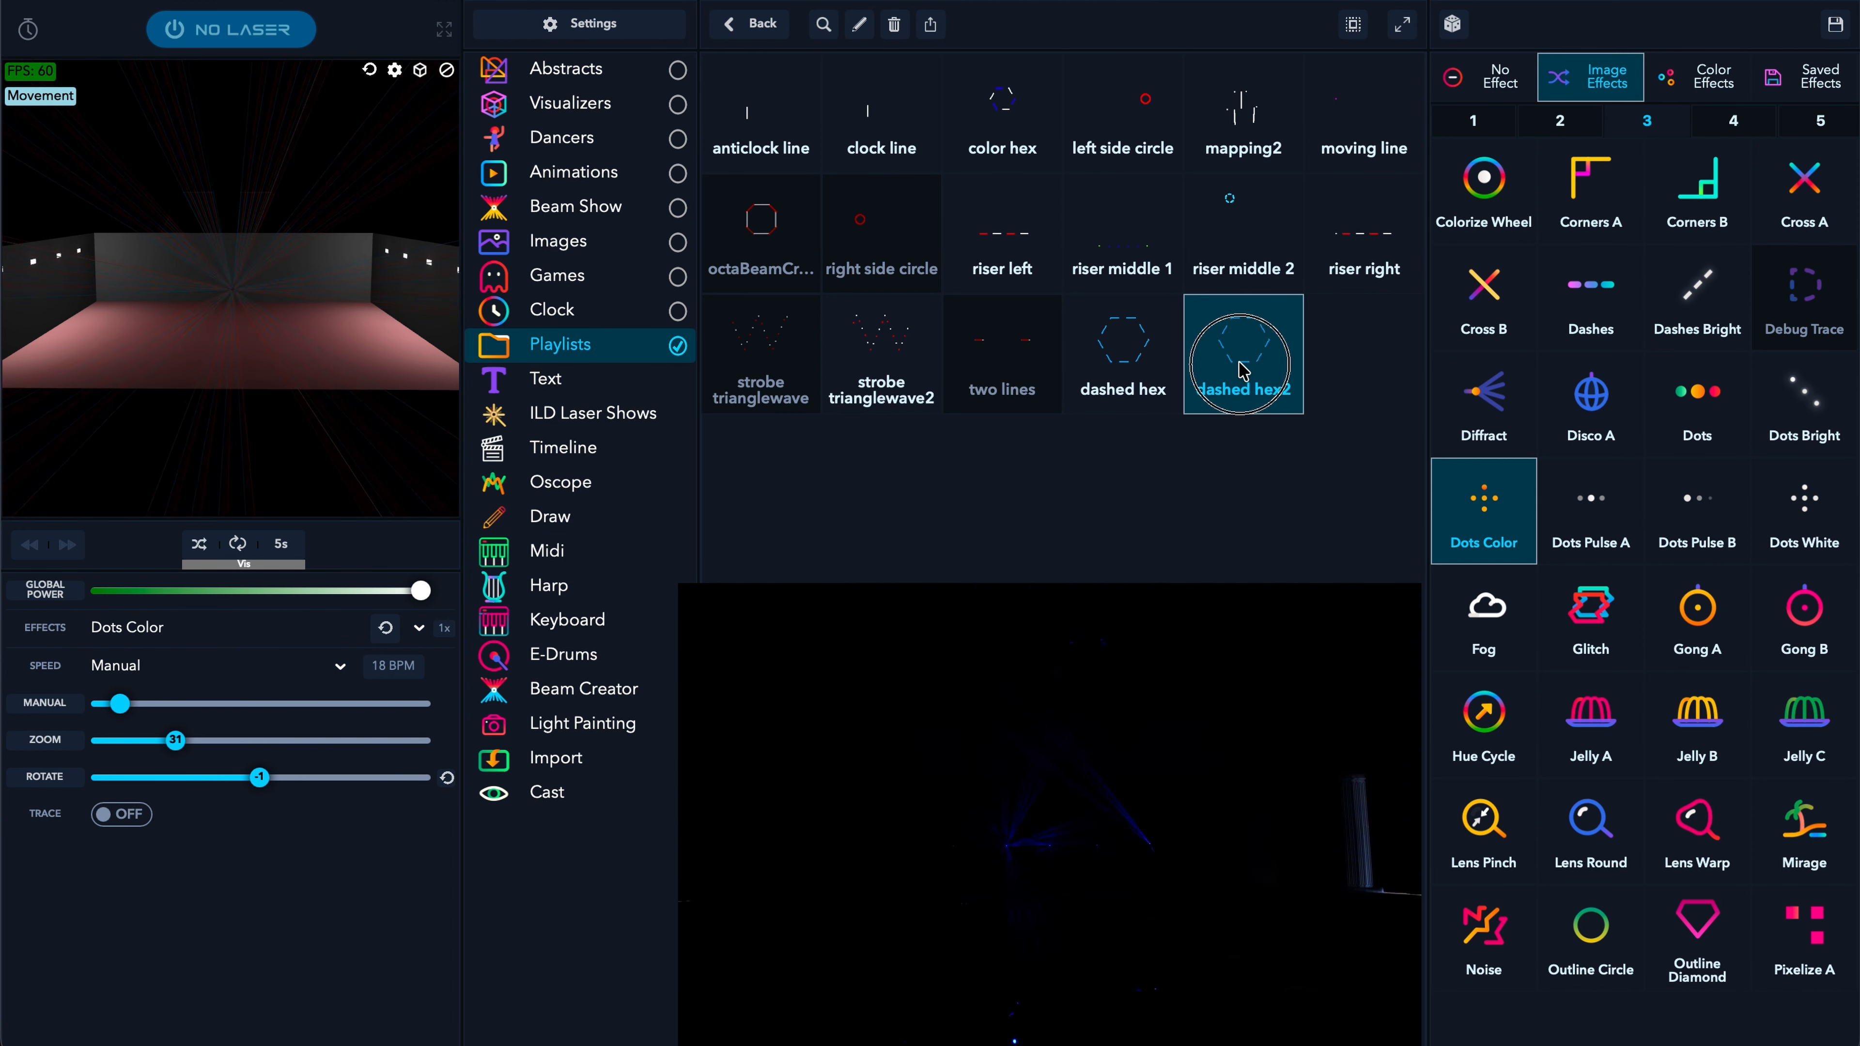
click(1591, 506)
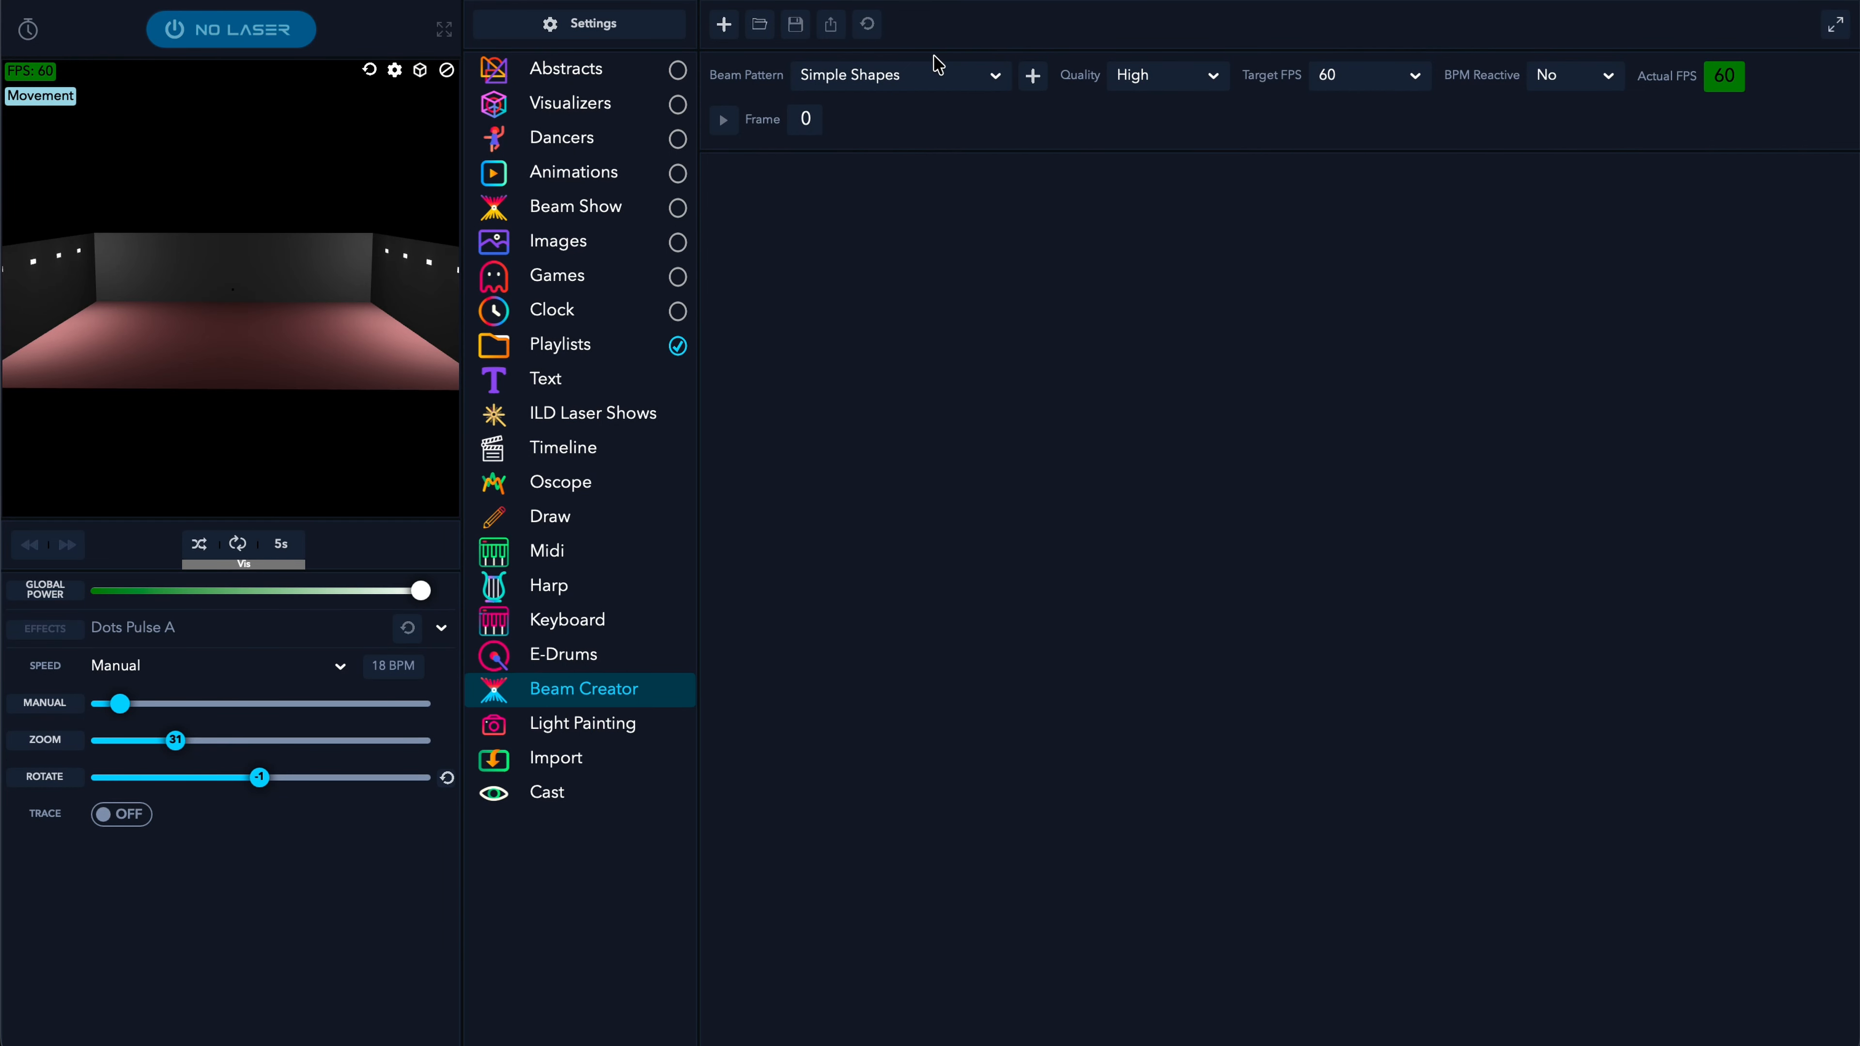
- Add a Horizontal Line beam layer with the preview switched to flat 2D
click(910, 74)
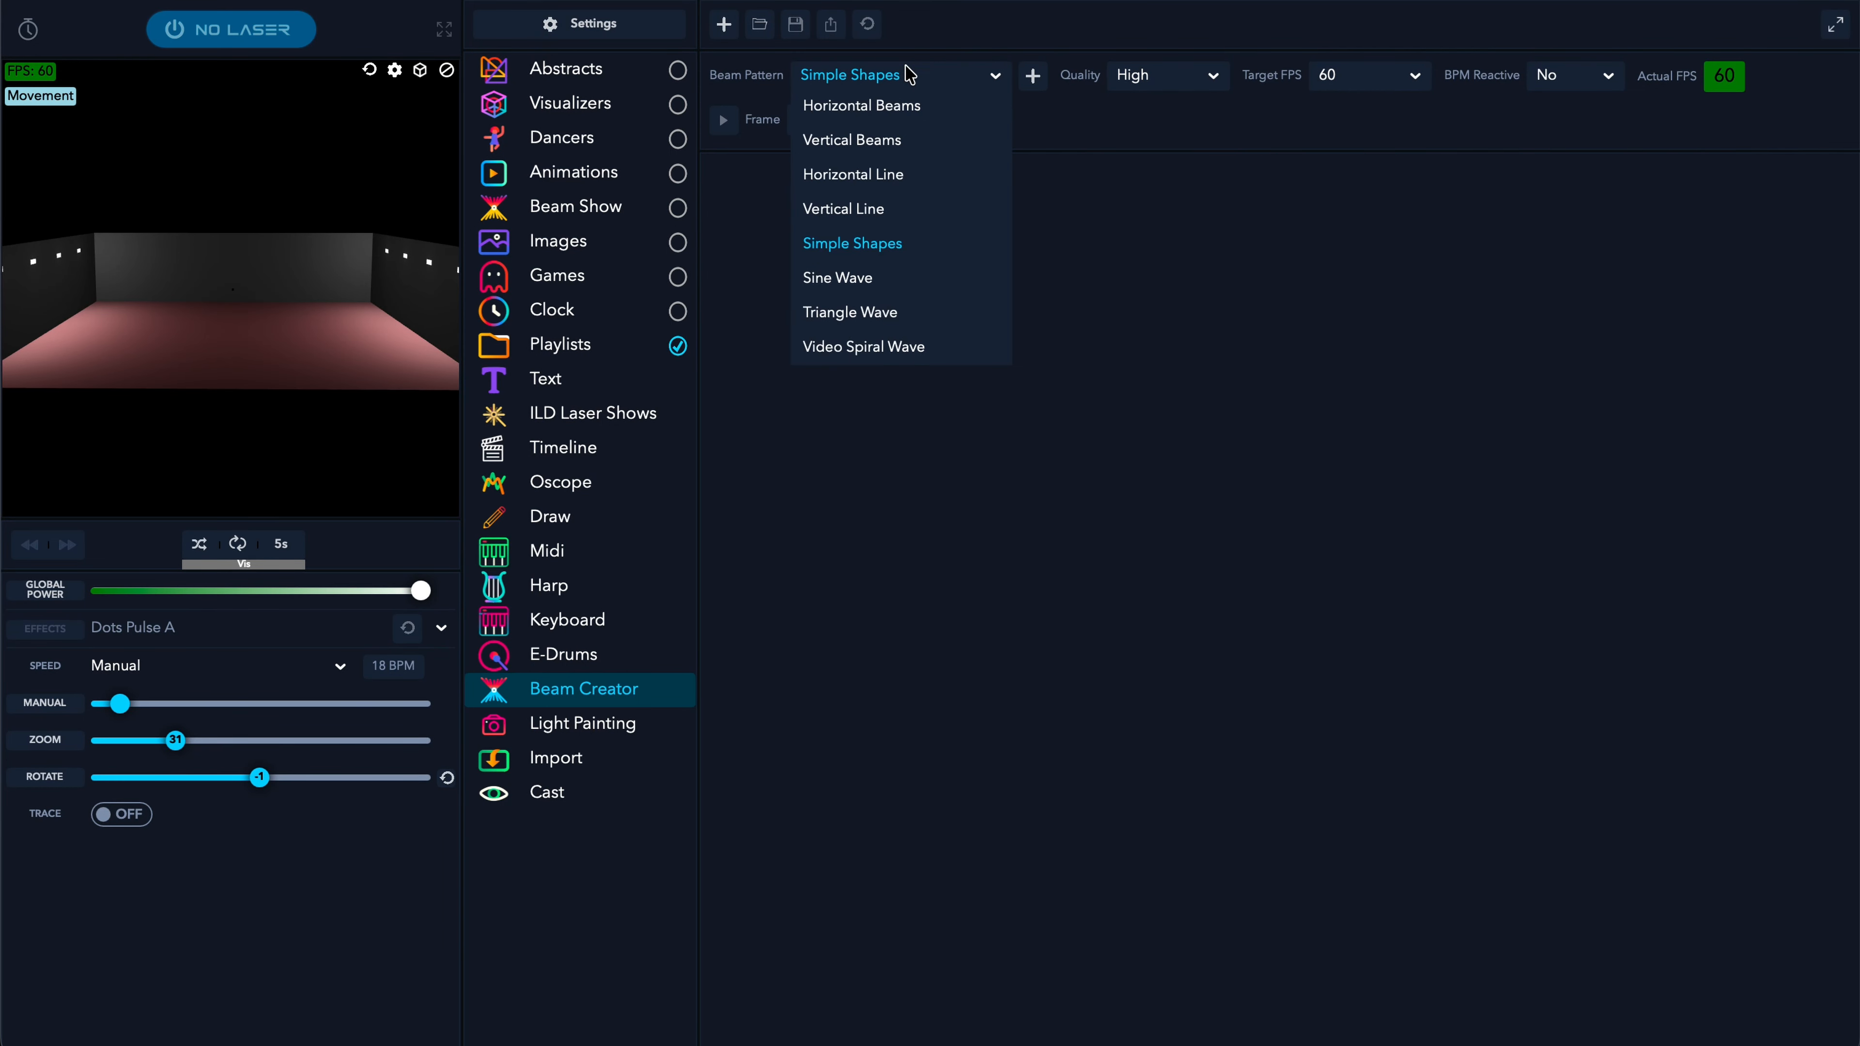
click(878, 183)
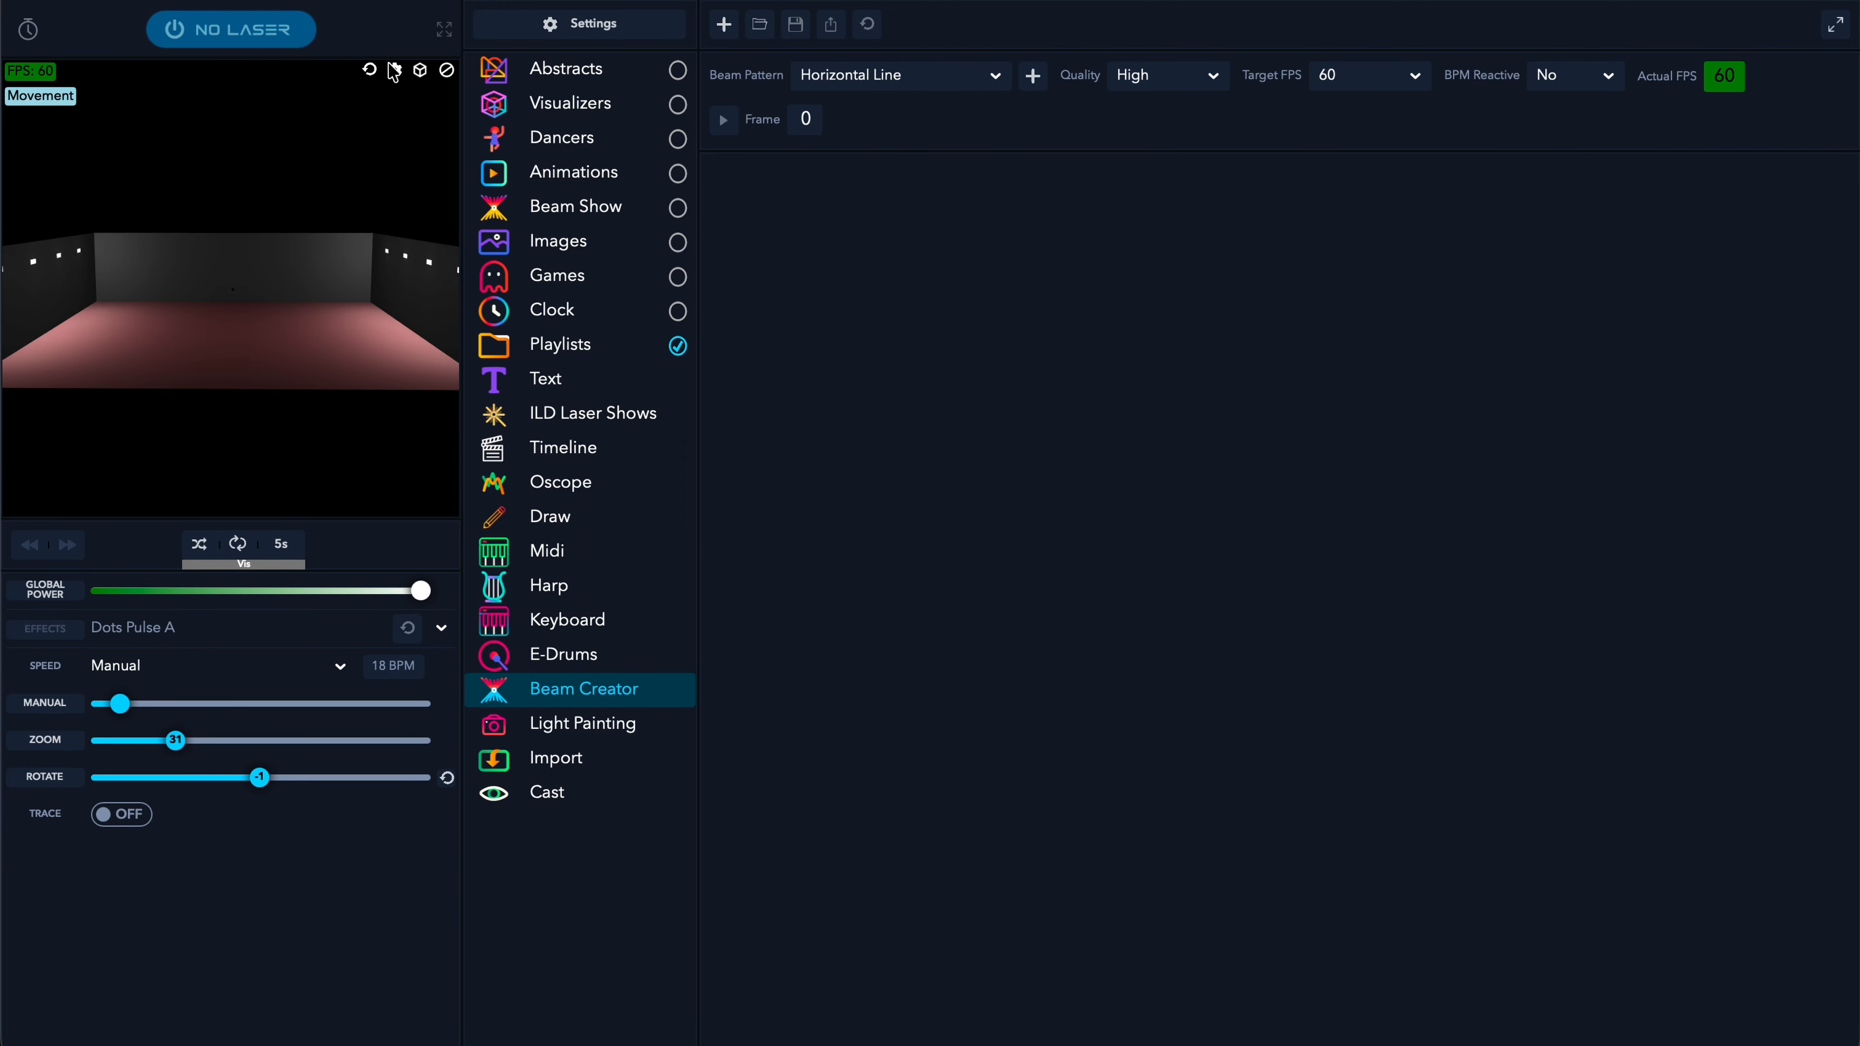
click(394, 71)
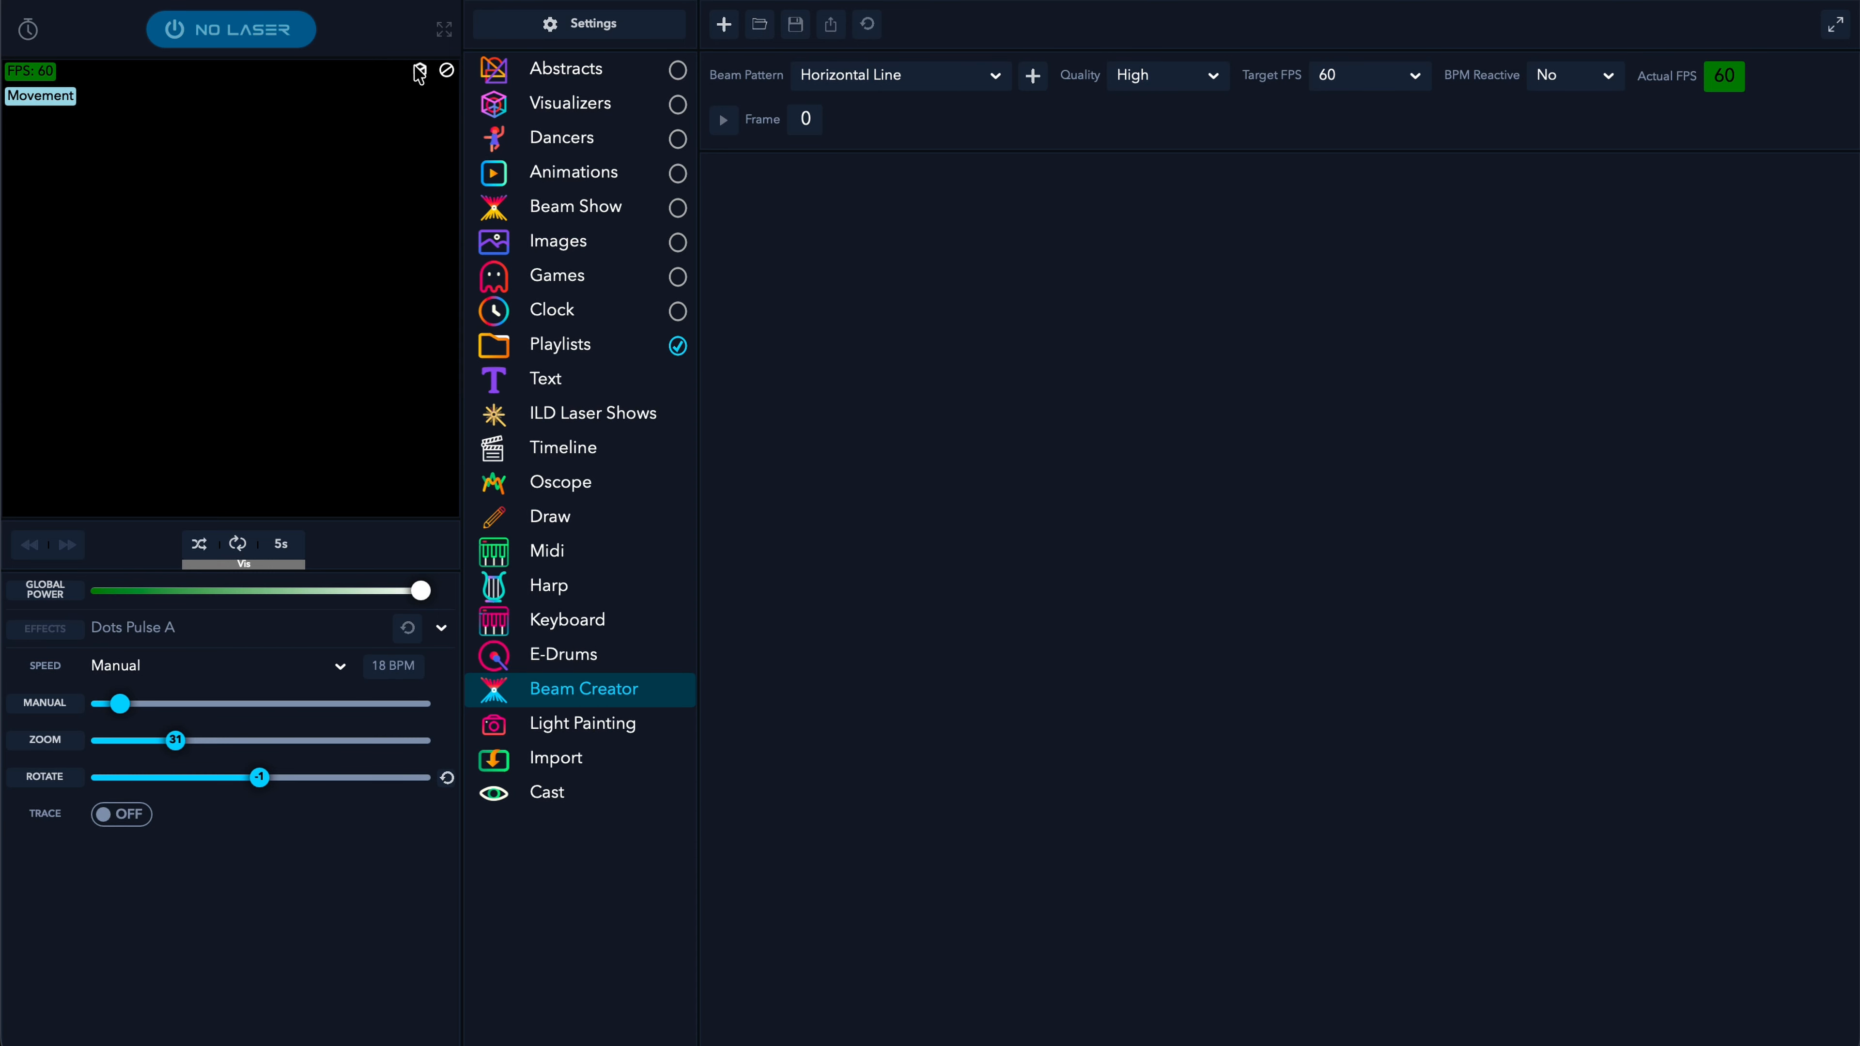
click(1035, 75)
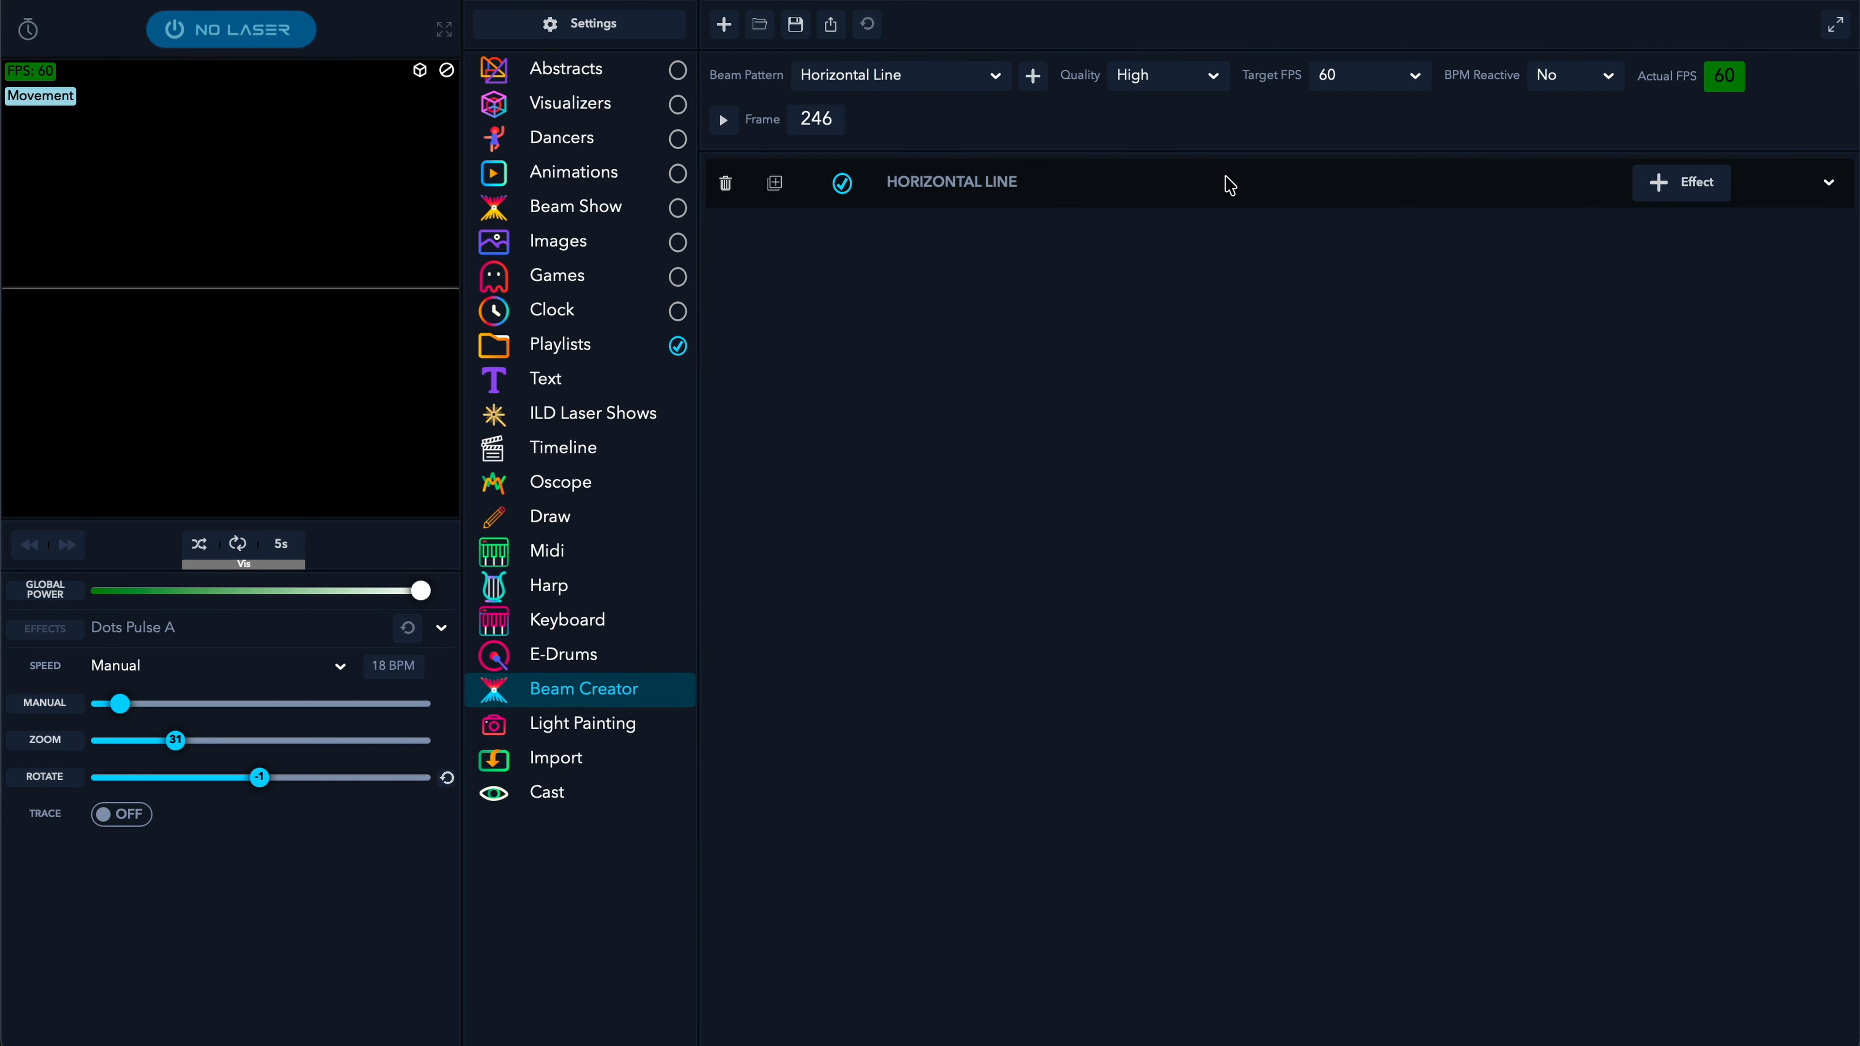
- Shorten the Horizontal Line layer's width to 0.2
click(1089, 193)
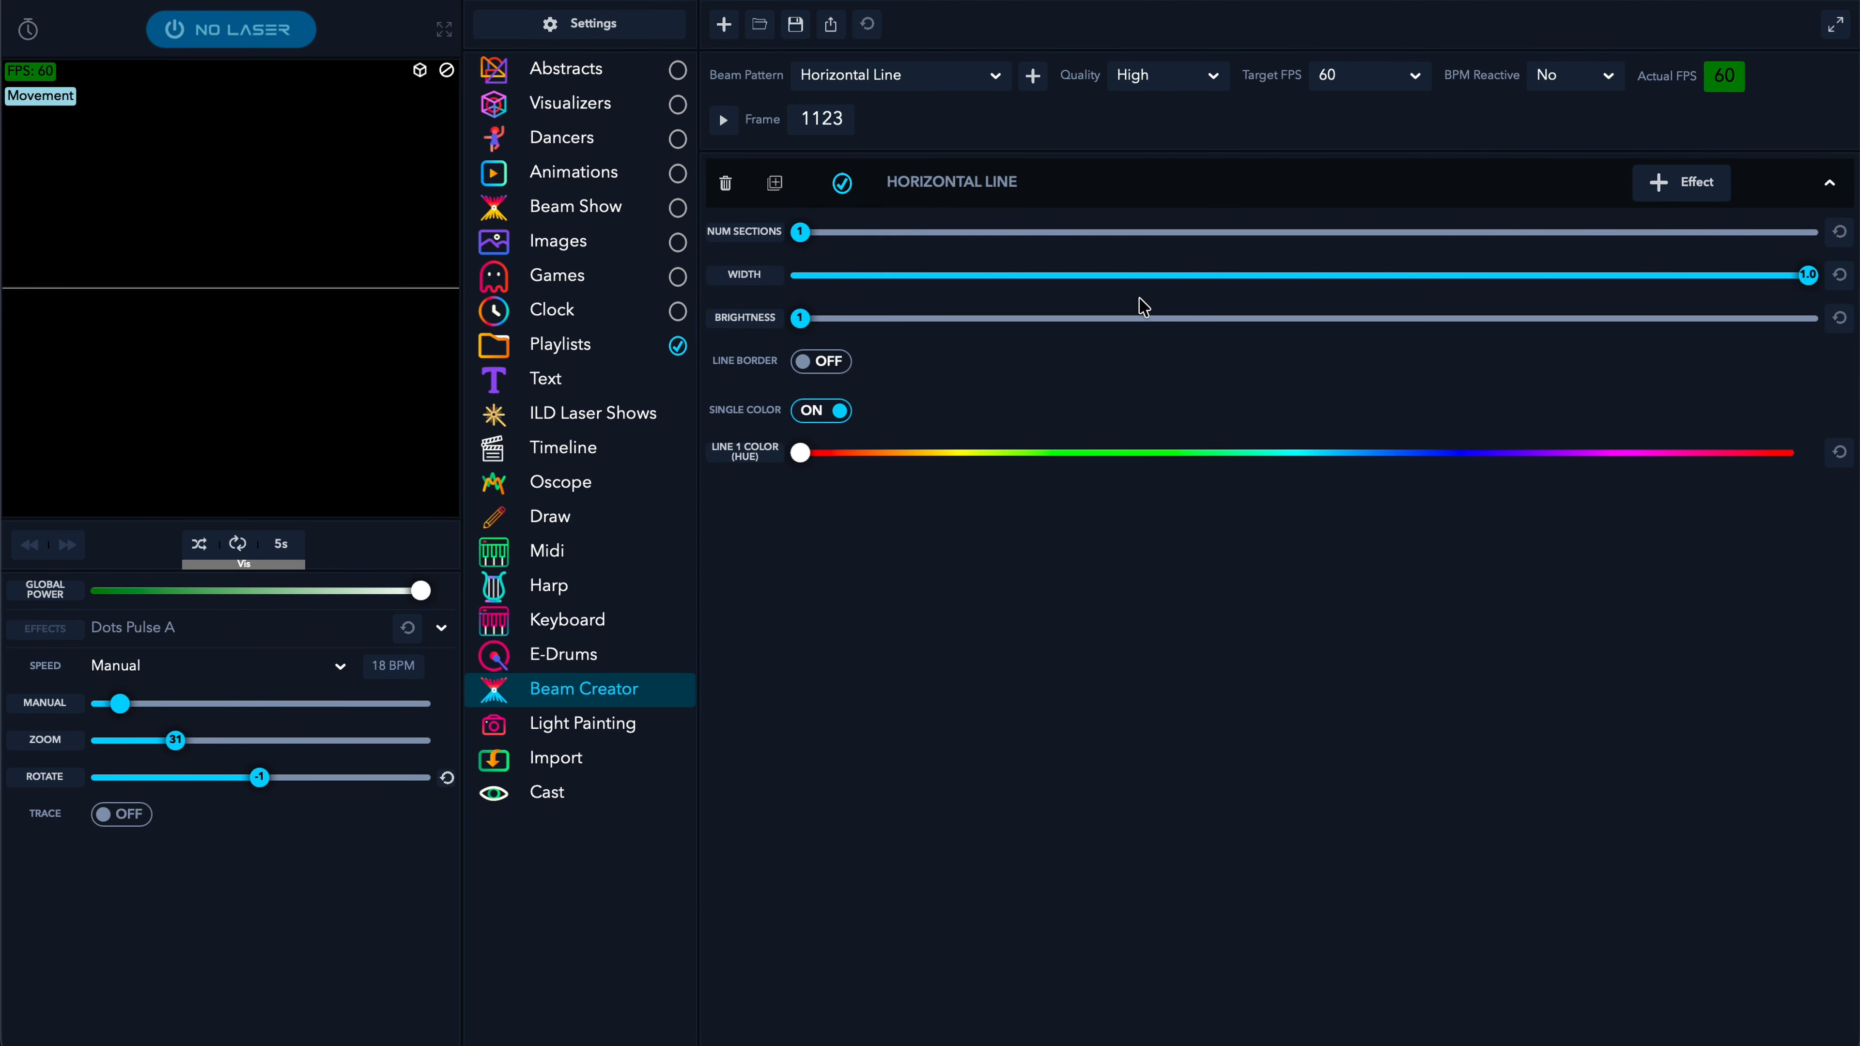
drag(1802, 281, 1046, 347)
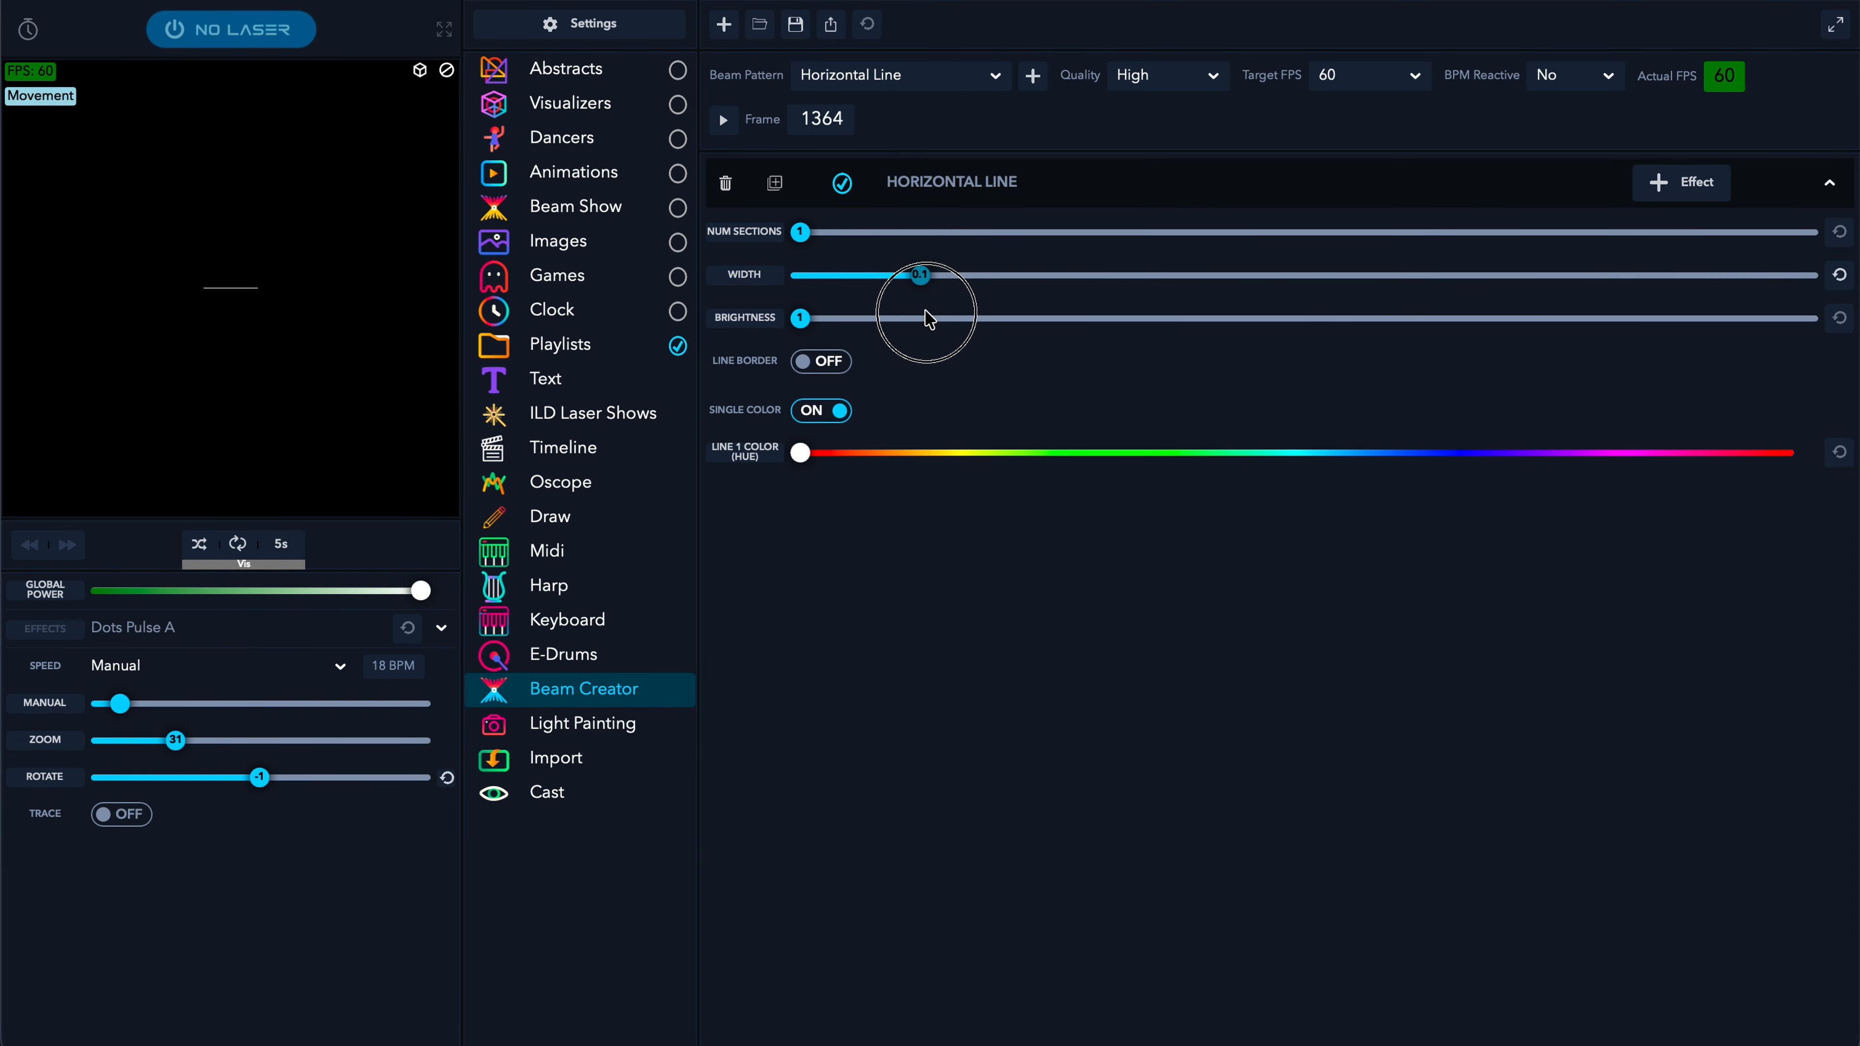
click(1168, 199)
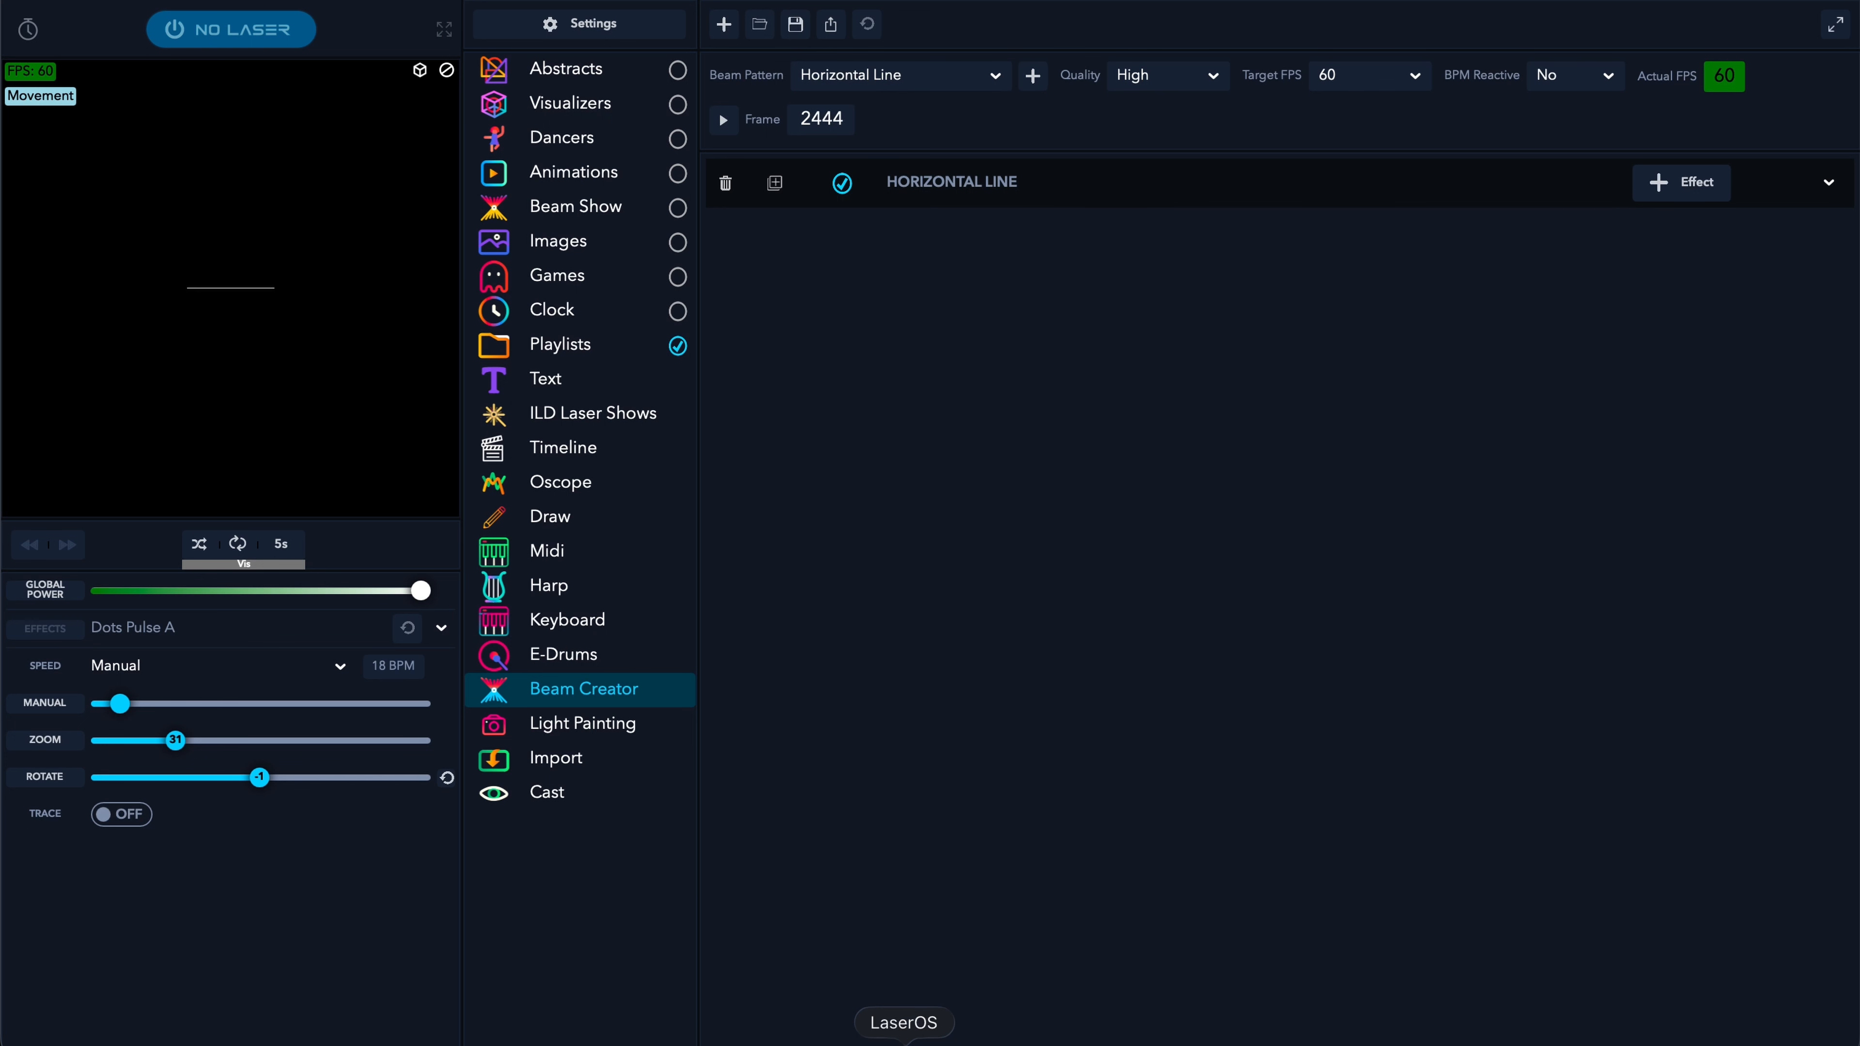
click(1068, 199)
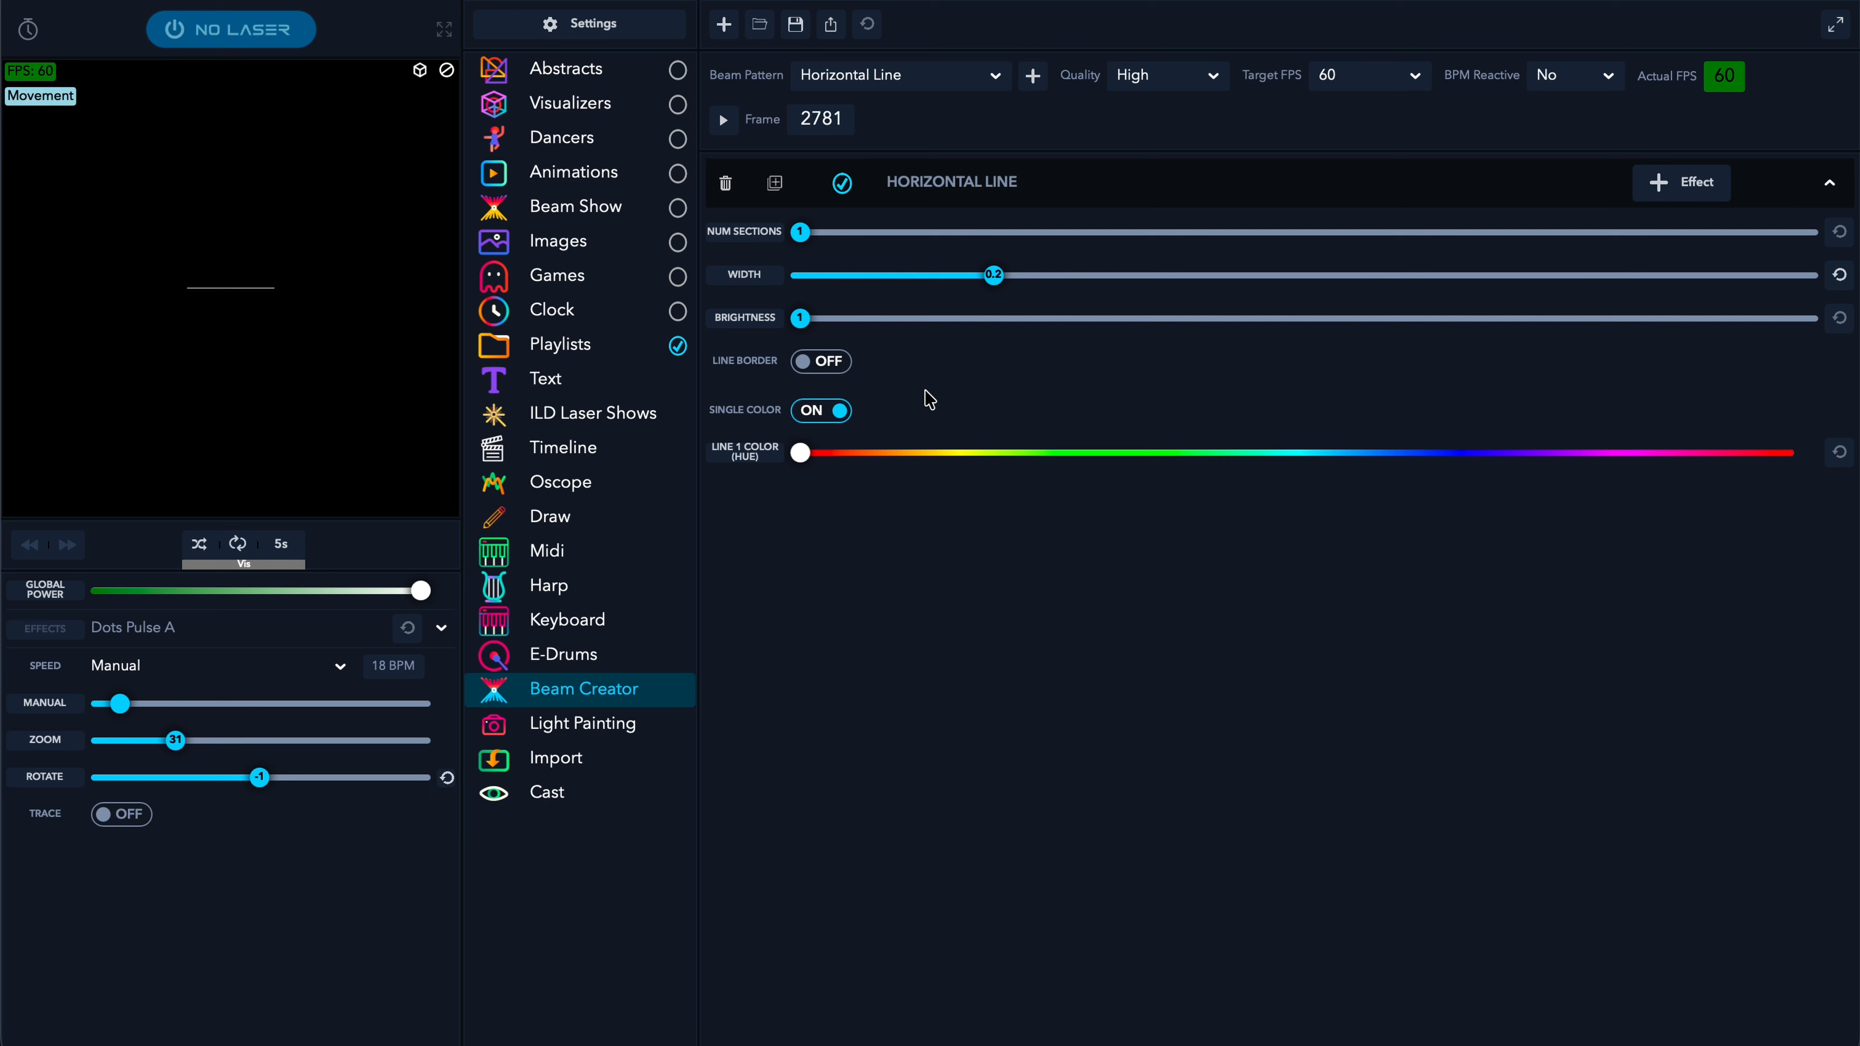
- Turn on the line border, colour the line red, and view it on the 3D stage
click(809, 364)
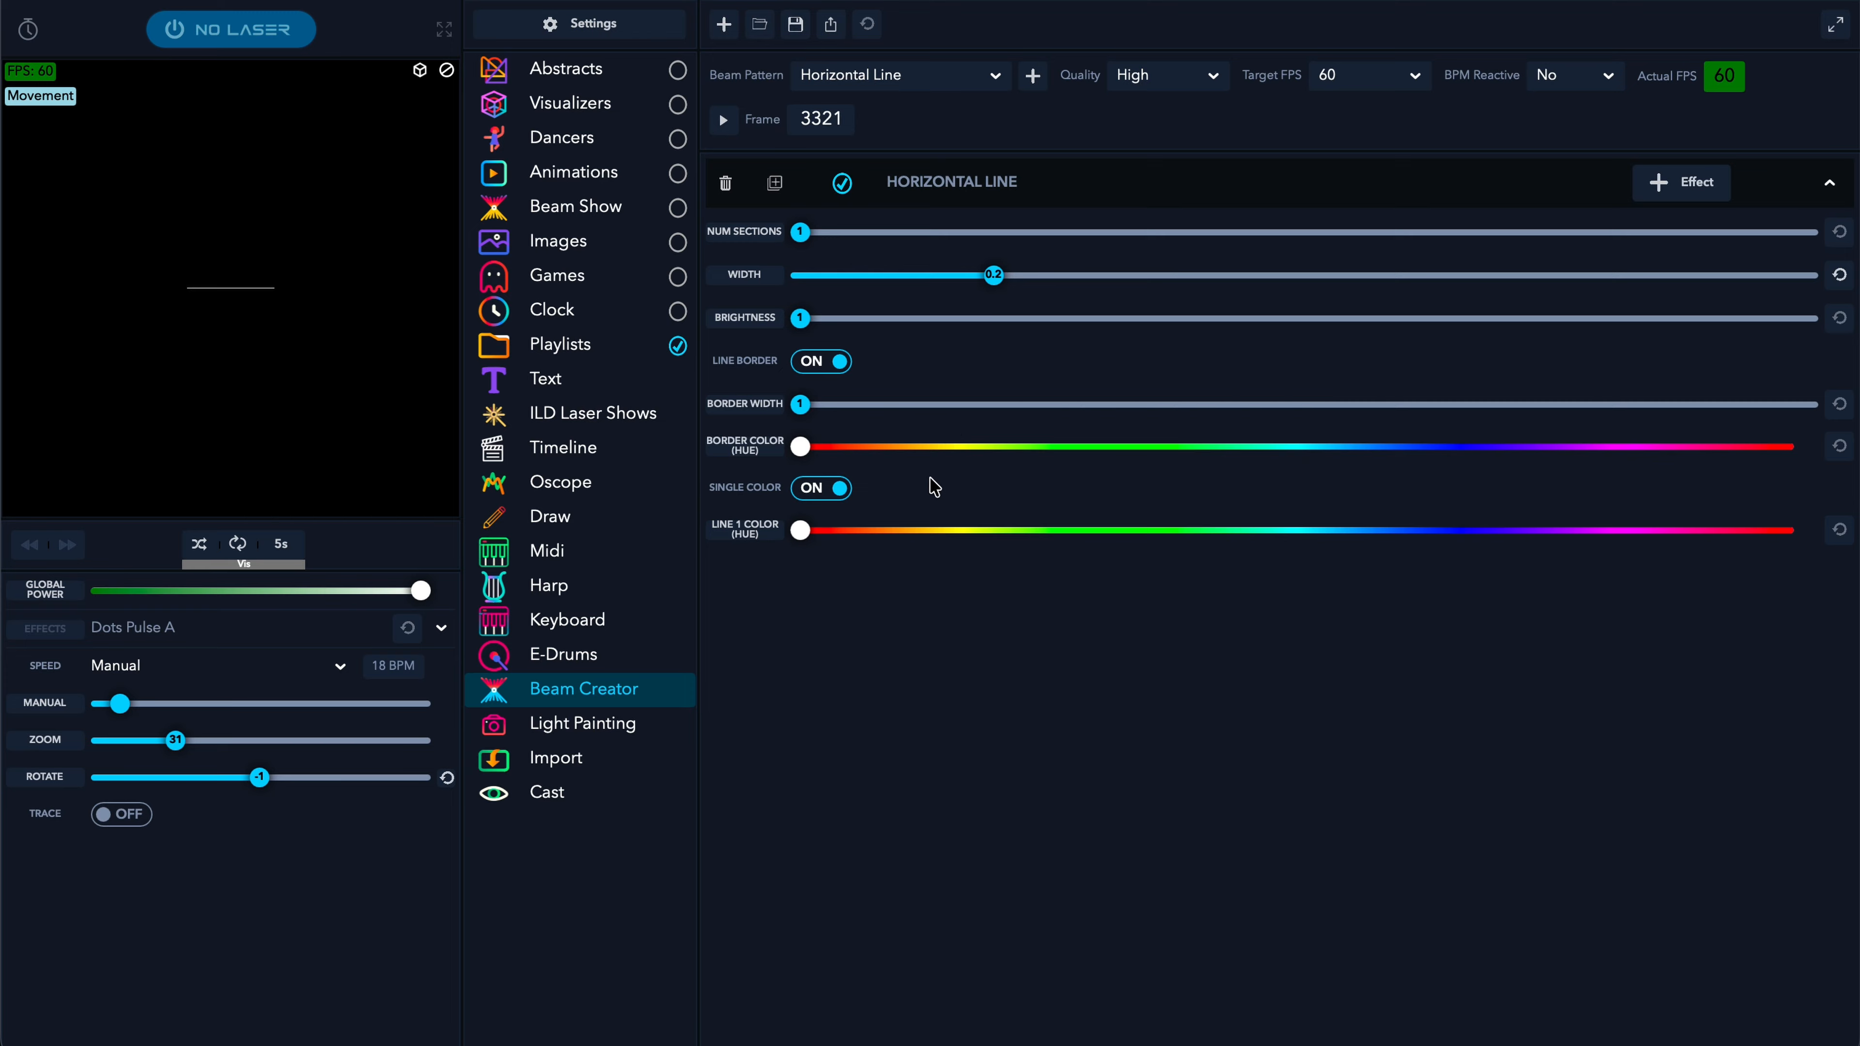
drag(868, 537, 813, 539)
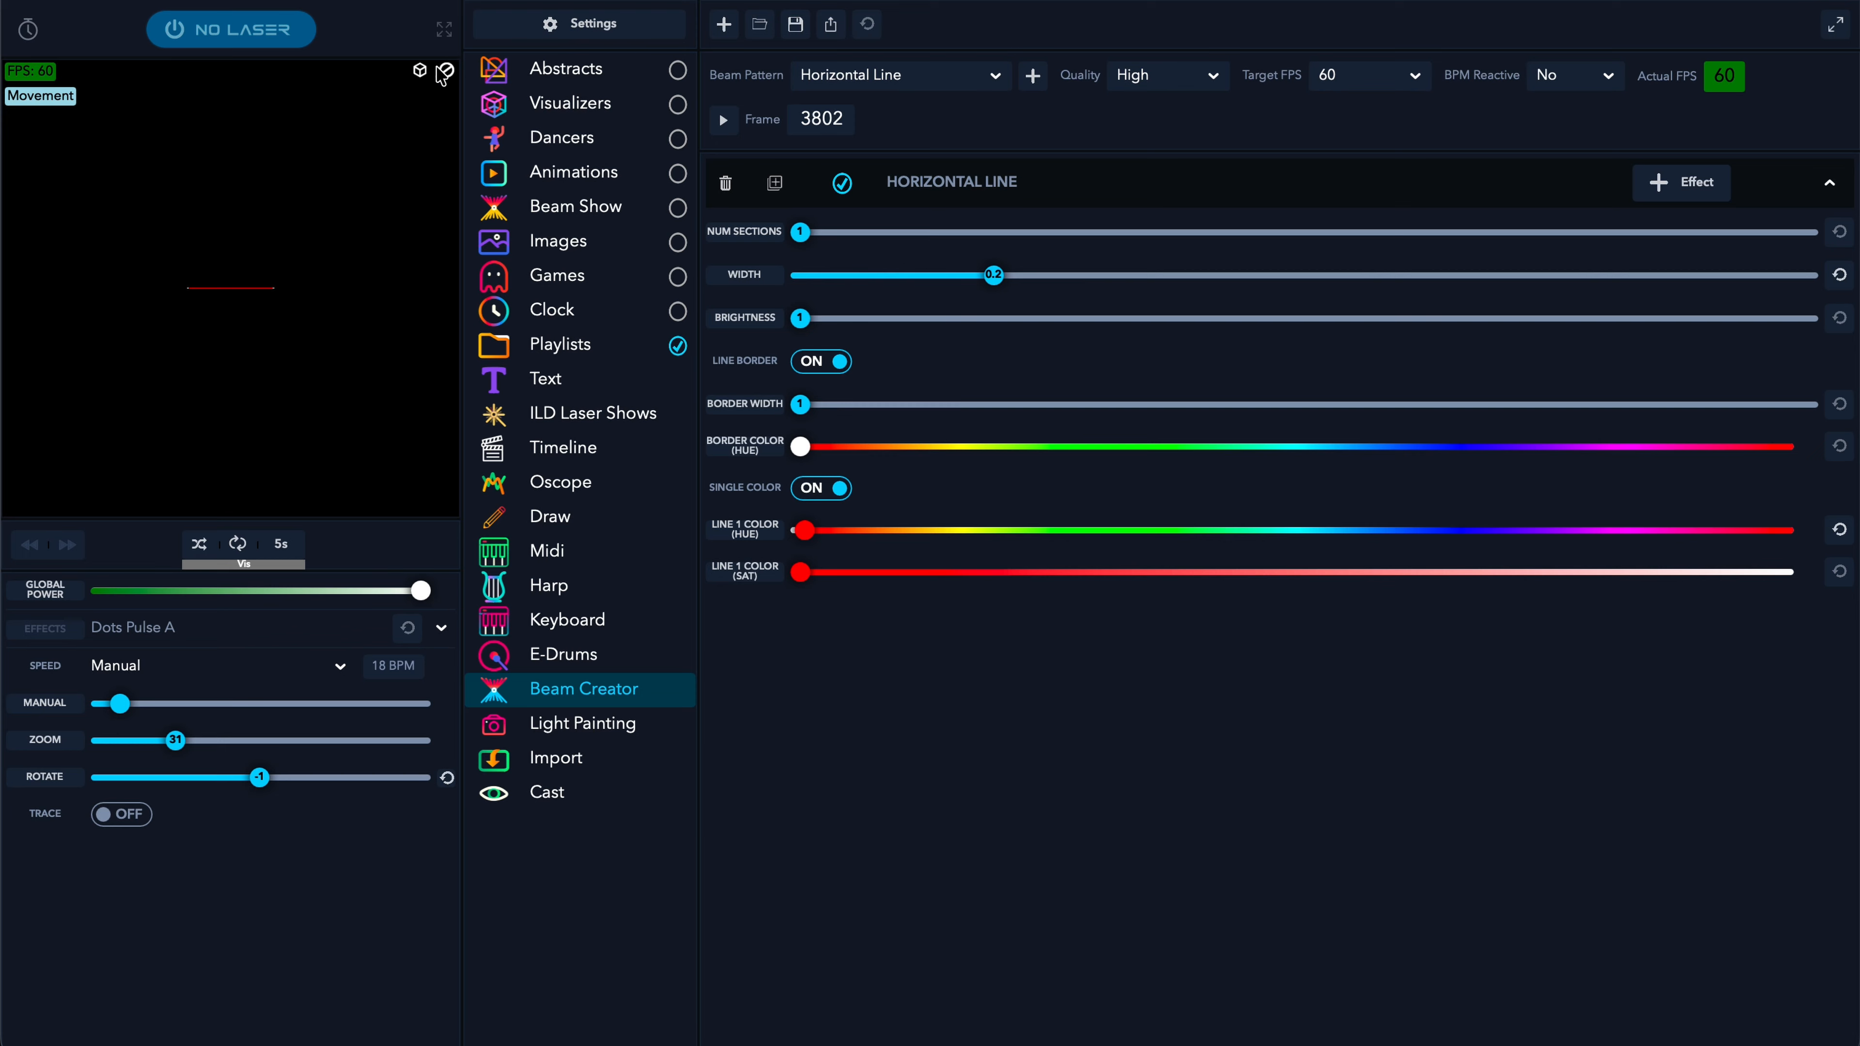
click(419, 71)
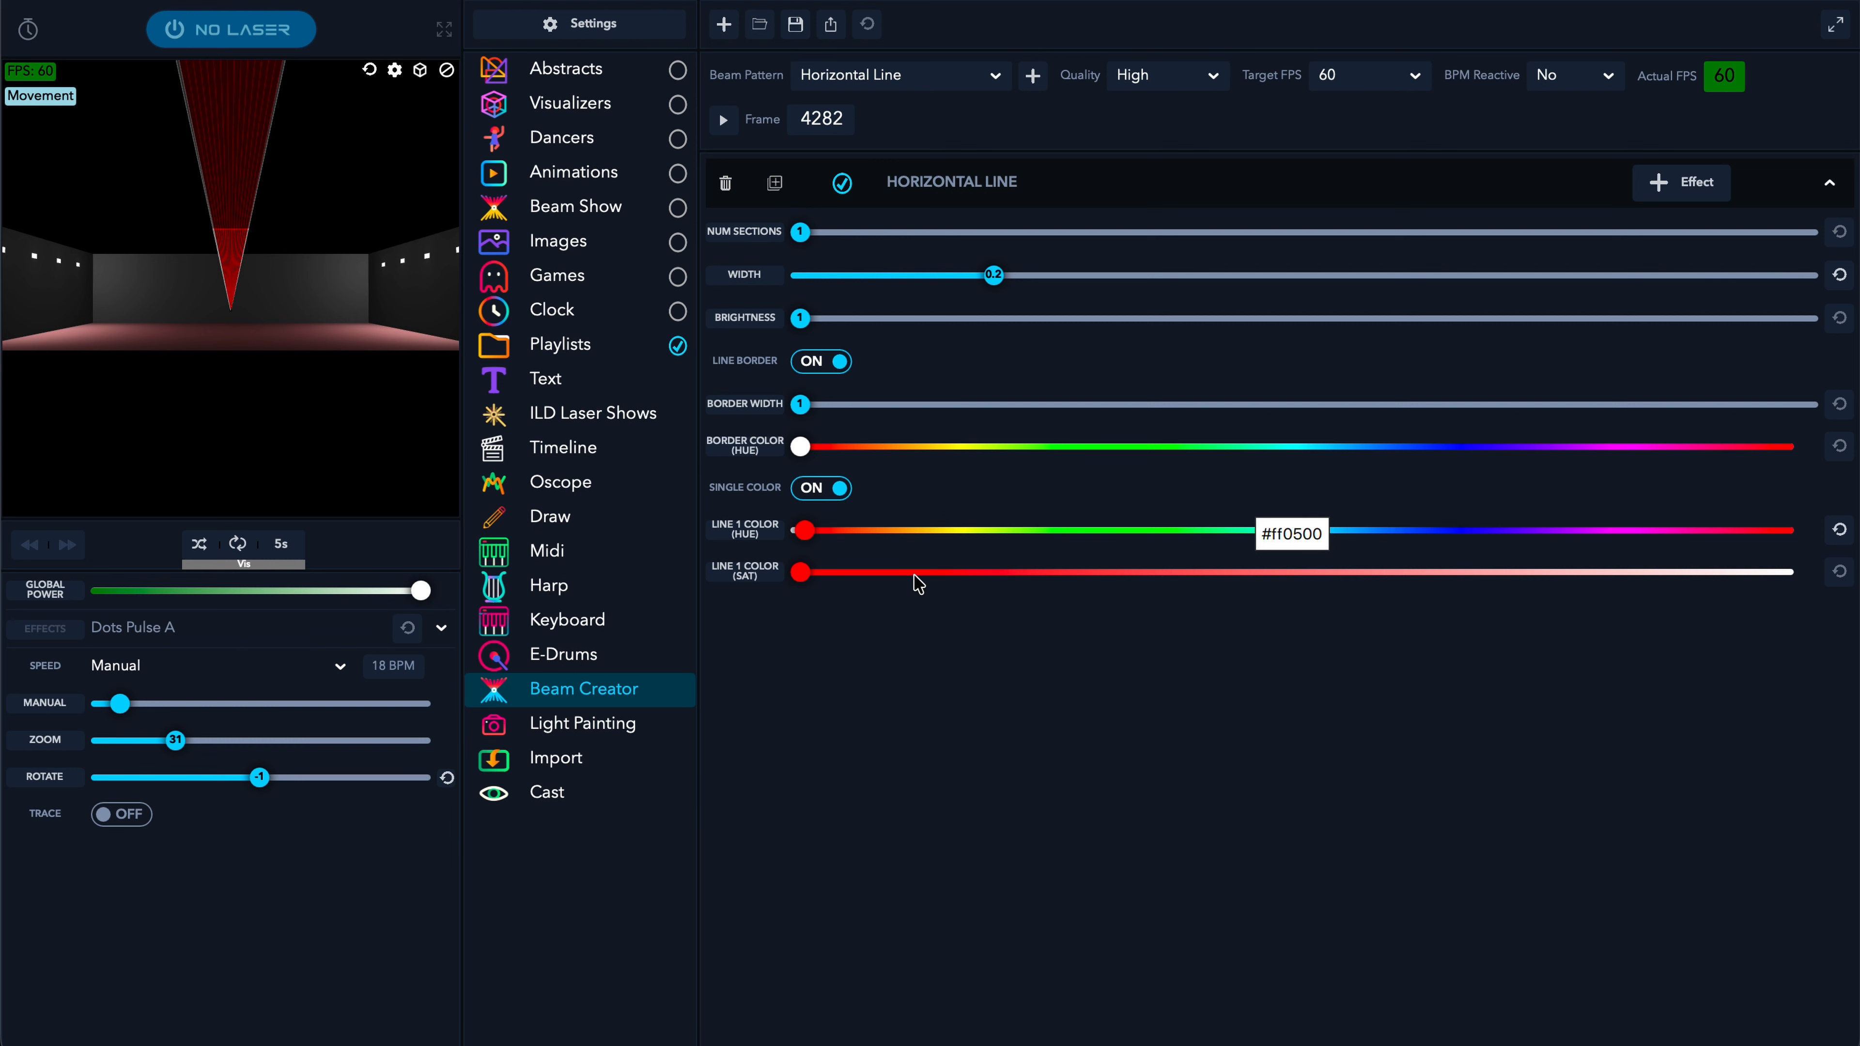
click(1164, 190)
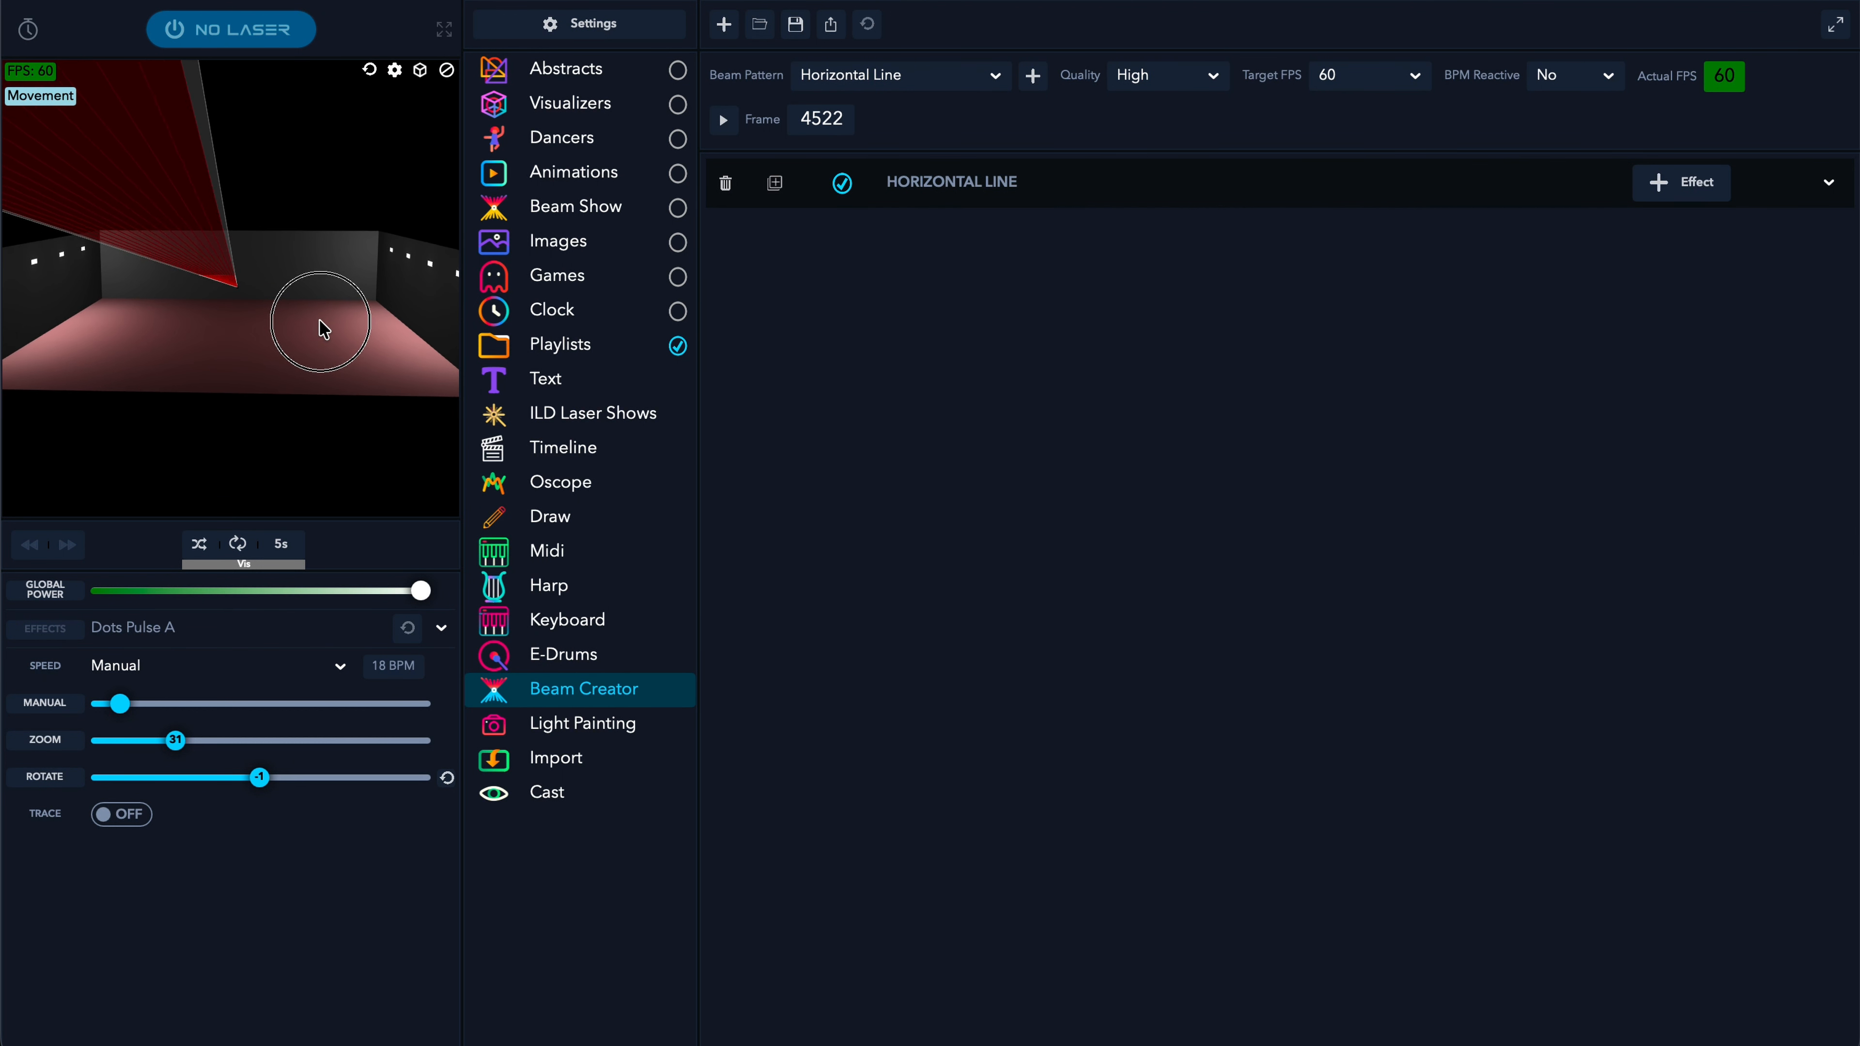
drag(308, 323, 308, 326)
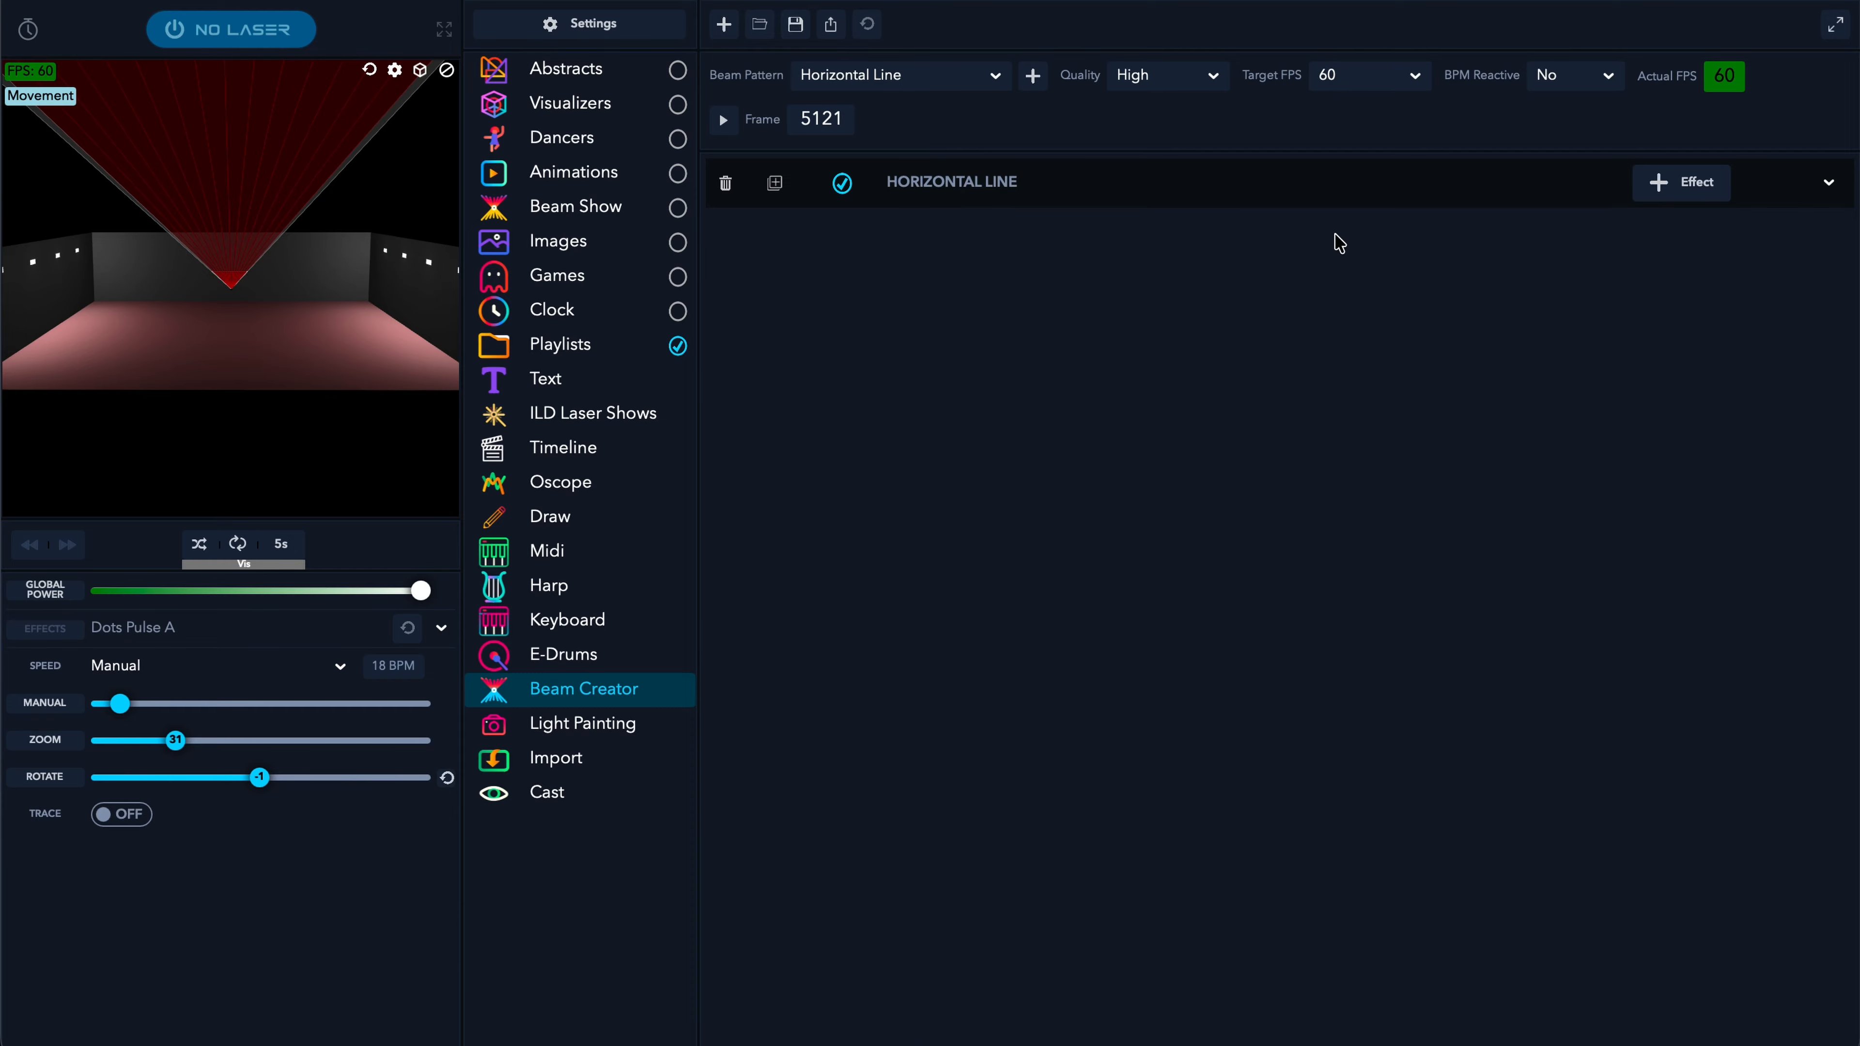
click(1704, 199)
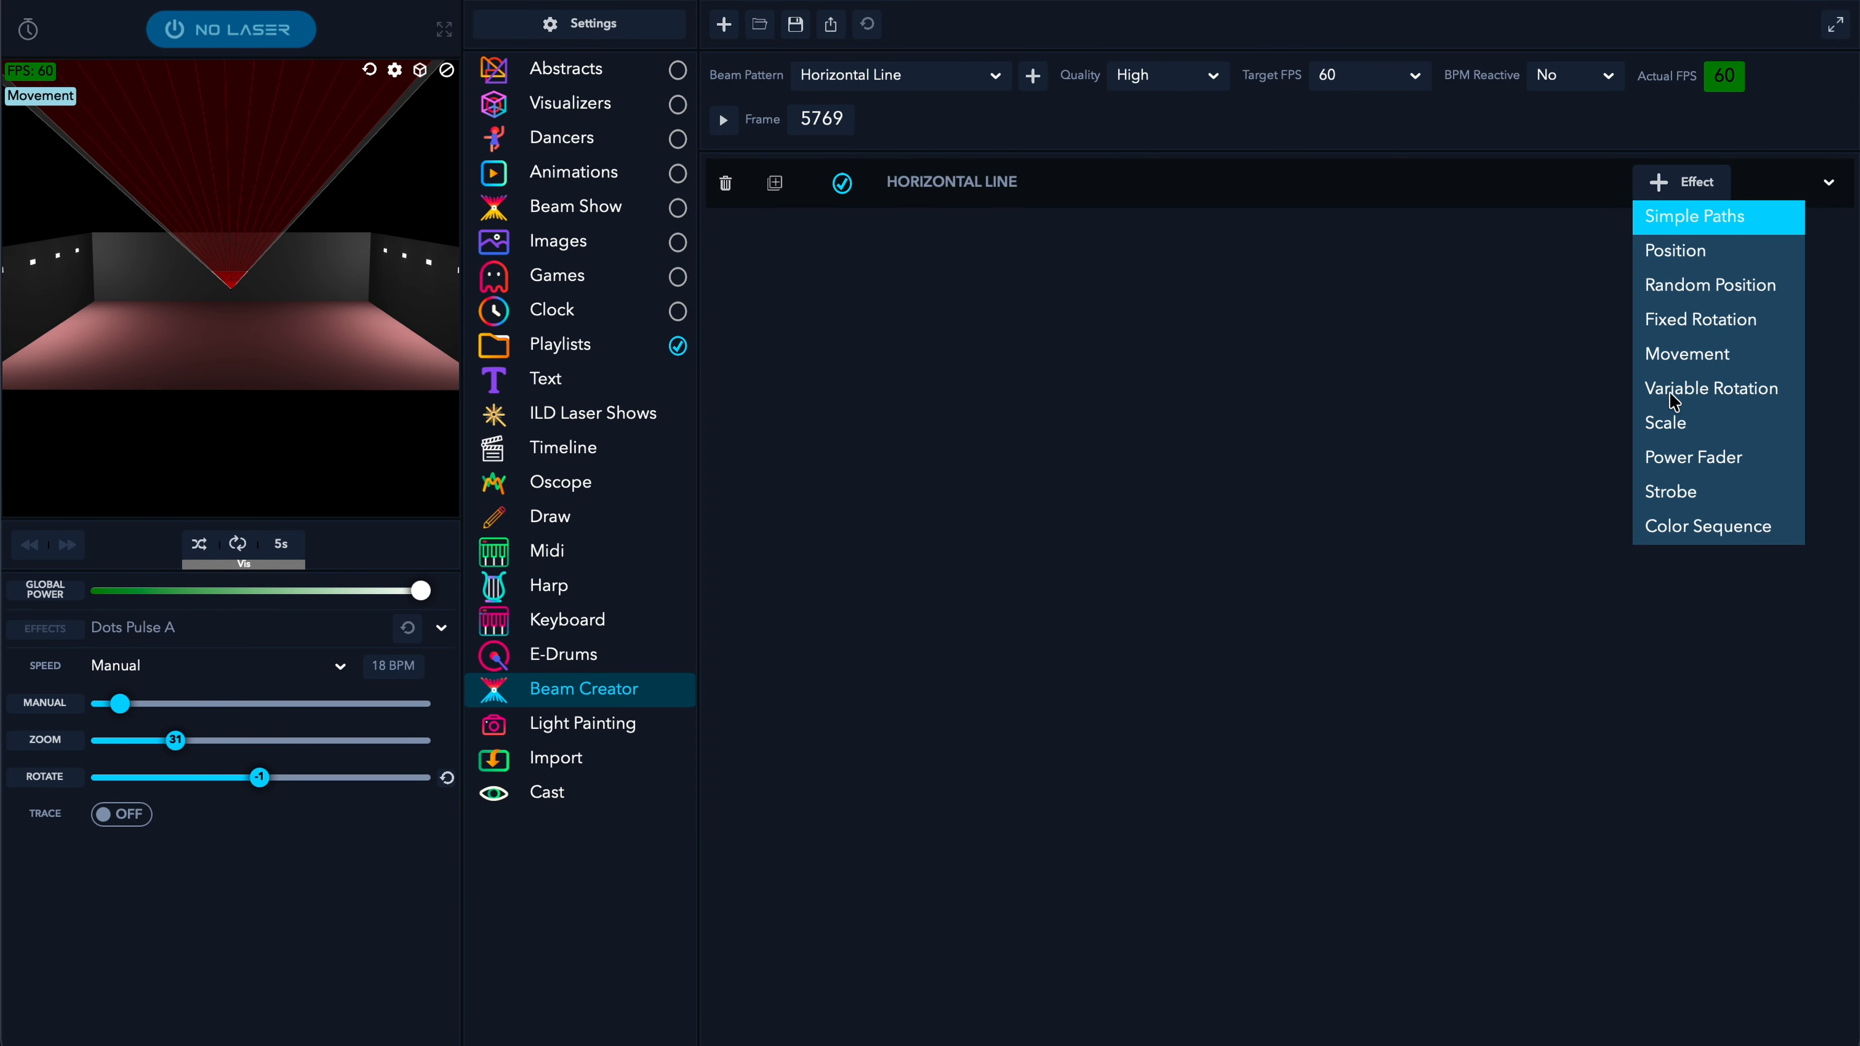
- Add Simple Paths to the red line, trying Circular, Linear Horizontal and Spiral before settling on Ellipse
click(1739, 220)
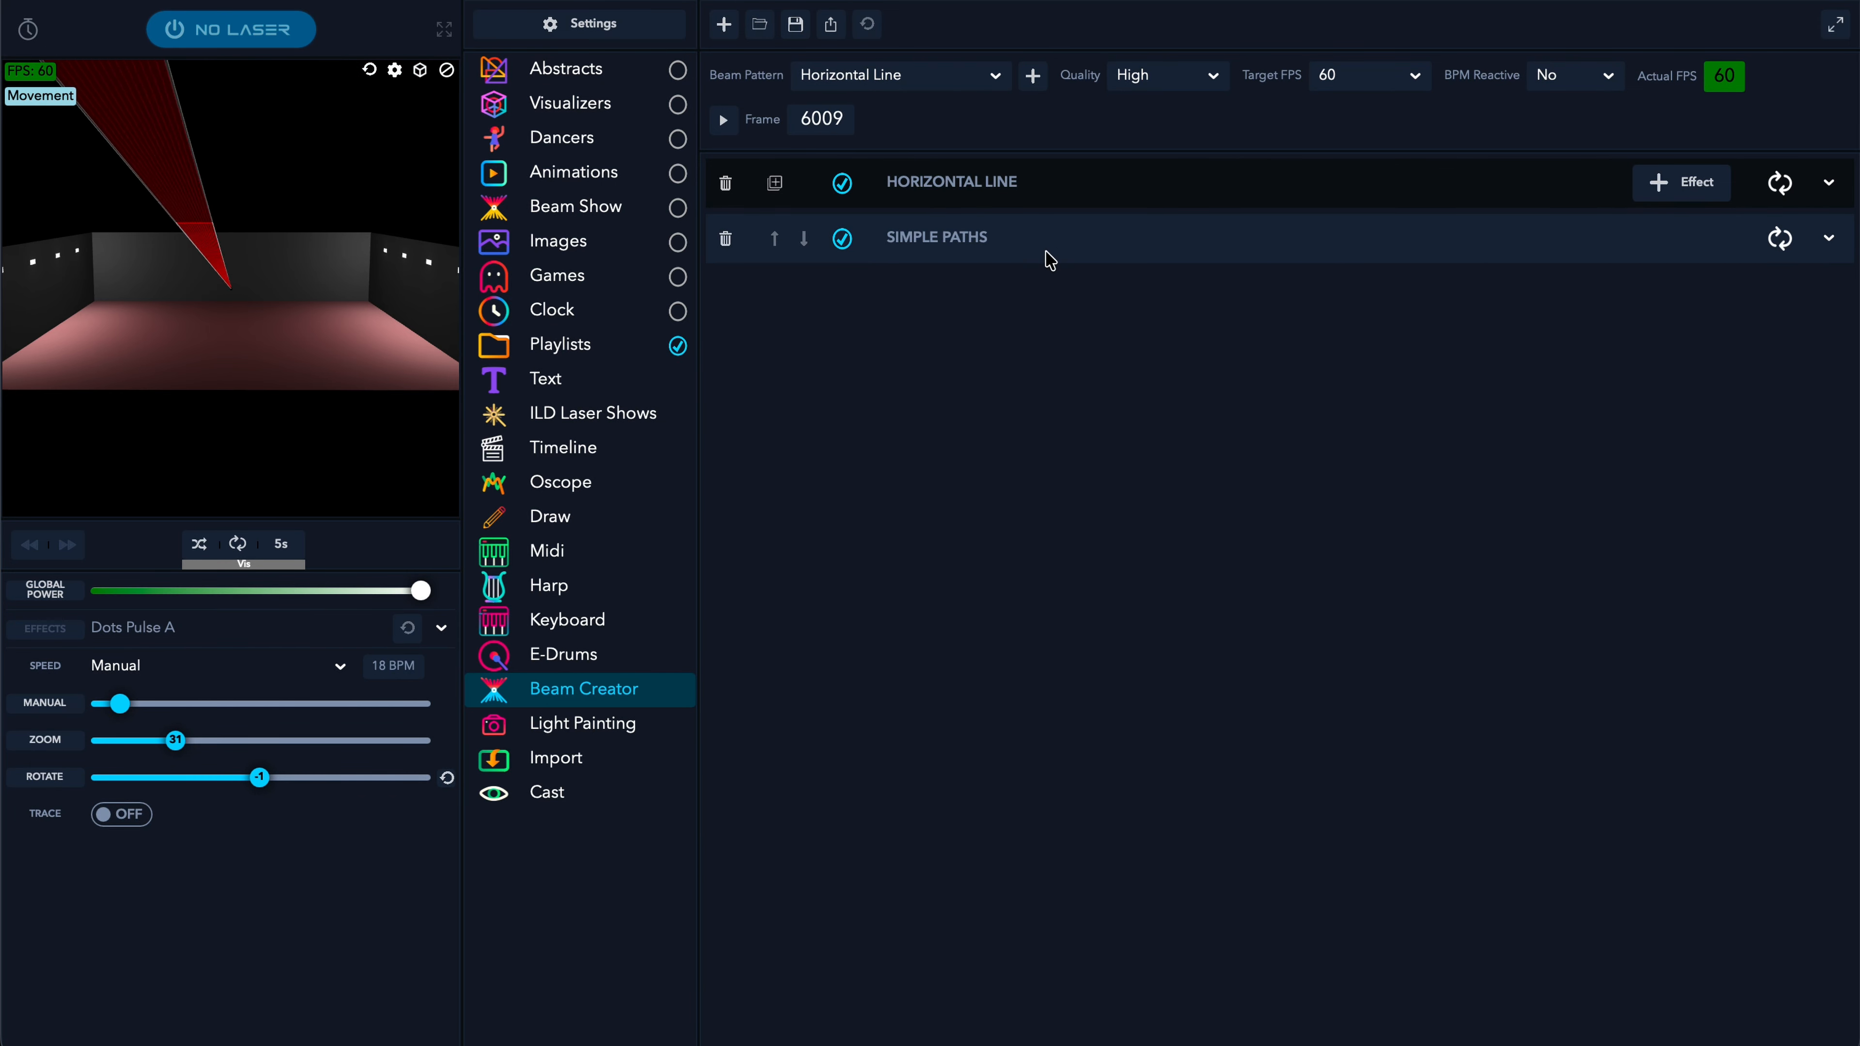
click(1055, 227)
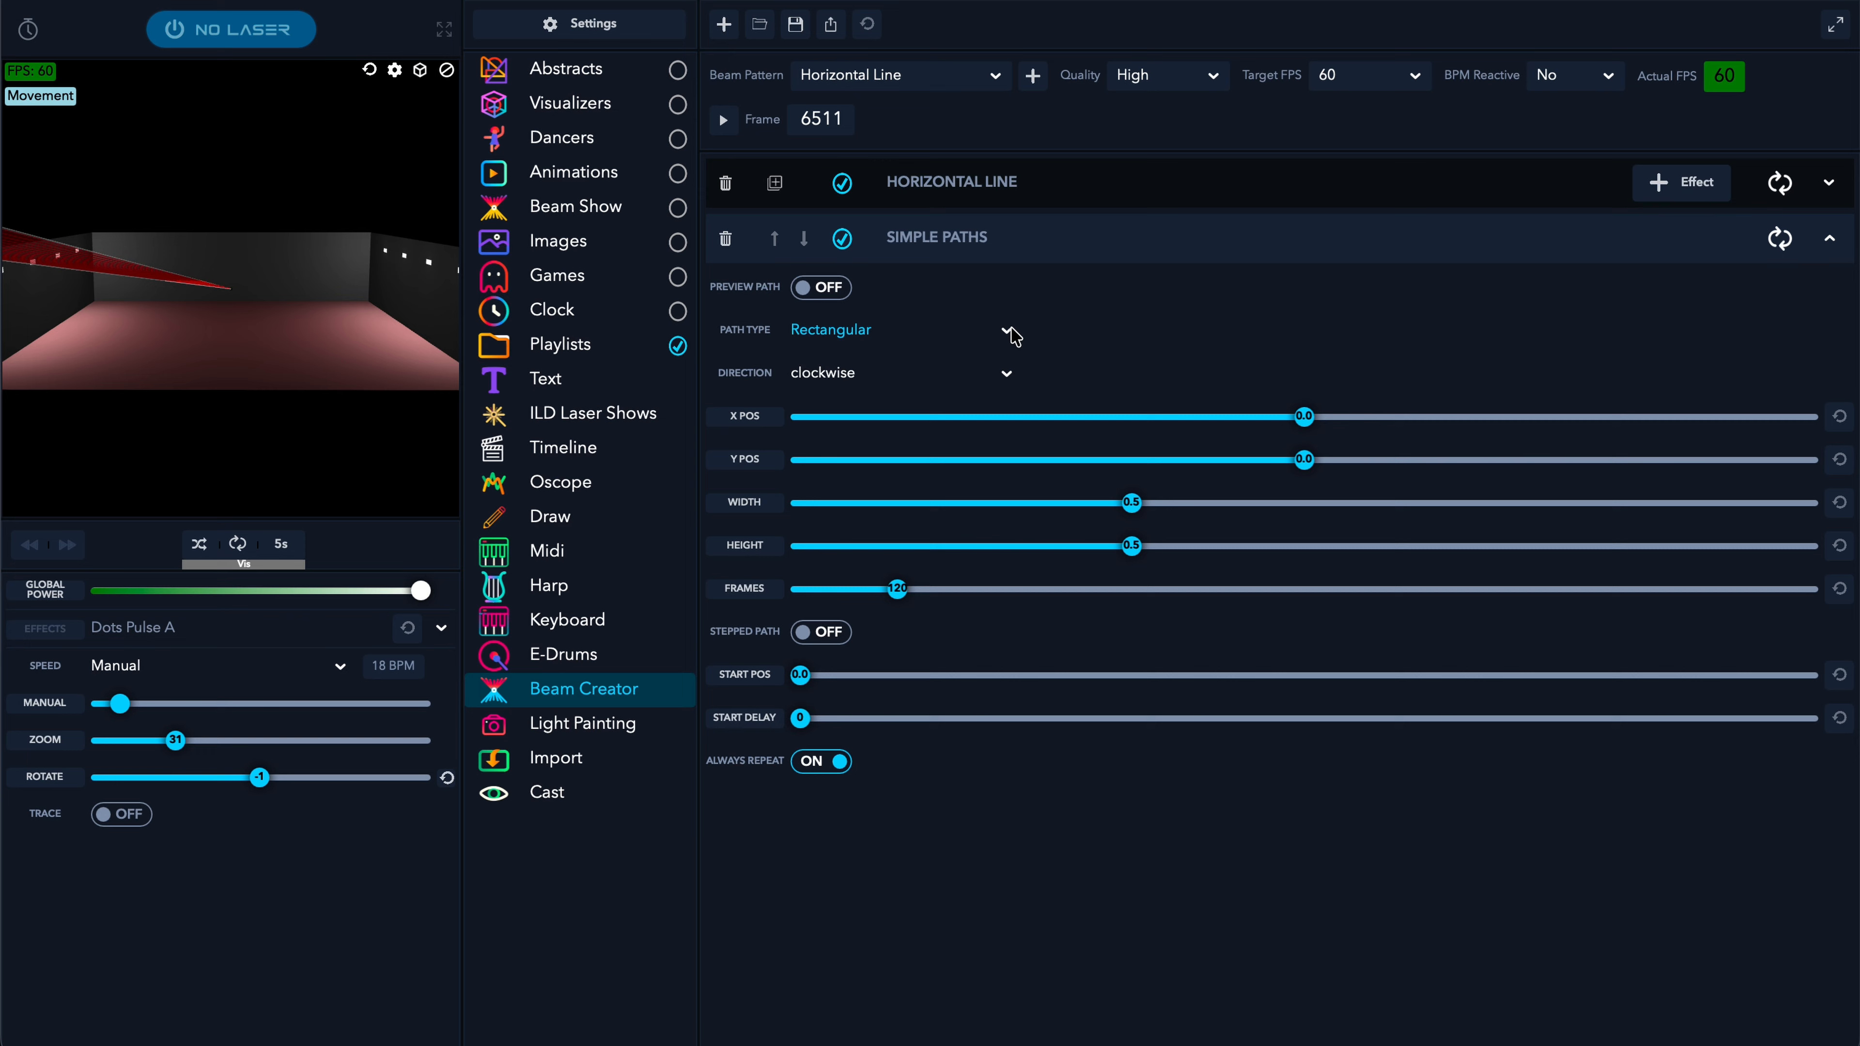
click(842, 330)
click(790, 399)
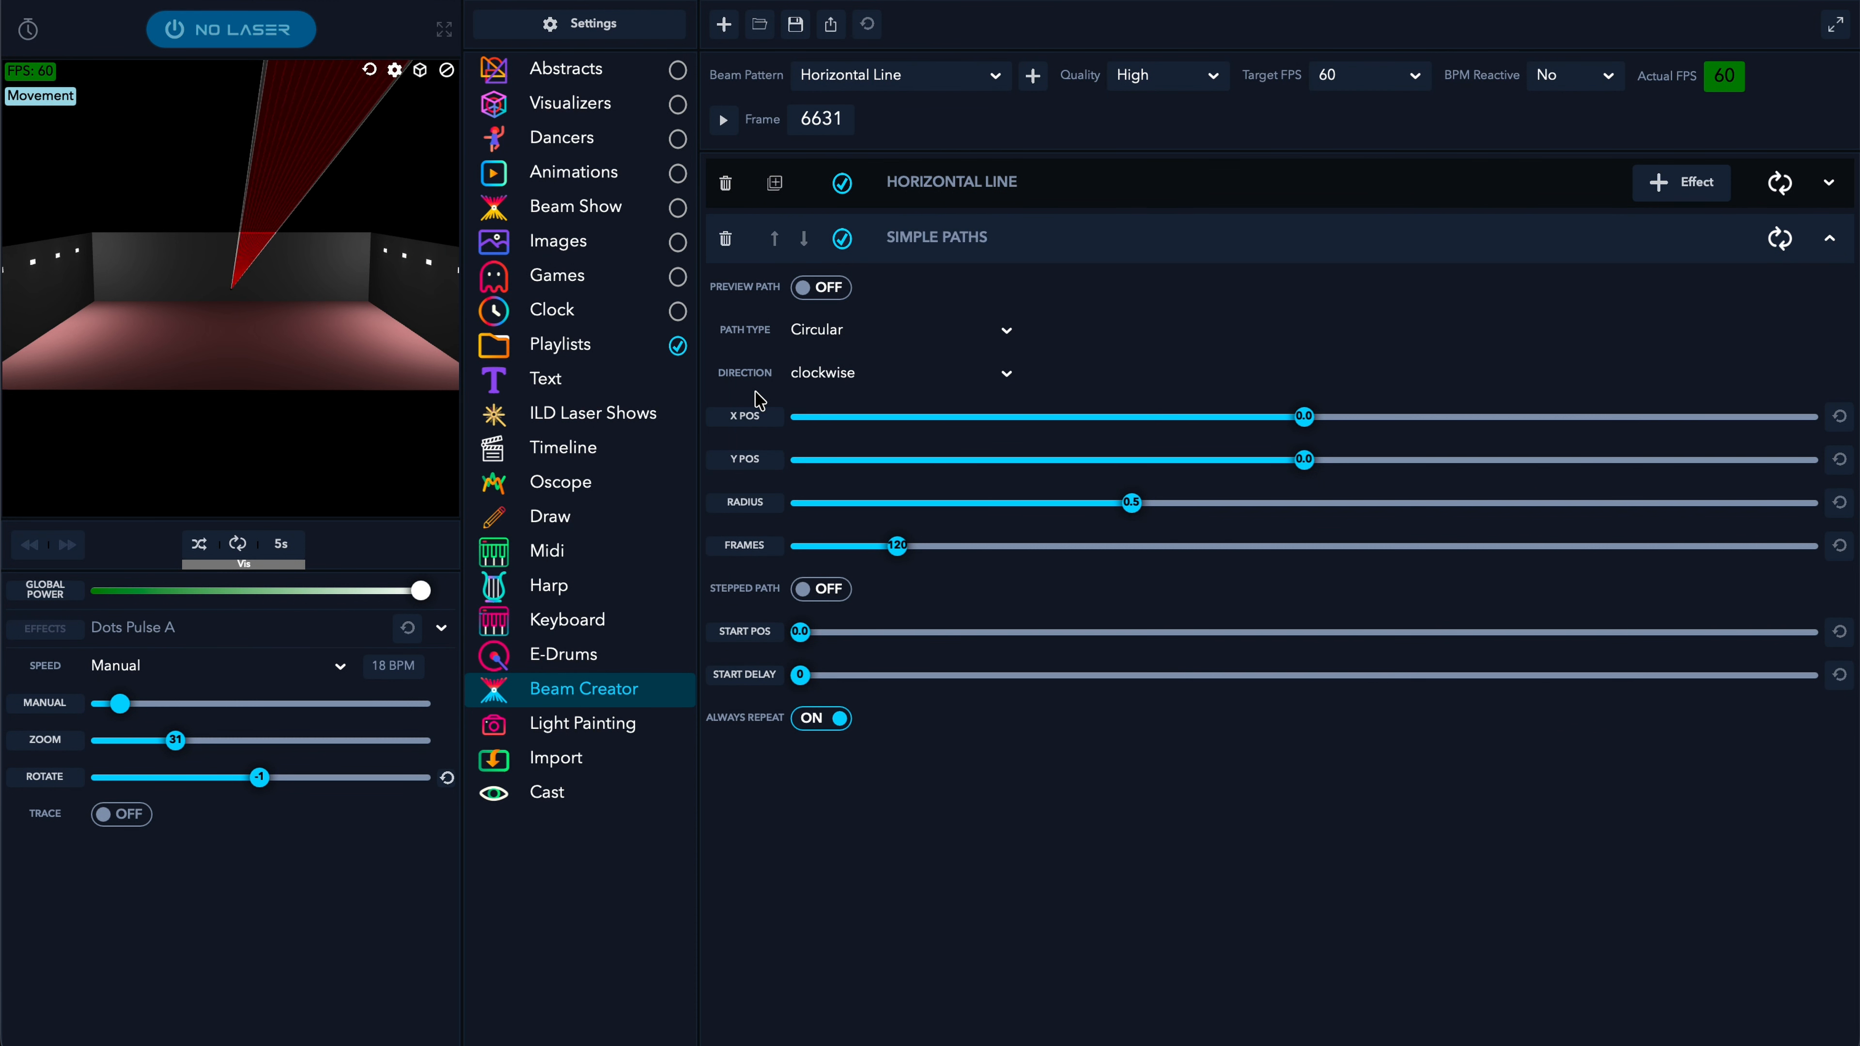
click(1005, 336)
click(741, 433)
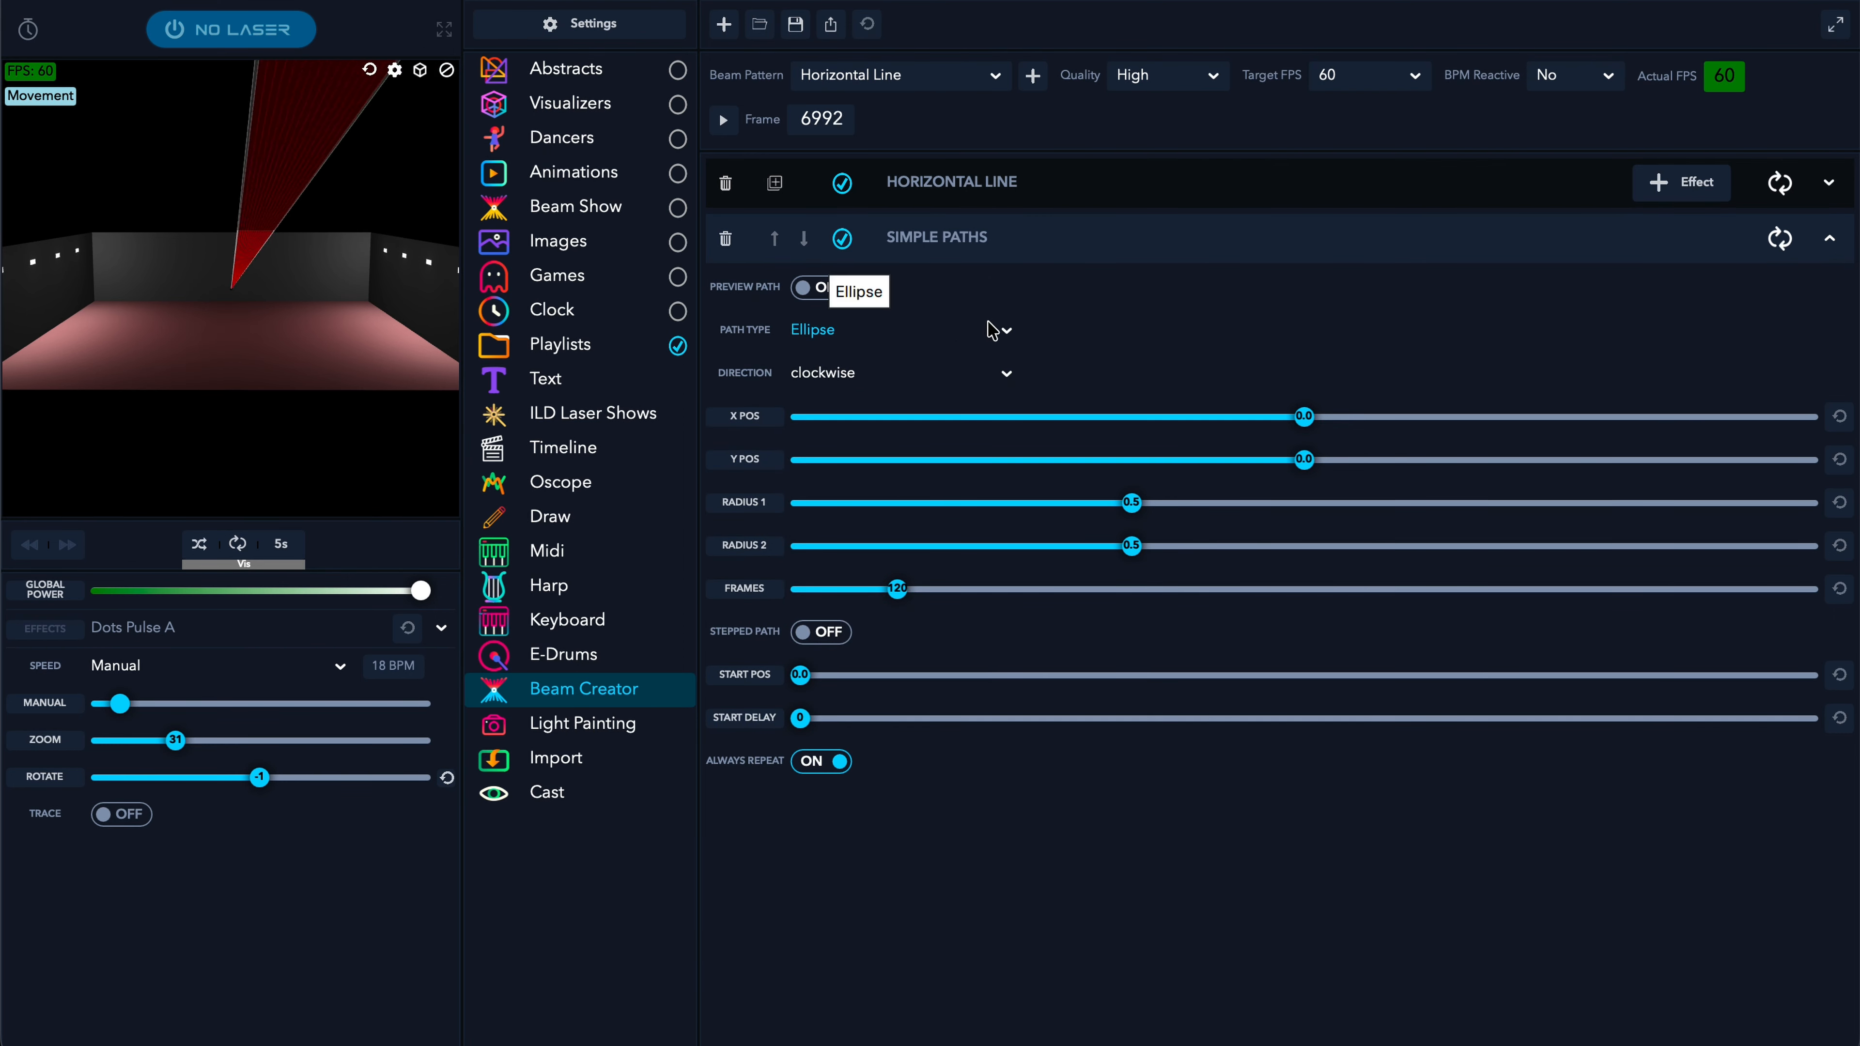
click(813, 332)
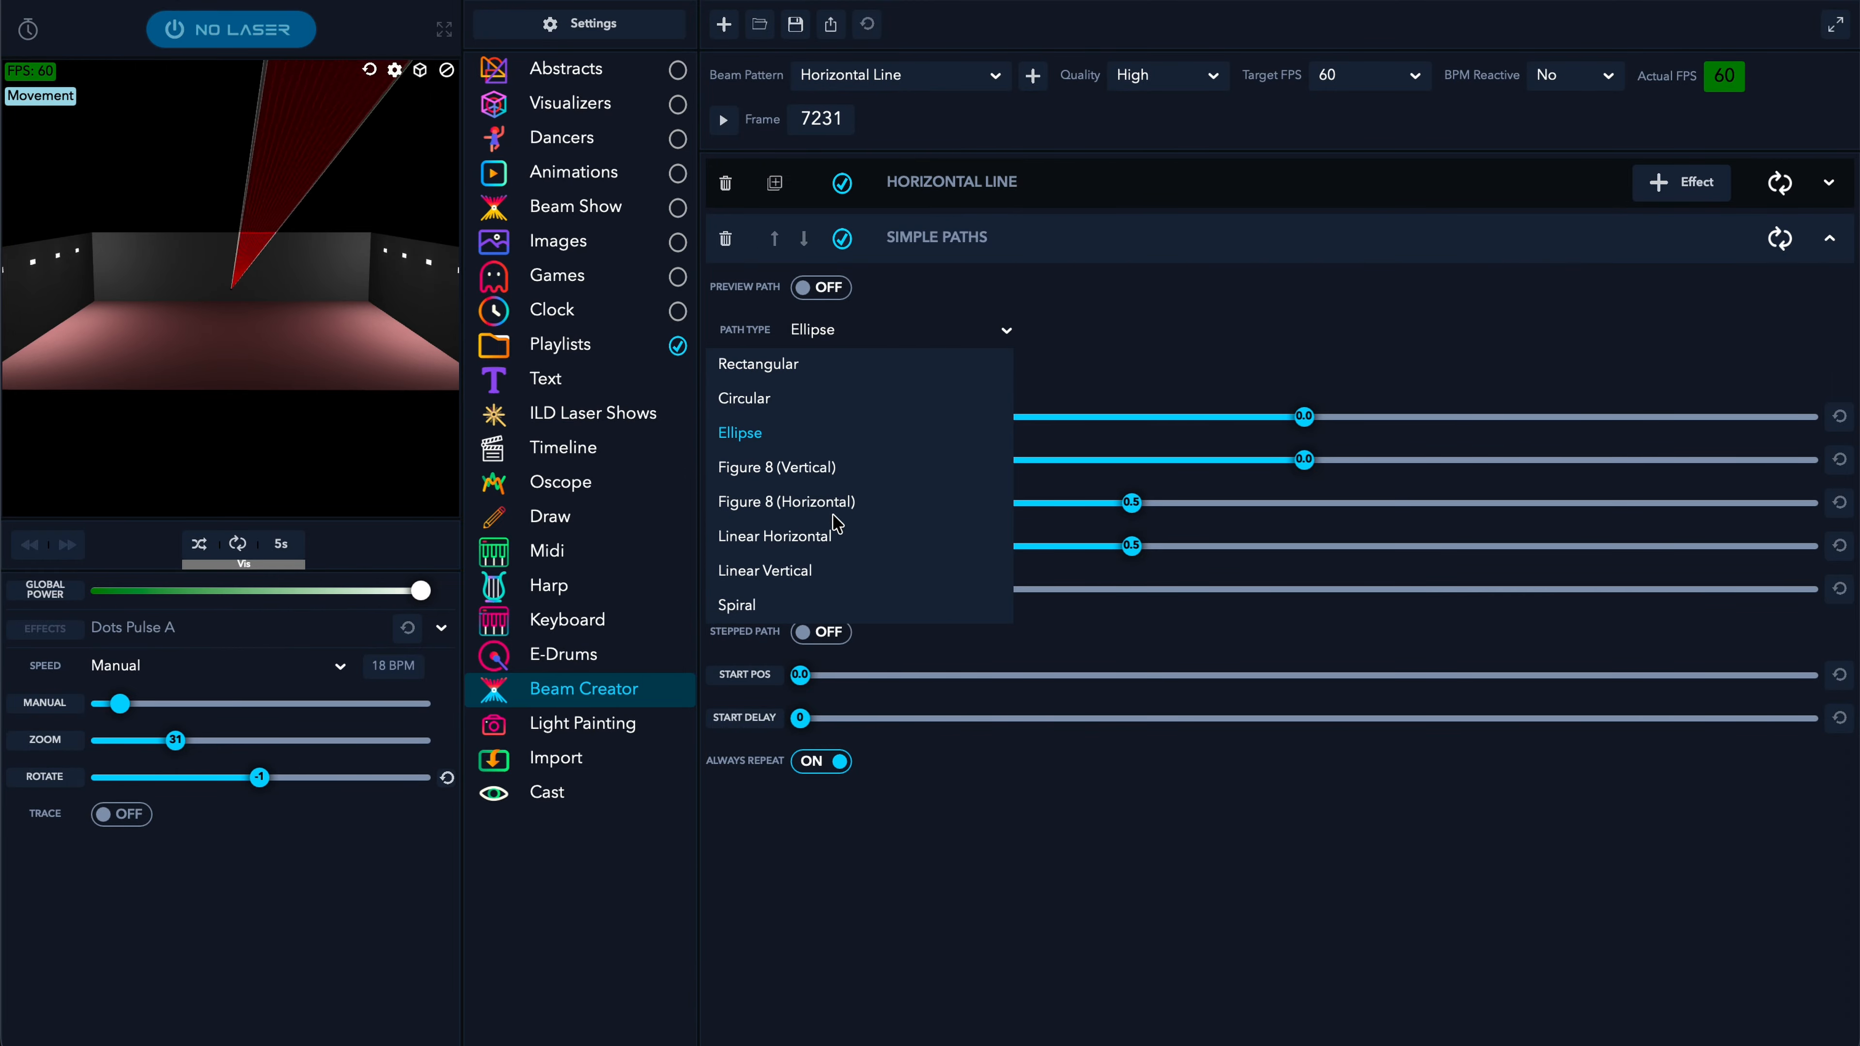
click(838, 540)
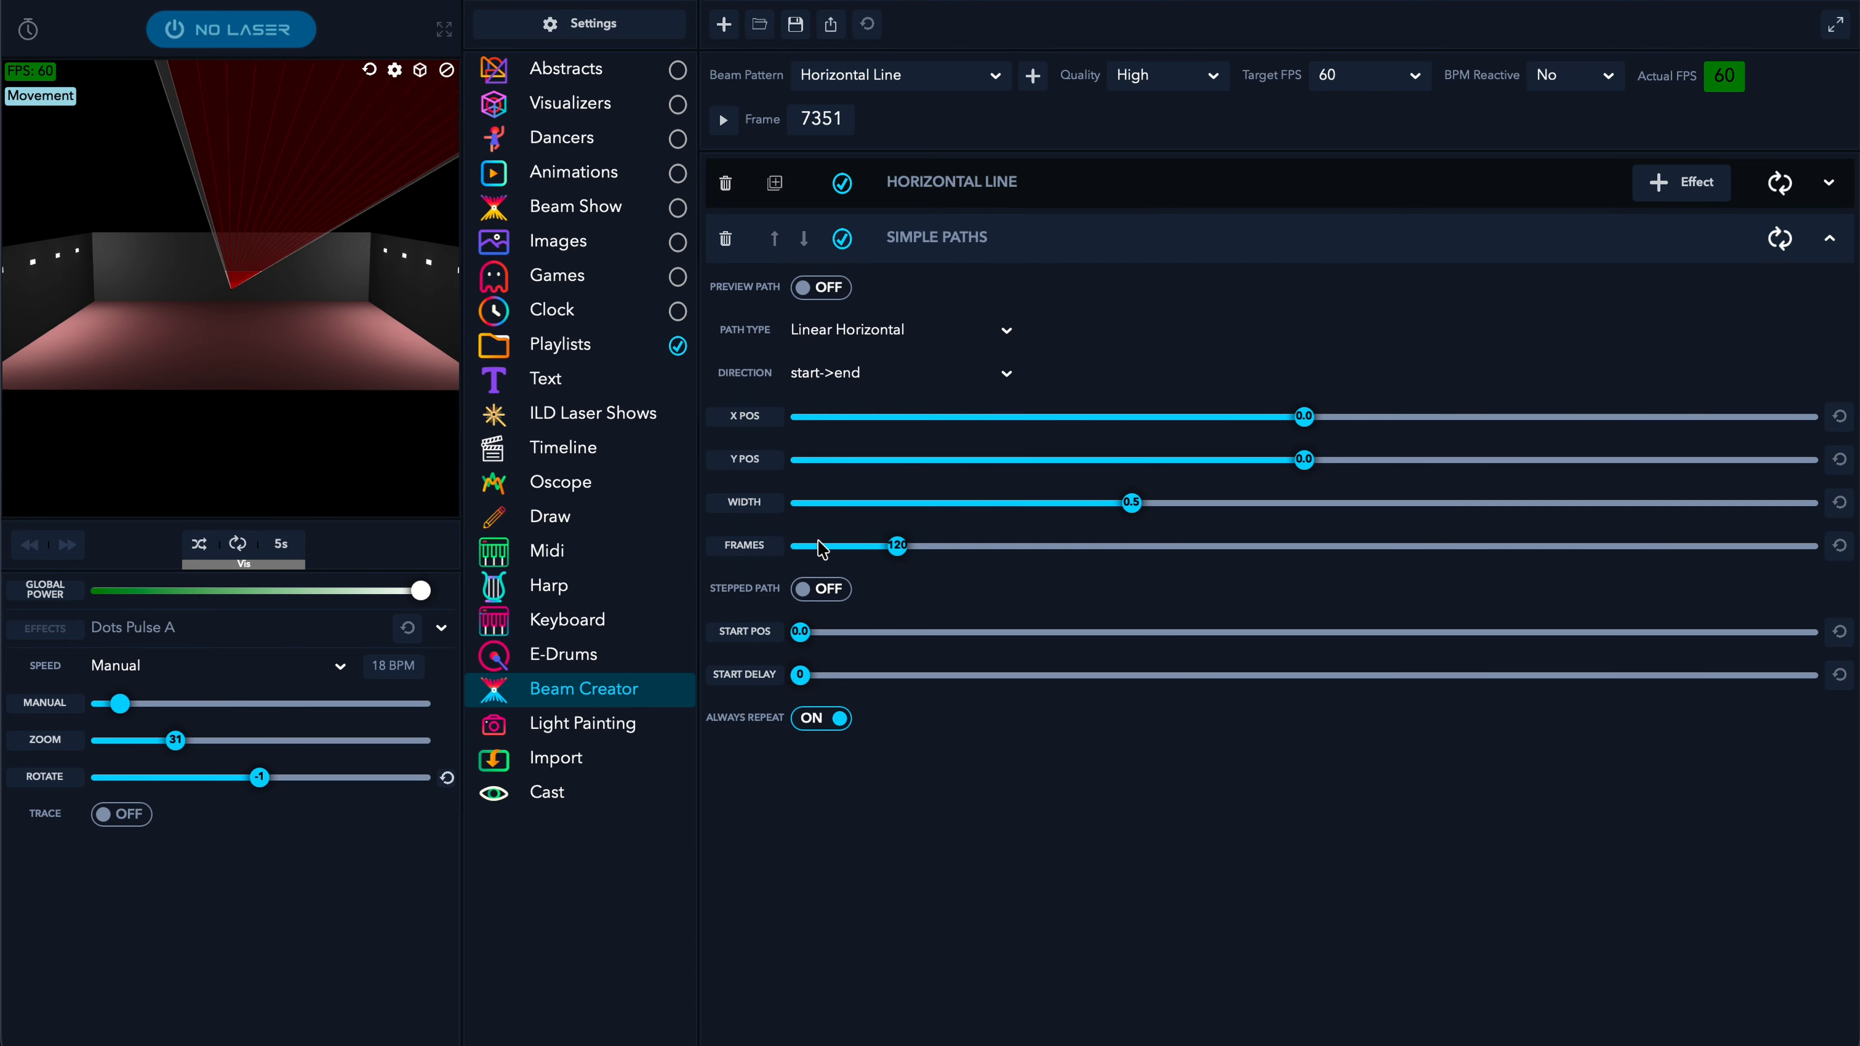
click(944, 343)
click(818, 602)
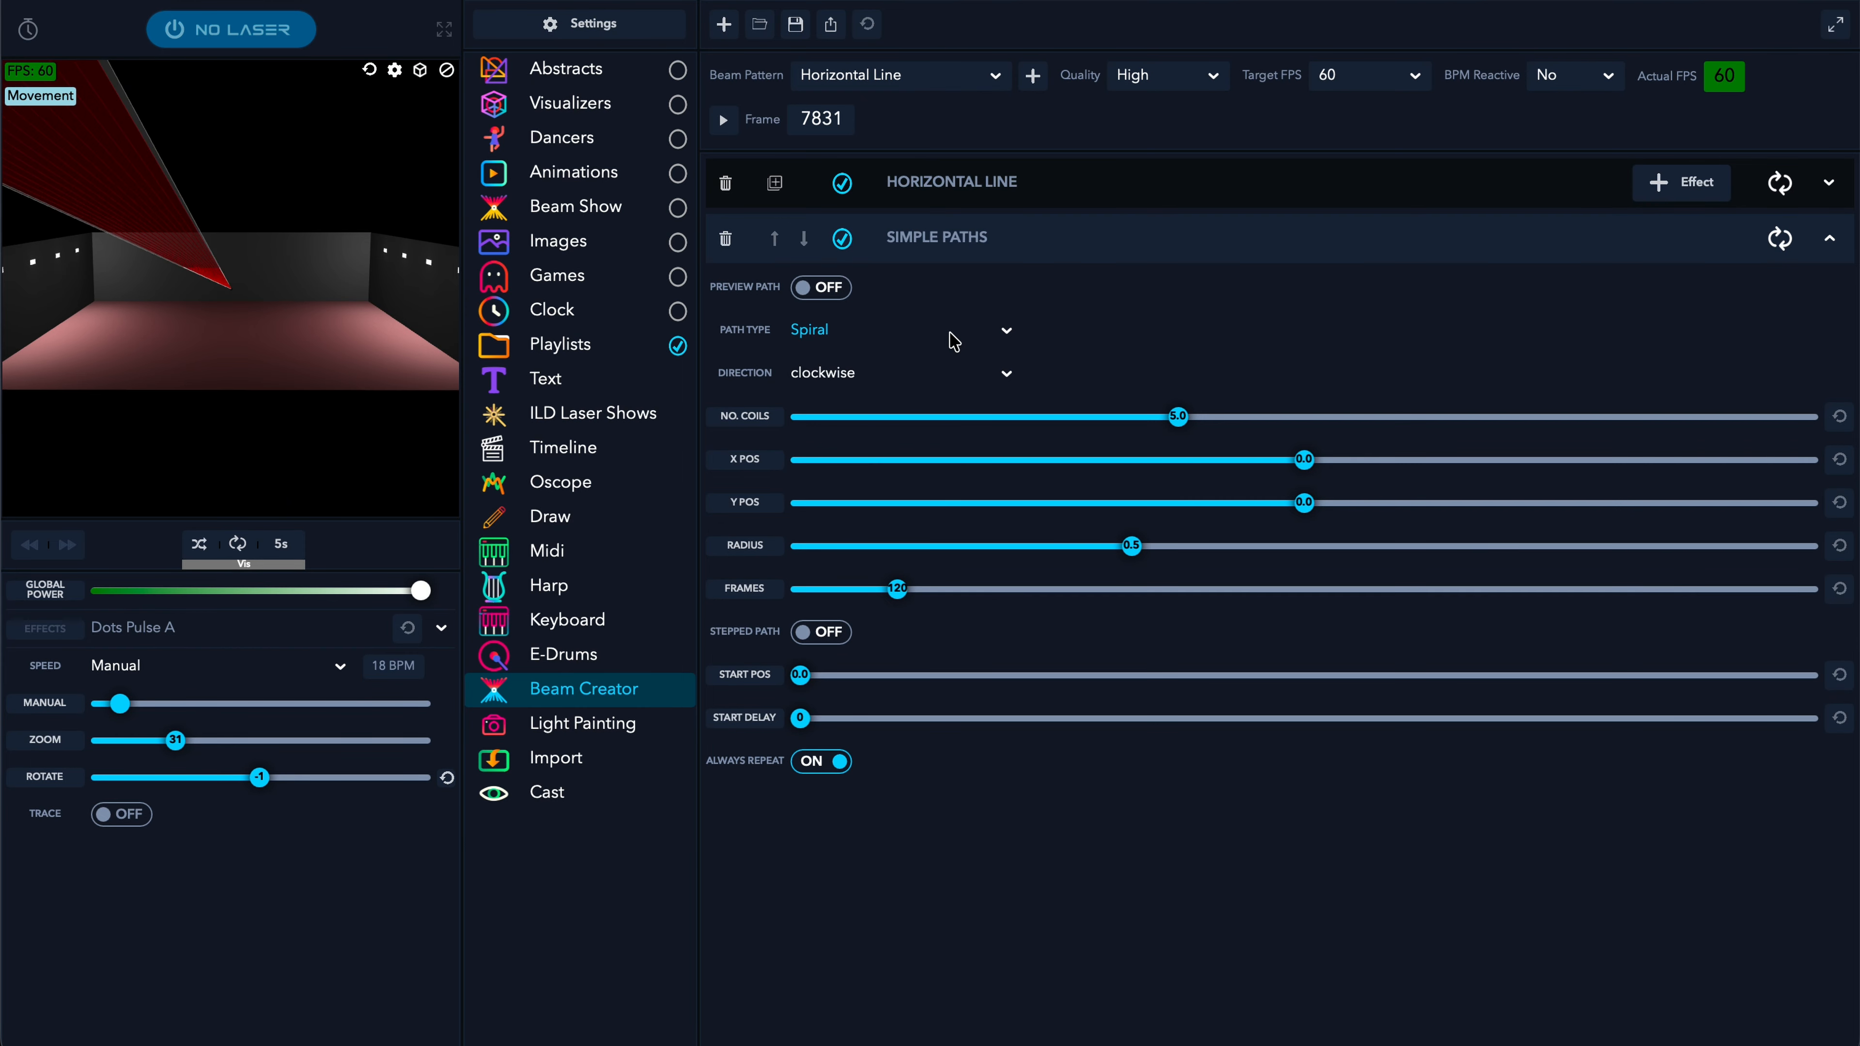
click(985, 332)
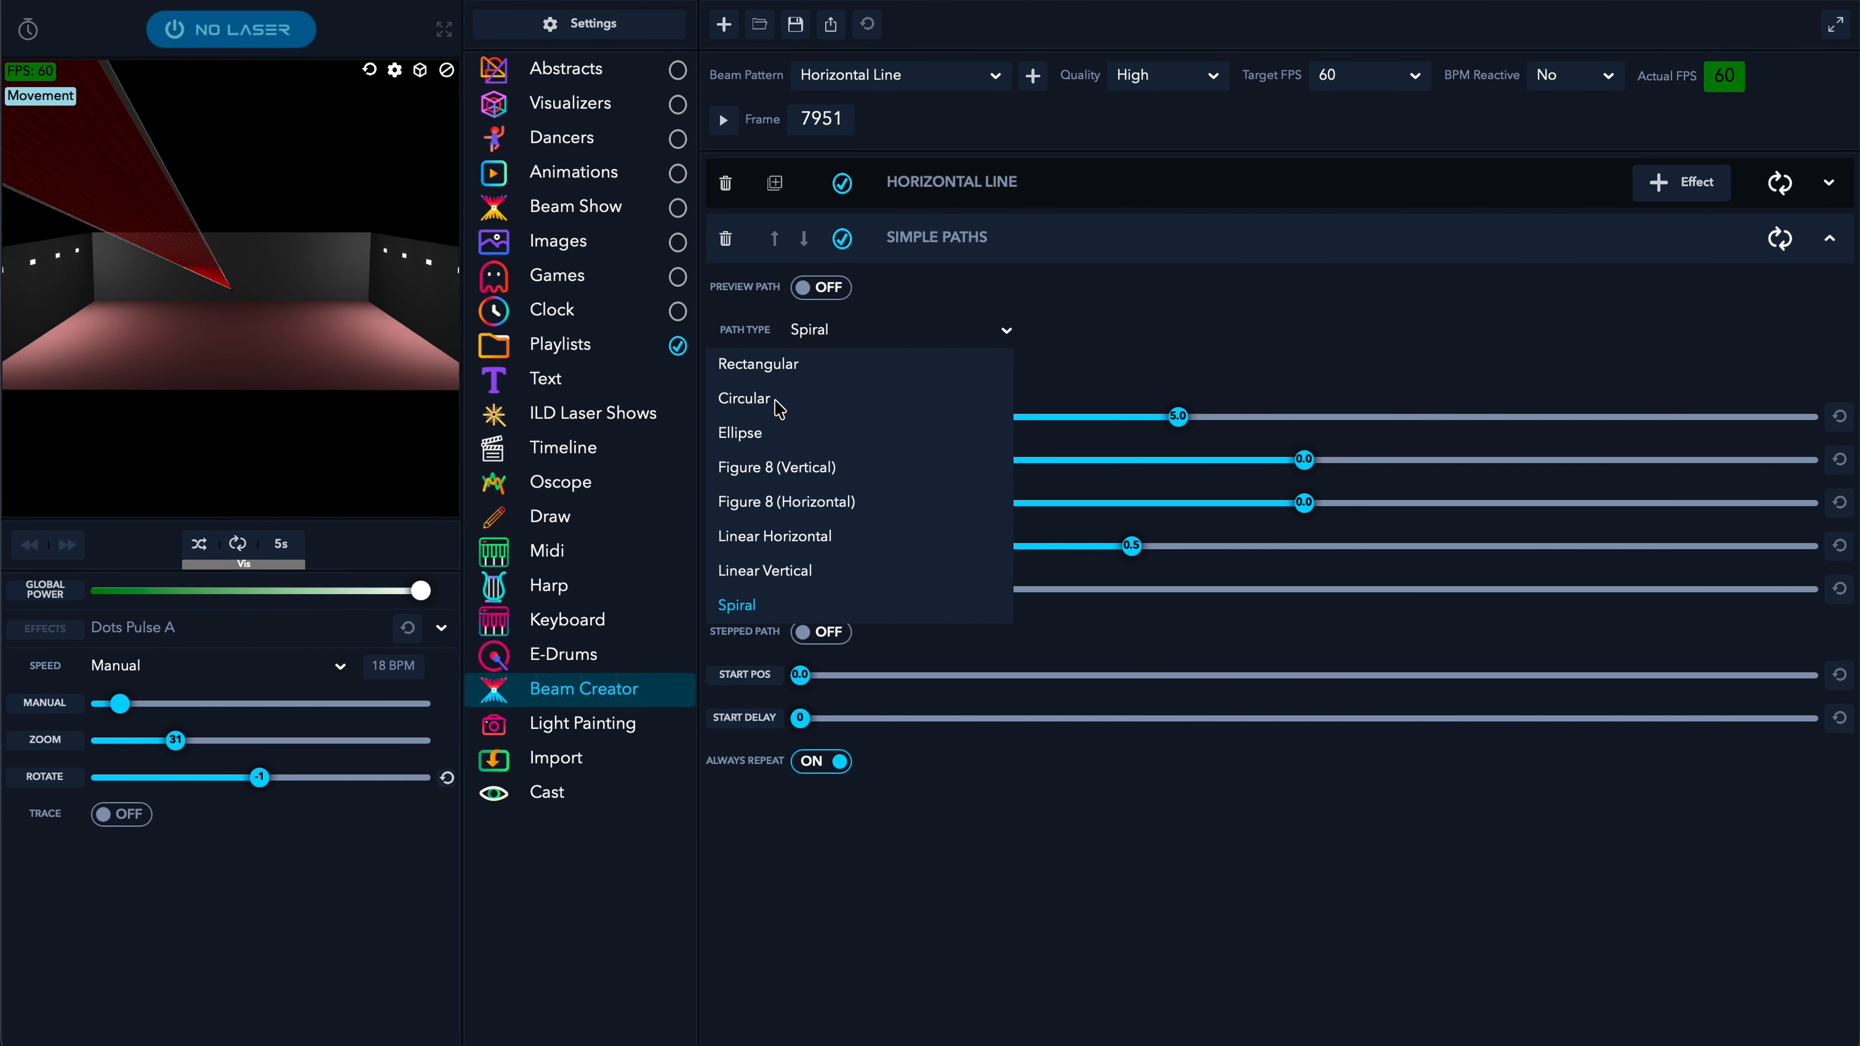
click(741, 433)
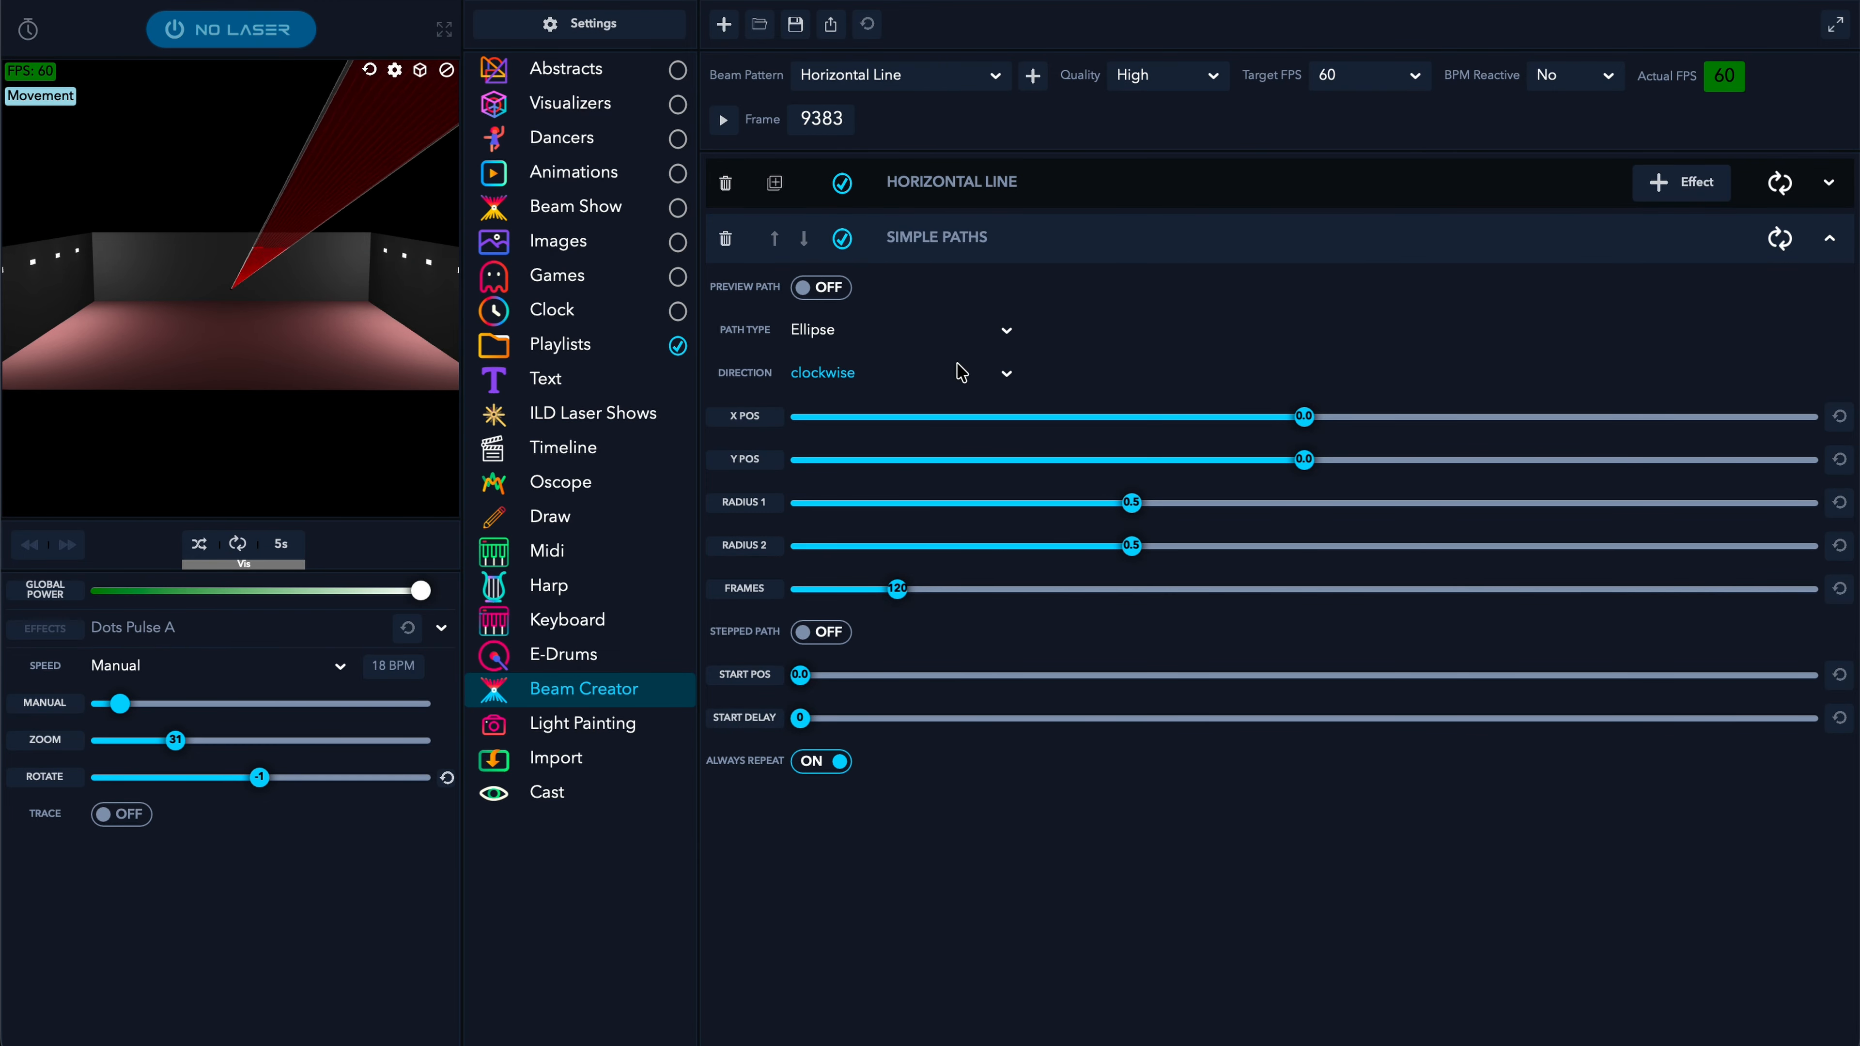
- Experiment with the path's X and Y position, then reset both to 0
drag(1316, 463, 1123, 476)
drag(1126, 476, 1238, 461)
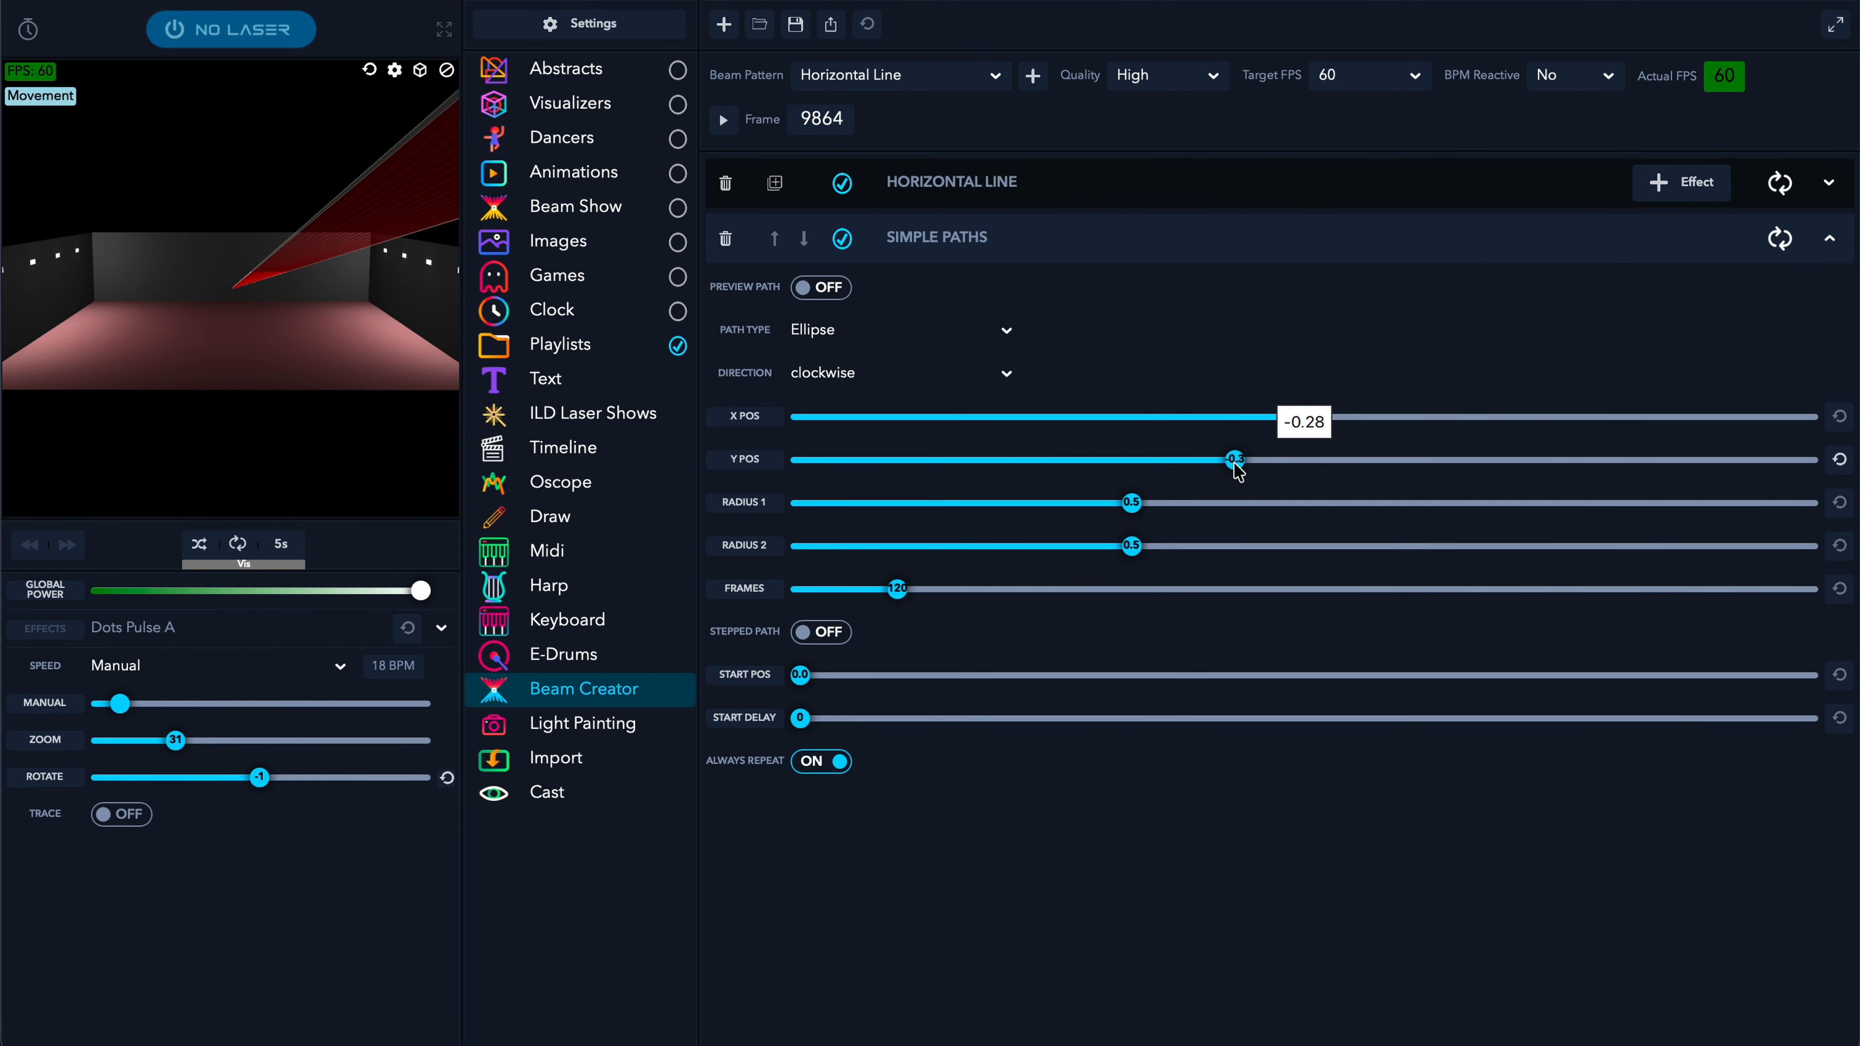
drag(1316, 414, 1376, 468)
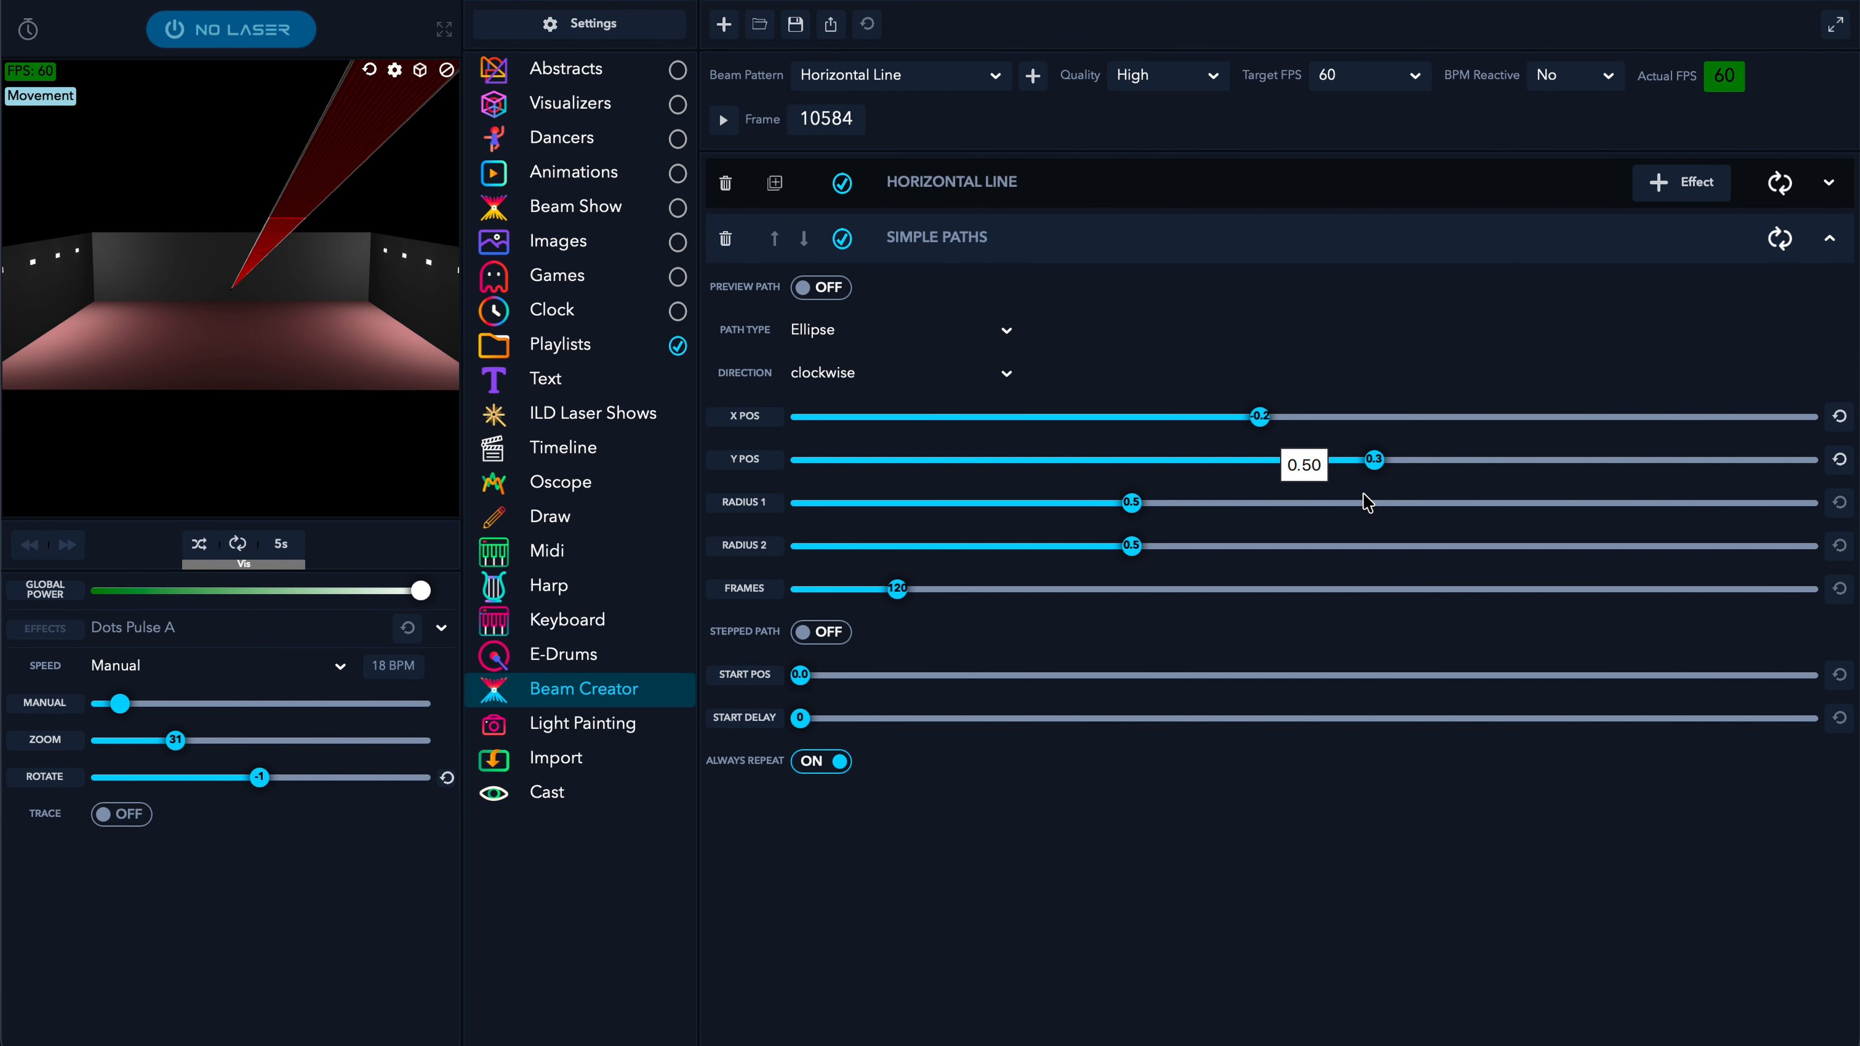
click(1840, 416)
click(1840, 459)
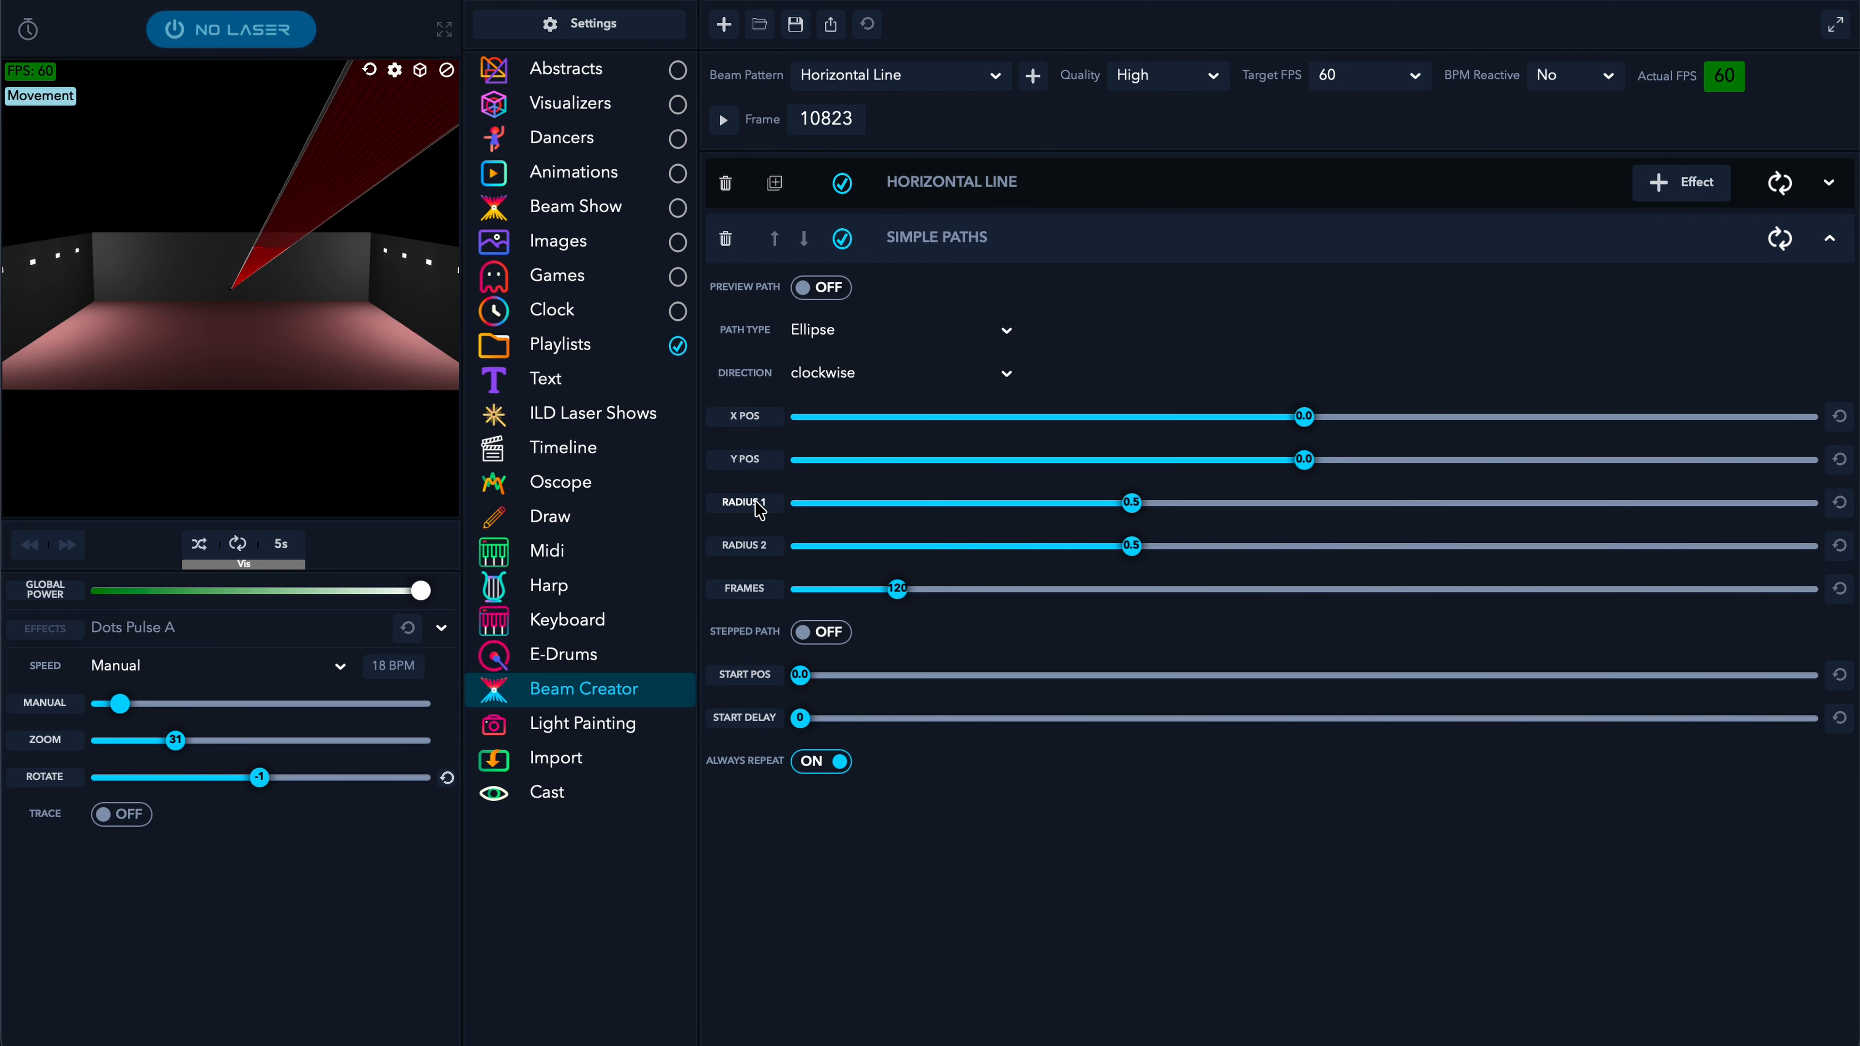
- Enlarge radius 1, shrink radius 2 and set the loop to 93 frames, leaving Stepped Path off
drag(1132, 503, 1383, 501)
drag(1206, 545, 1001, 554)
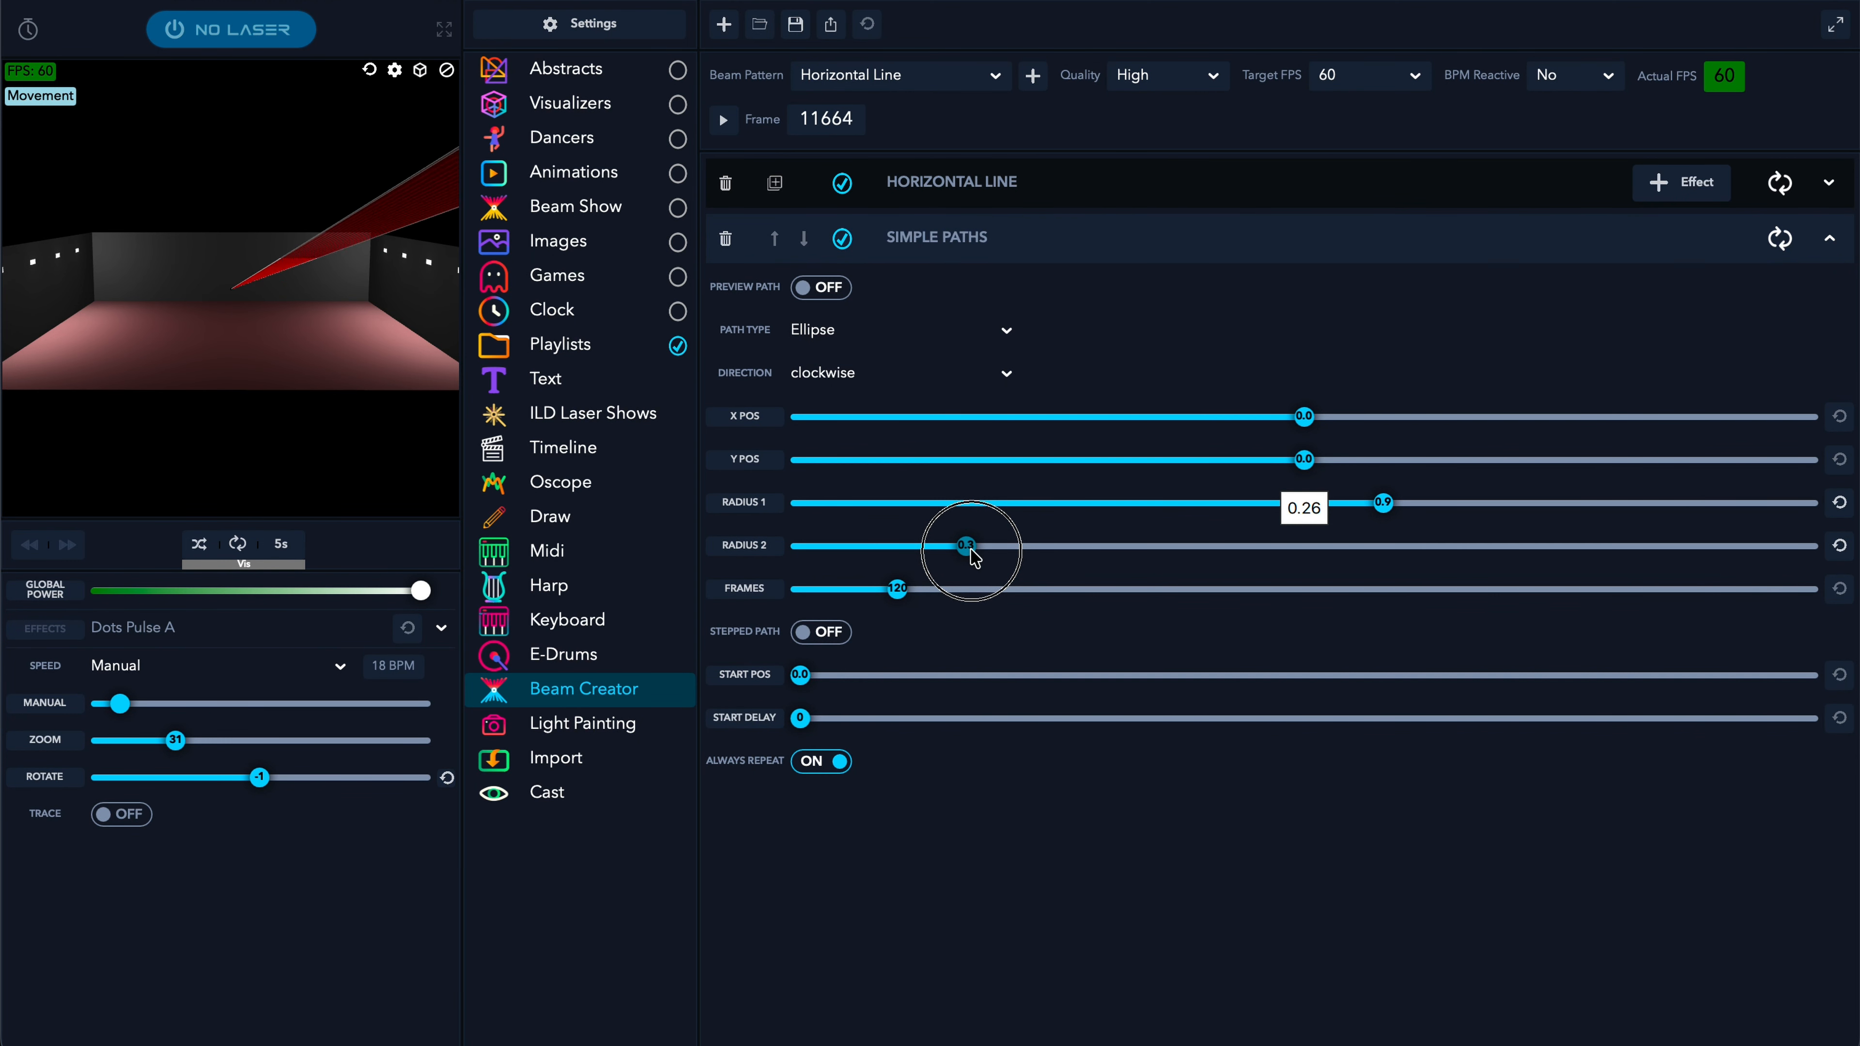
mouse_move(212, 411)
mouse_down()
mouse_move(206, 388)
mouse_move(208, 414)
mouse_up()
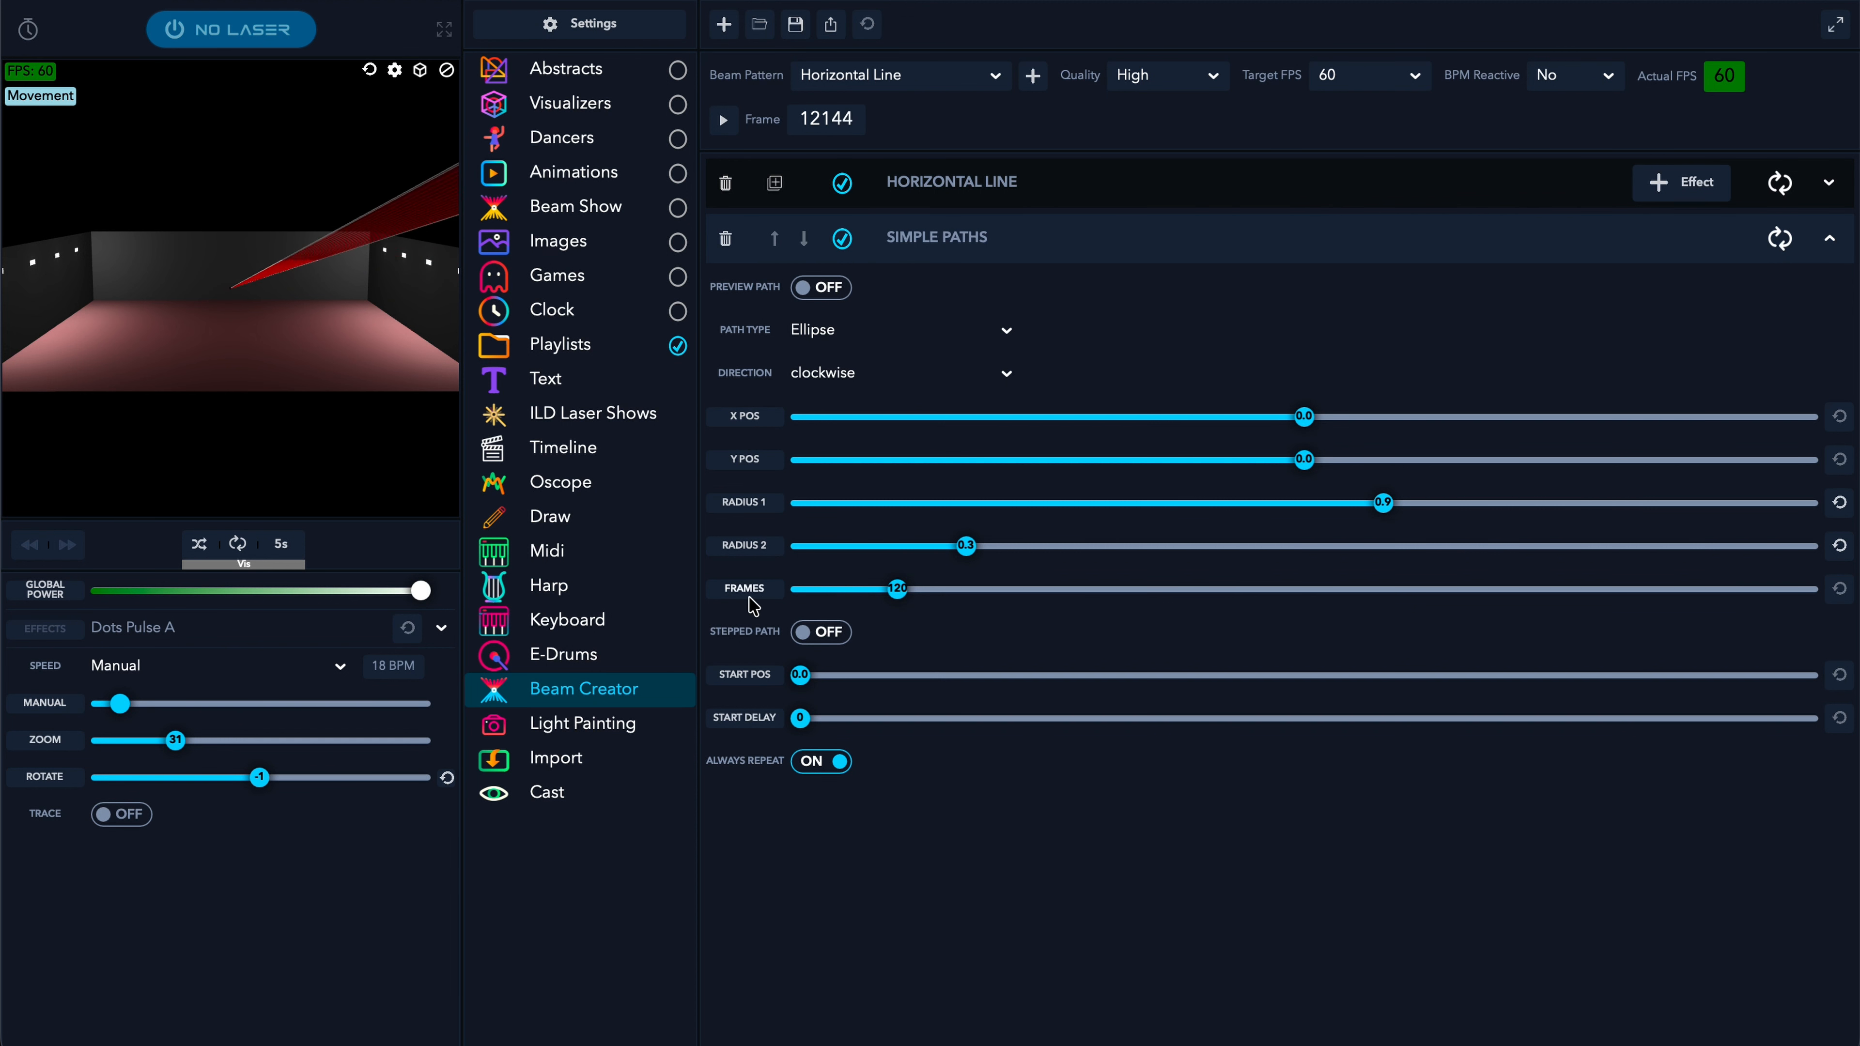
drag(909, 602, 850, 605)
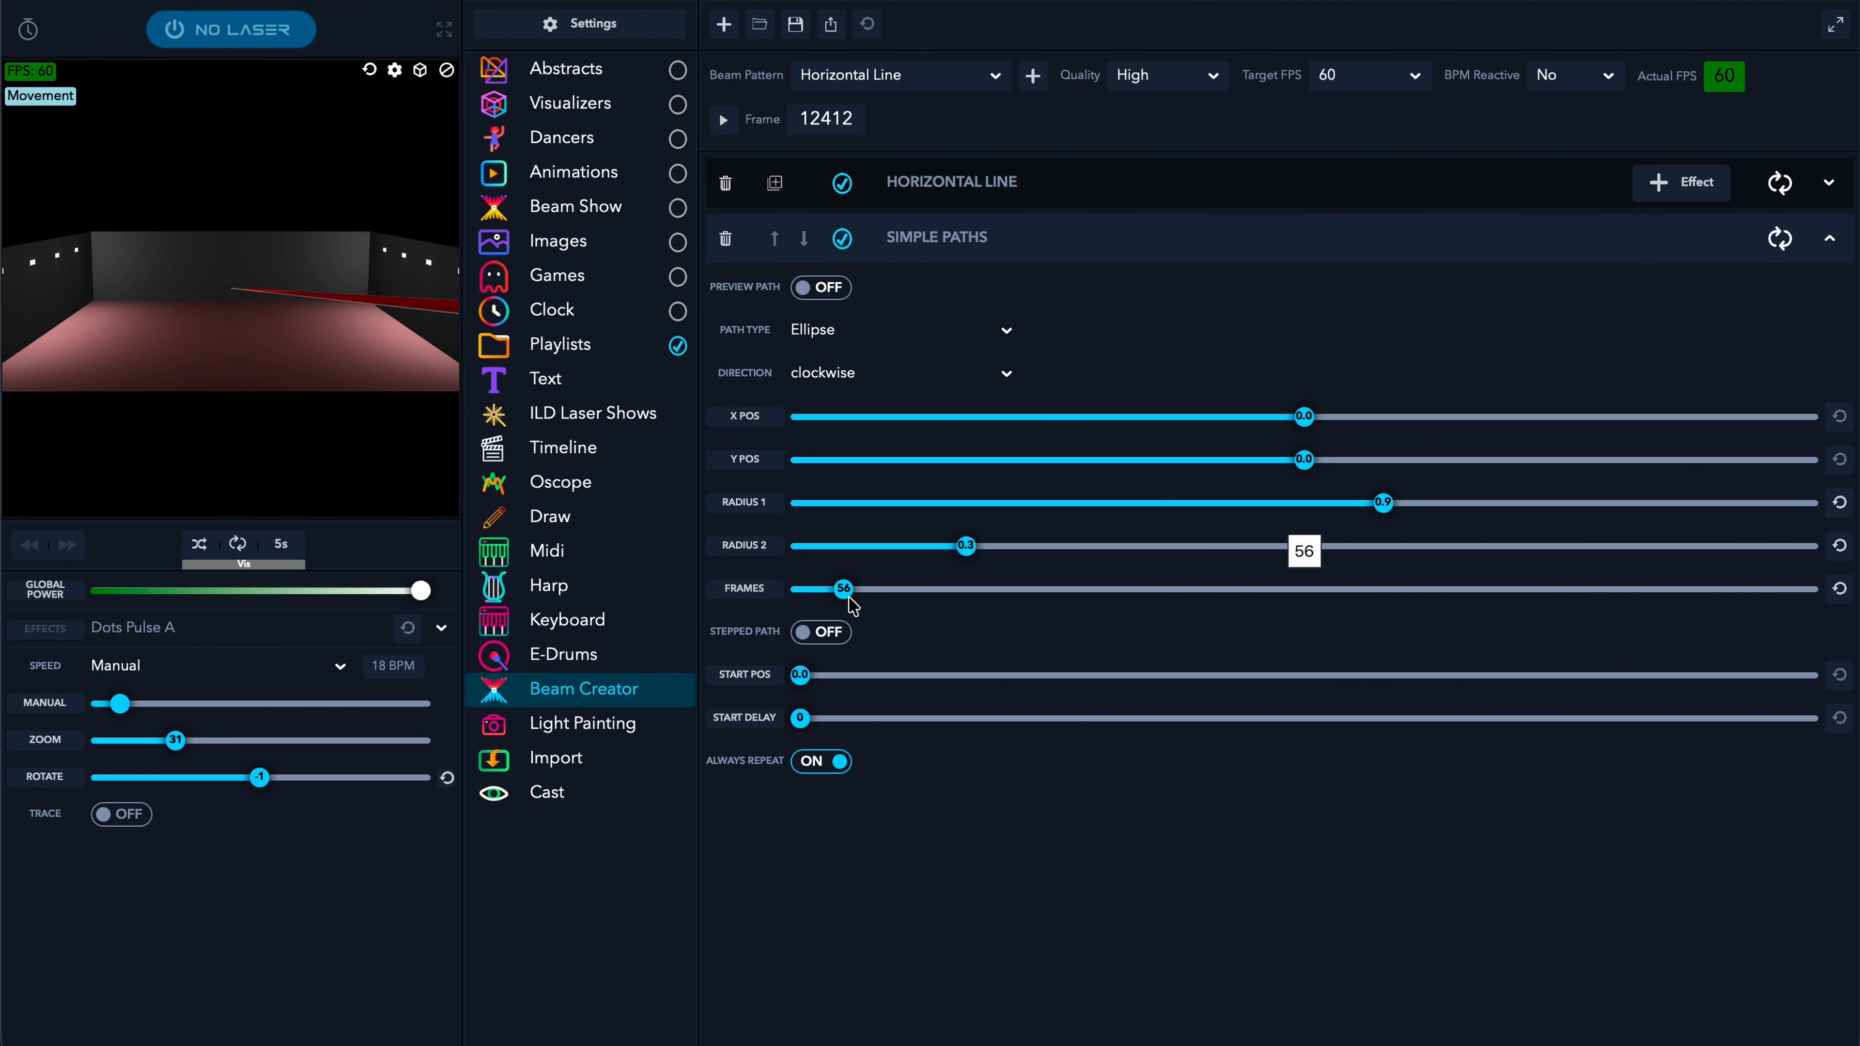
drag(869, 605, 875, 595)
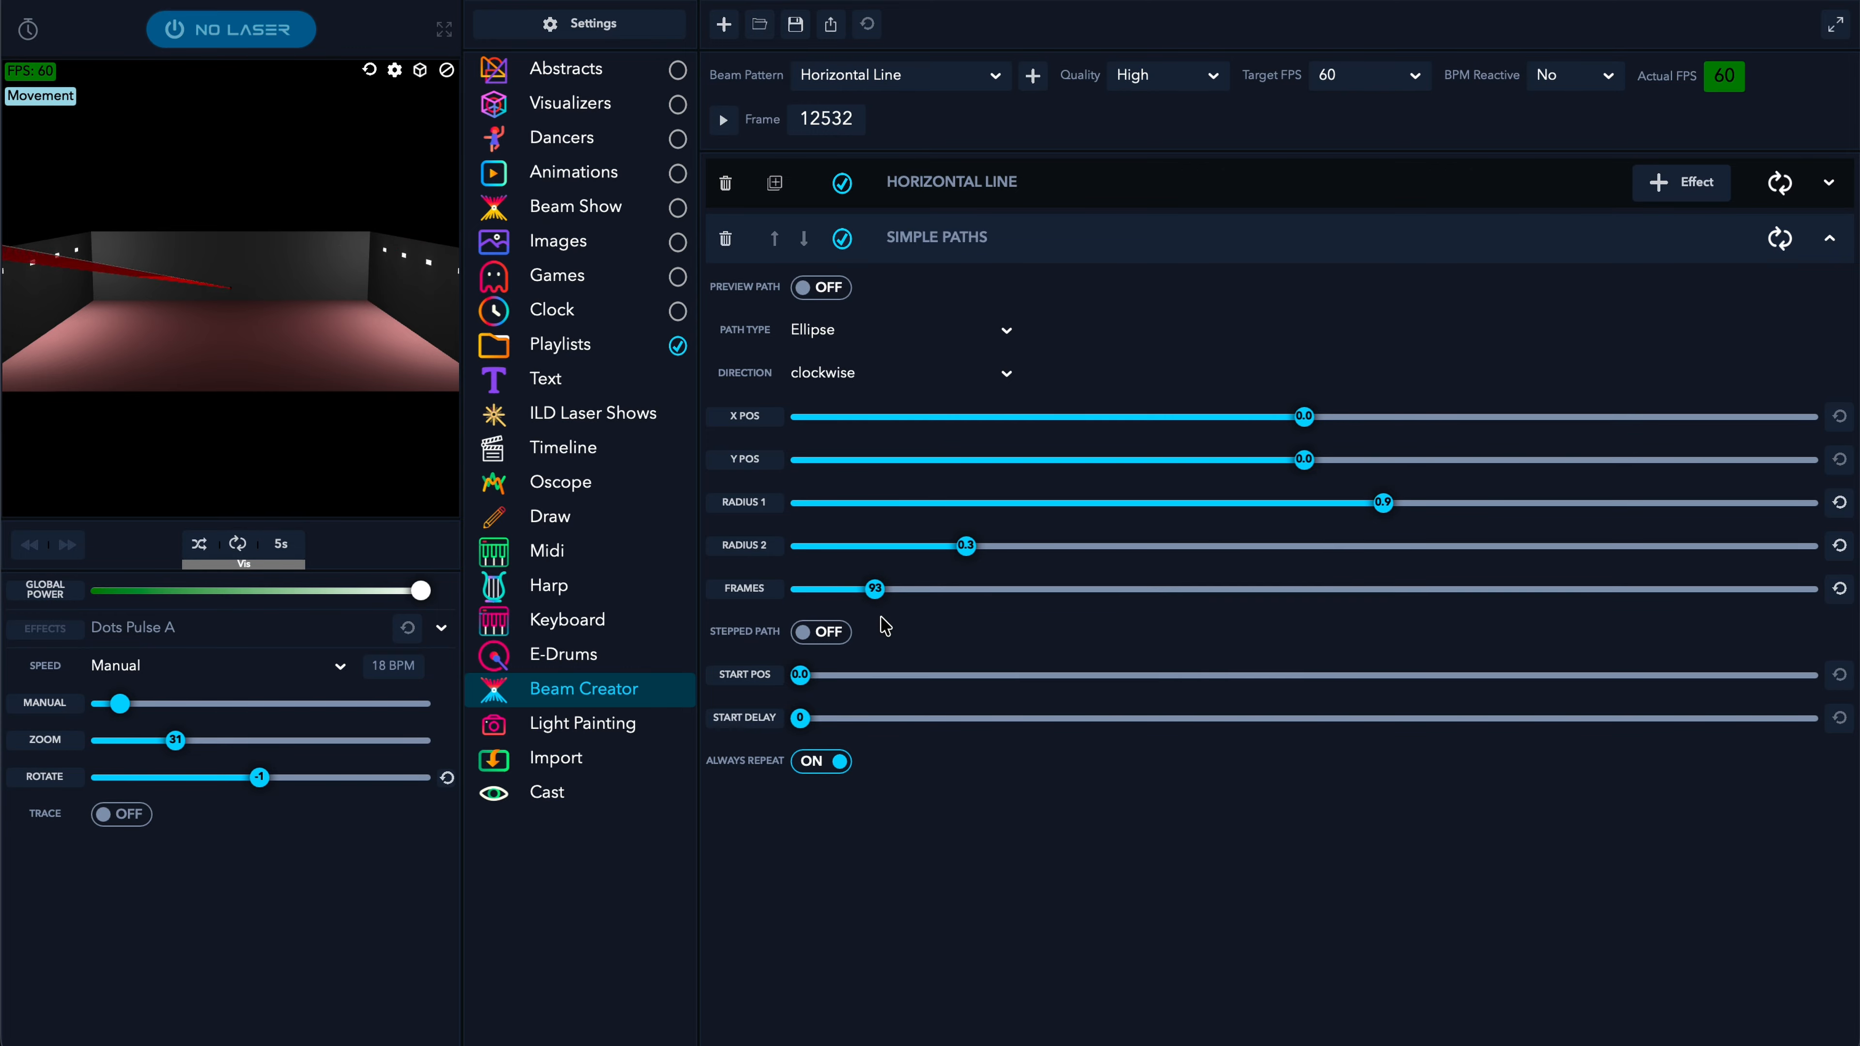
click(807, 635)
click(805, 634)
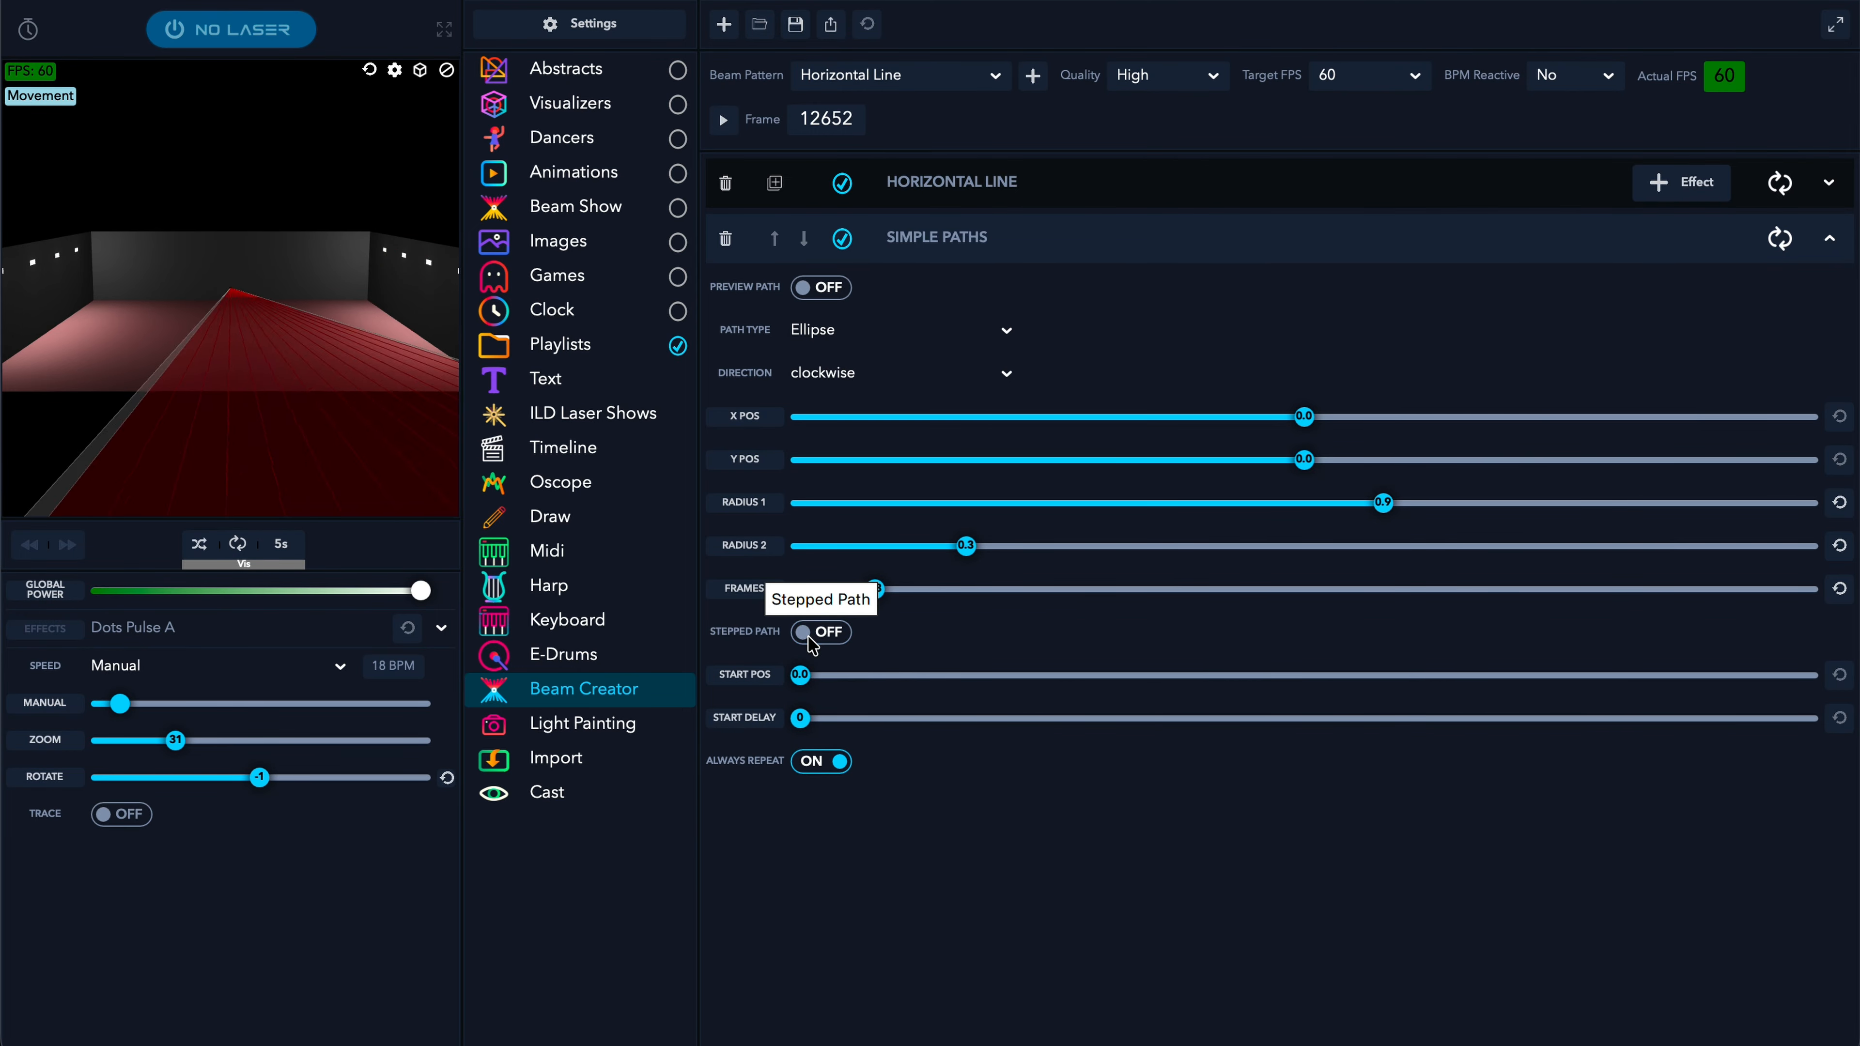
click(1174, 237)
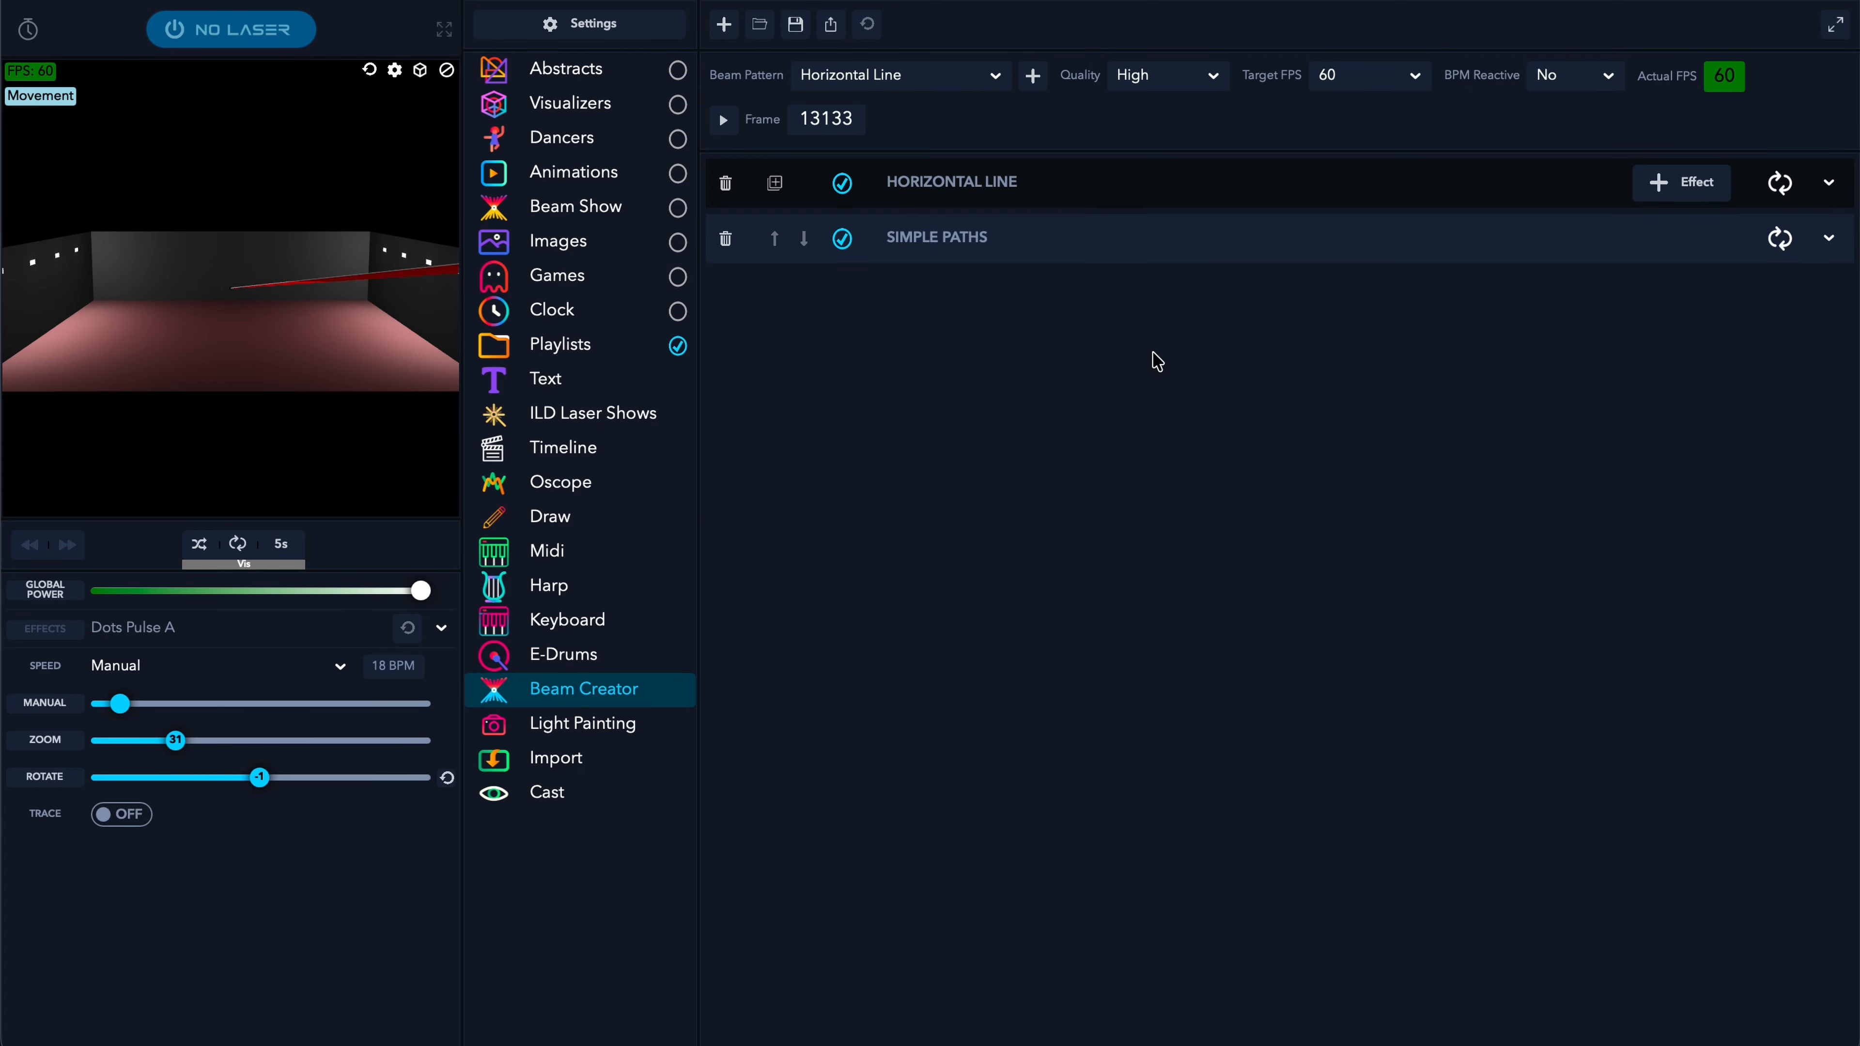
- Duplicate the Horizontal Line with its path effect and colour the copy's line blue
click(775, 184)
click(1355, 579)
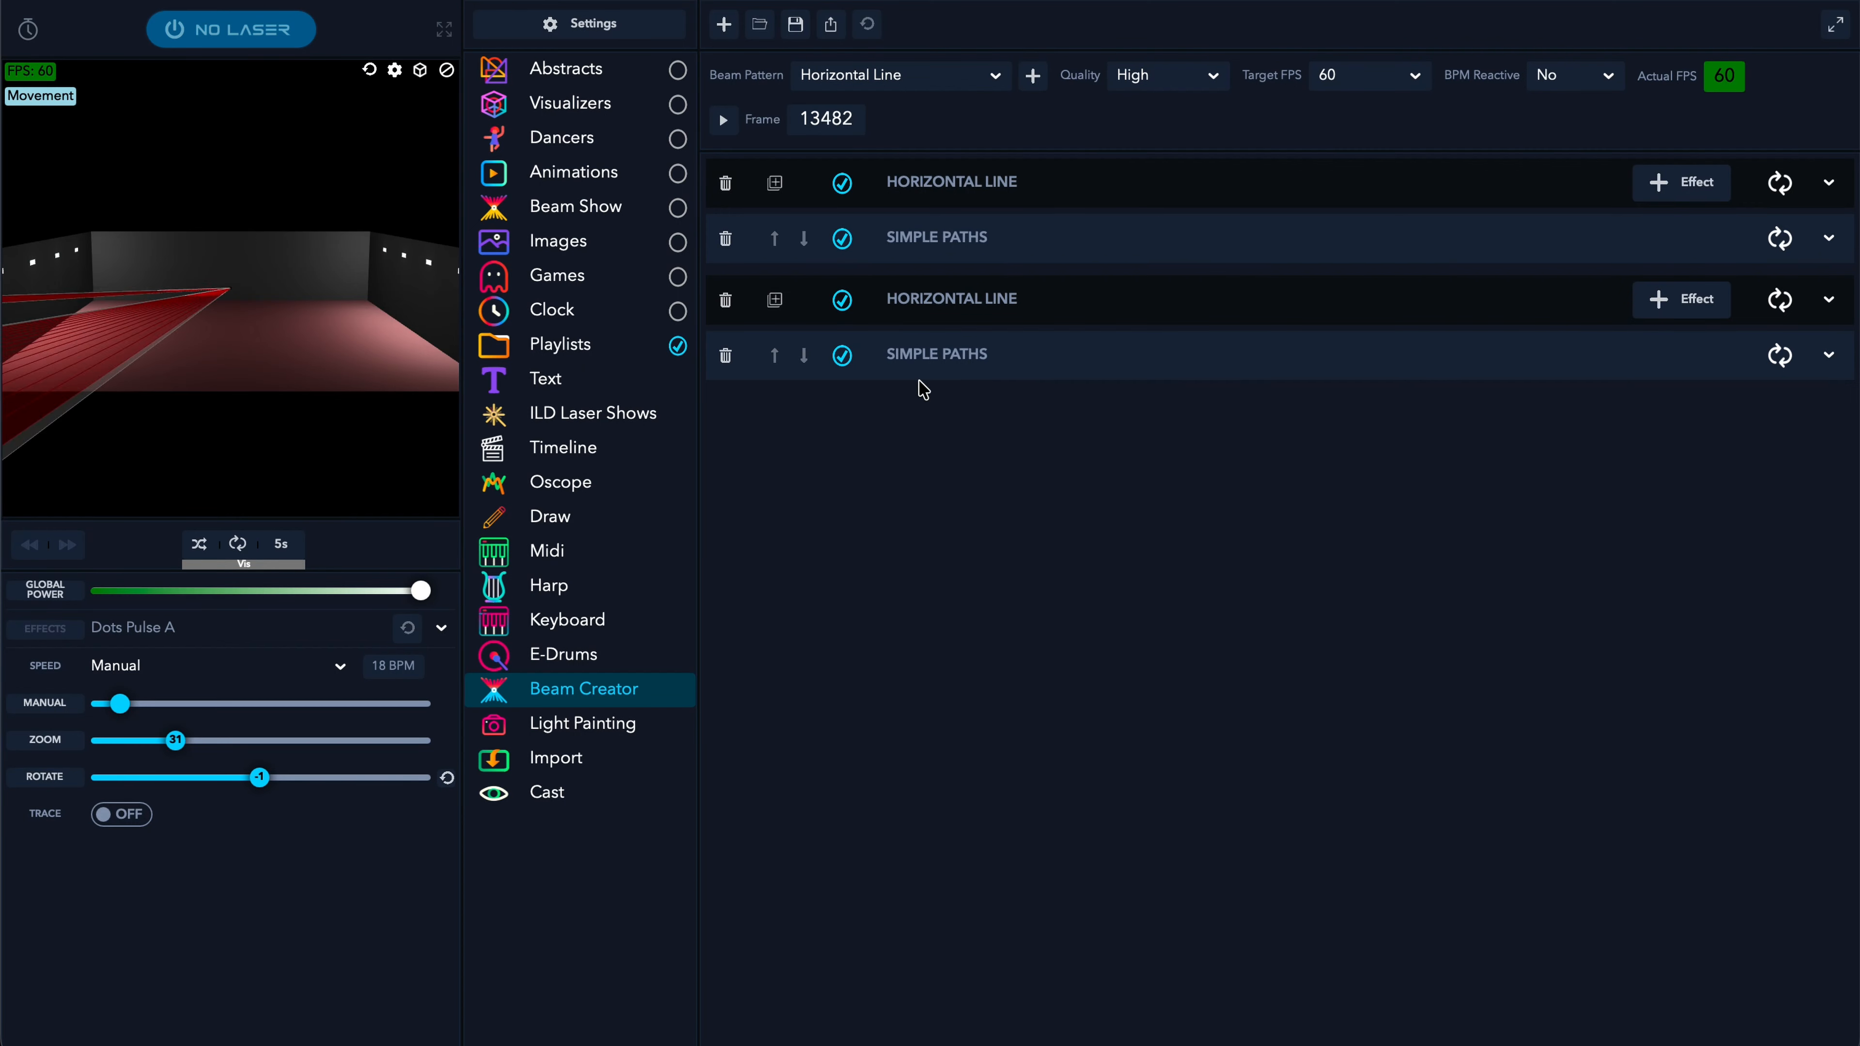
click(1202, 310)
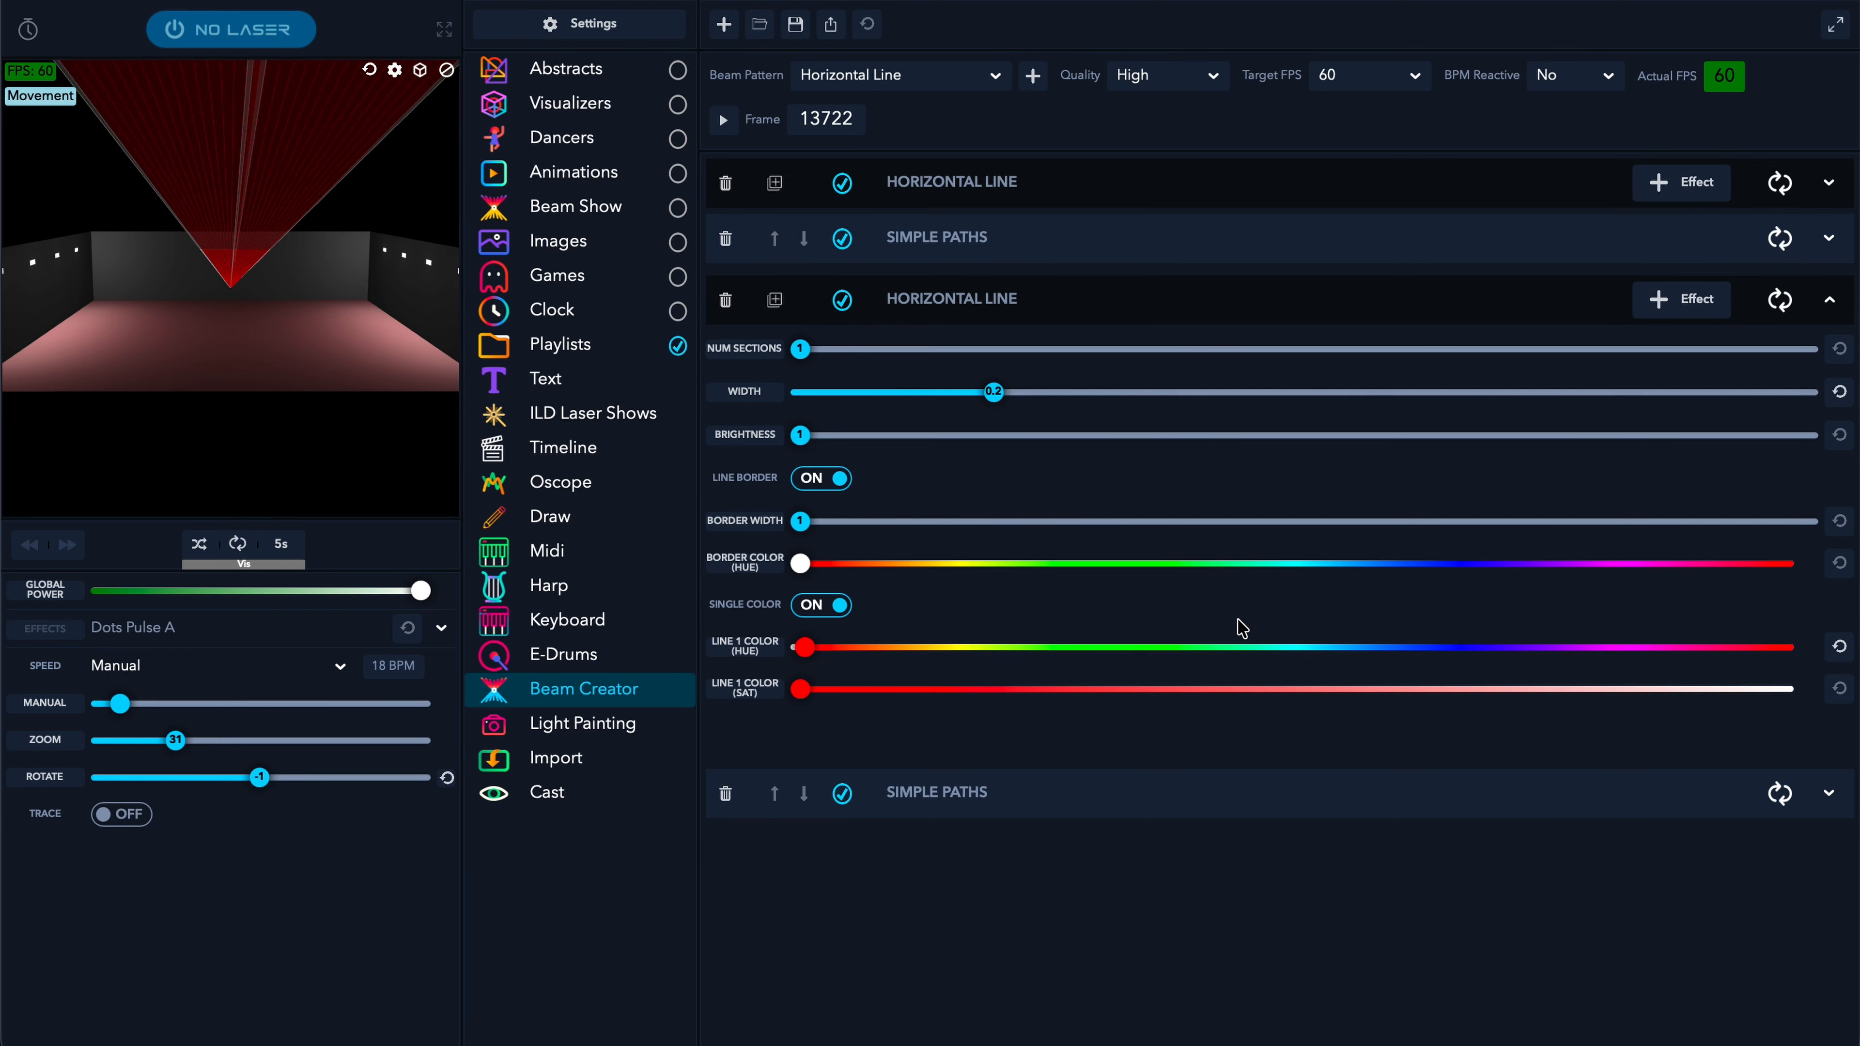
click(1420, 564)
drag(1419, 569, 694, 575)
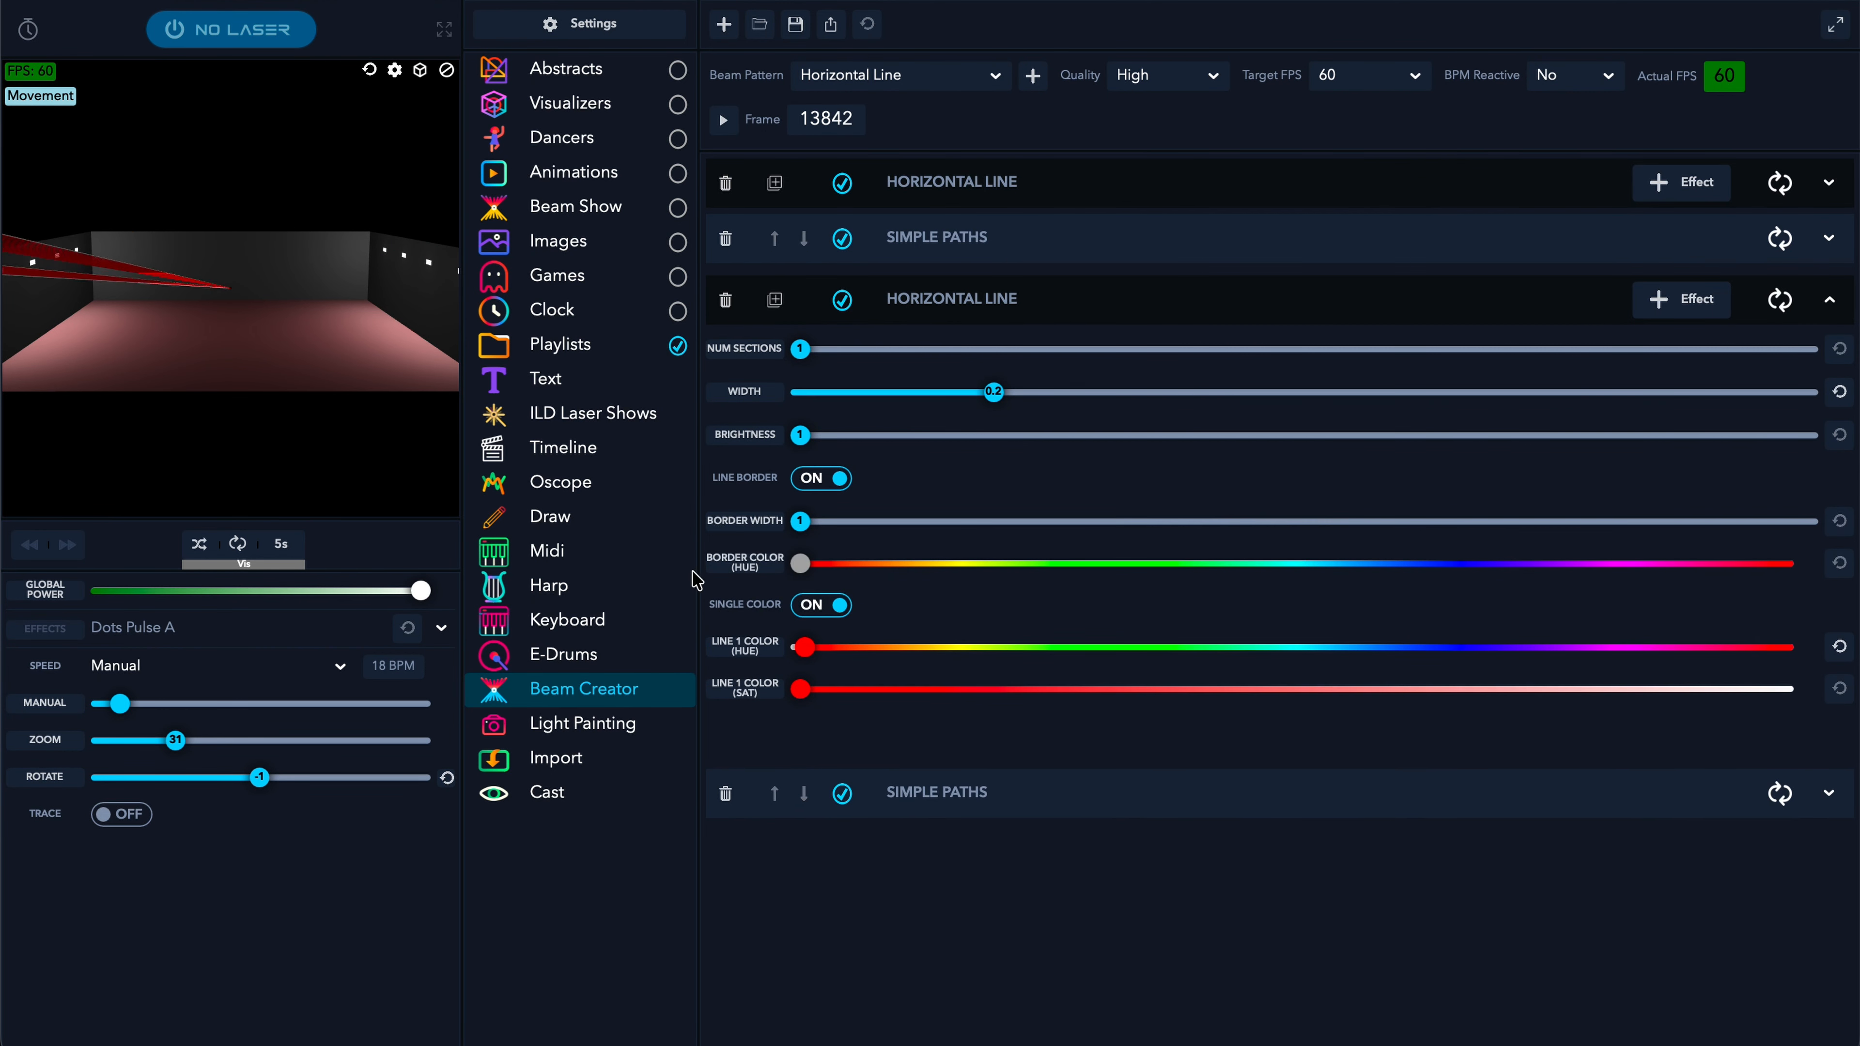
click(1470, 651)
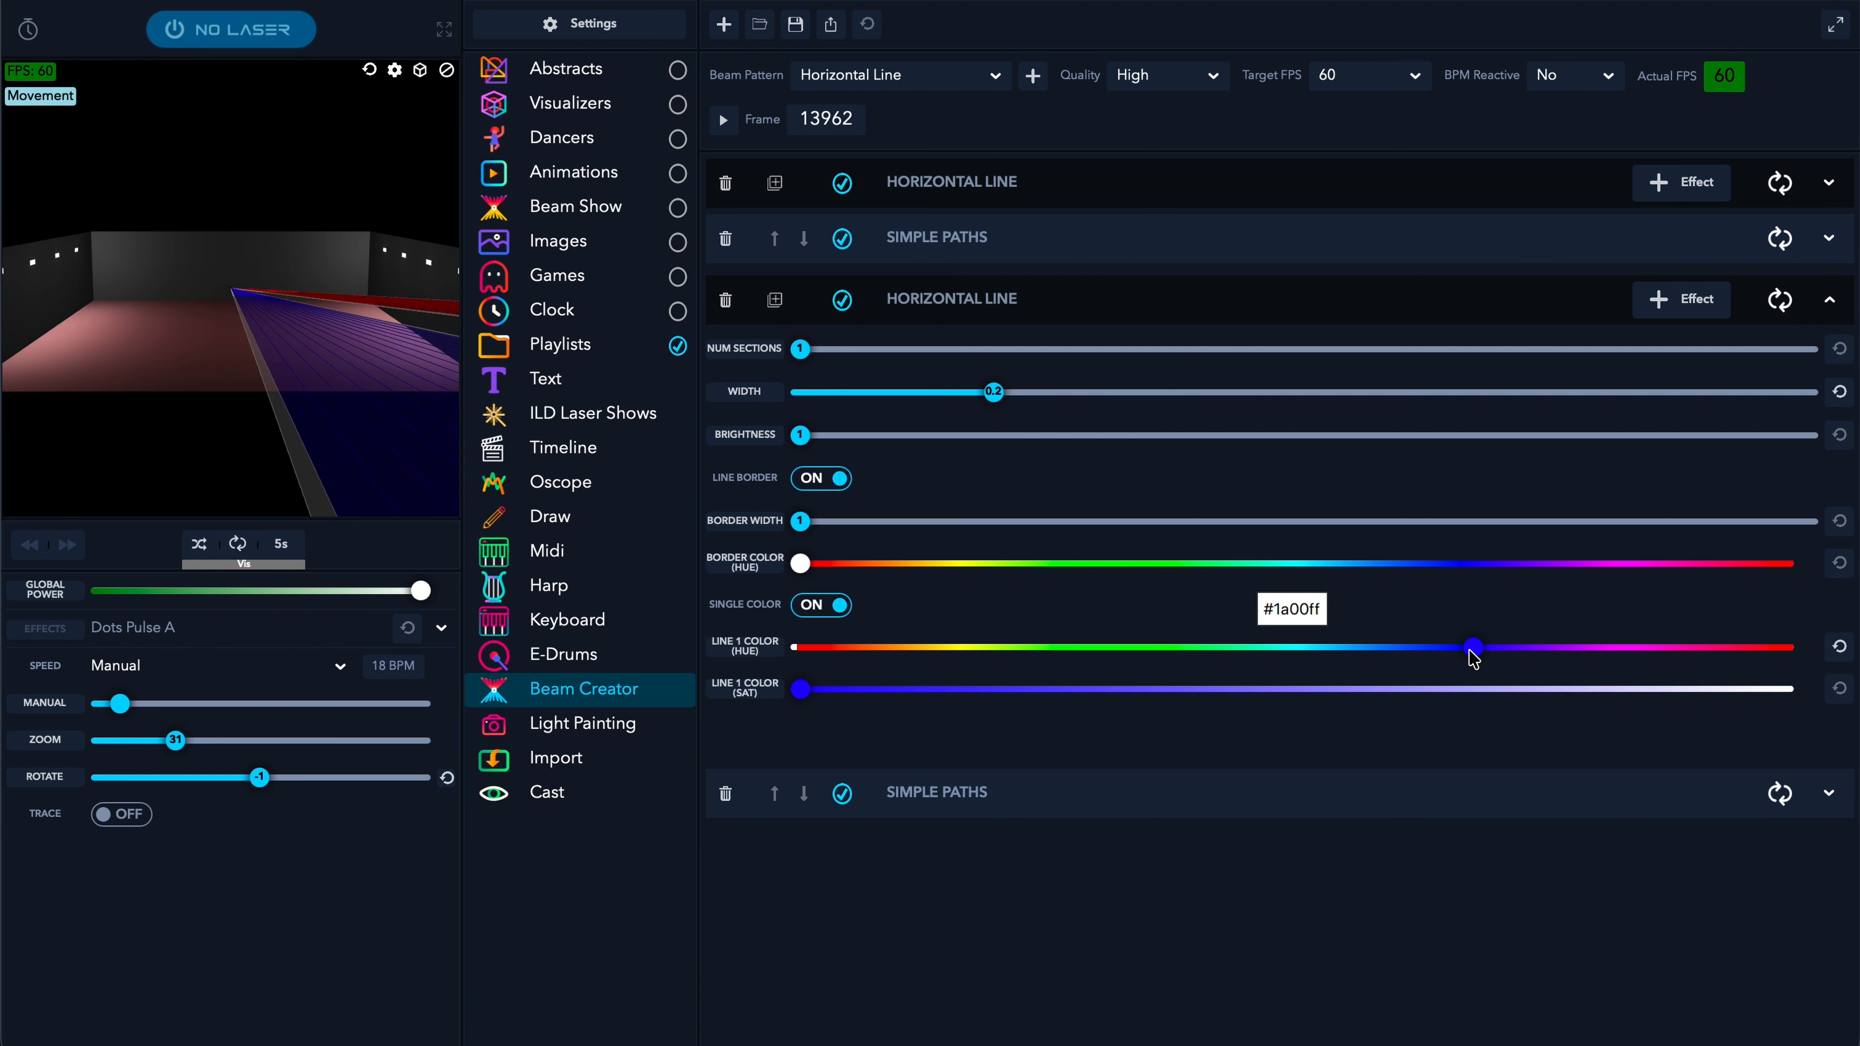
- Replay the animation from frame 0 to preview the blue copy
click(723, 117)
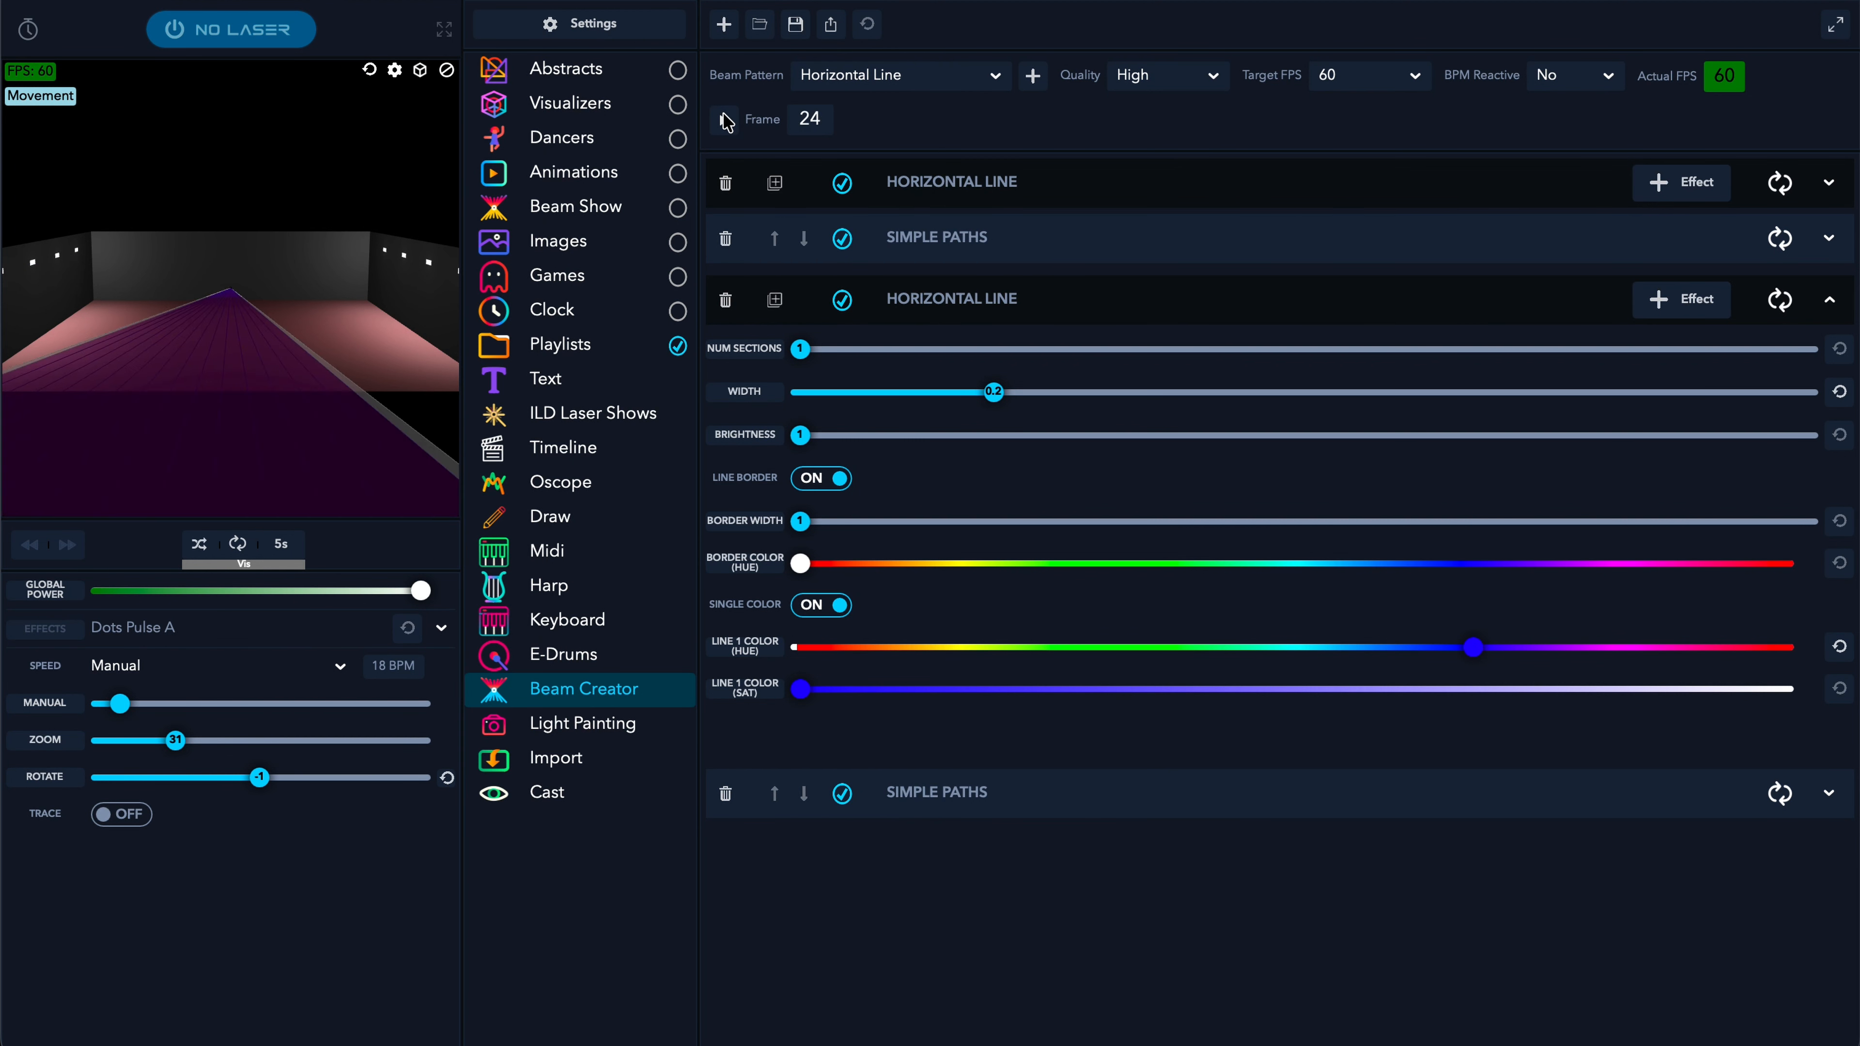
click(725, 123)
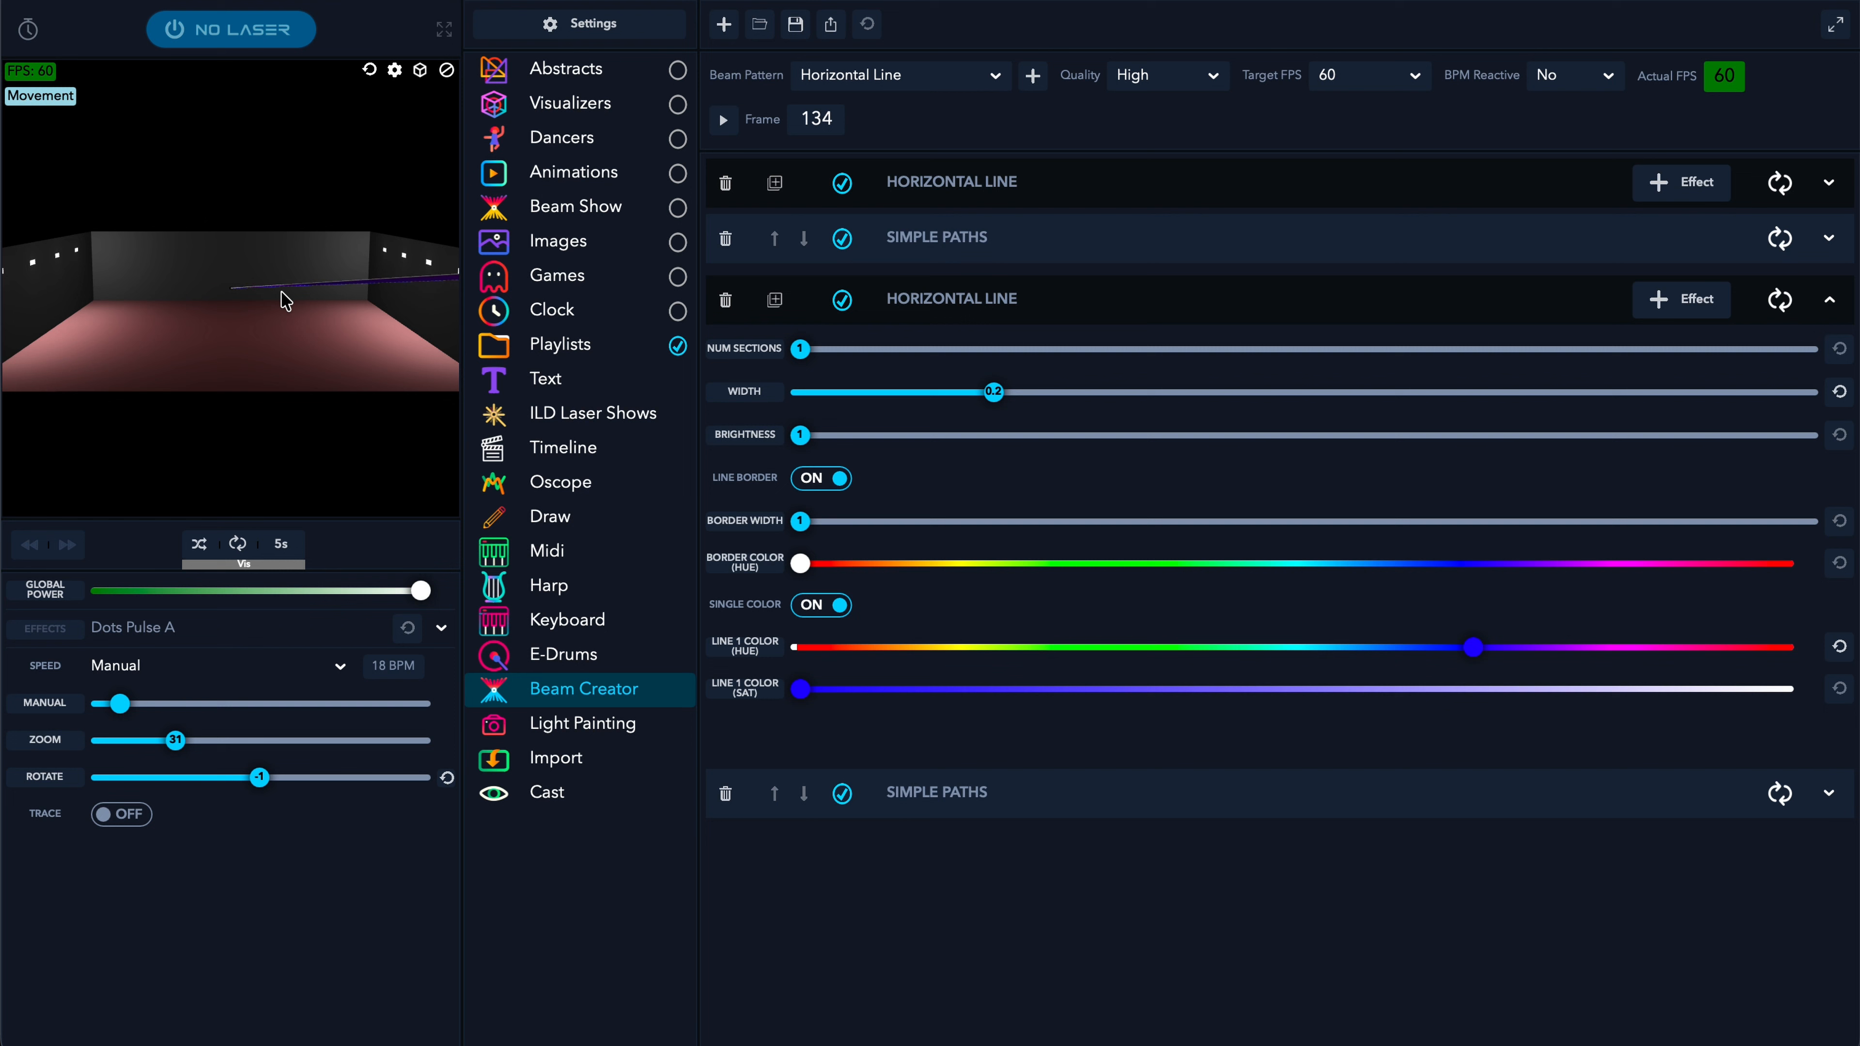
click(1275, 304)
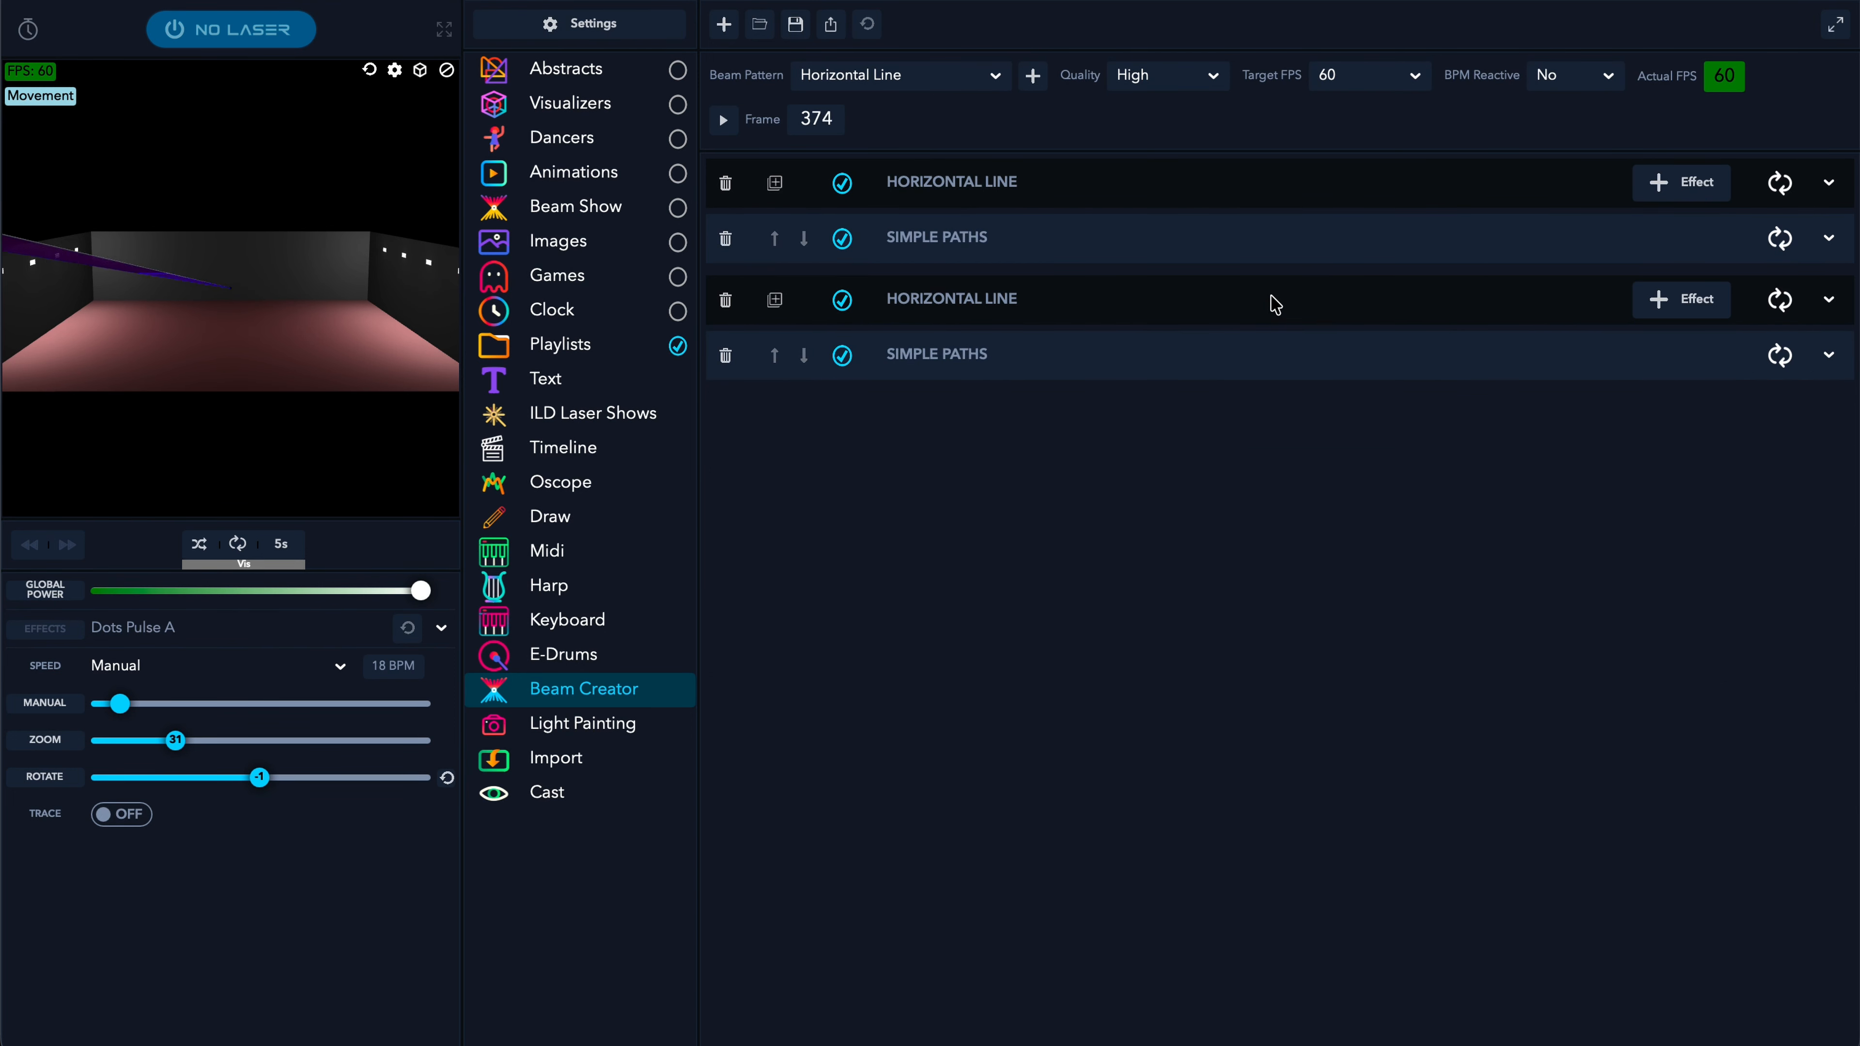
click(1188, 357)
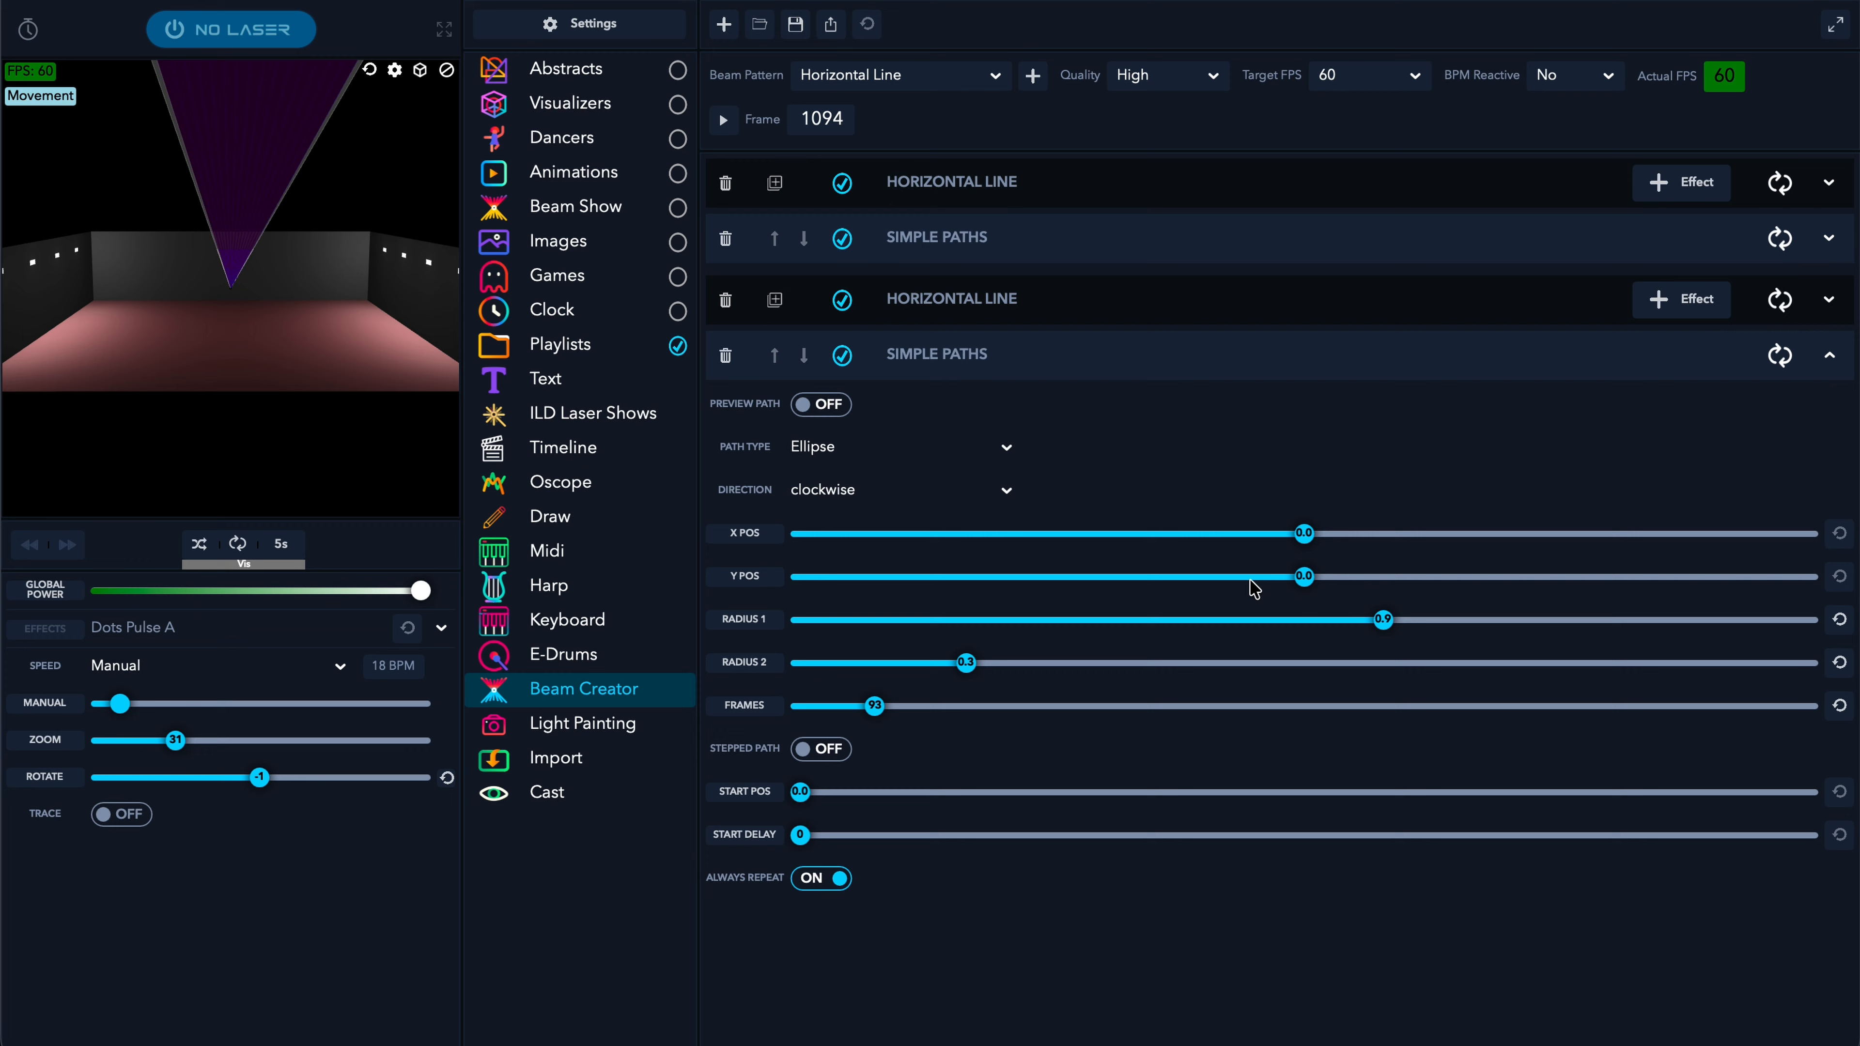
- Try shifting the copy's path and making it anti-clockwise, then reset its X and Y position to 0
mouse_move(1308, 536)
drag(1307, 542, 1215, 577)
click(1307, 578)
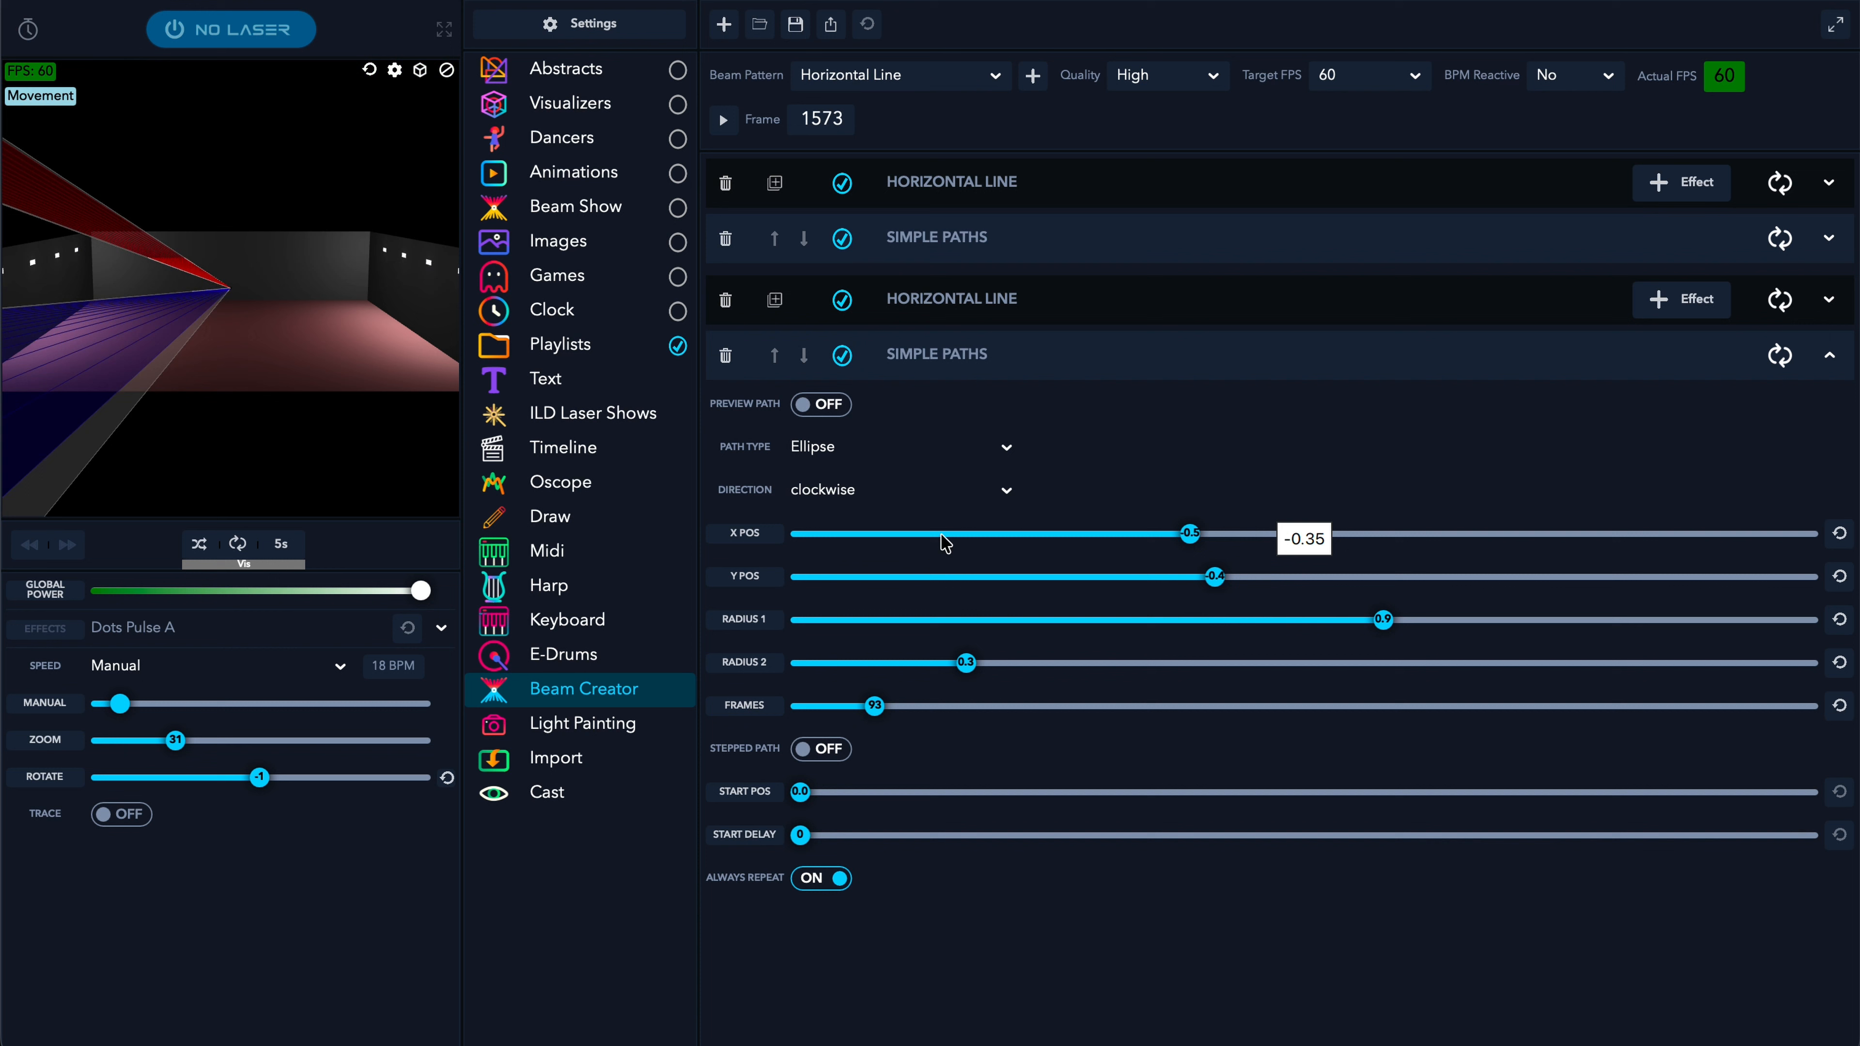
click(853, 491)
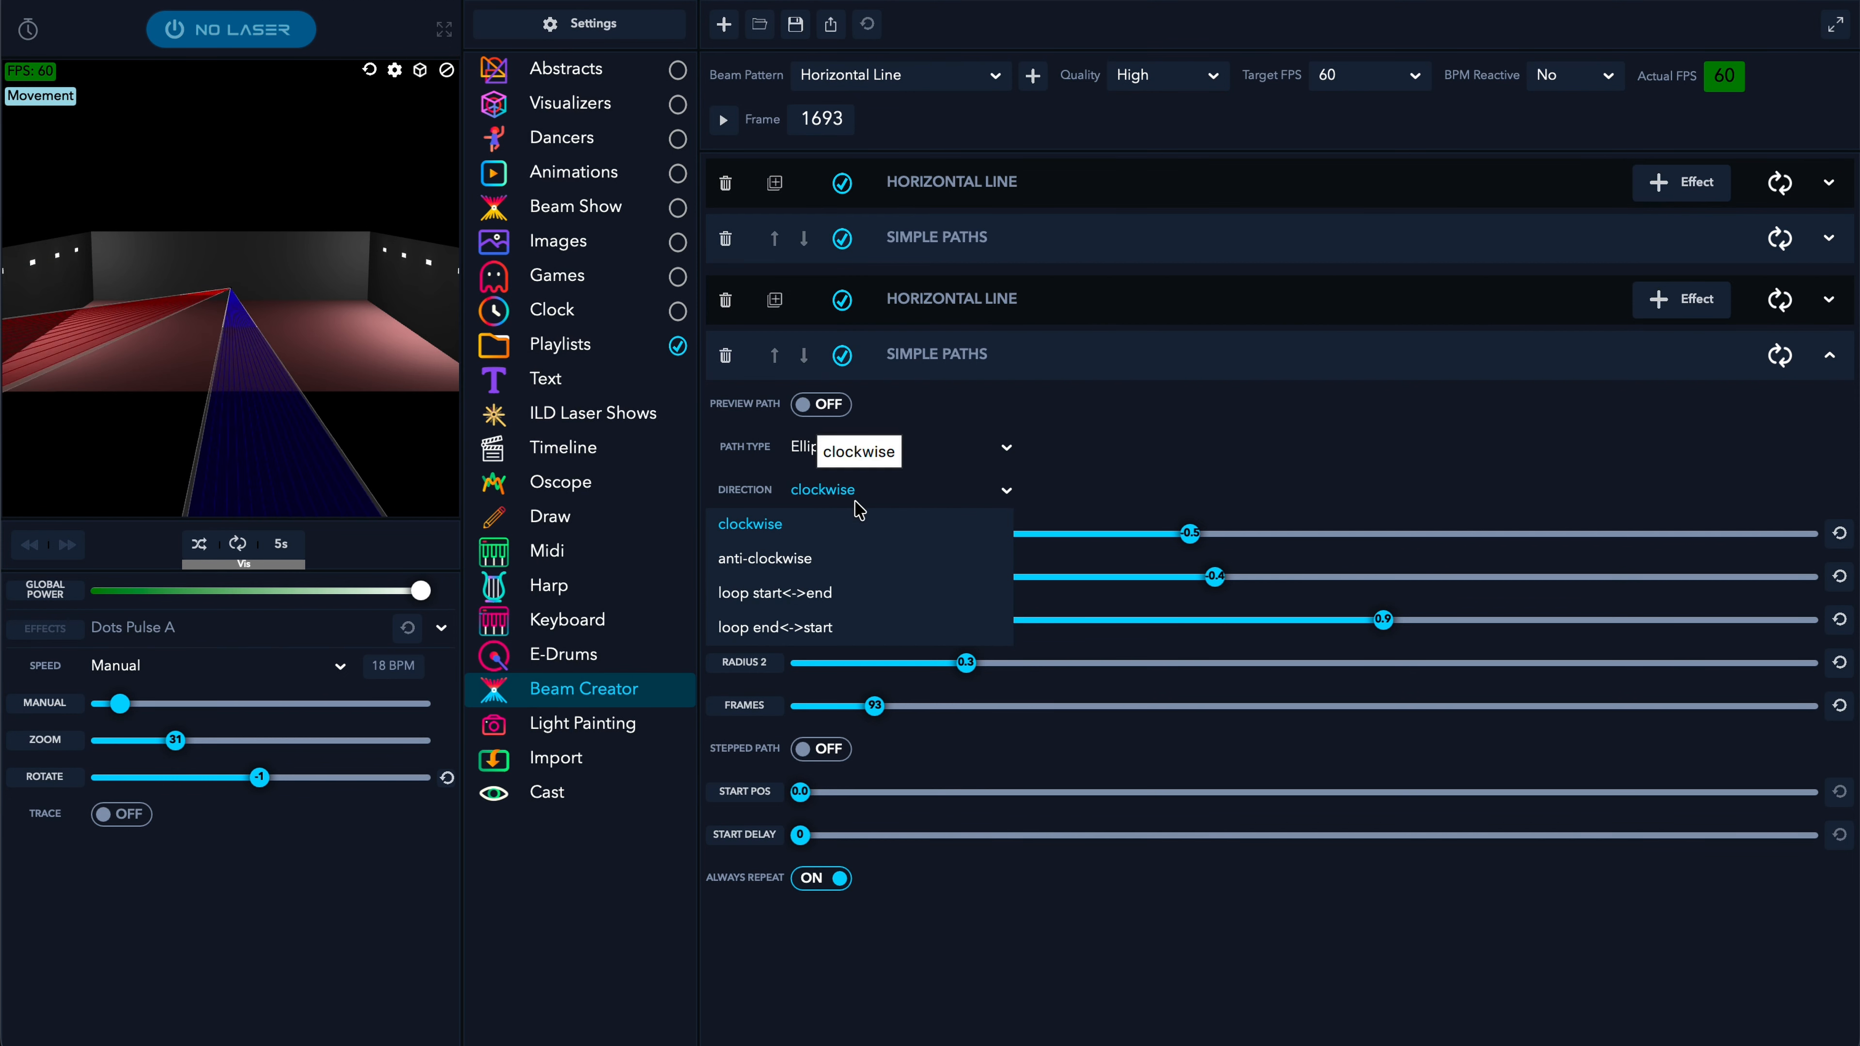
click(786, 561)
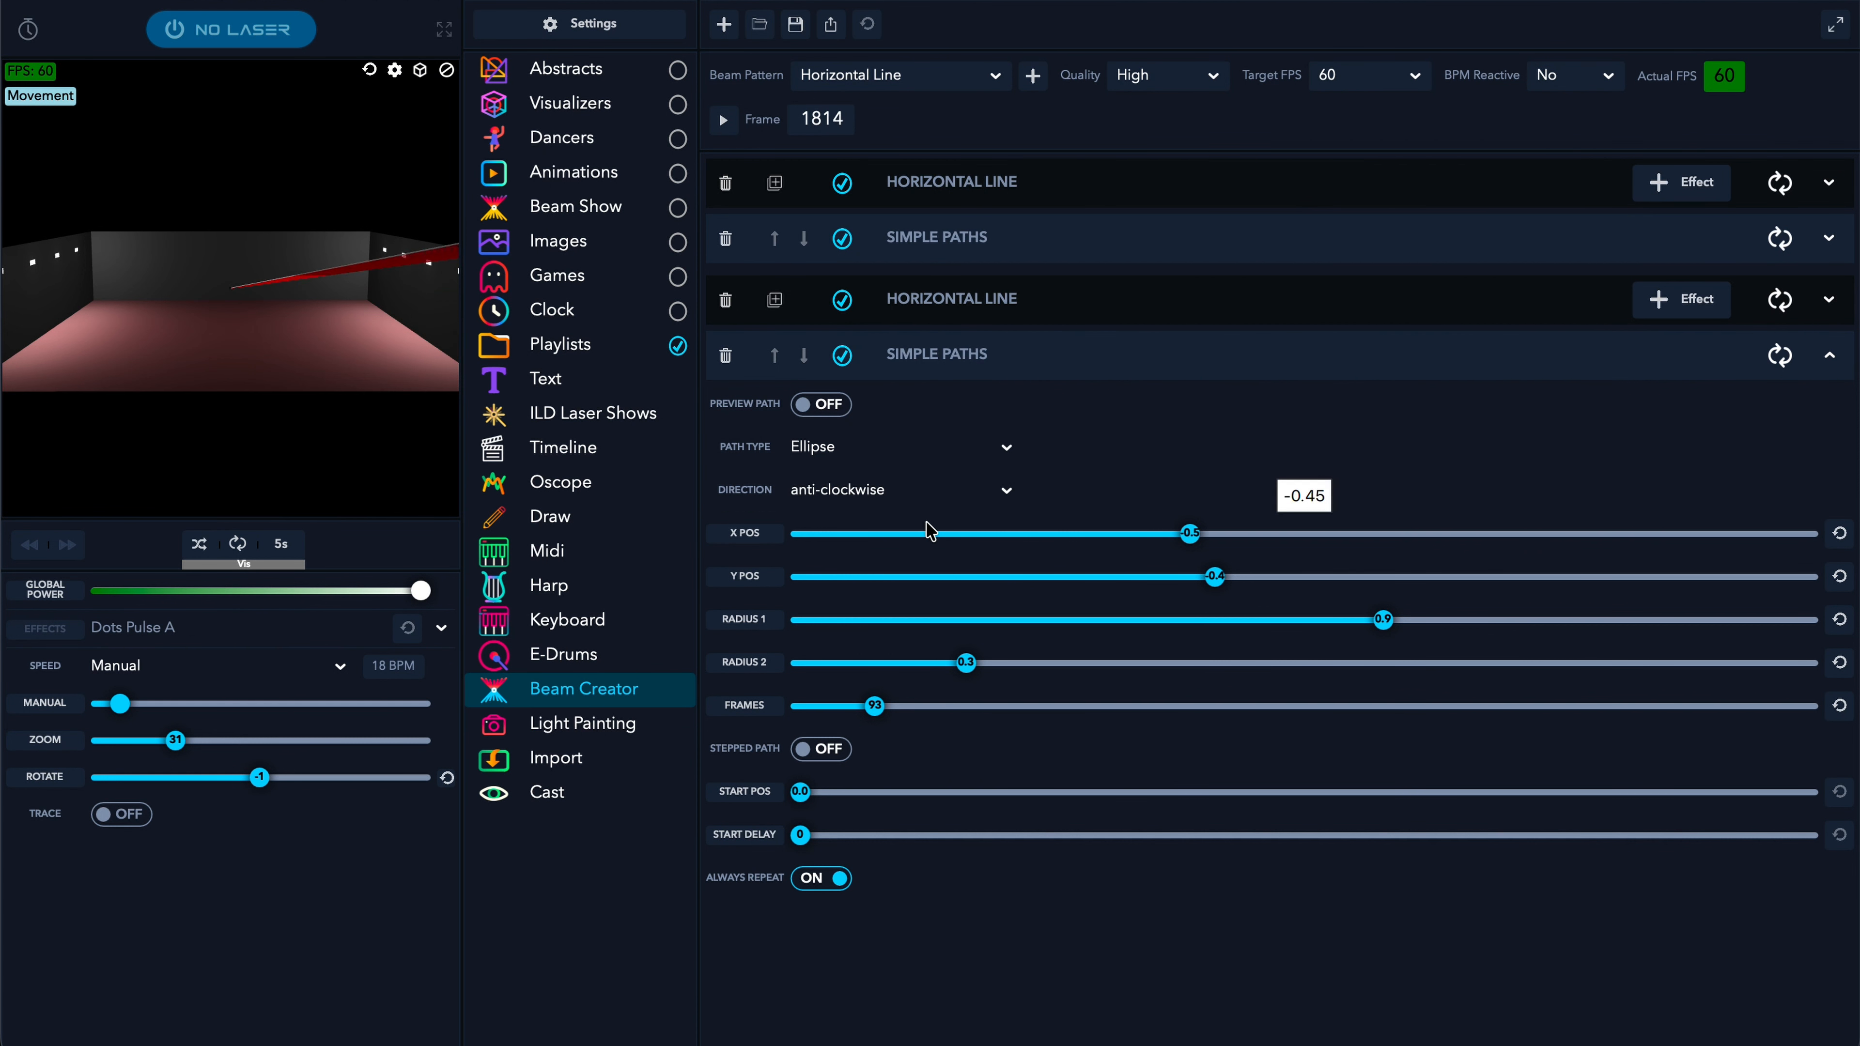
drag(1208, 535, 1245, 543)
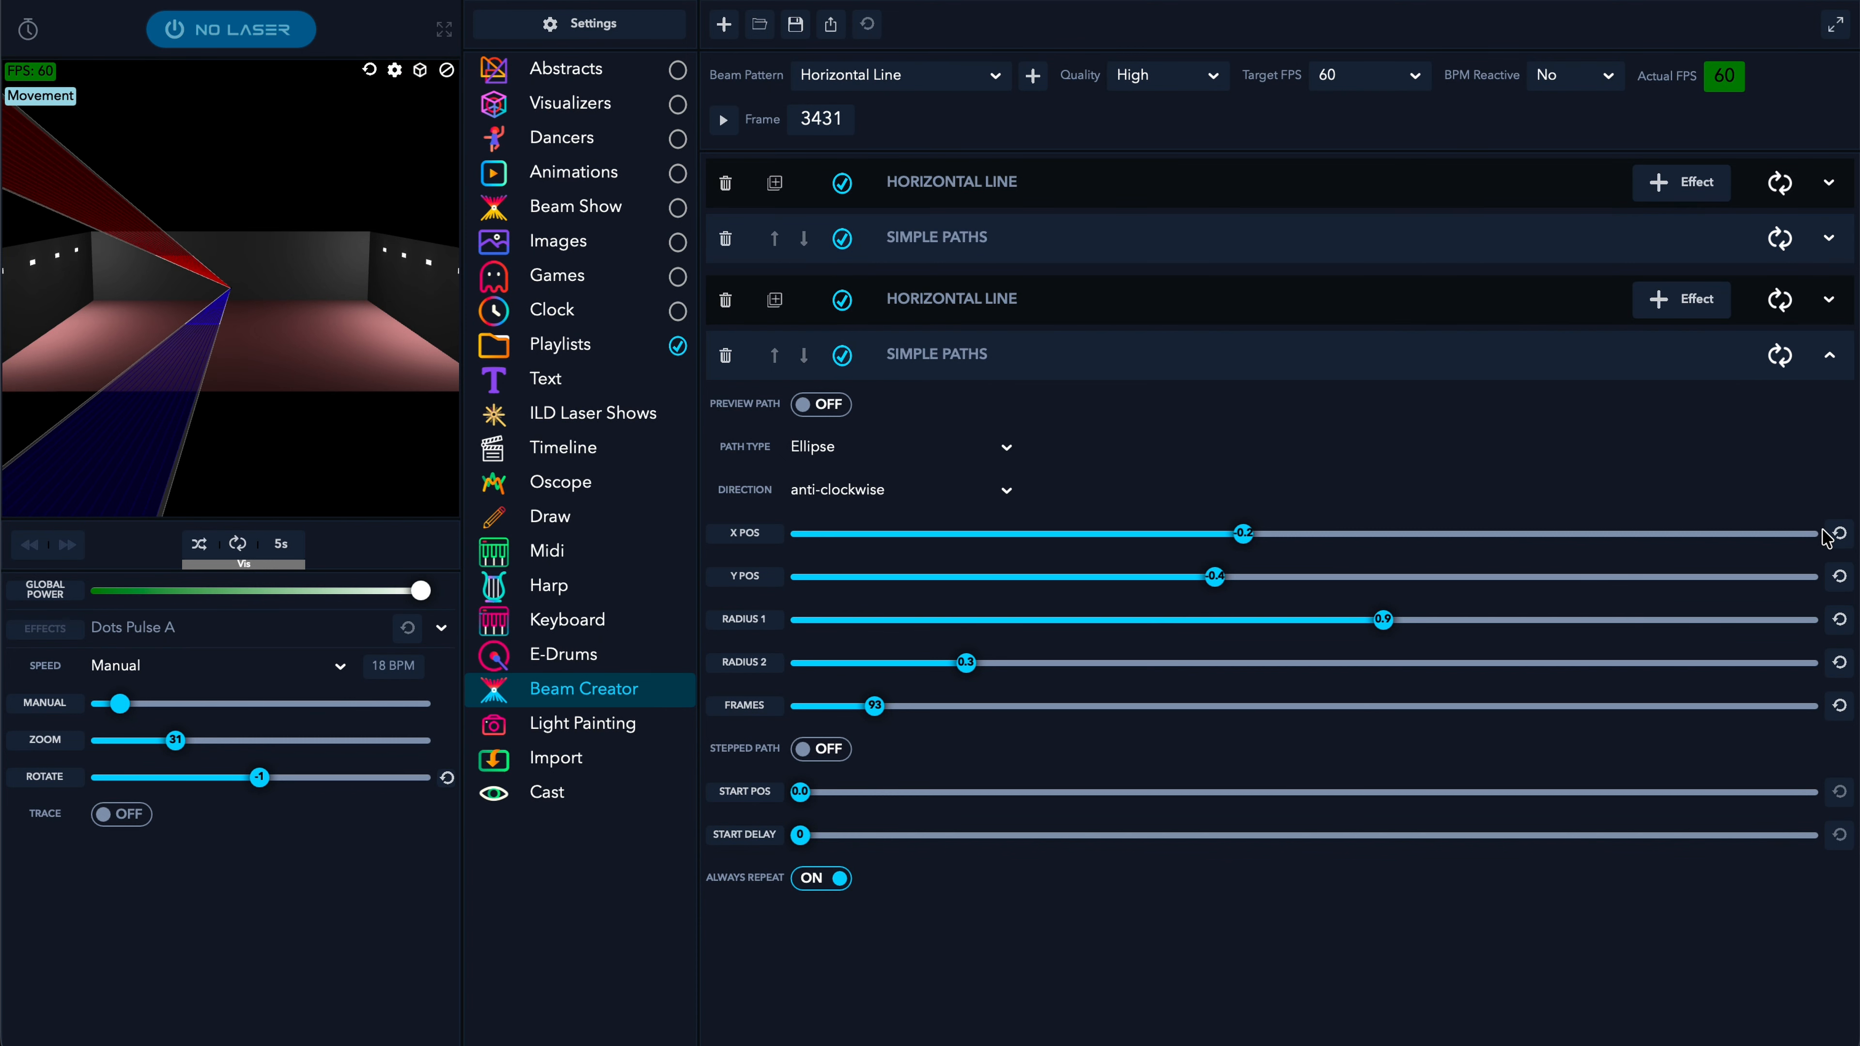
click(1840, 576)
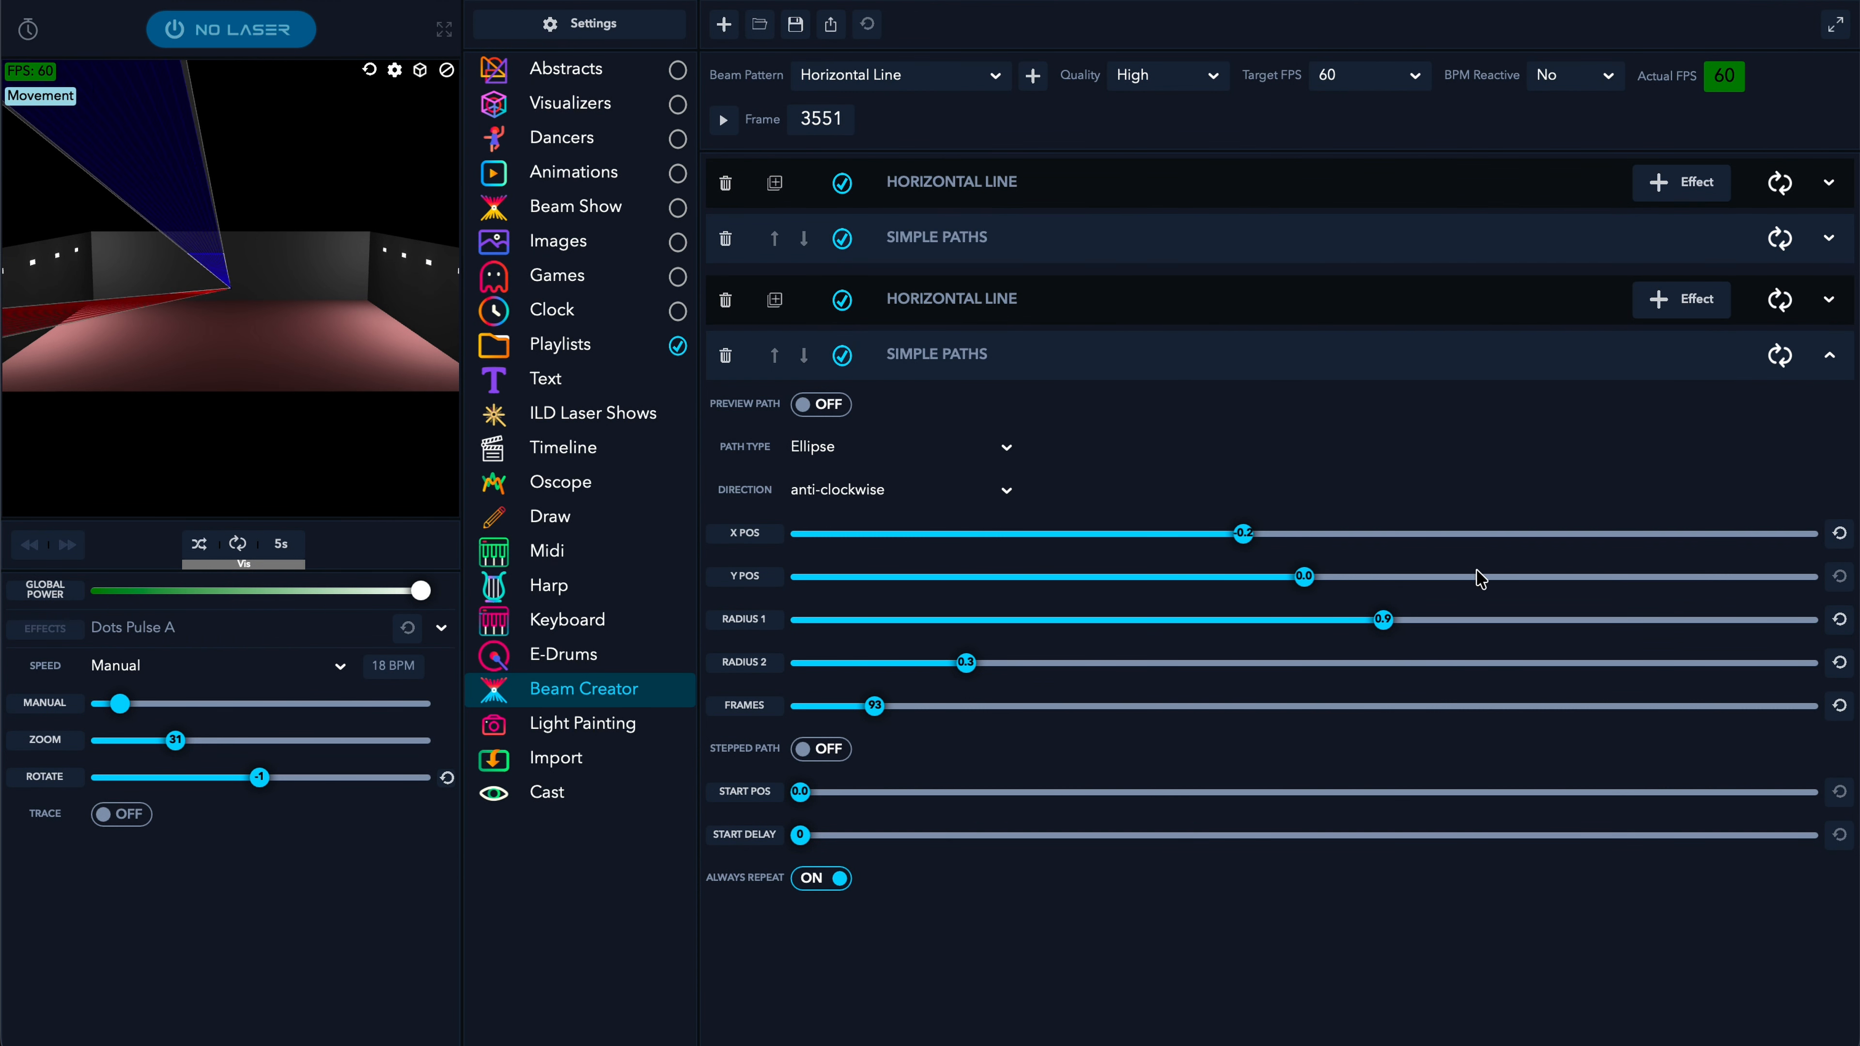
click(1840, 533)
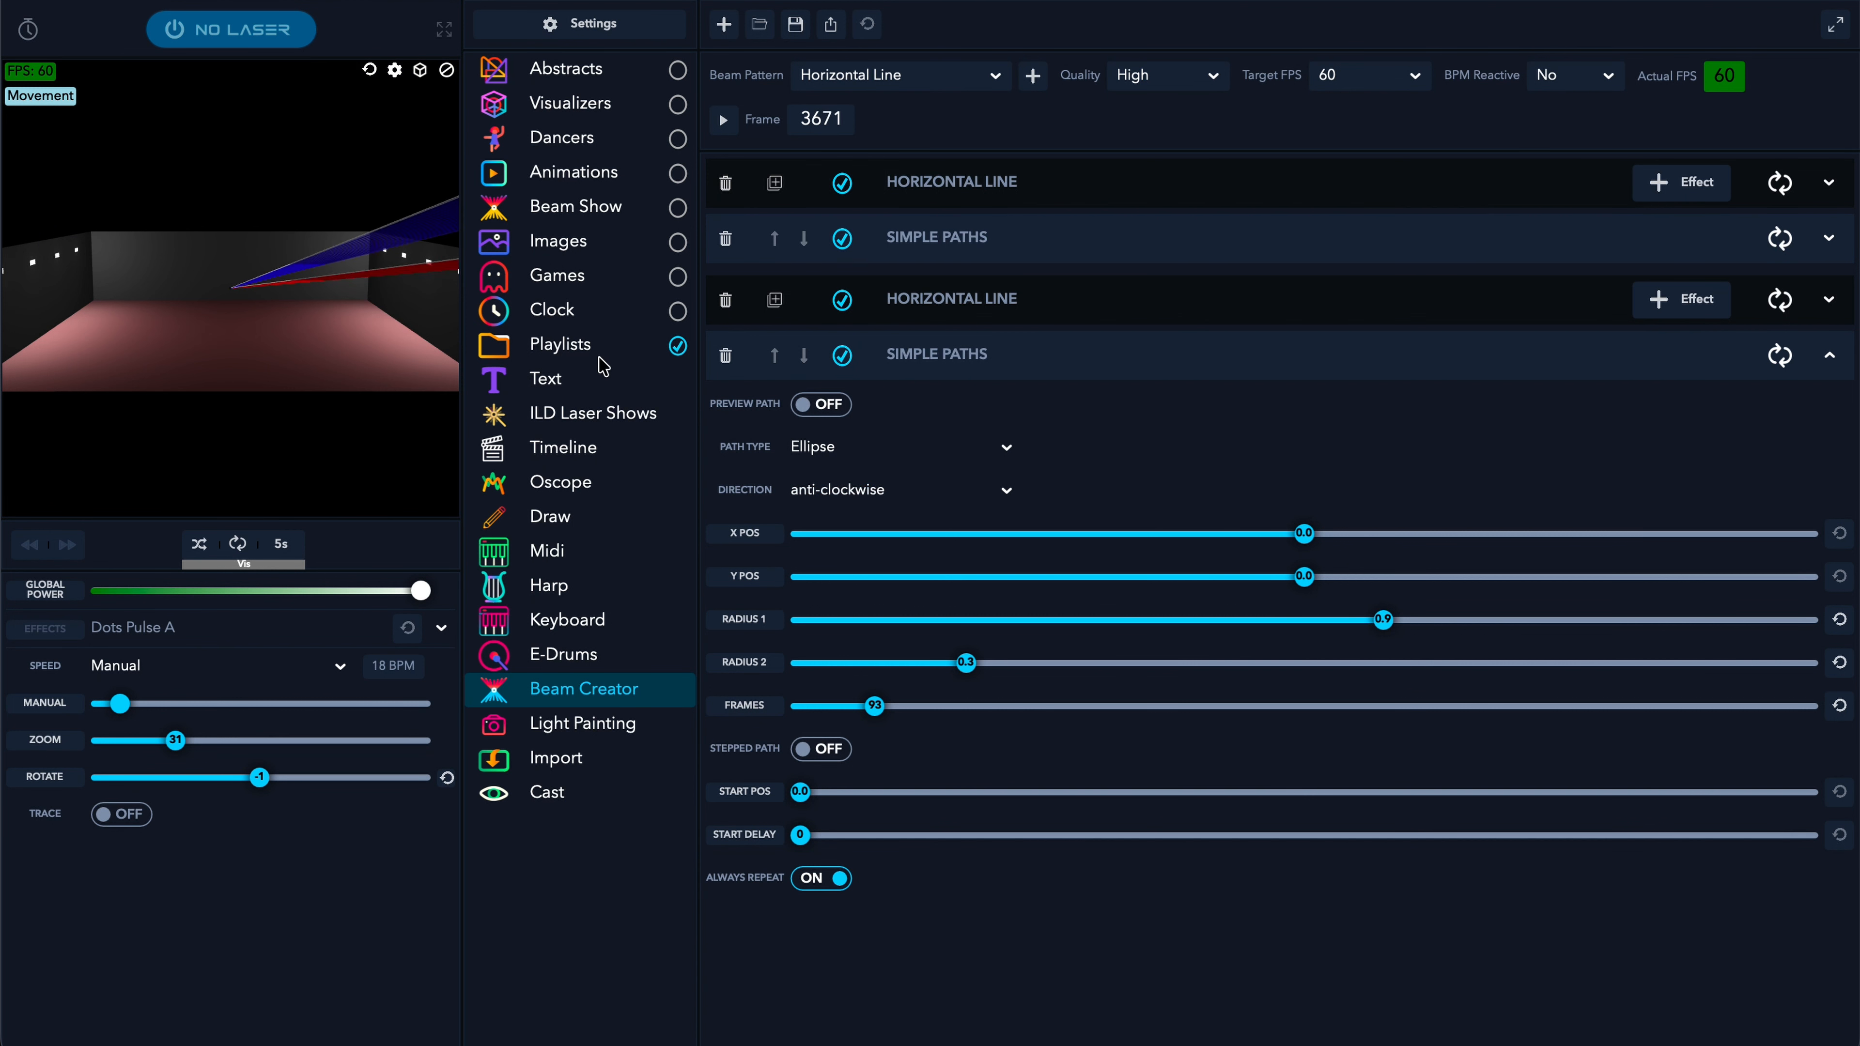
click(723, 120)
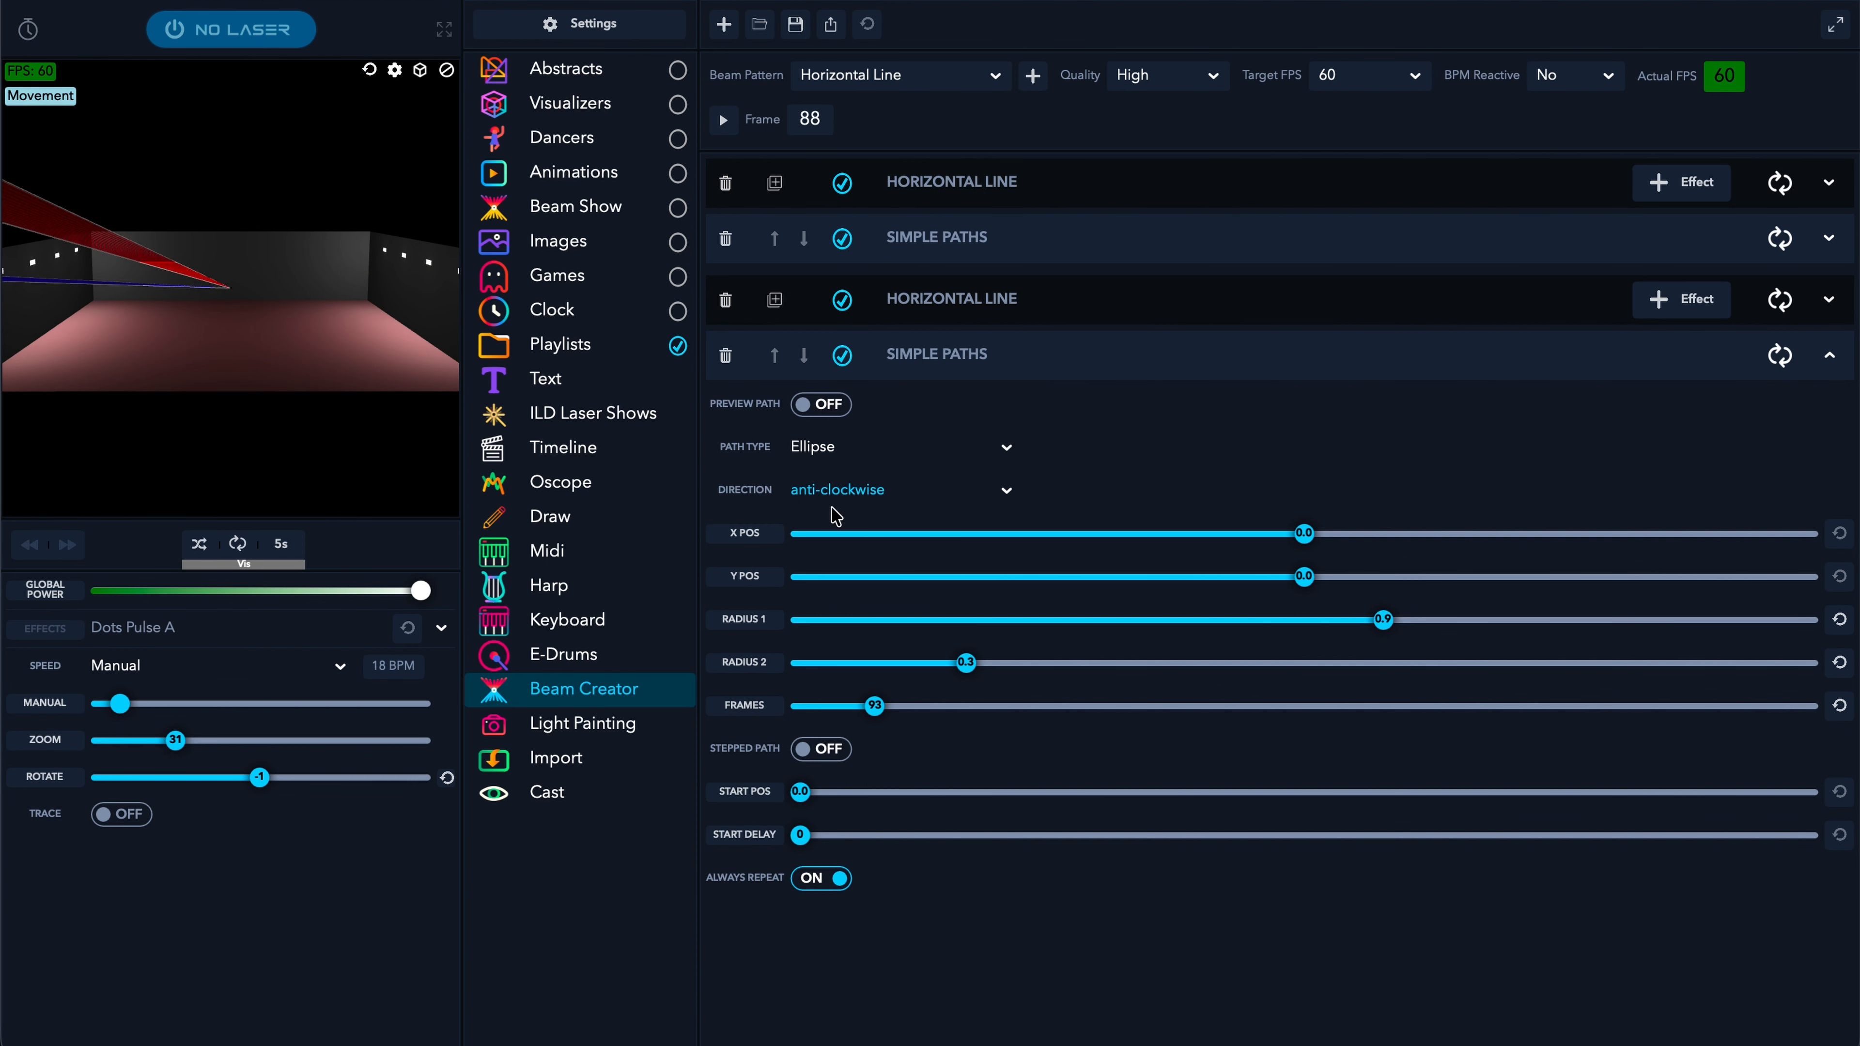
- Return the copy to clockwise and set its path start position to 30.2
click(893, 487)
click(779, 533)
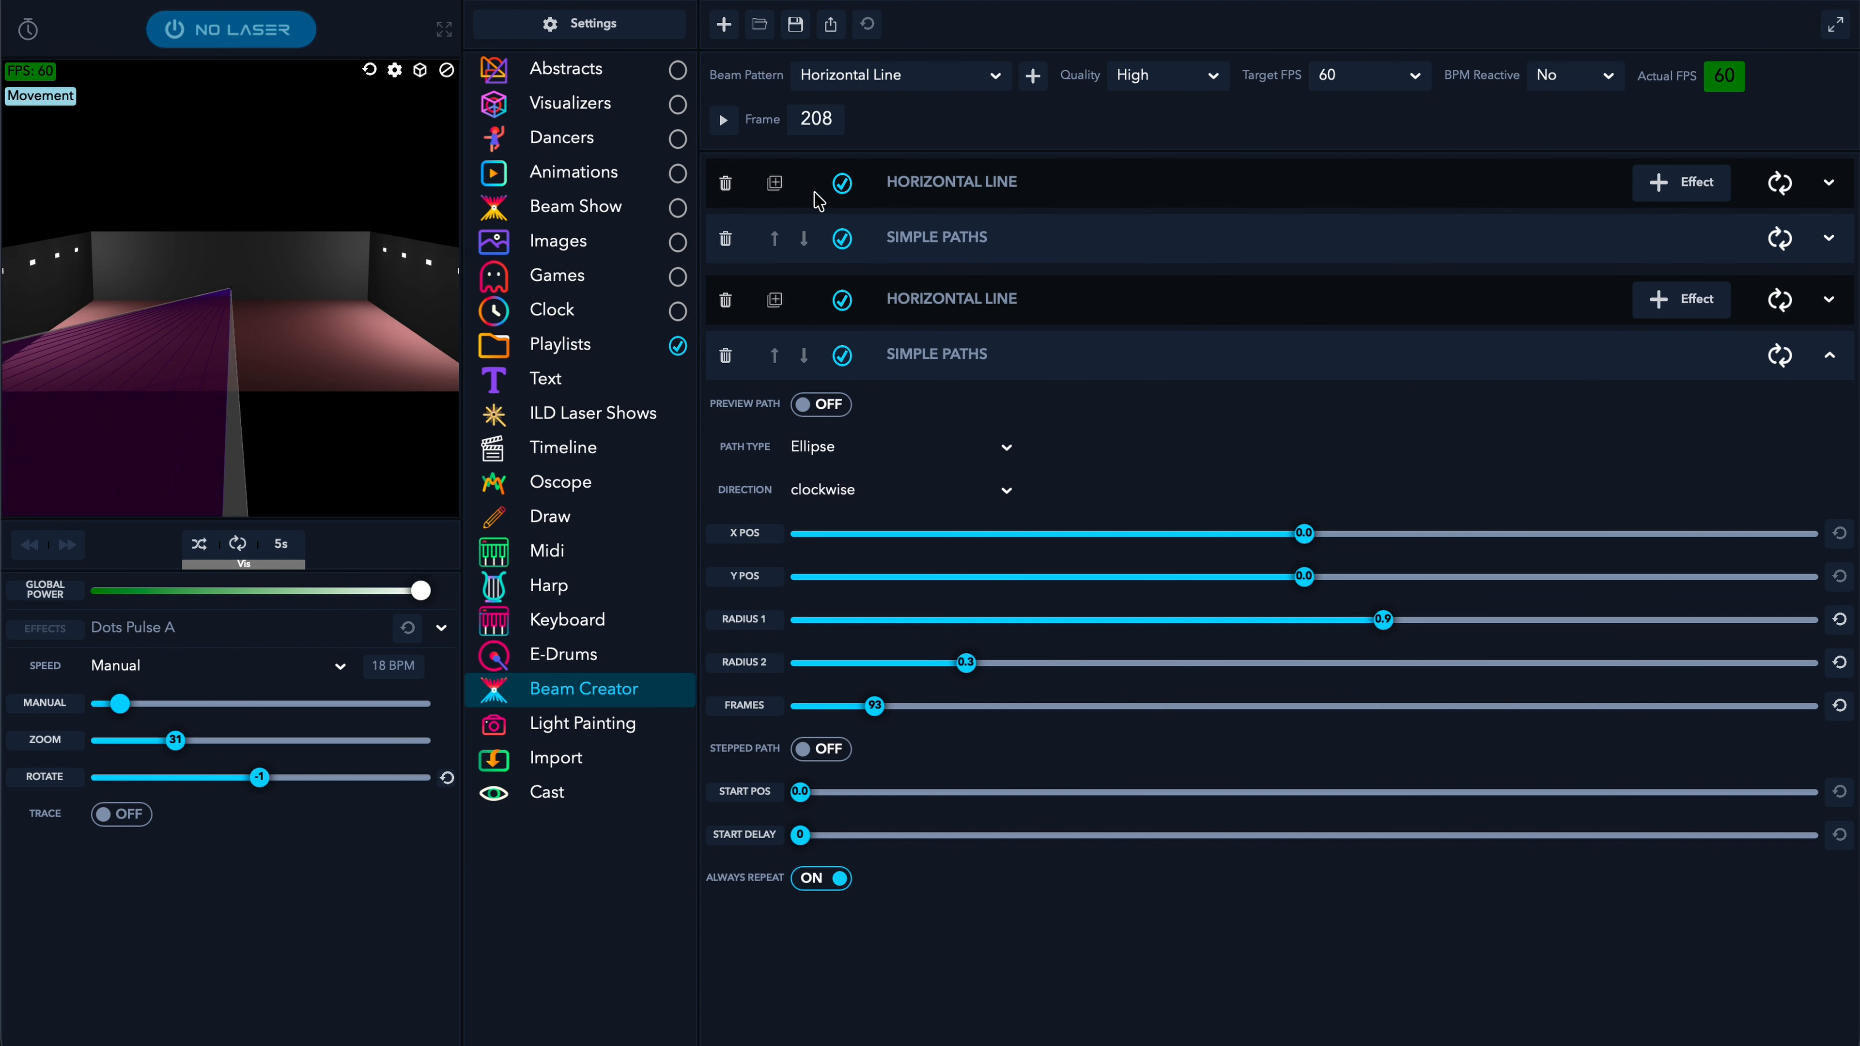
click(723, 120)
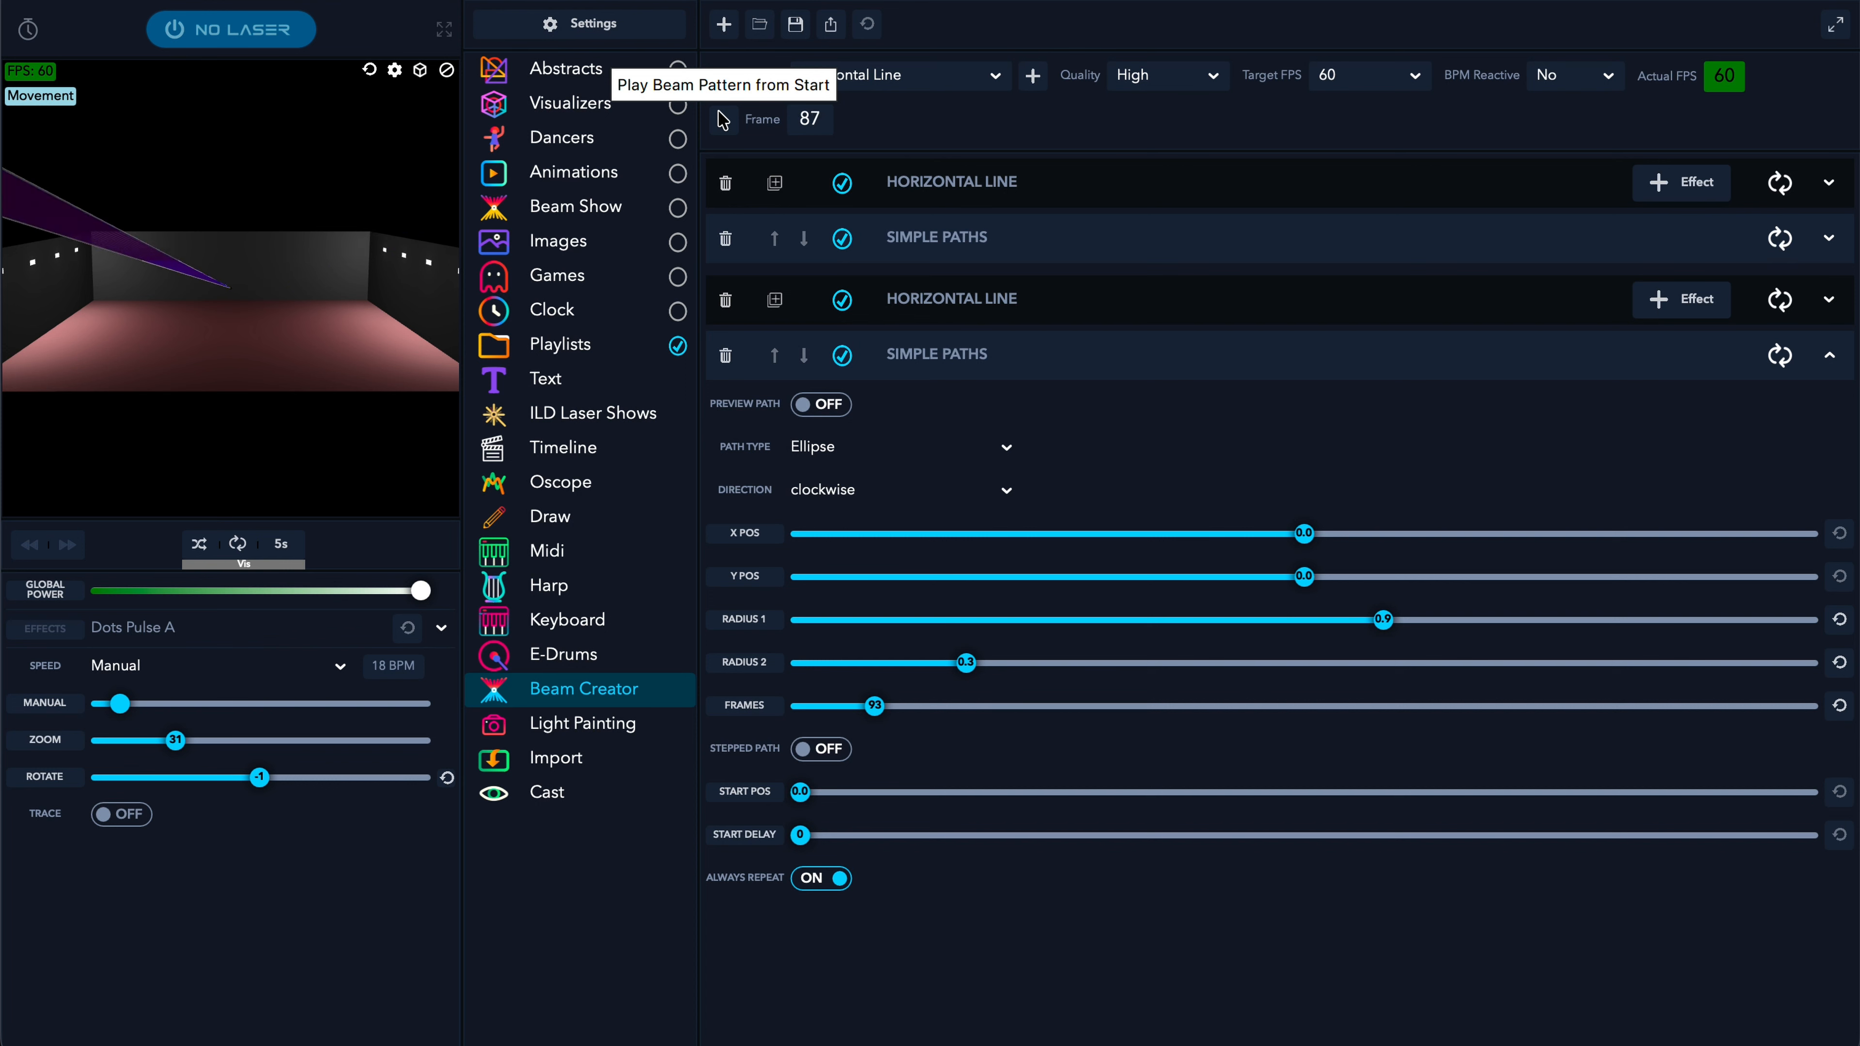
drag(802, 793, 1105, 793)
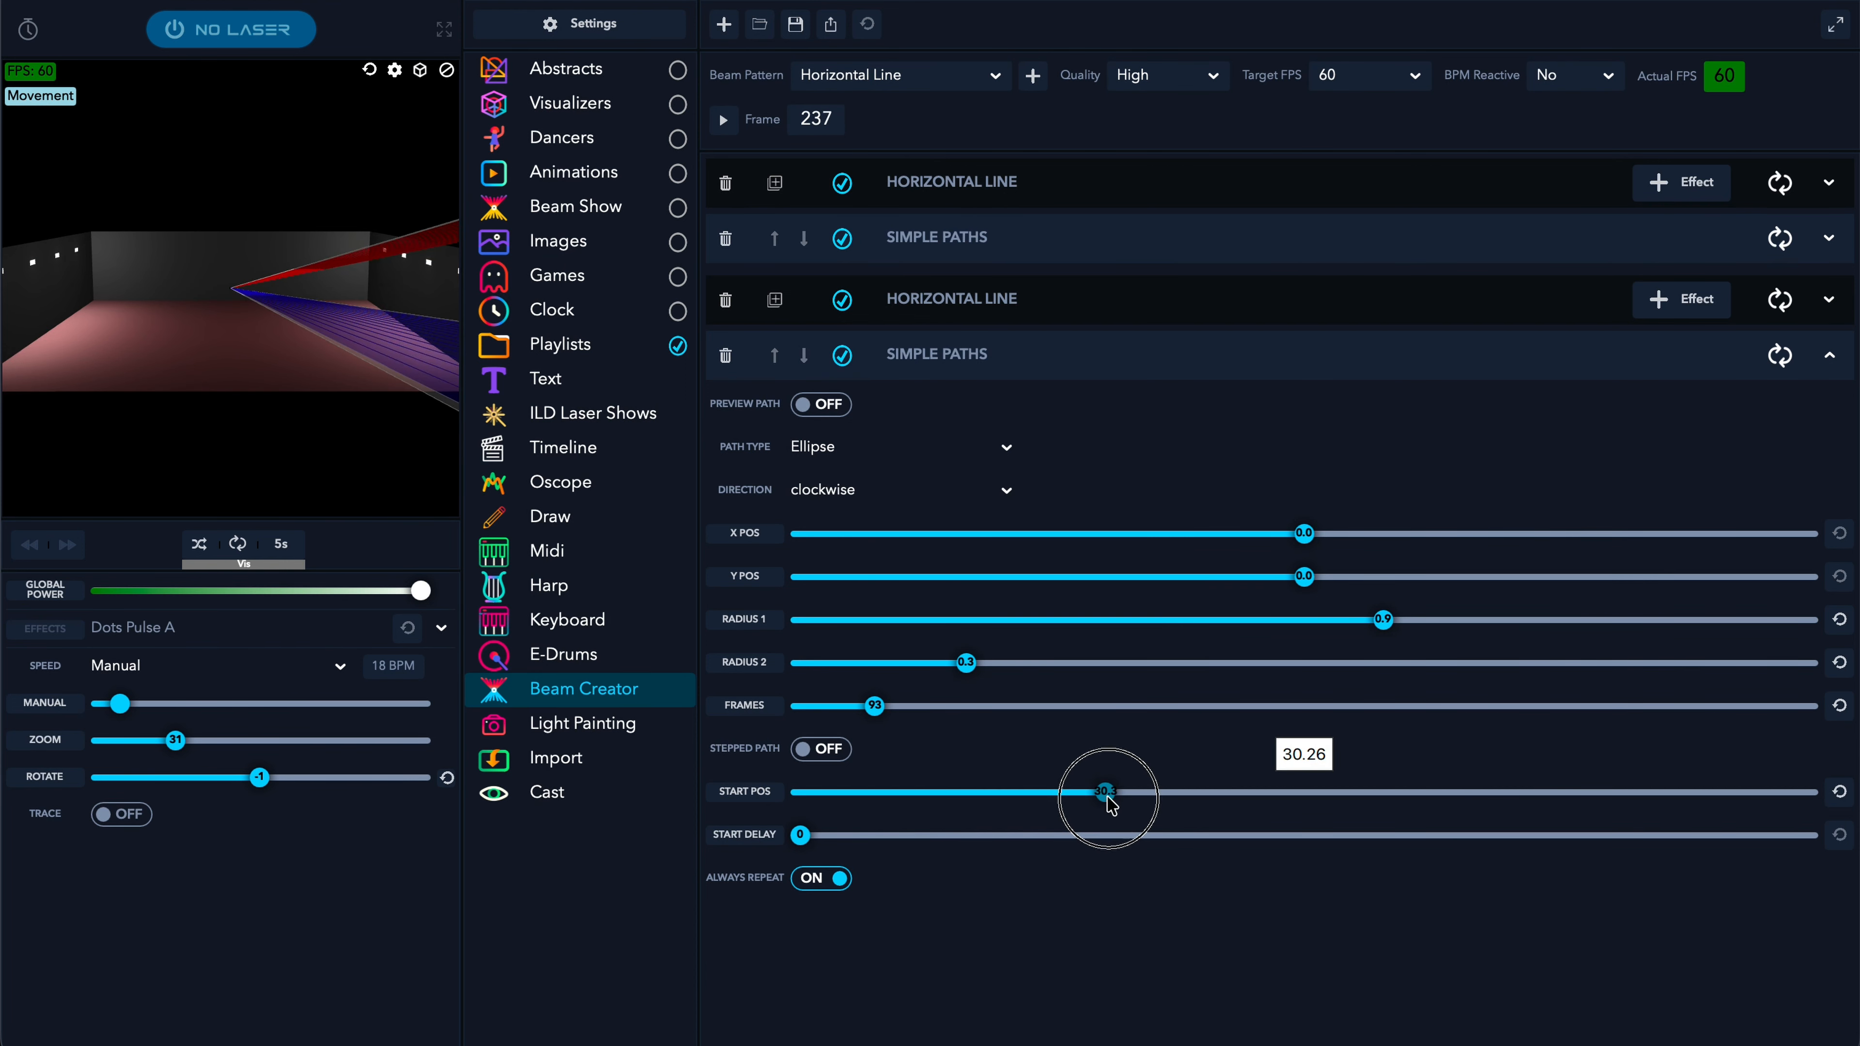
click(724, 125)
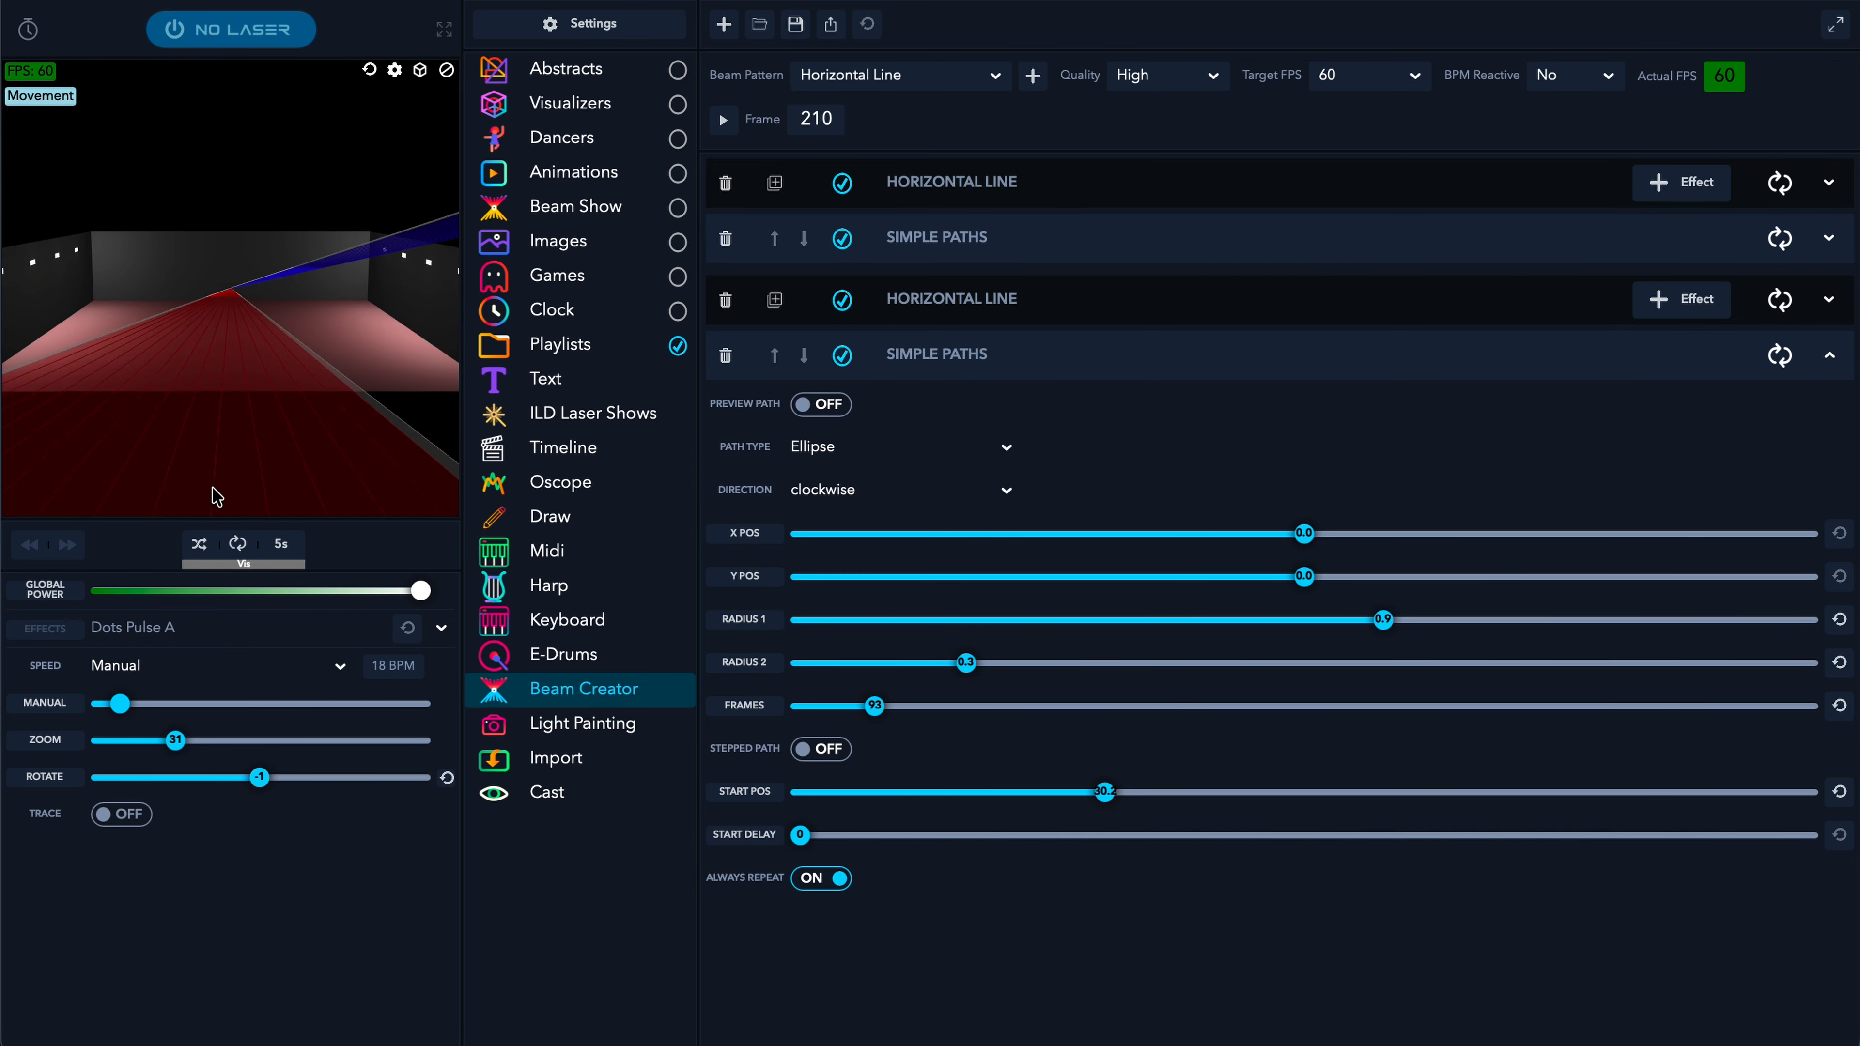
click(1238, 351)
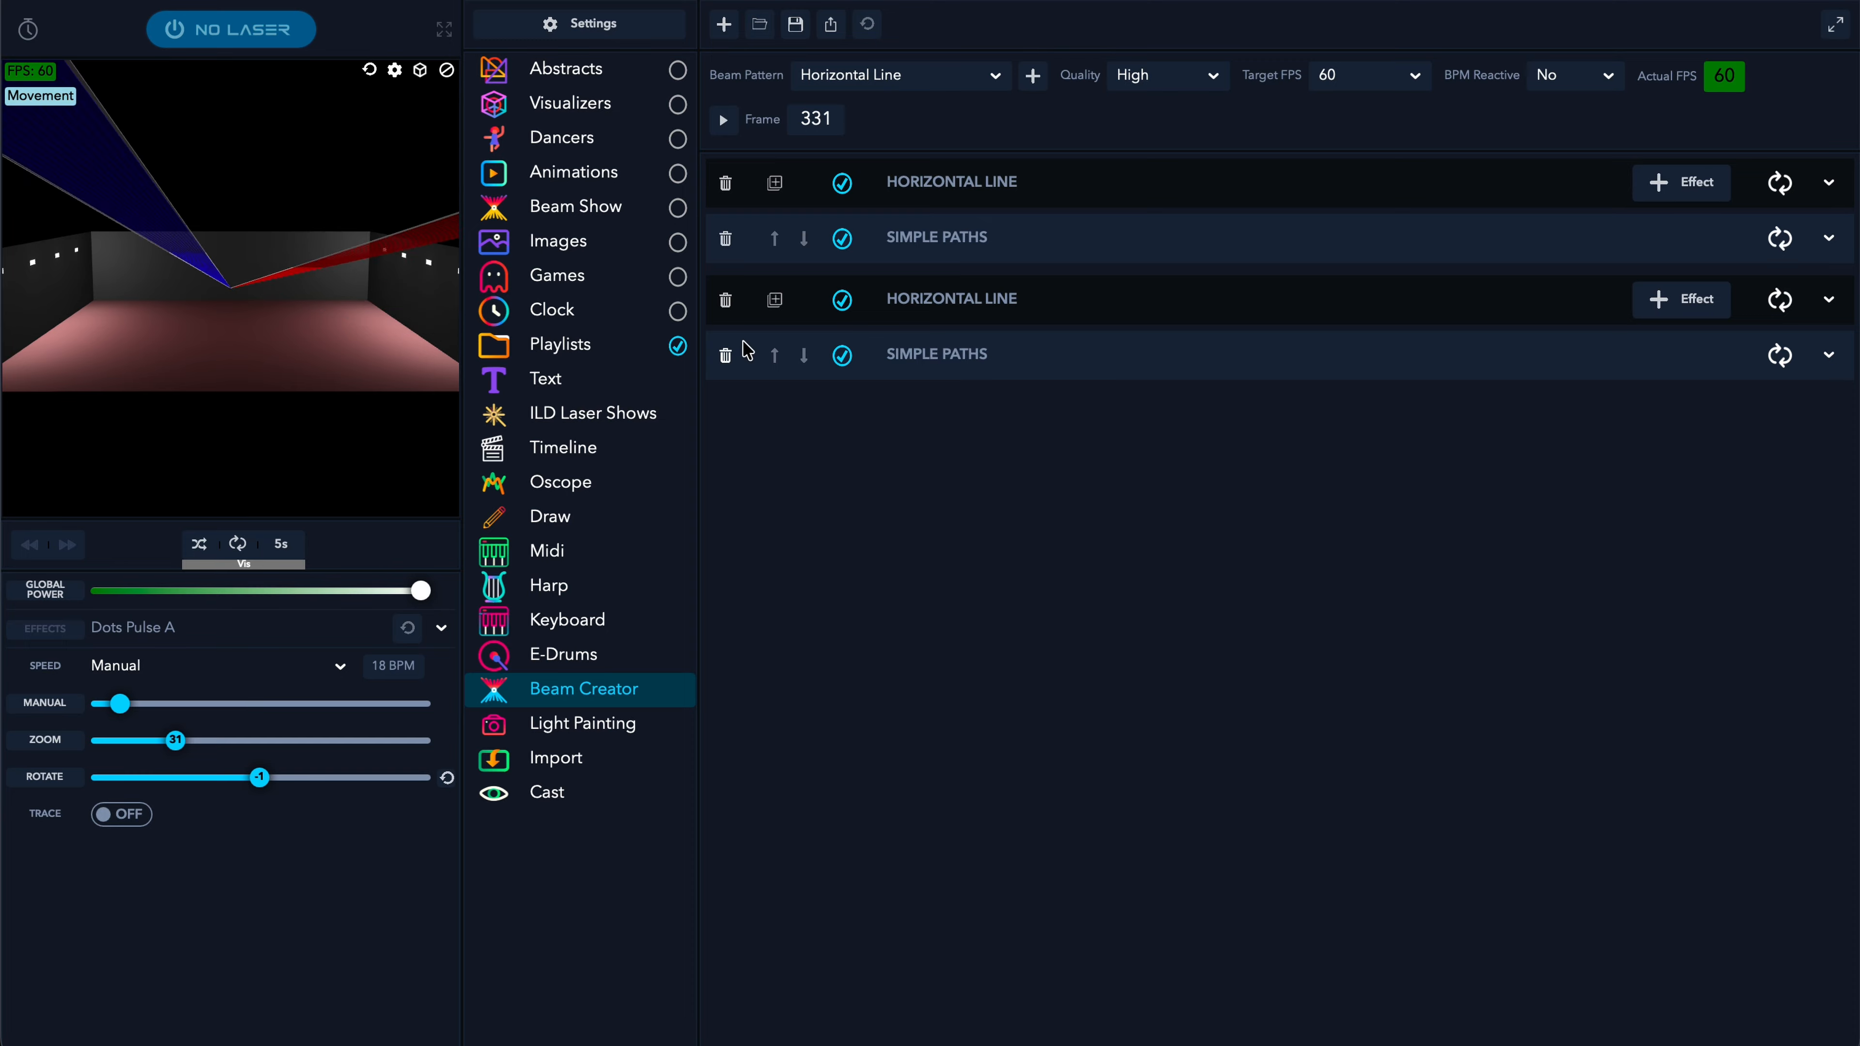
- Duplicate the second line-and-path pair and colour the third line green
click(775, 301)
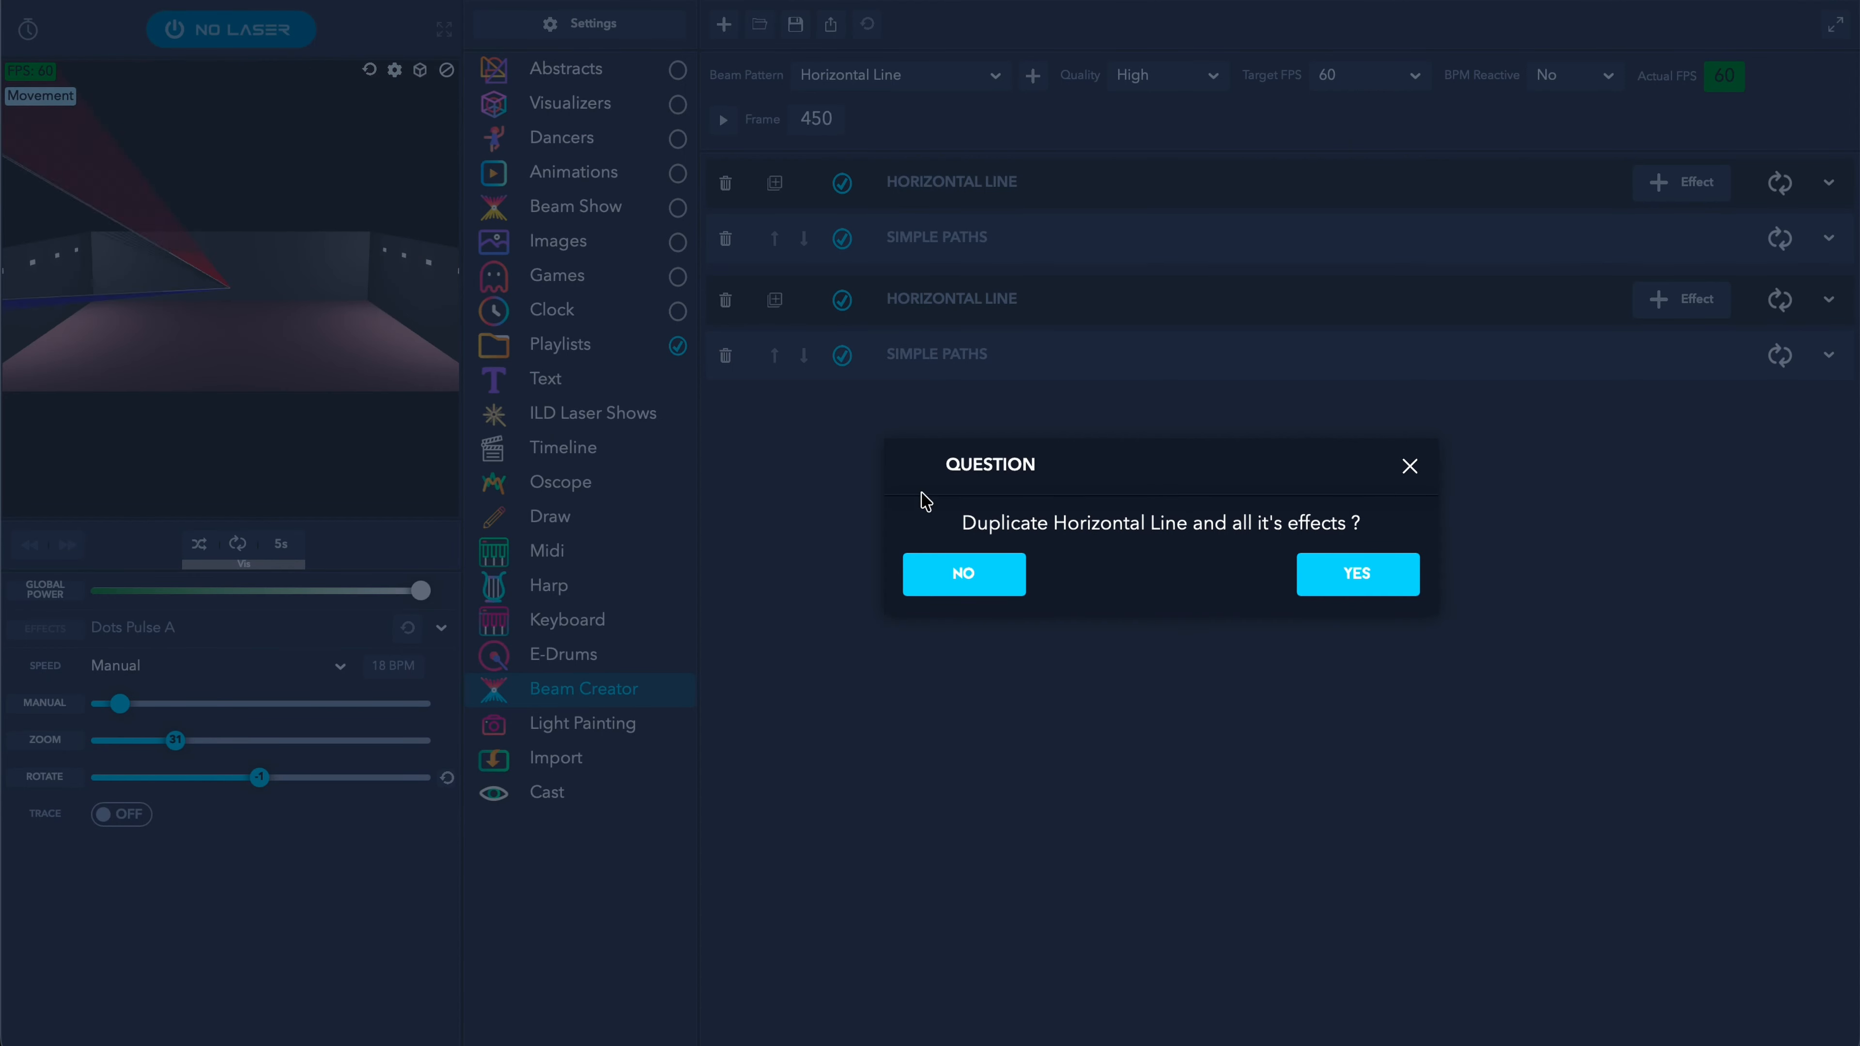
click(1361, 573)
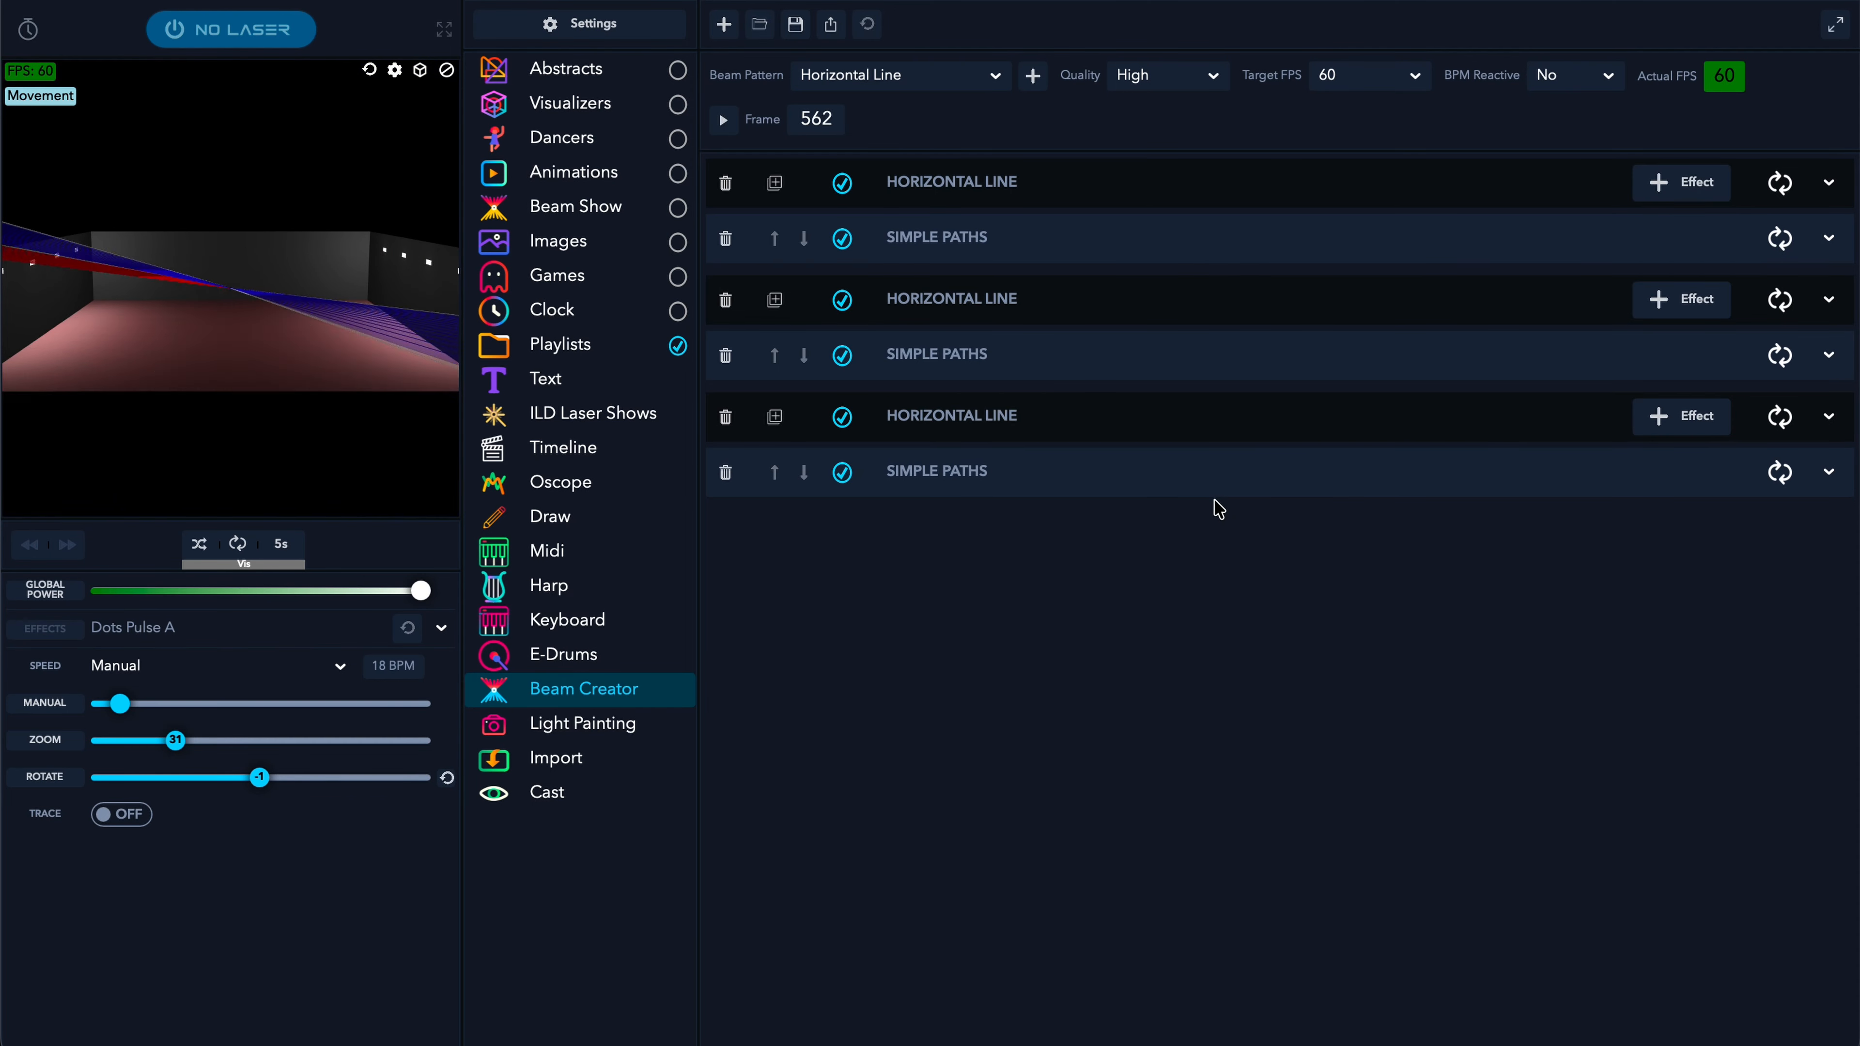
click(1180, 432)
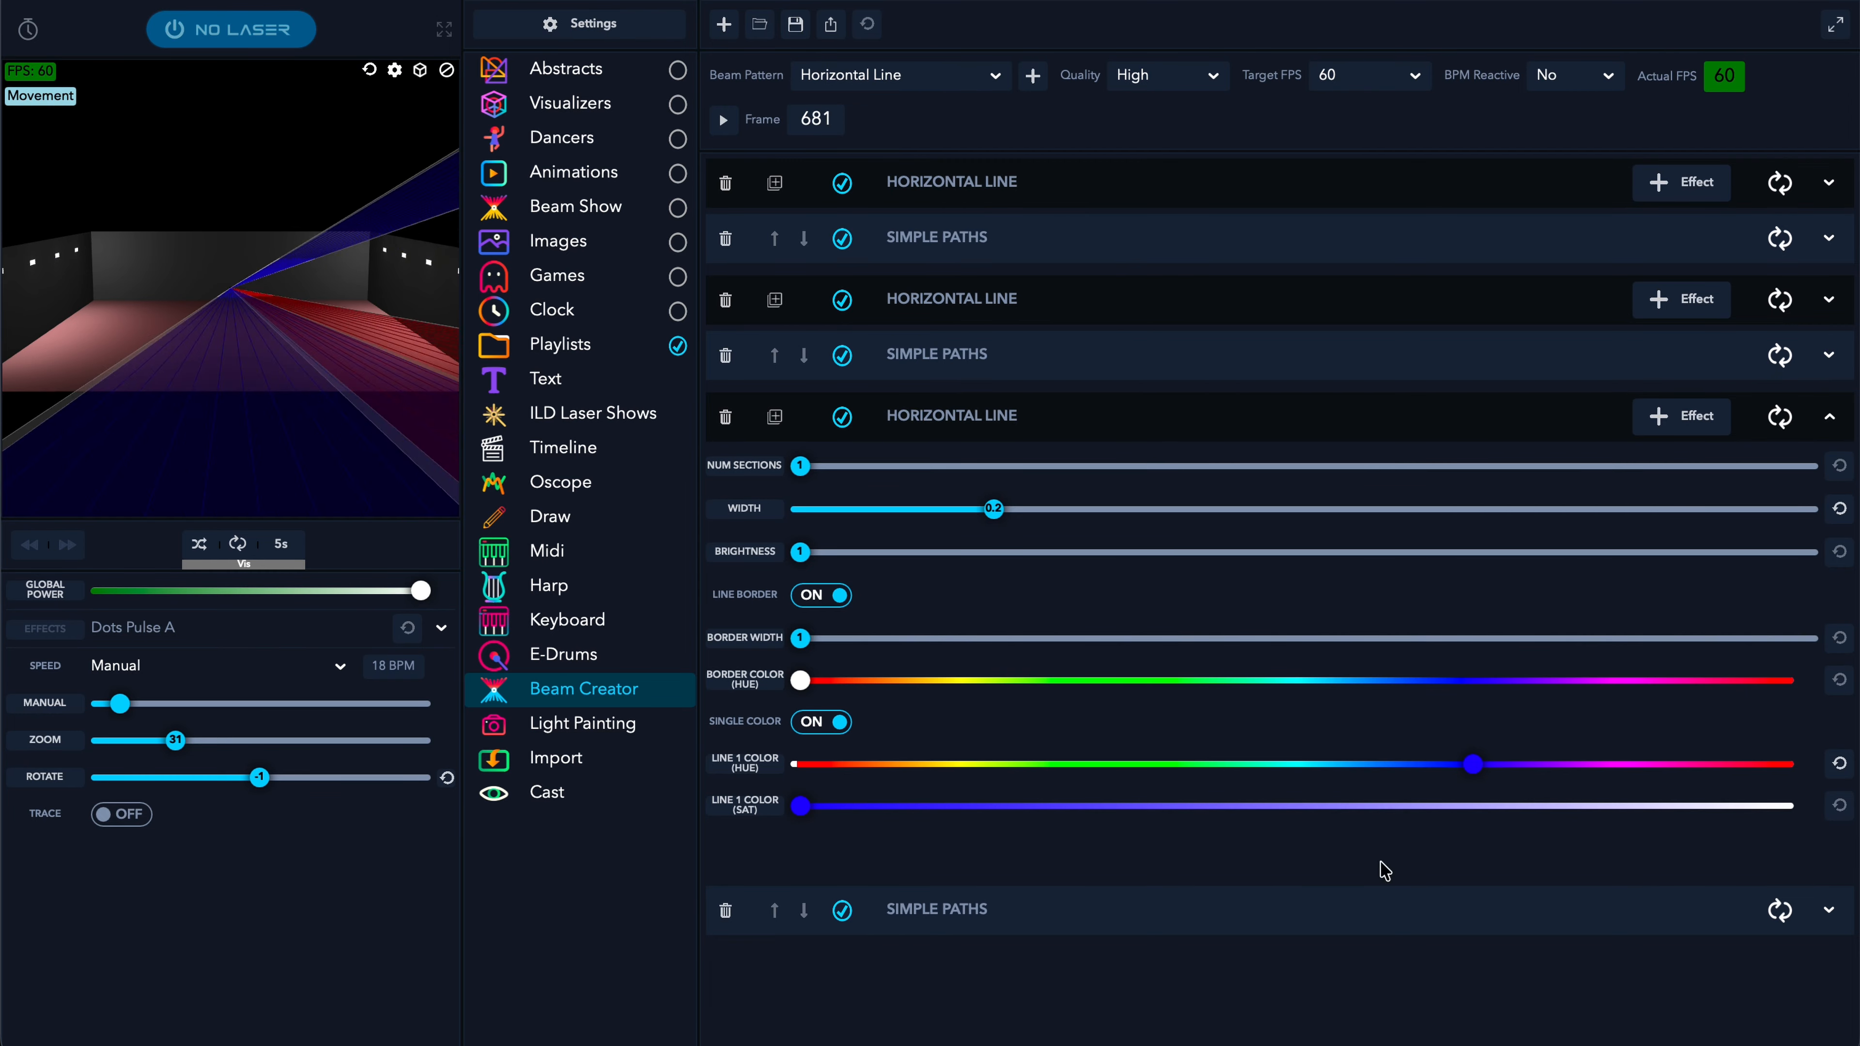
drag(1582, 764, 1163, 764)
click(1195, 422)
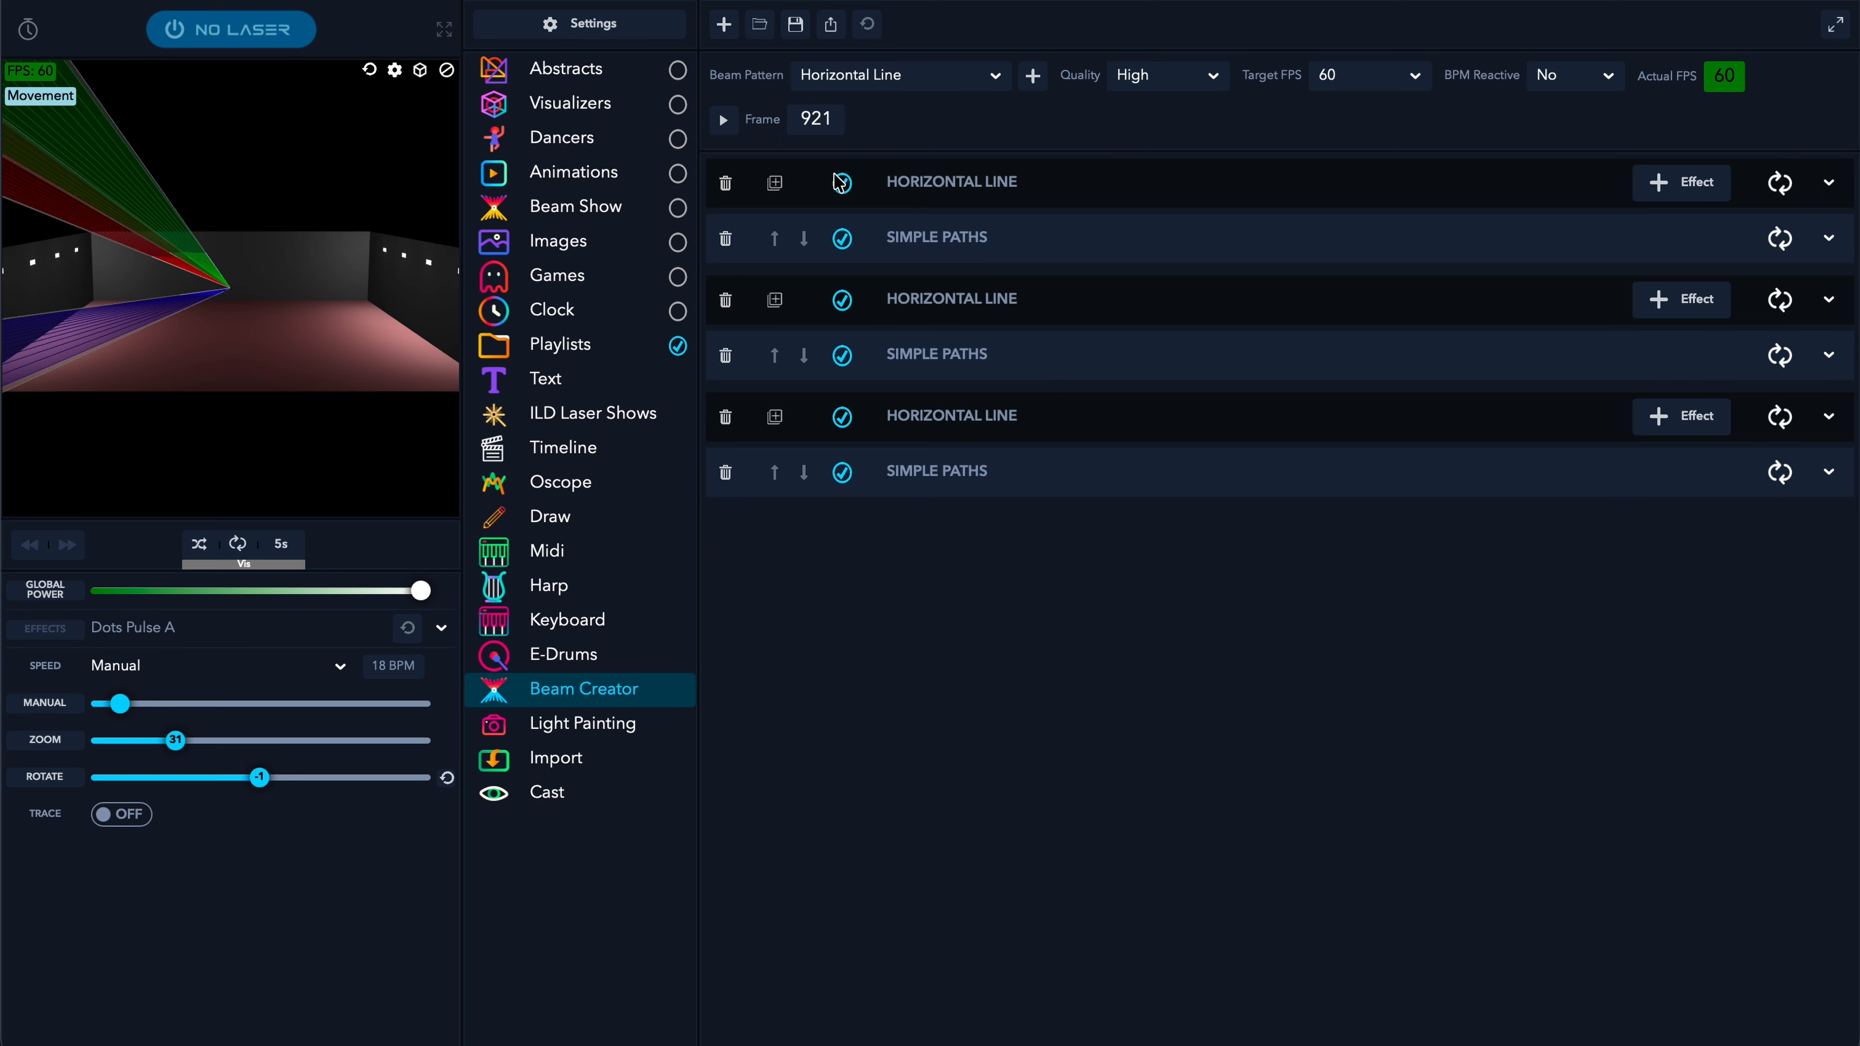
- Lower the third path's start position to 18.8 and replay the pattern from the start
click(1146, 473)
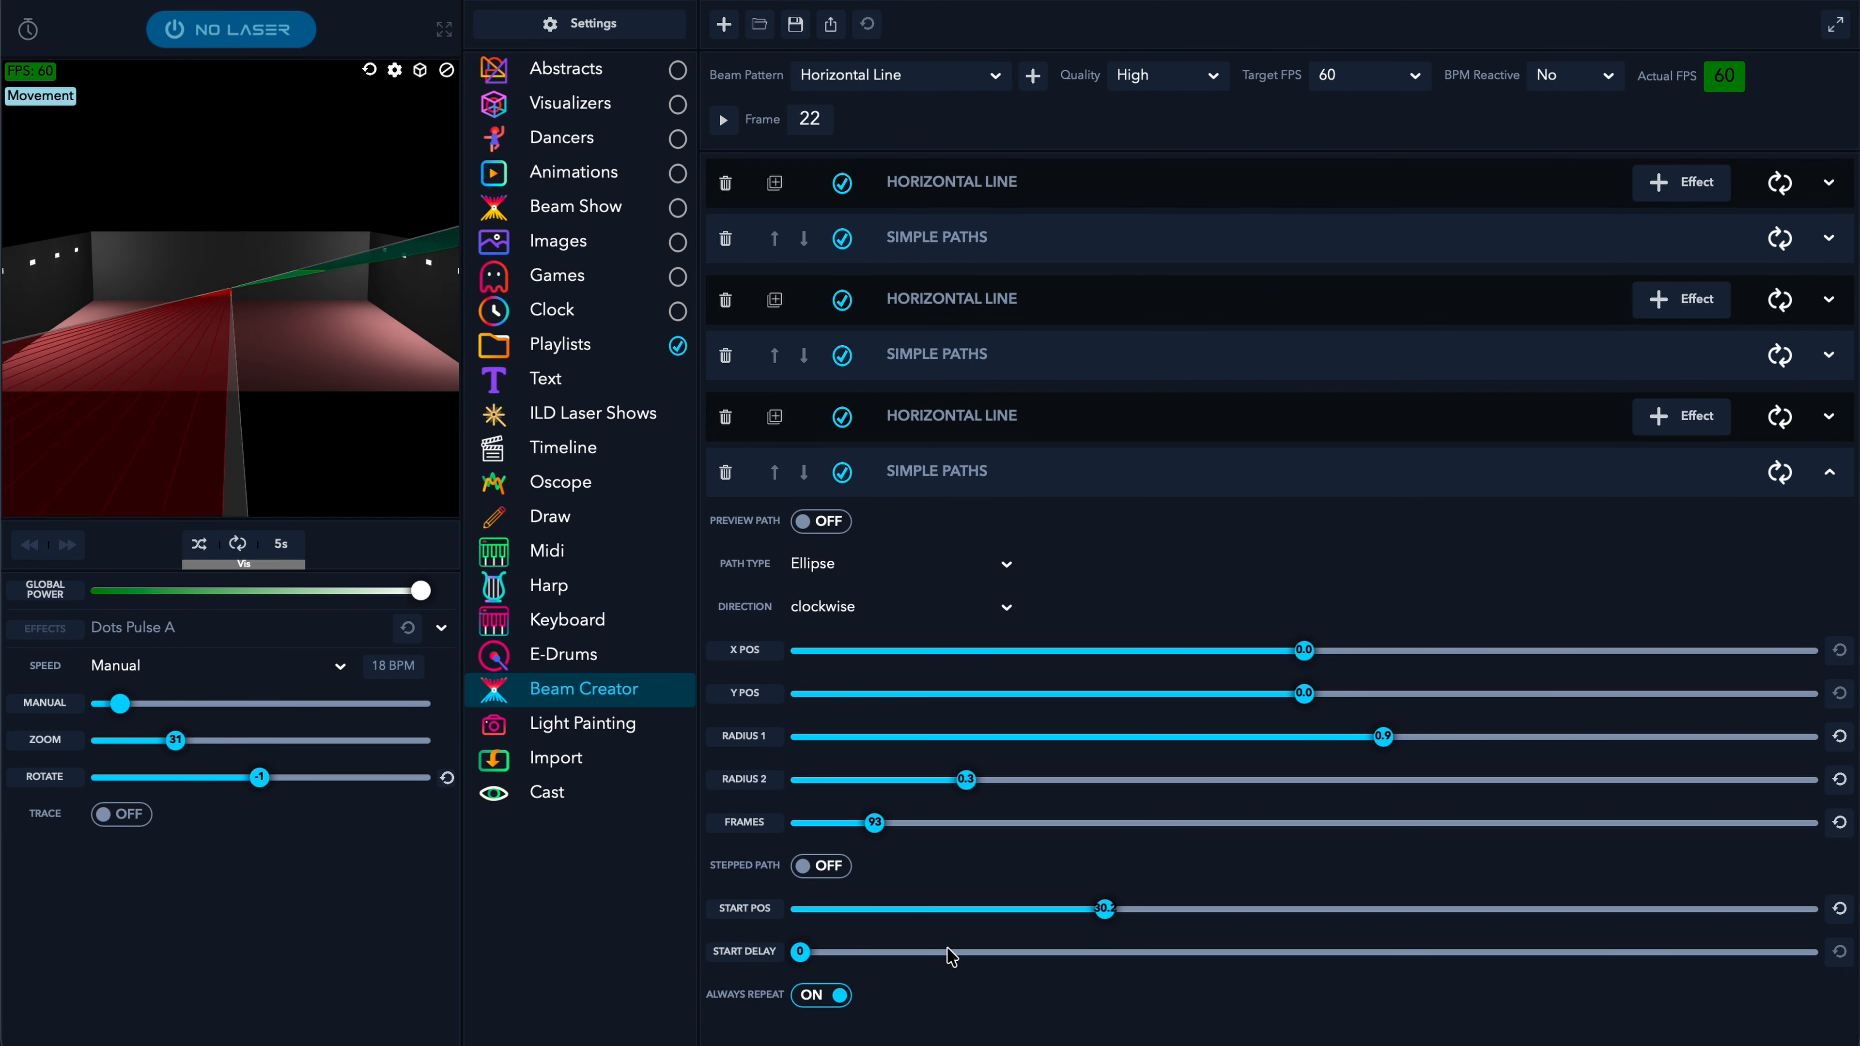
drag(1082, 920, 970, 915)
click(727, 123)
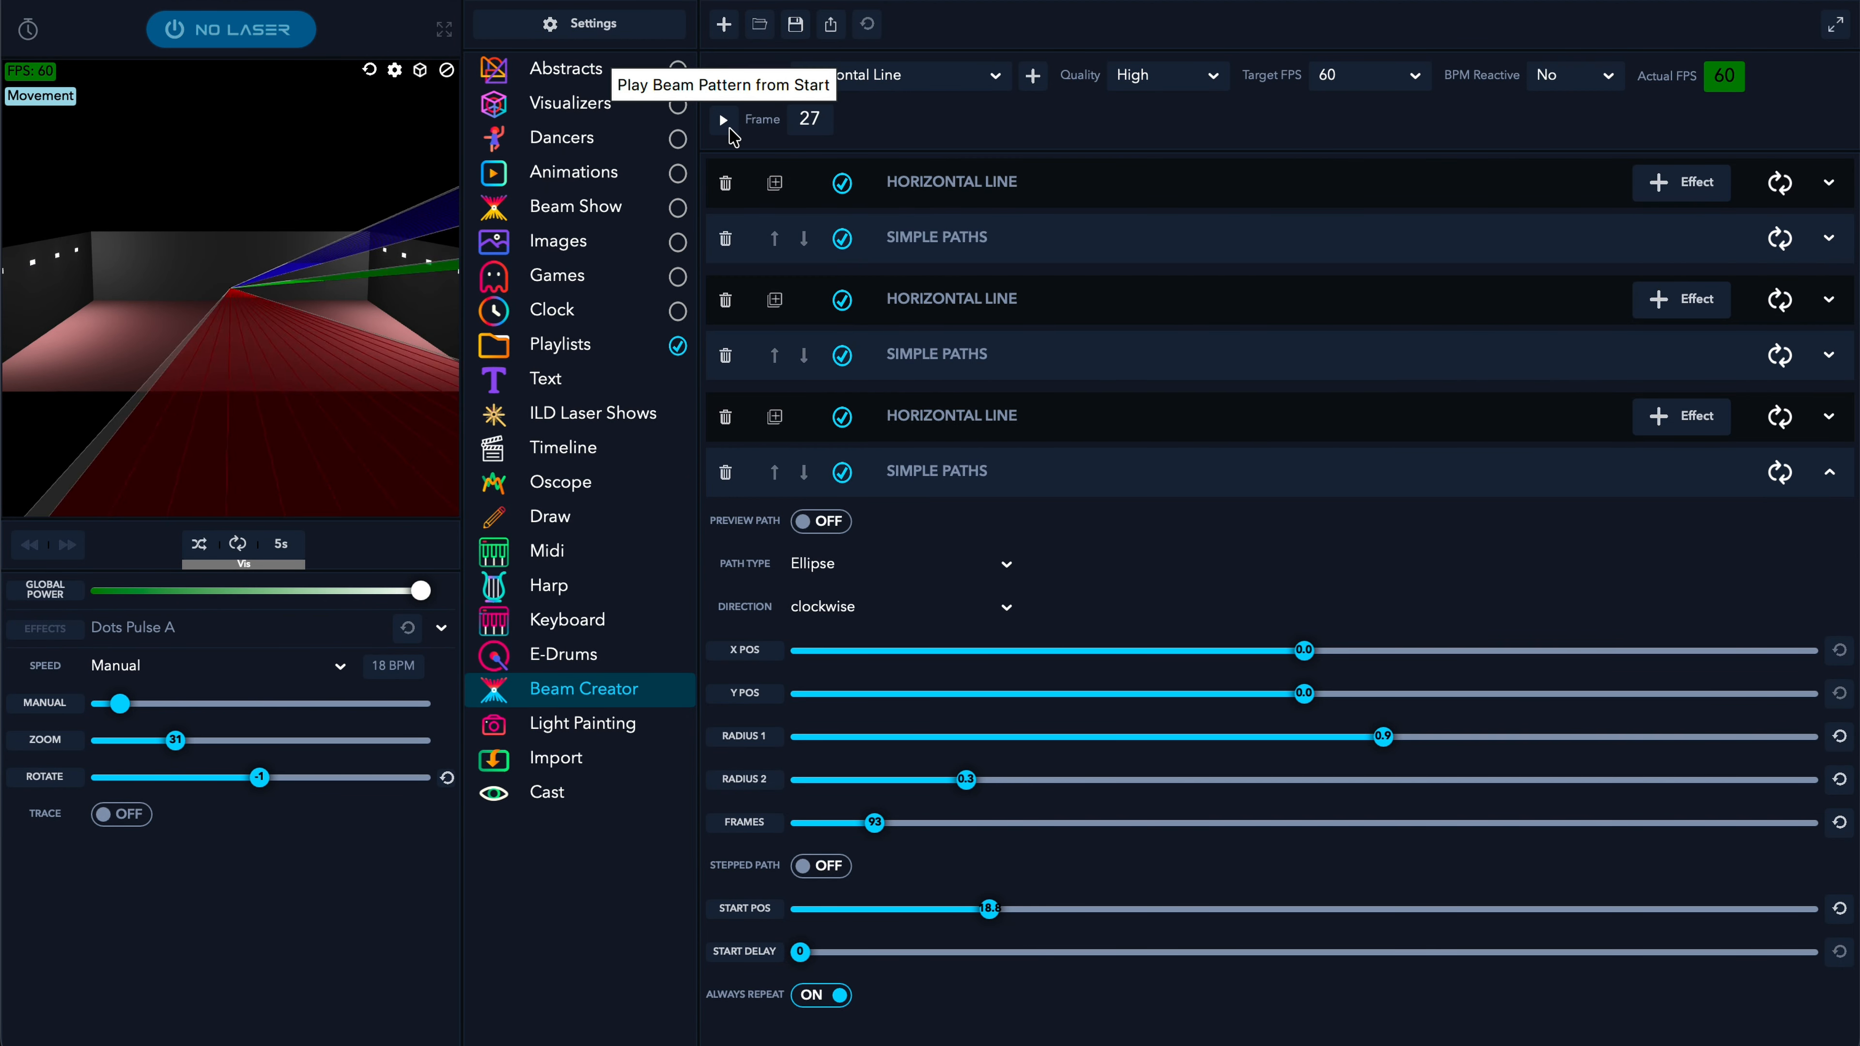
mouse_move(408, 430)
mouse_down()
mouse_move(408, 332)
mouse_move(420, 443)
mouse_up()
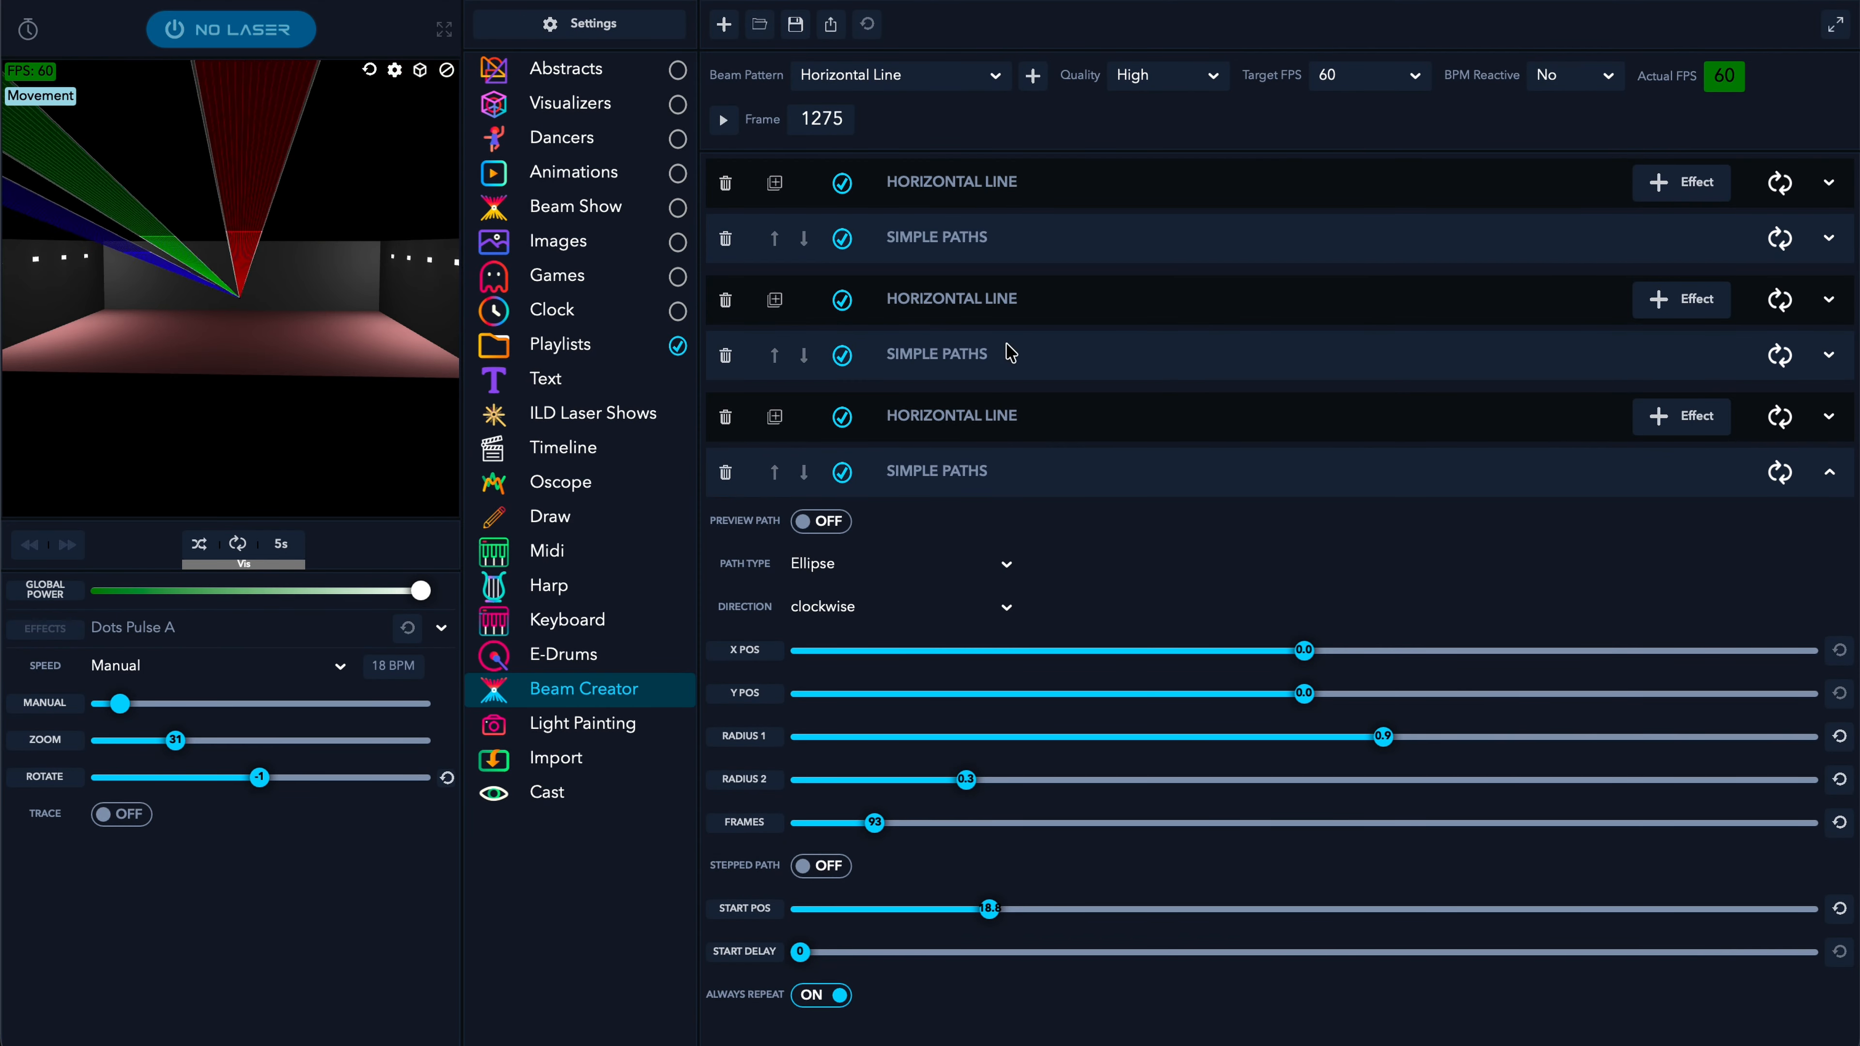
- Save the beam as 'three lines', then preview Color Bold B, Color Freq C/B, Color Prism and Color Plasma
click(797, 23)
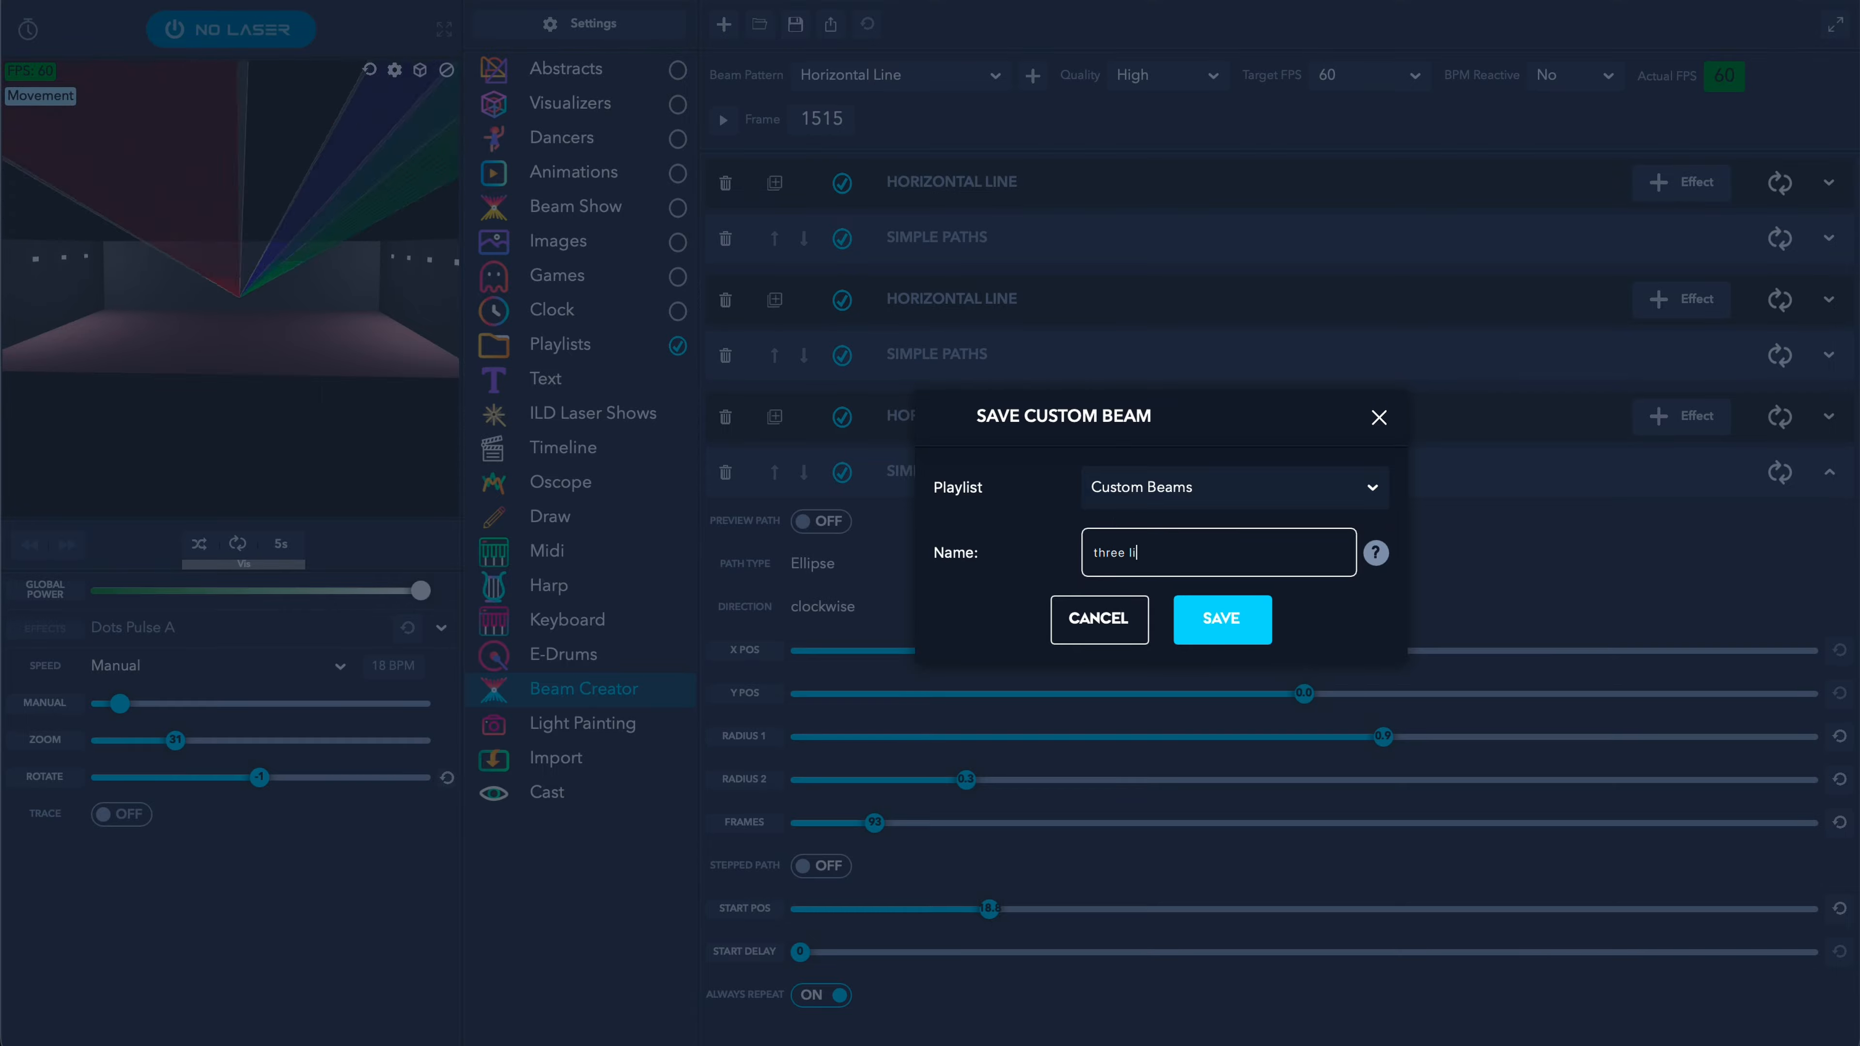
key(Return)
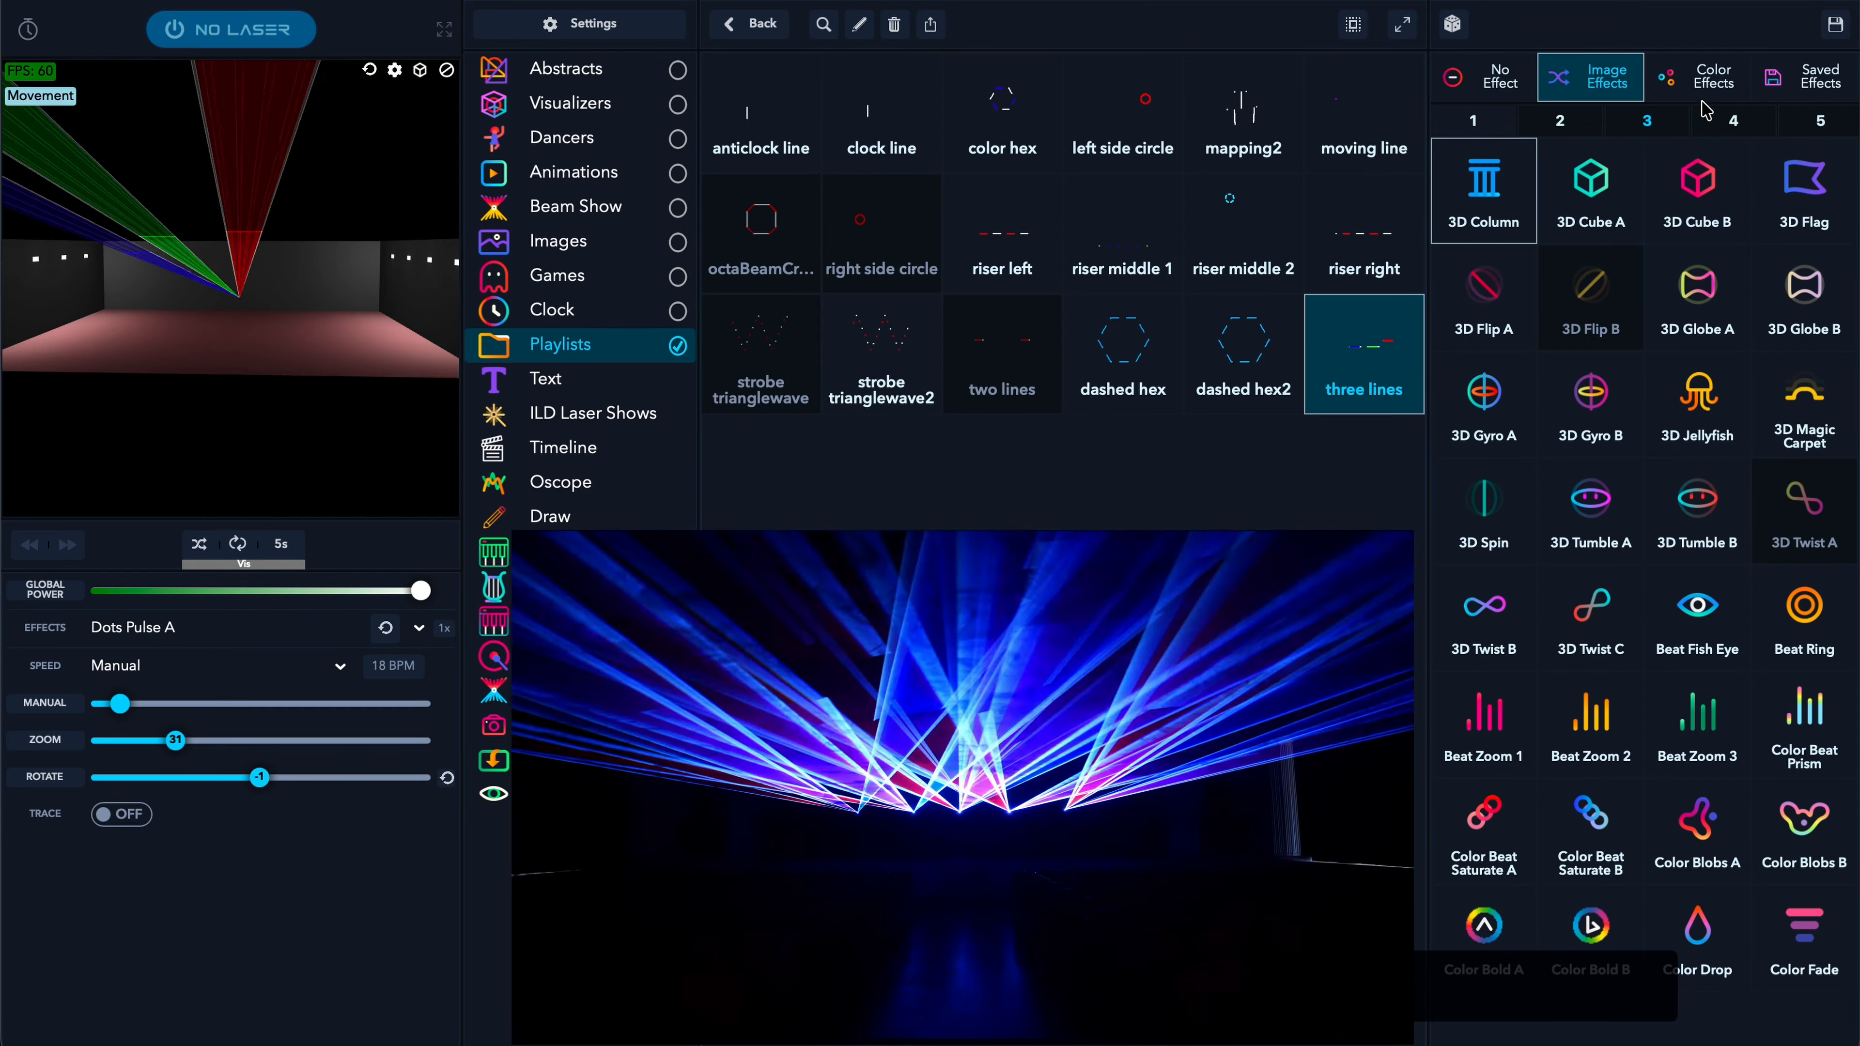
click(1717, 79)
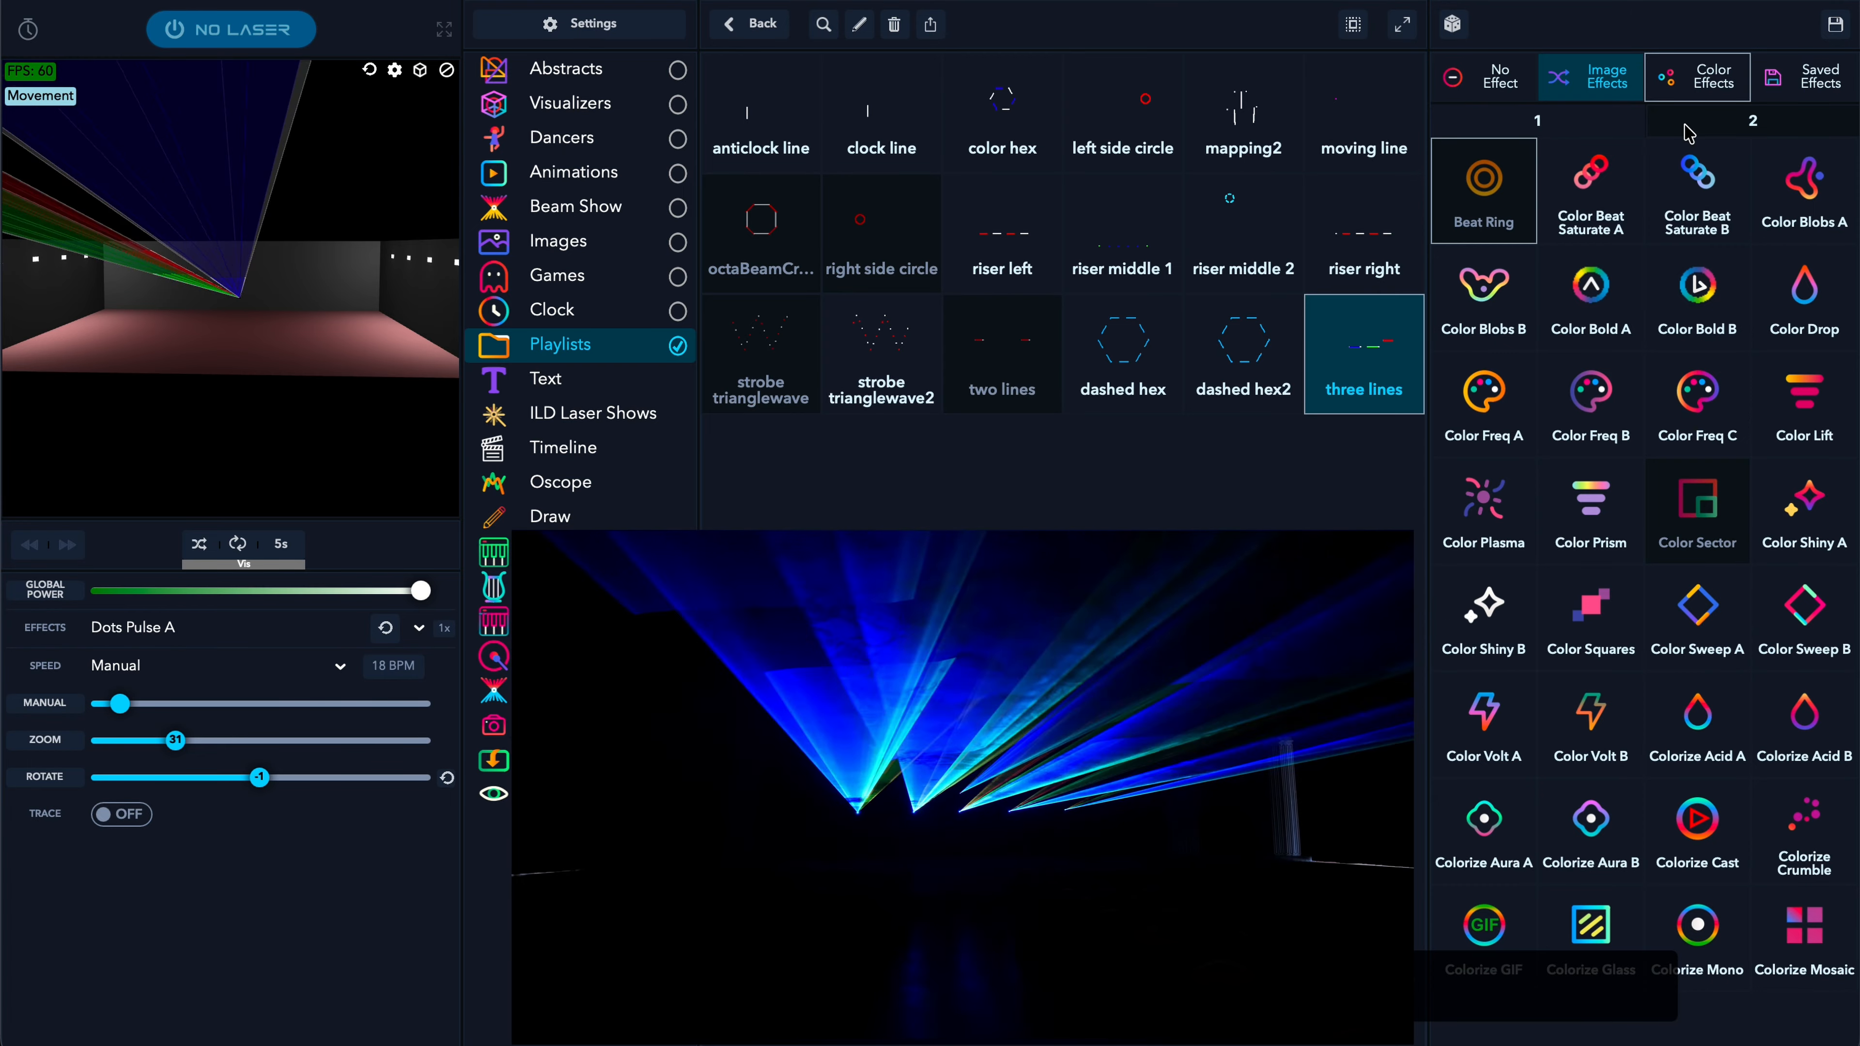
click(1697, 345)
click(1698, 399)
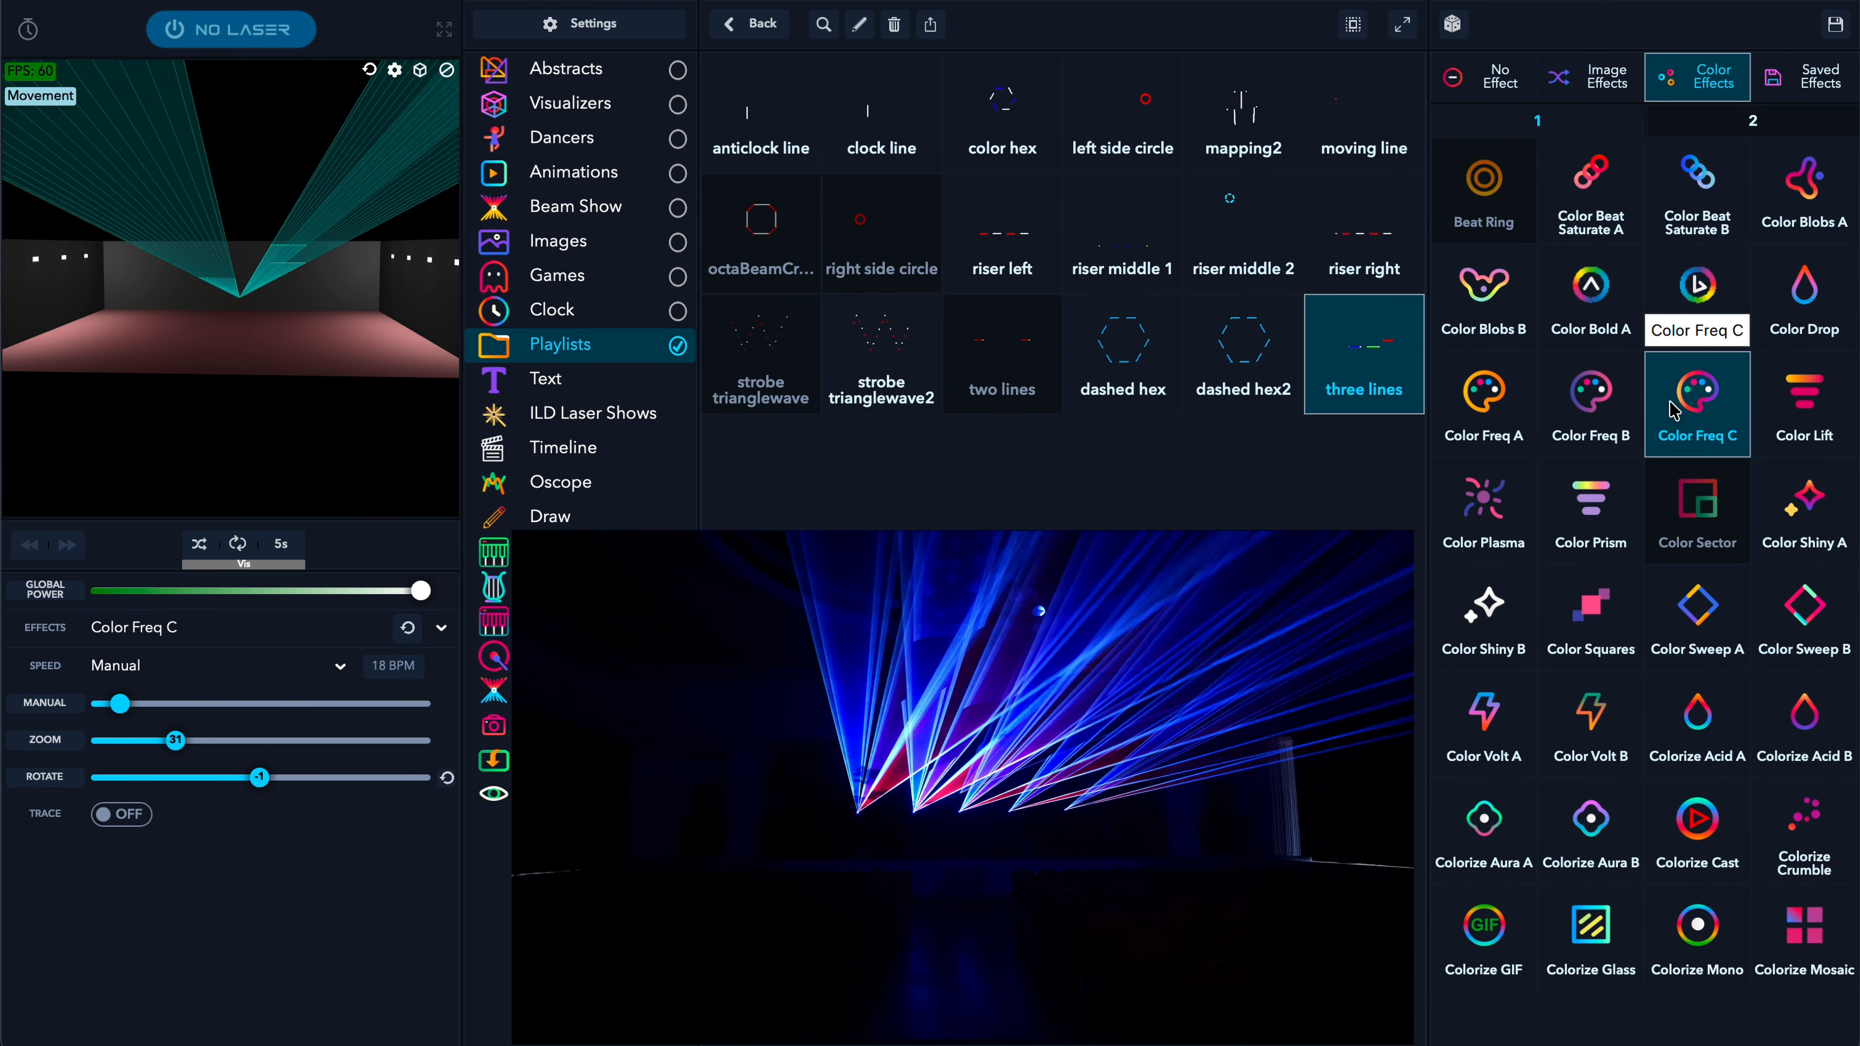
click(1602, 411)
click(1591, 513)
click(1501, 526)
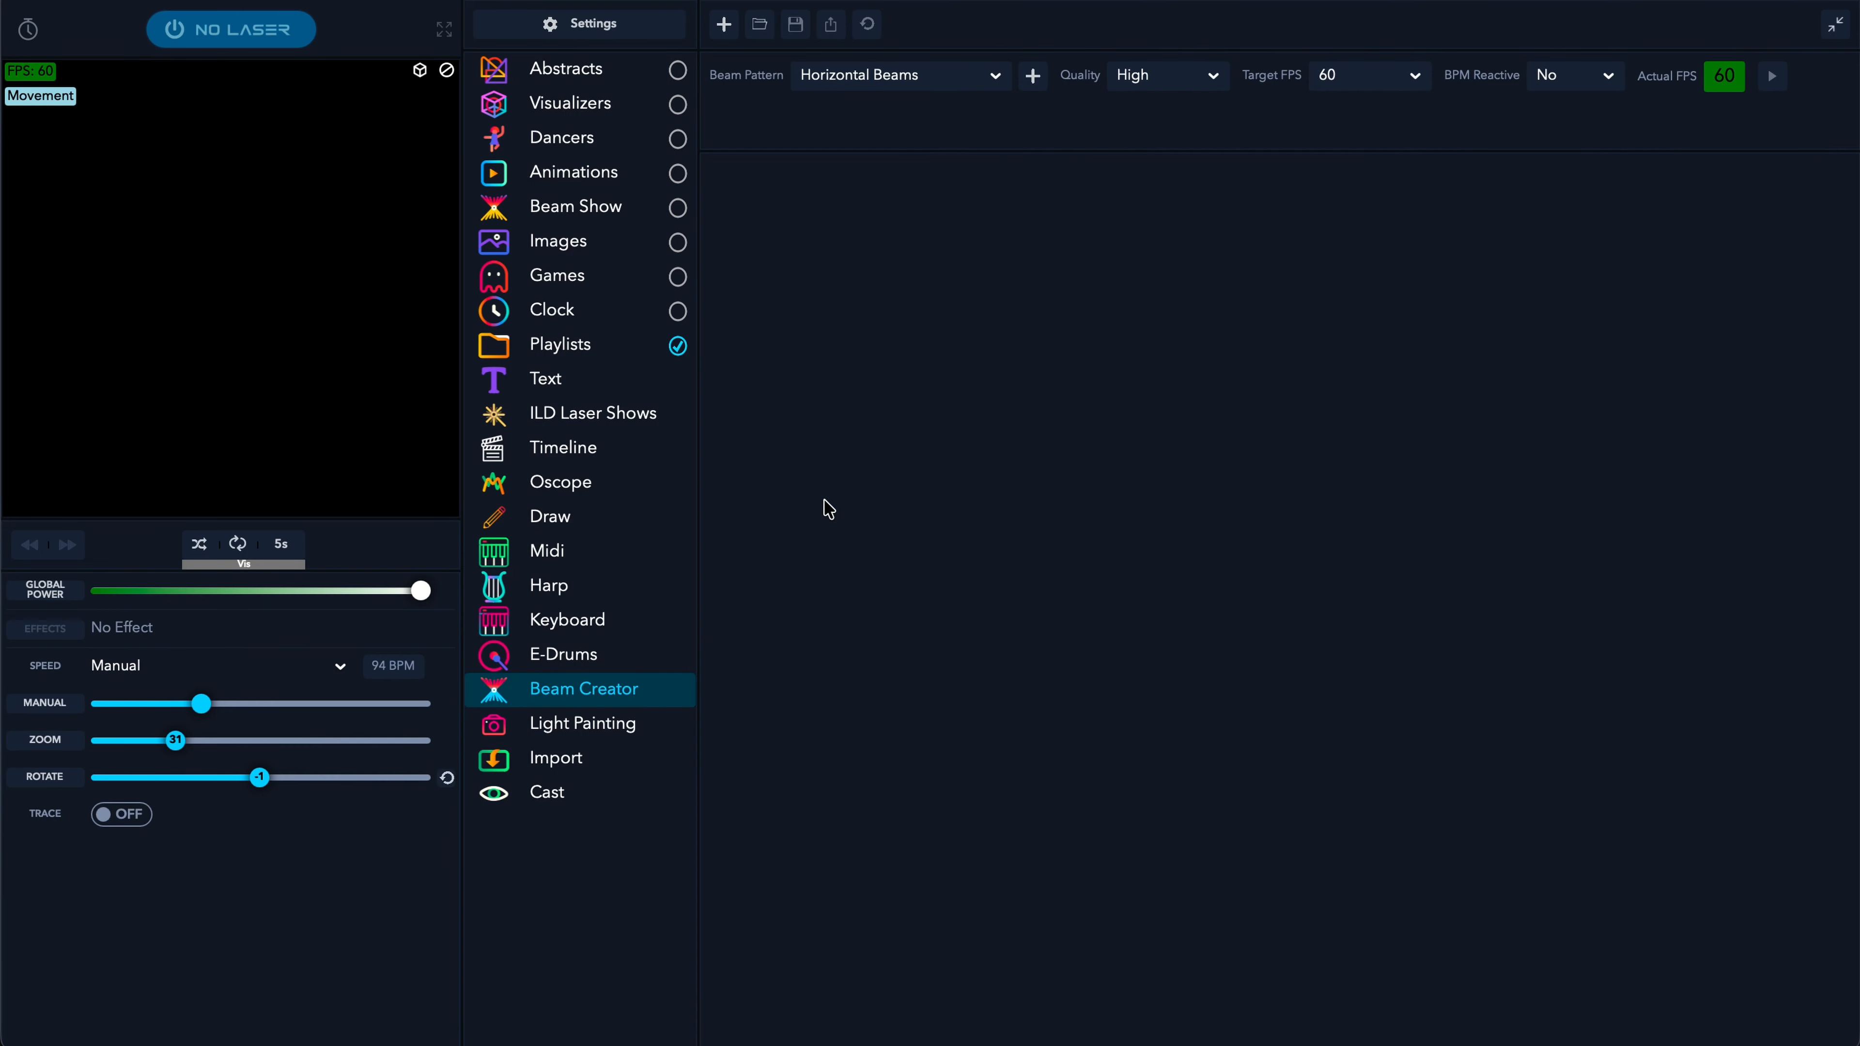
- Add a Simple Shapes layer to the beam
click(998, 85)
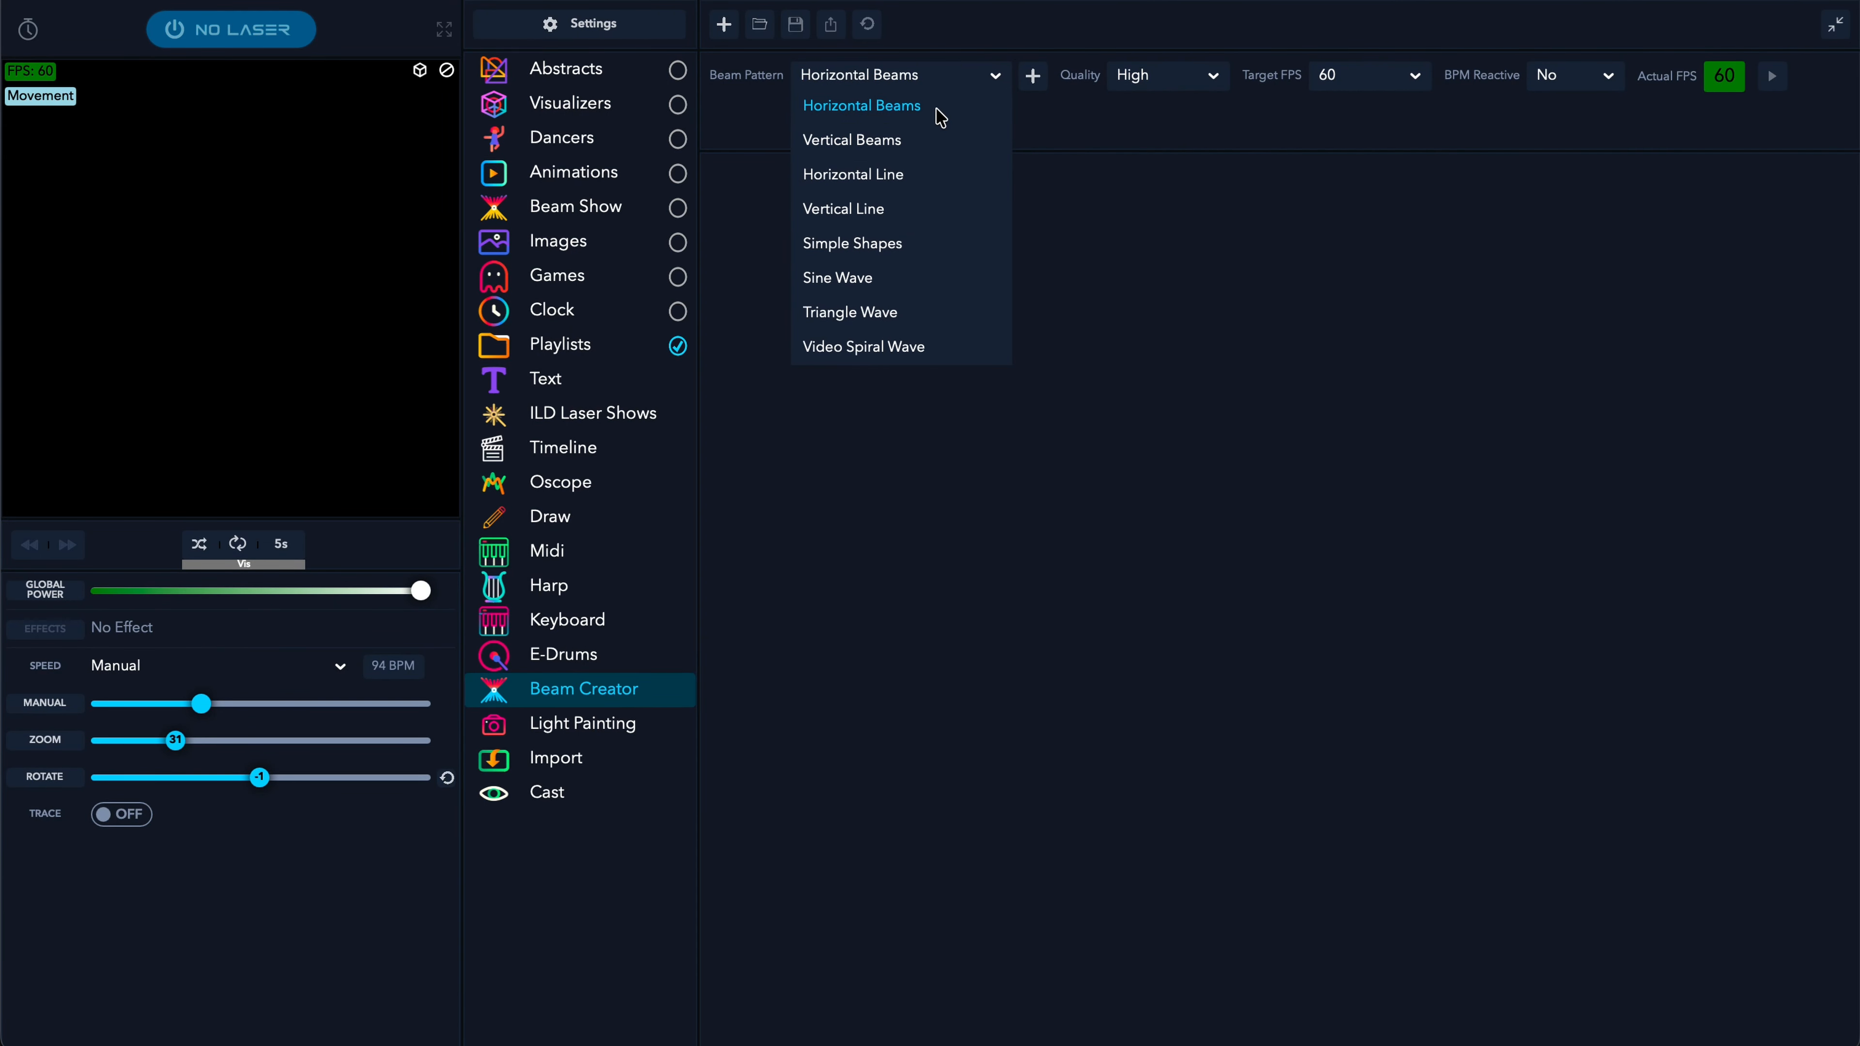
click(876, 248)
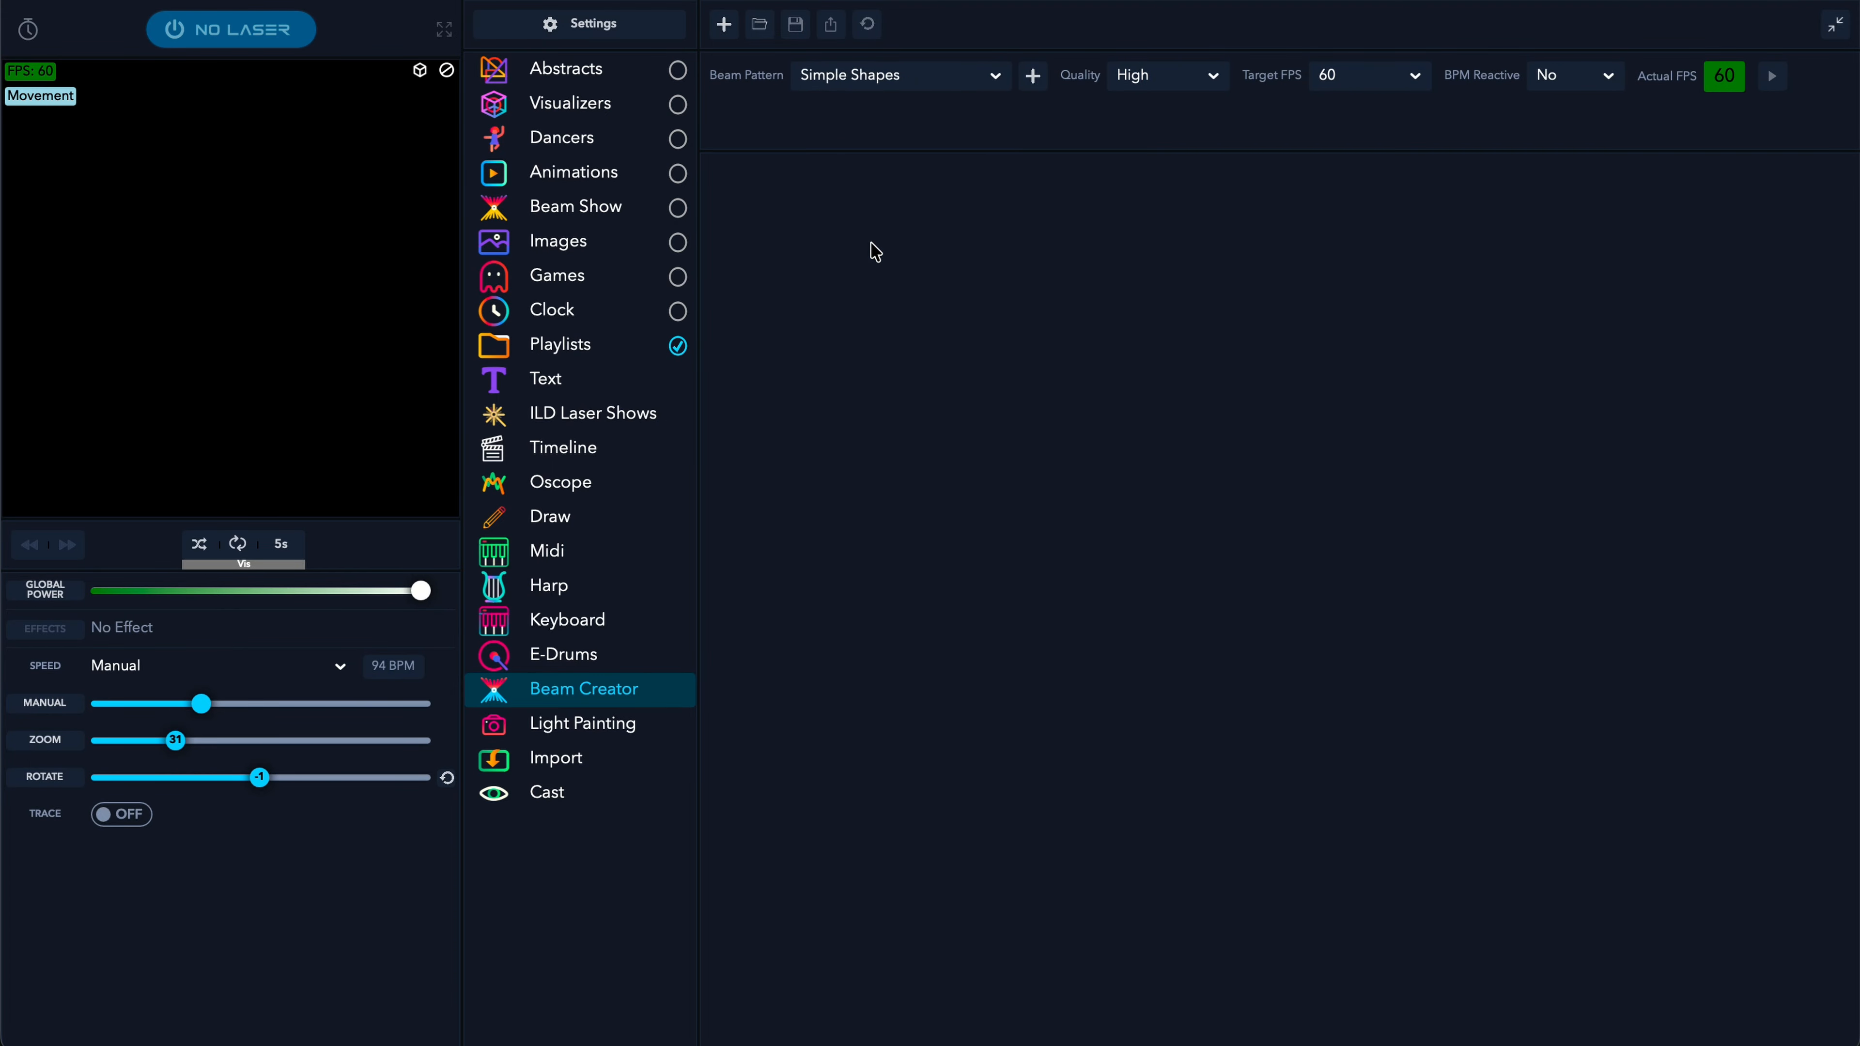
click(1034, 76)
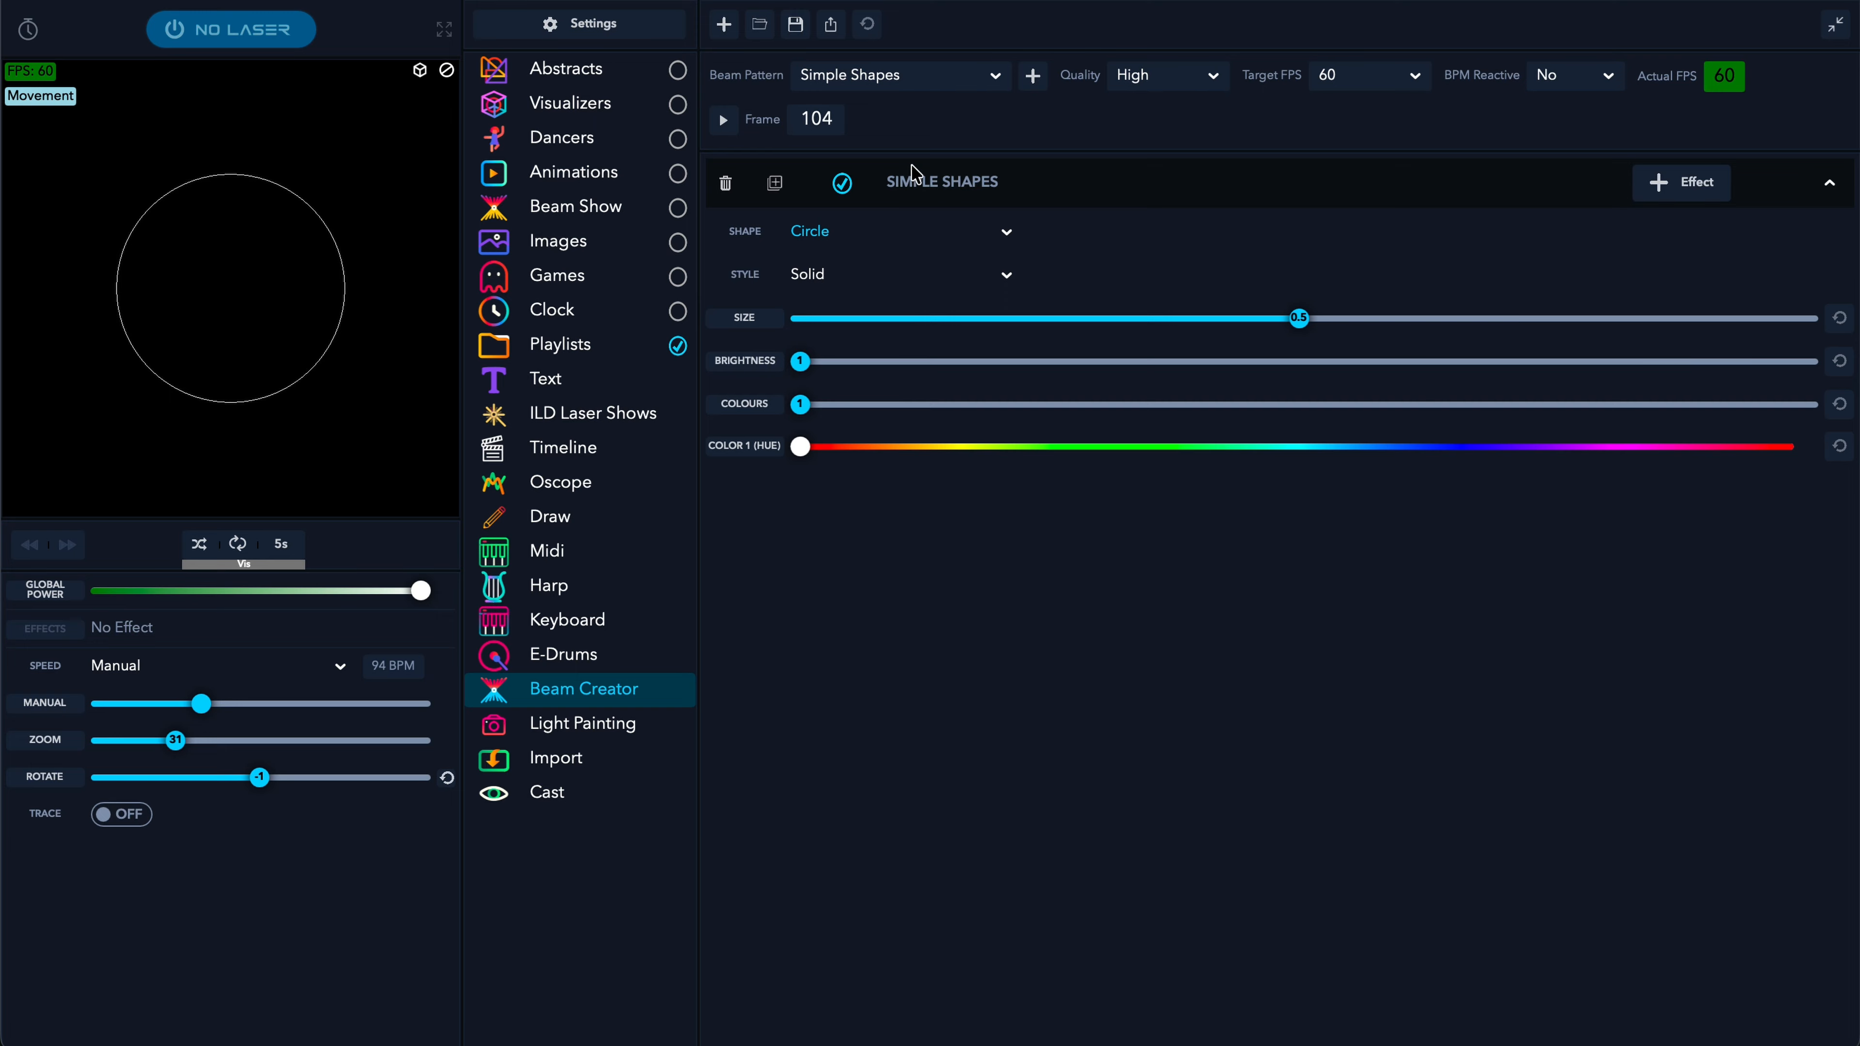
- Make the shape a Square and shrink its size to about 0.2
click(961, 254)
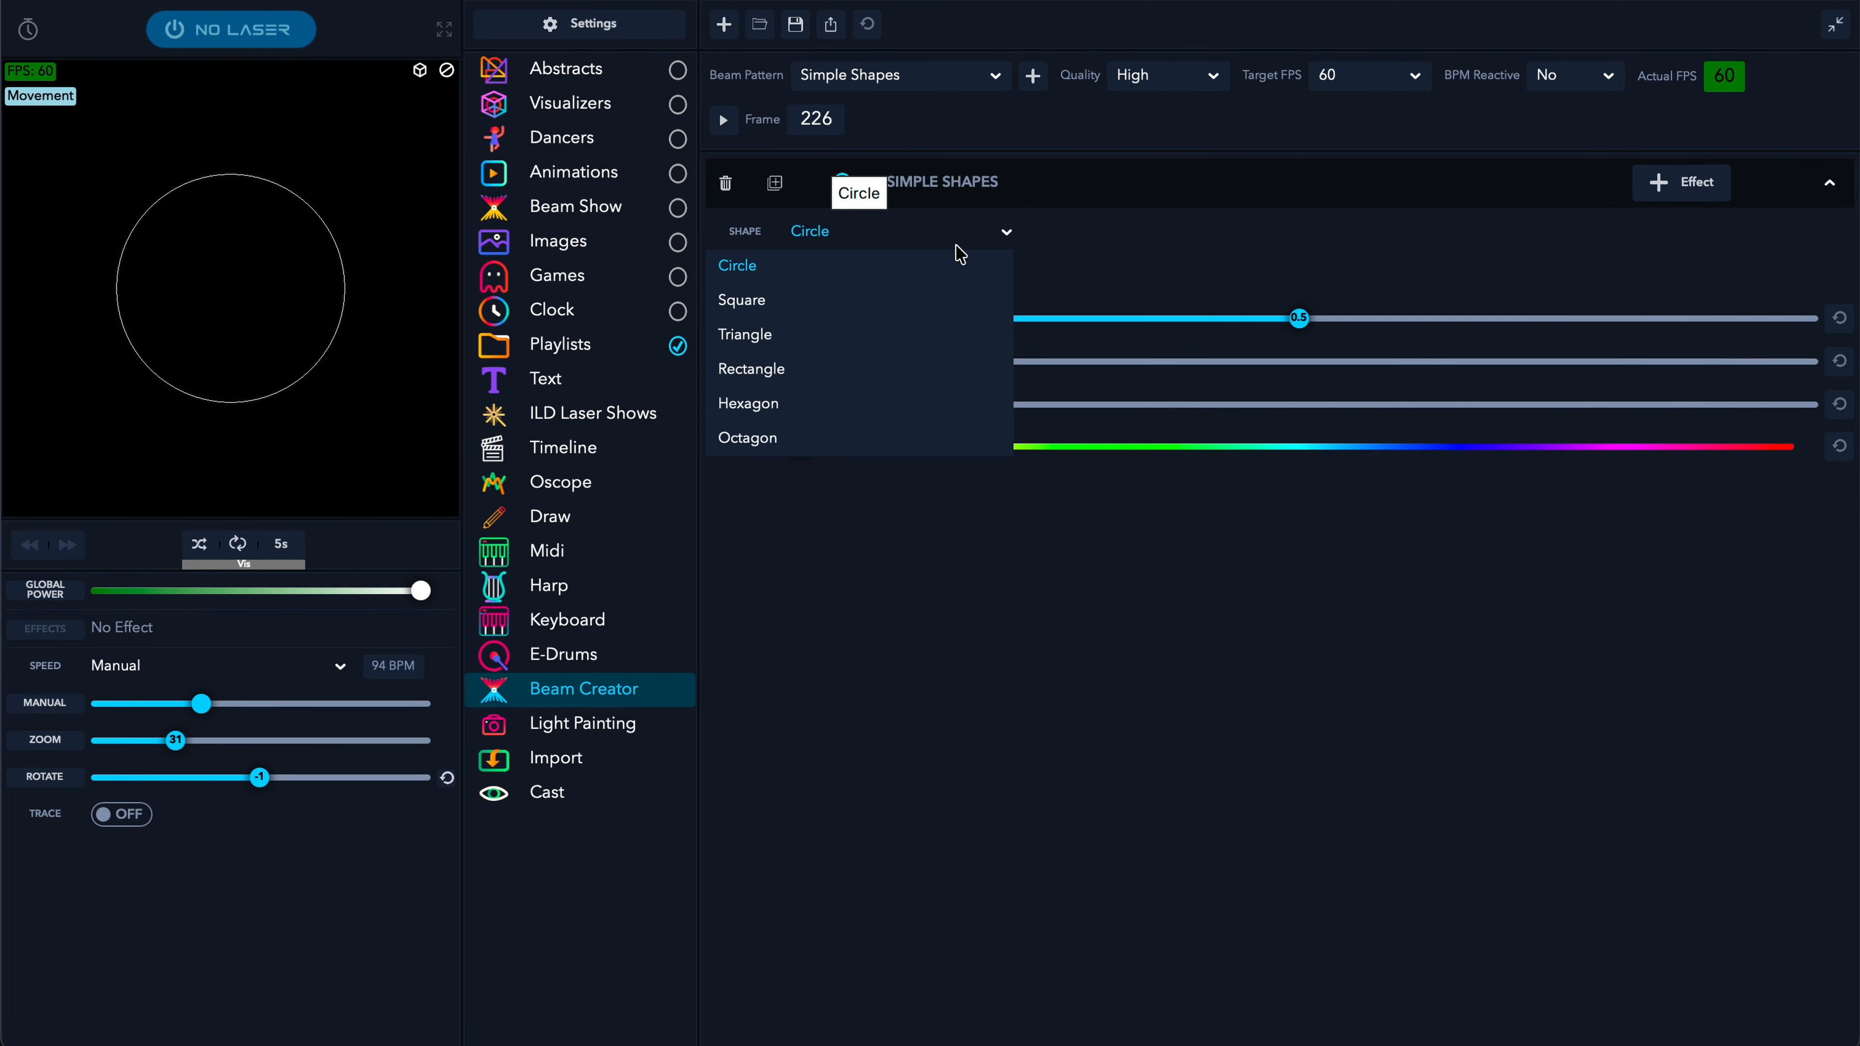
click(743, 299)
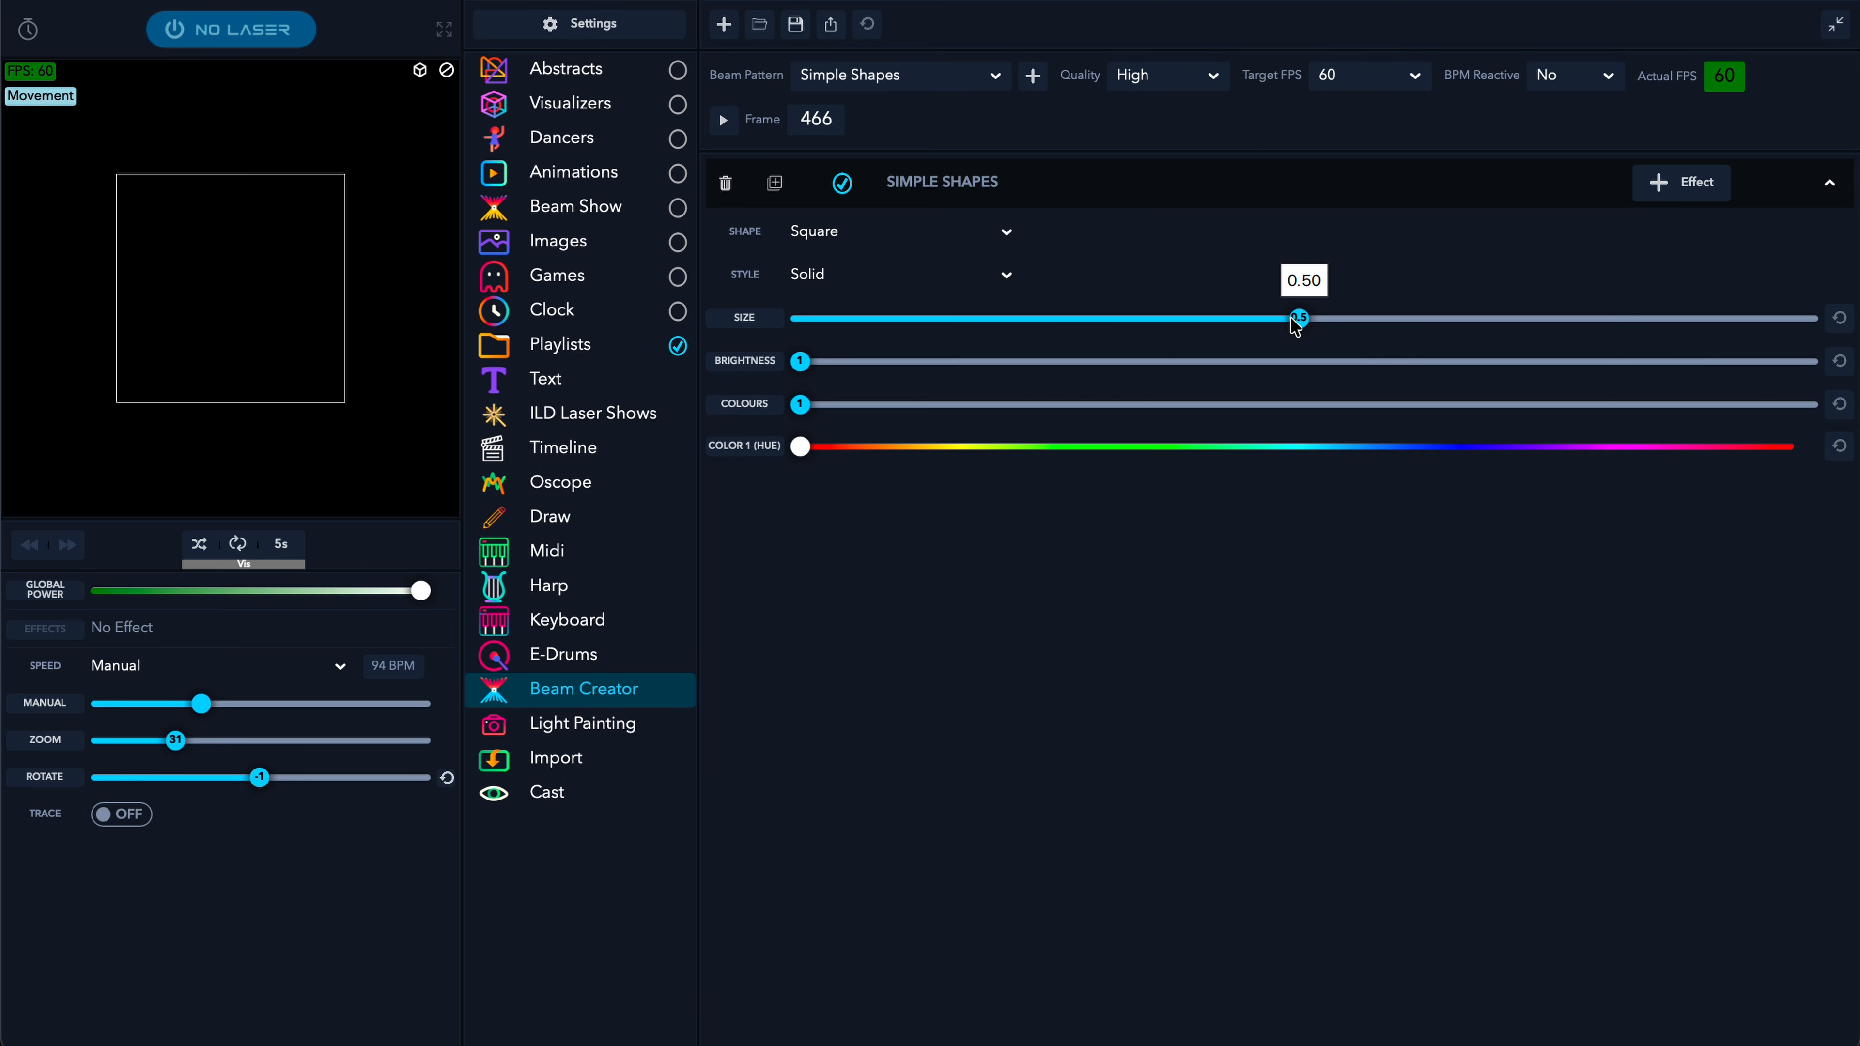
drag(1291, 319, 1008, 312)
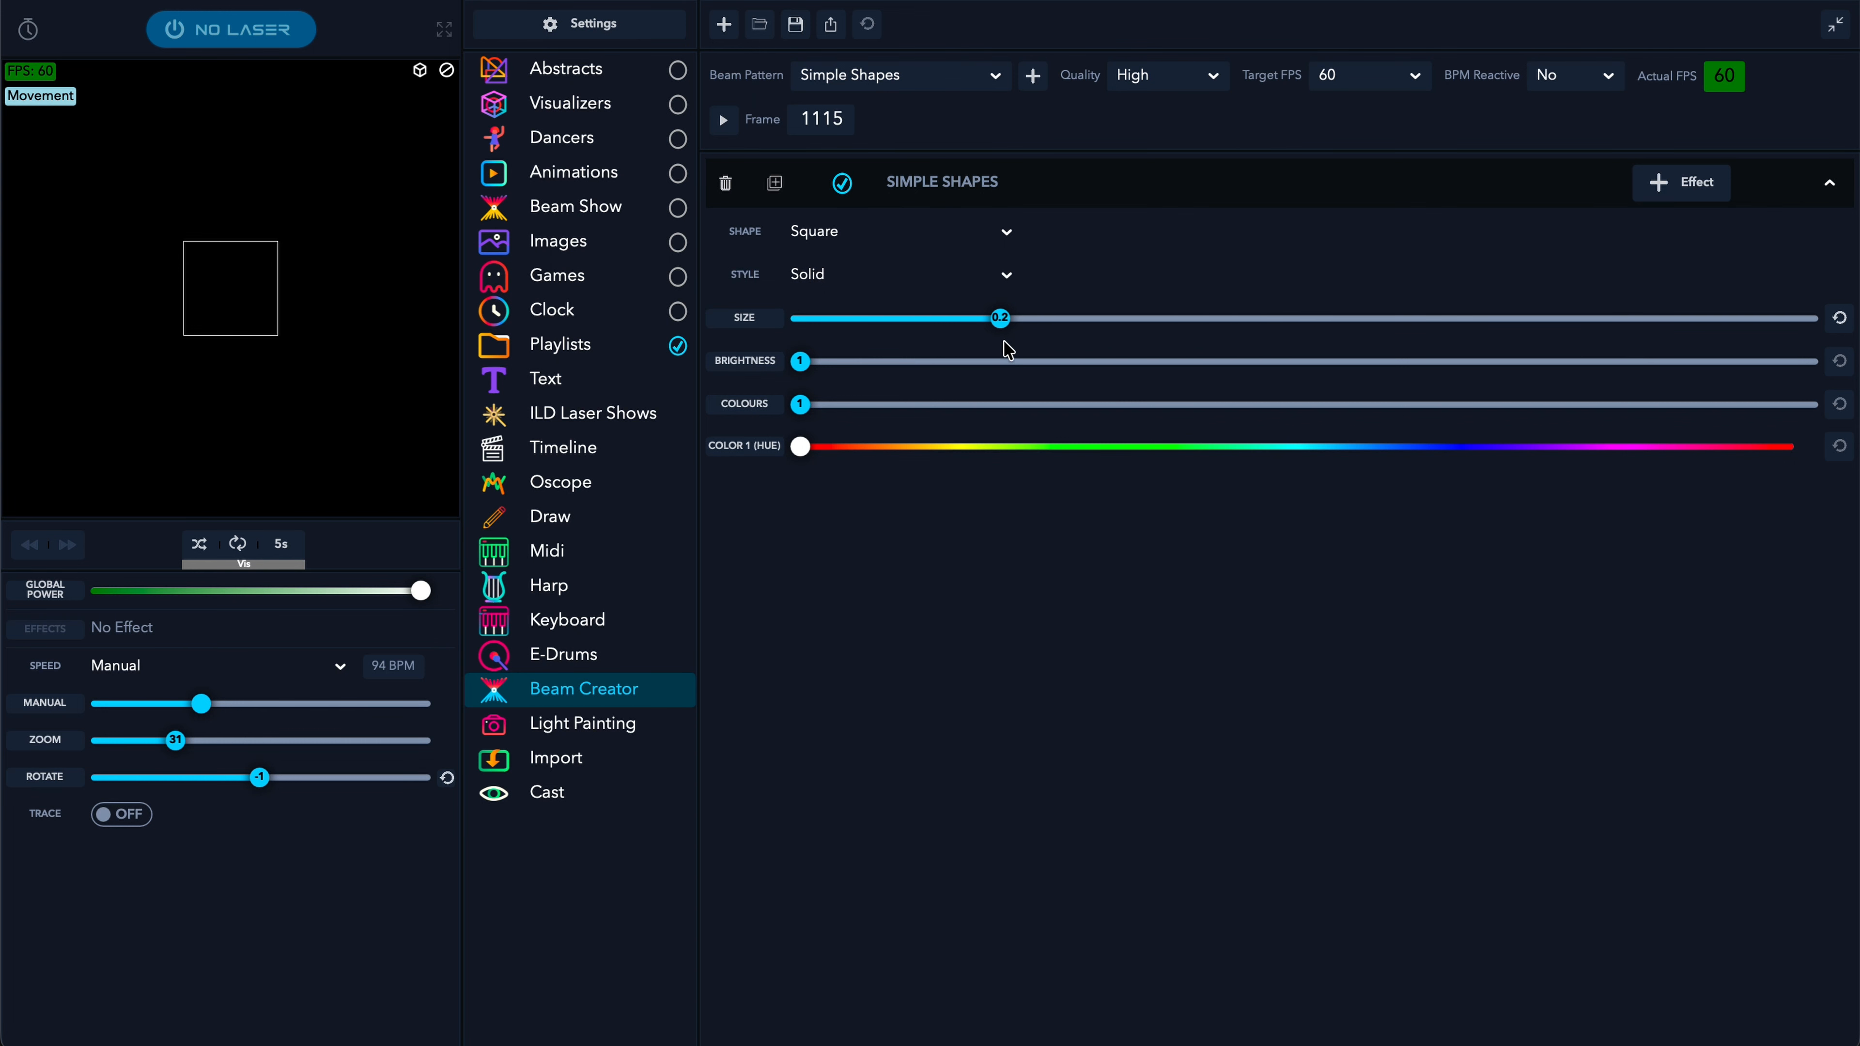
right_click(1000, 327)
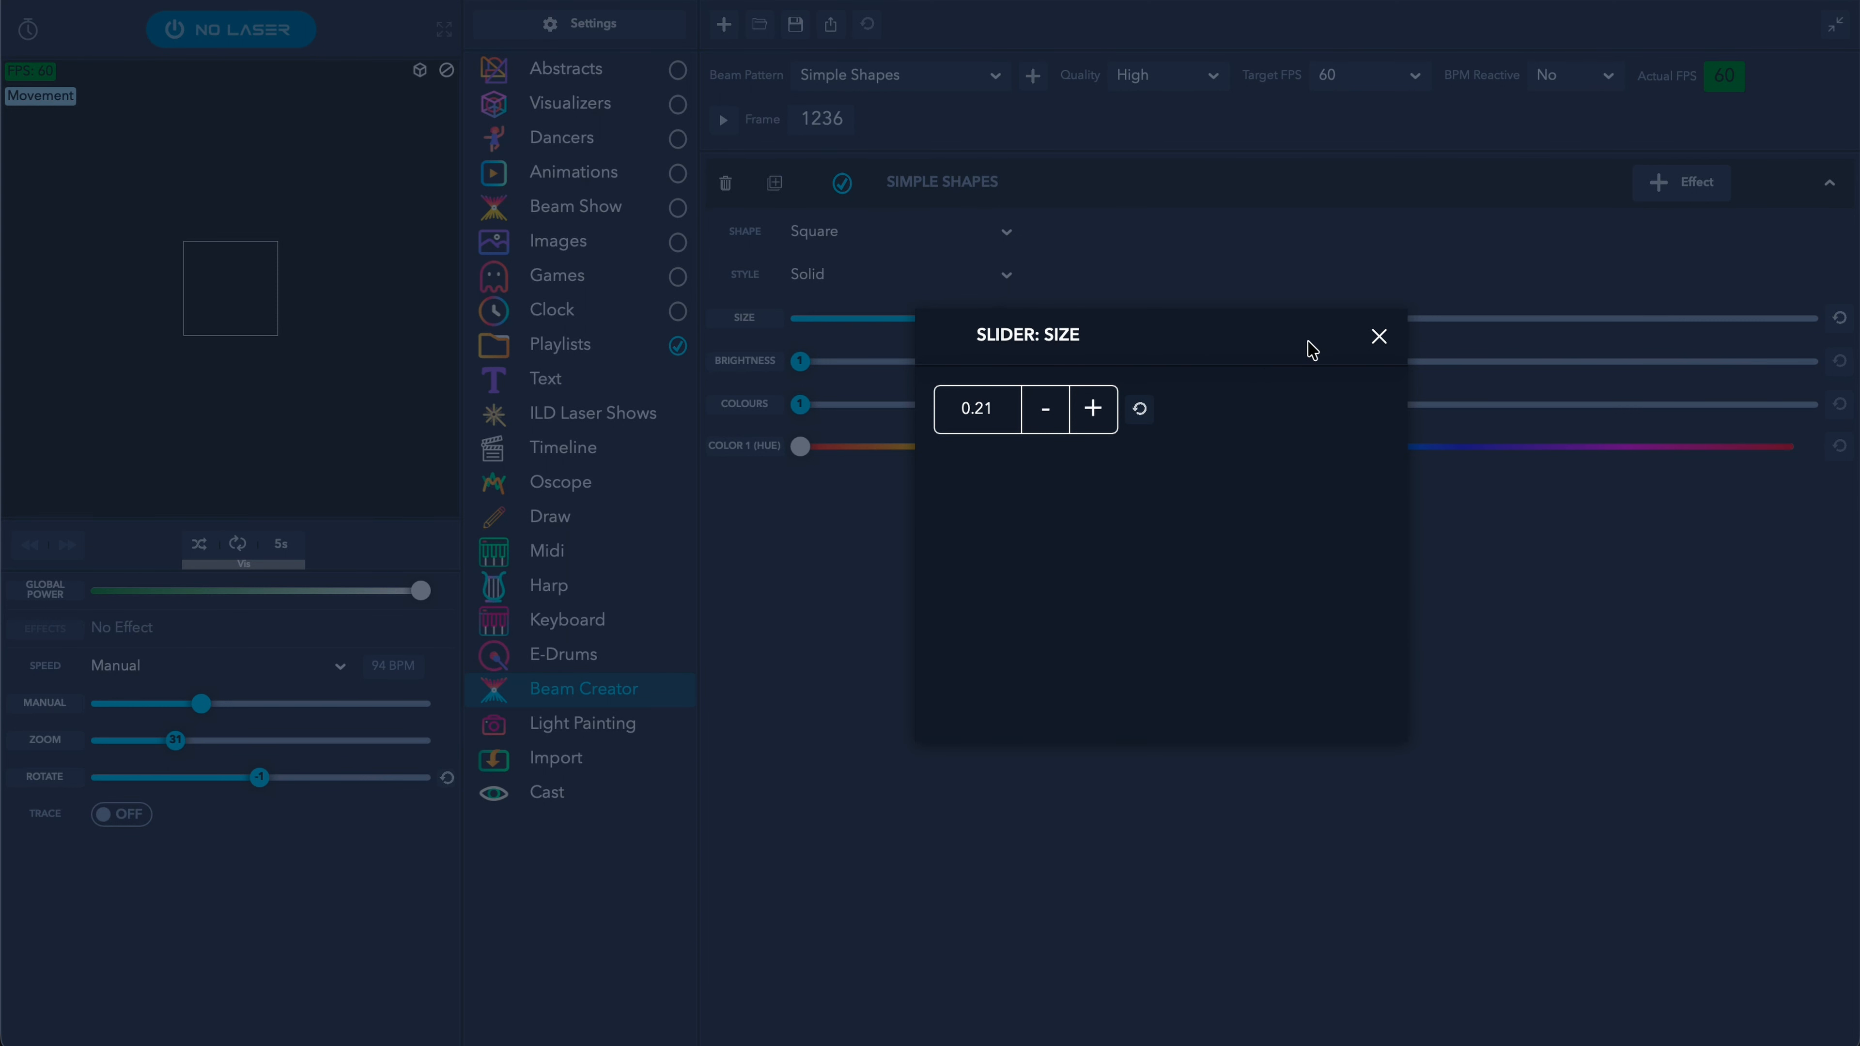
click(1379, 337)
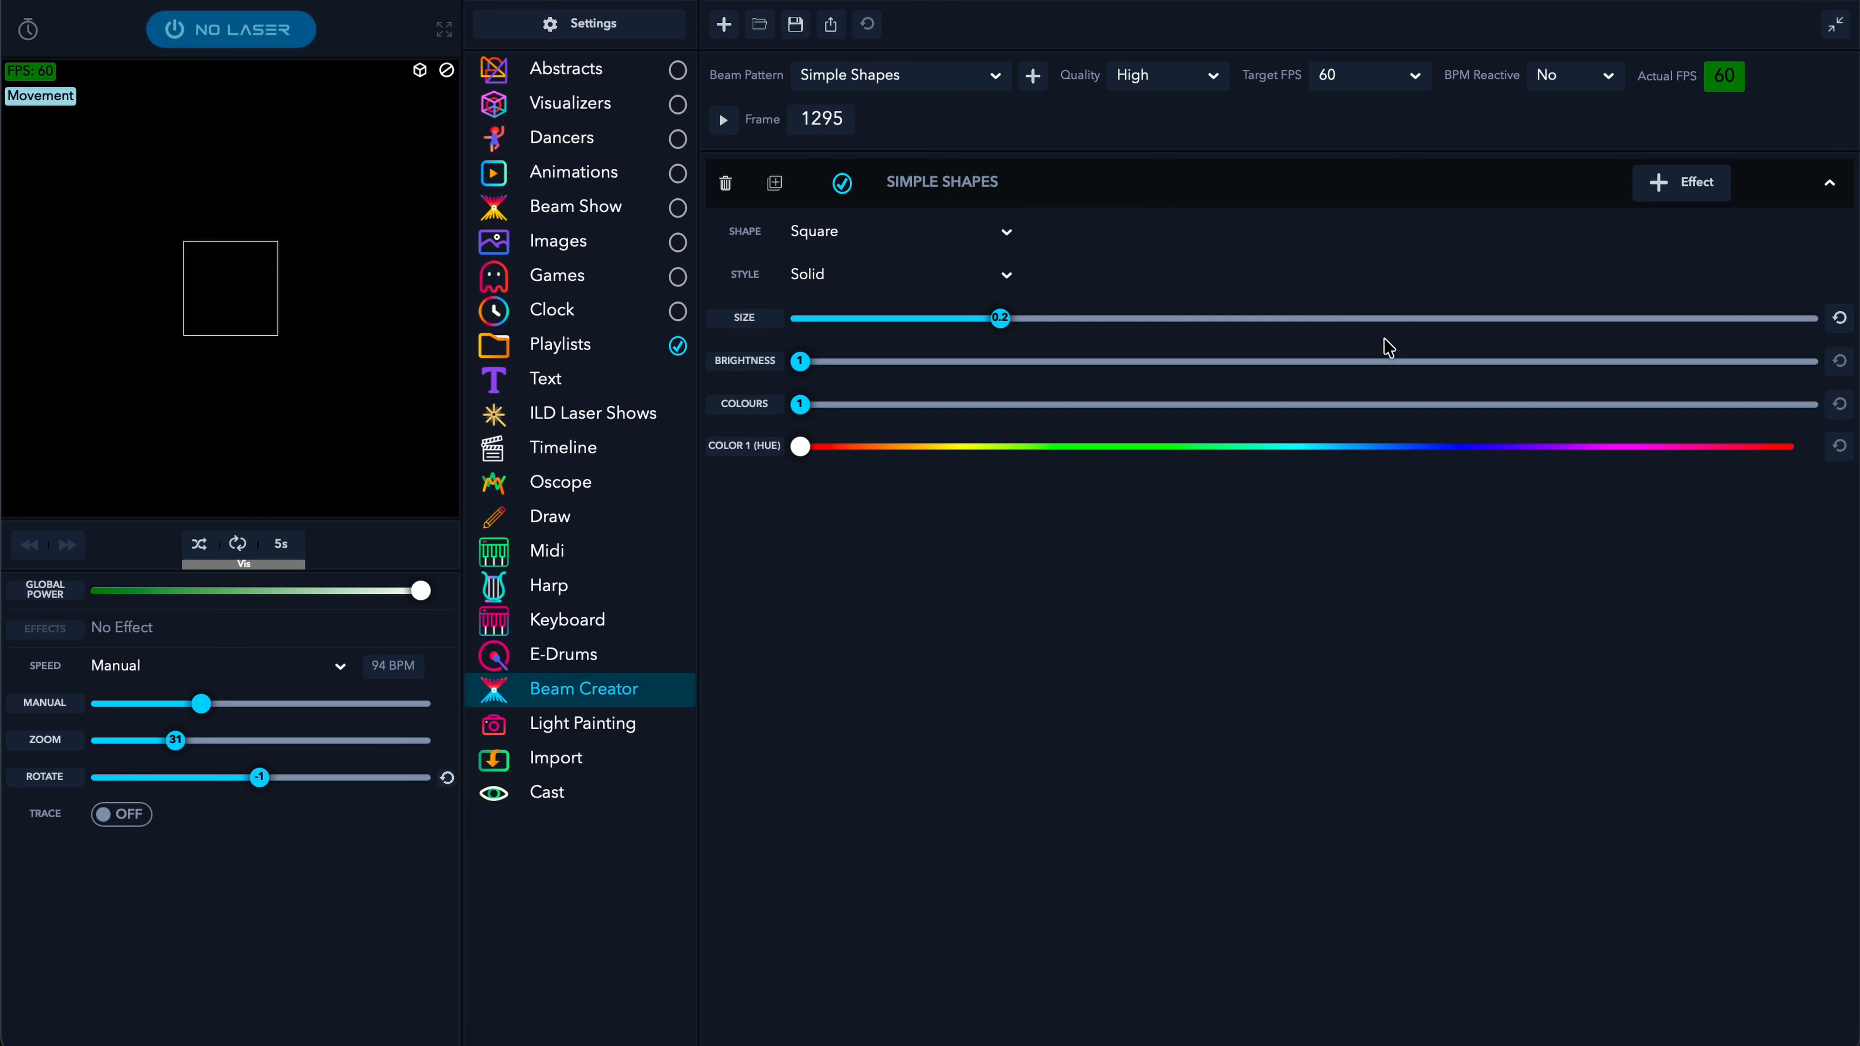
click(1681, 192)
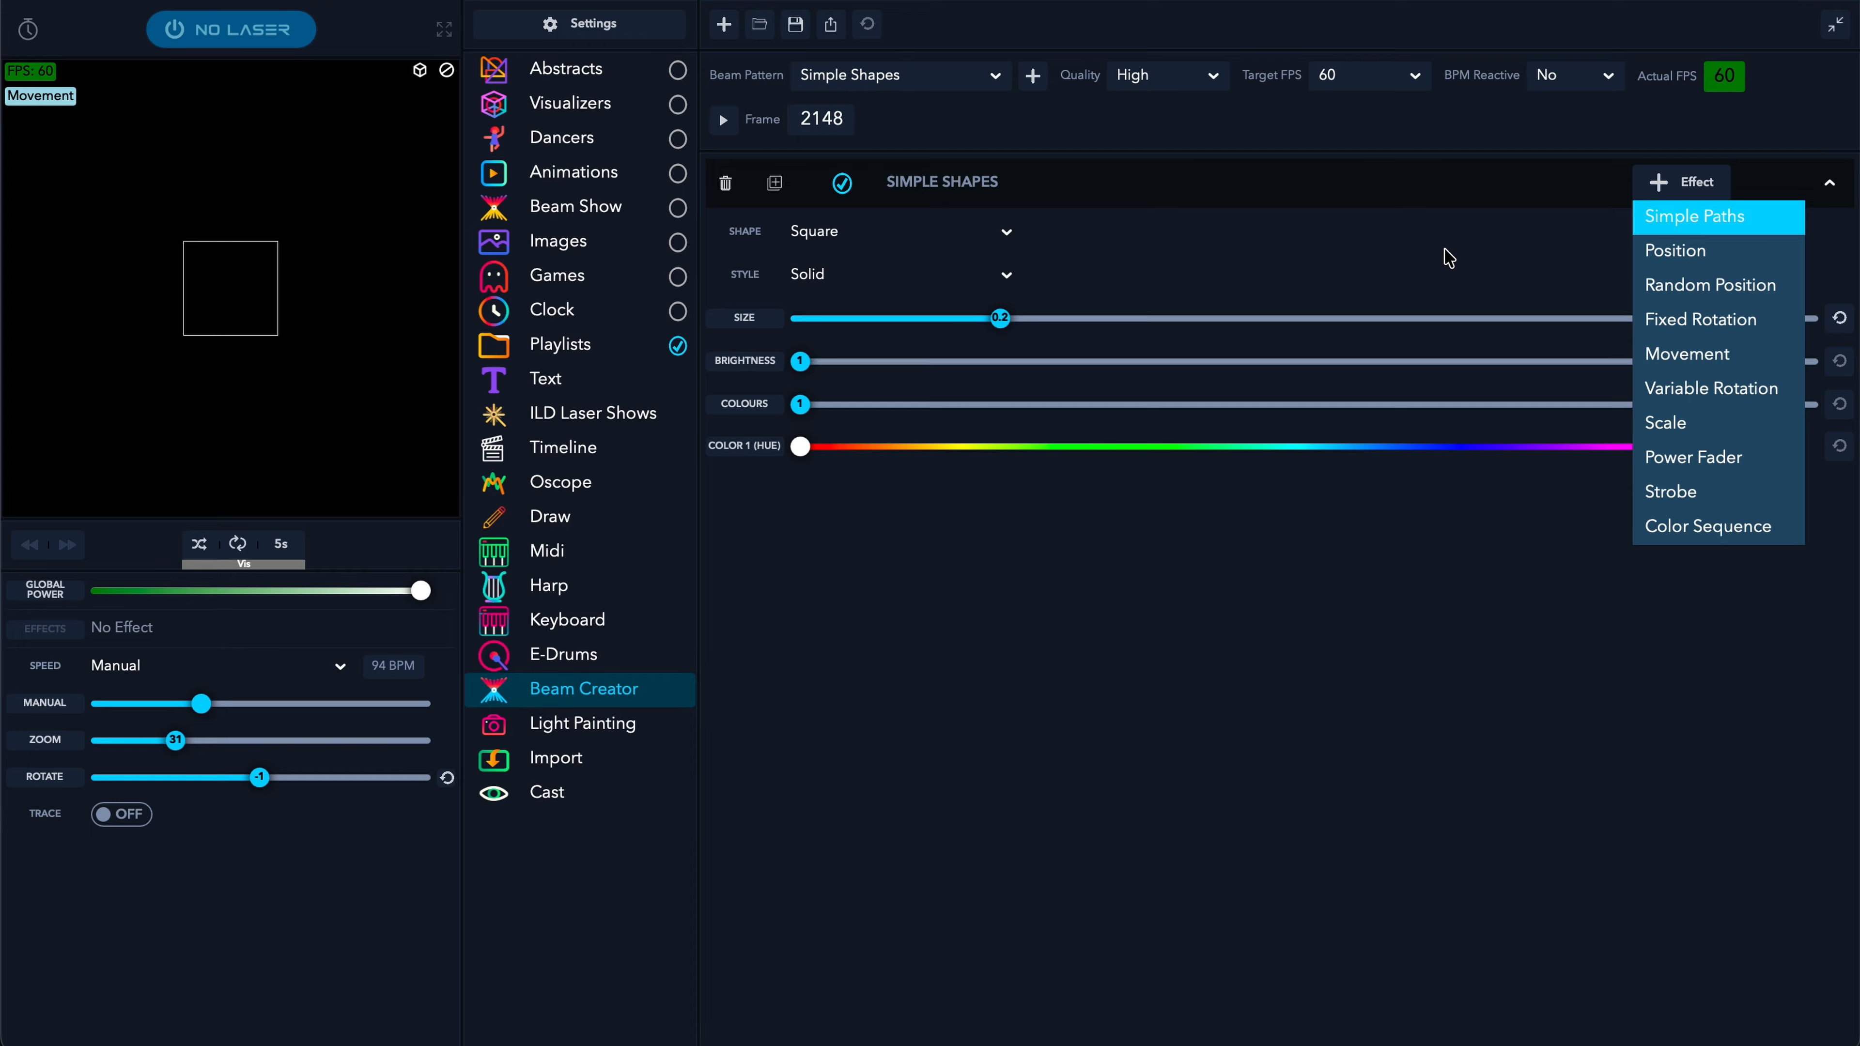
- Add a Simple Paths effect to the square and switch its path type from Rectangular to Circular
click(1696, 227)
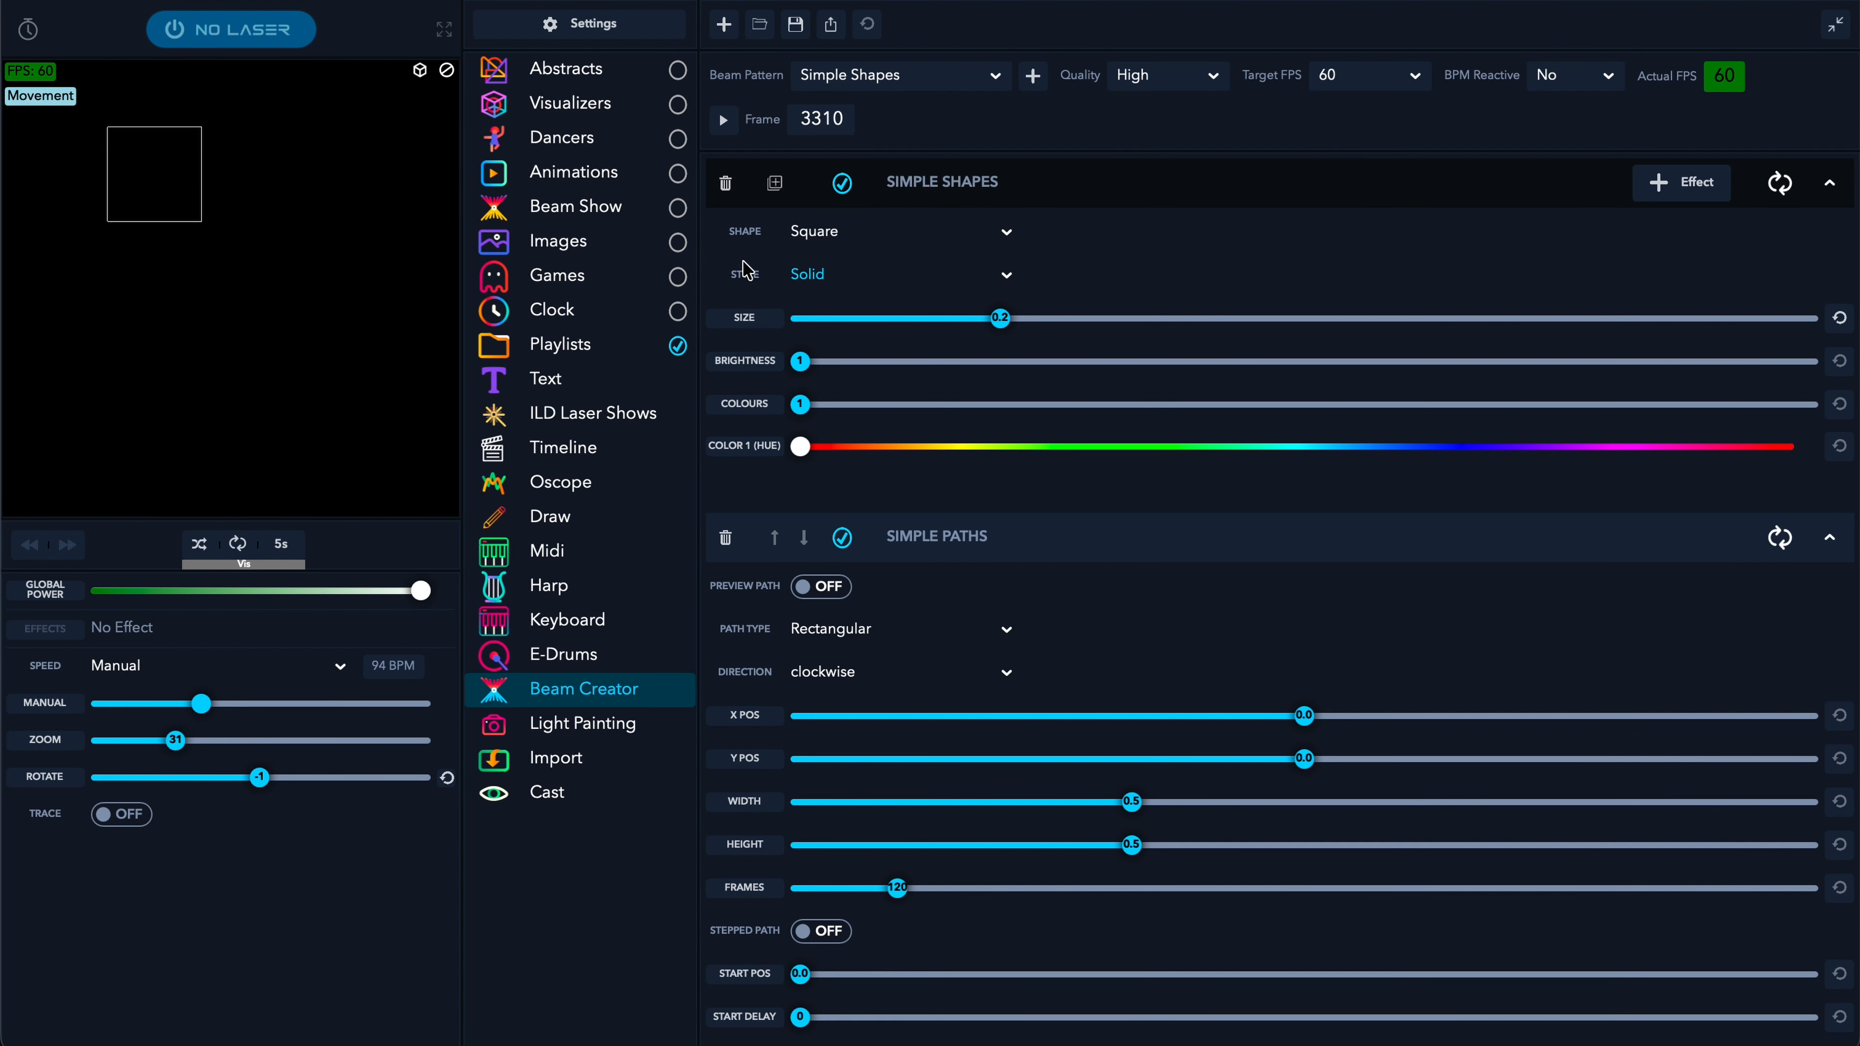
click(871, 629)
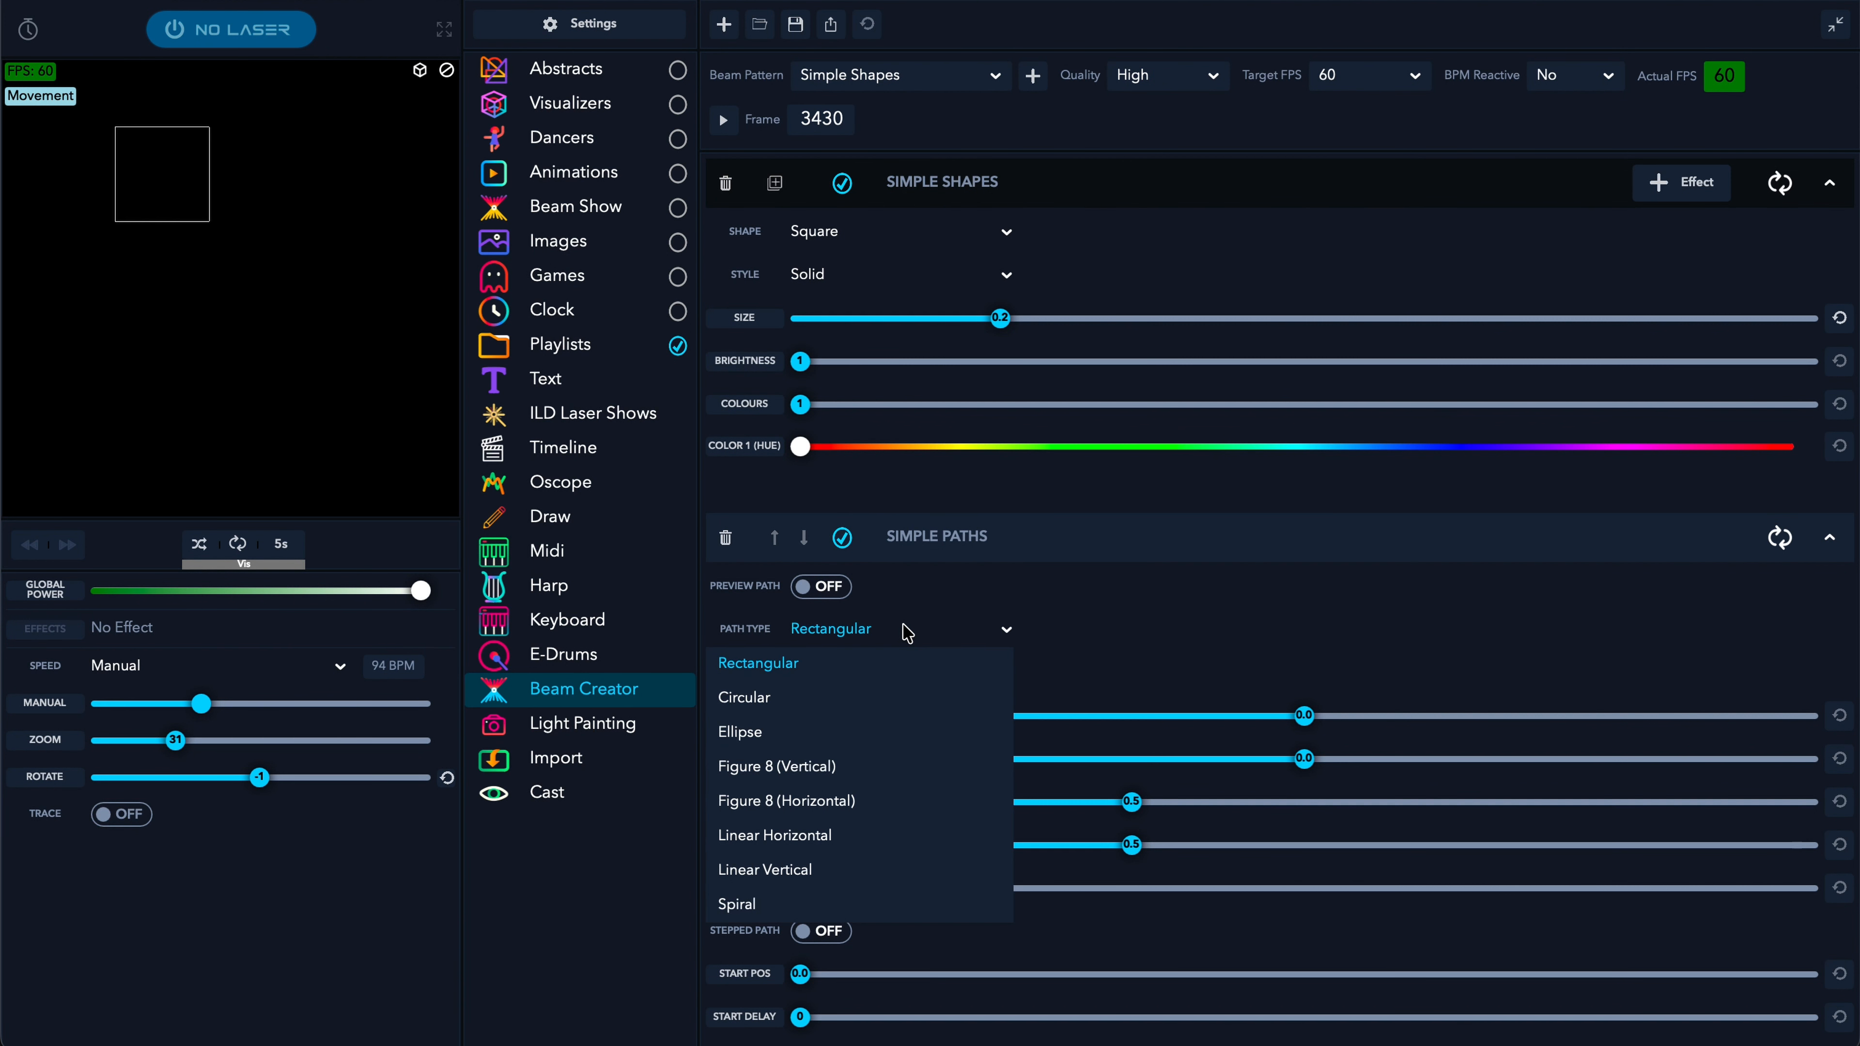
click(762, 699)
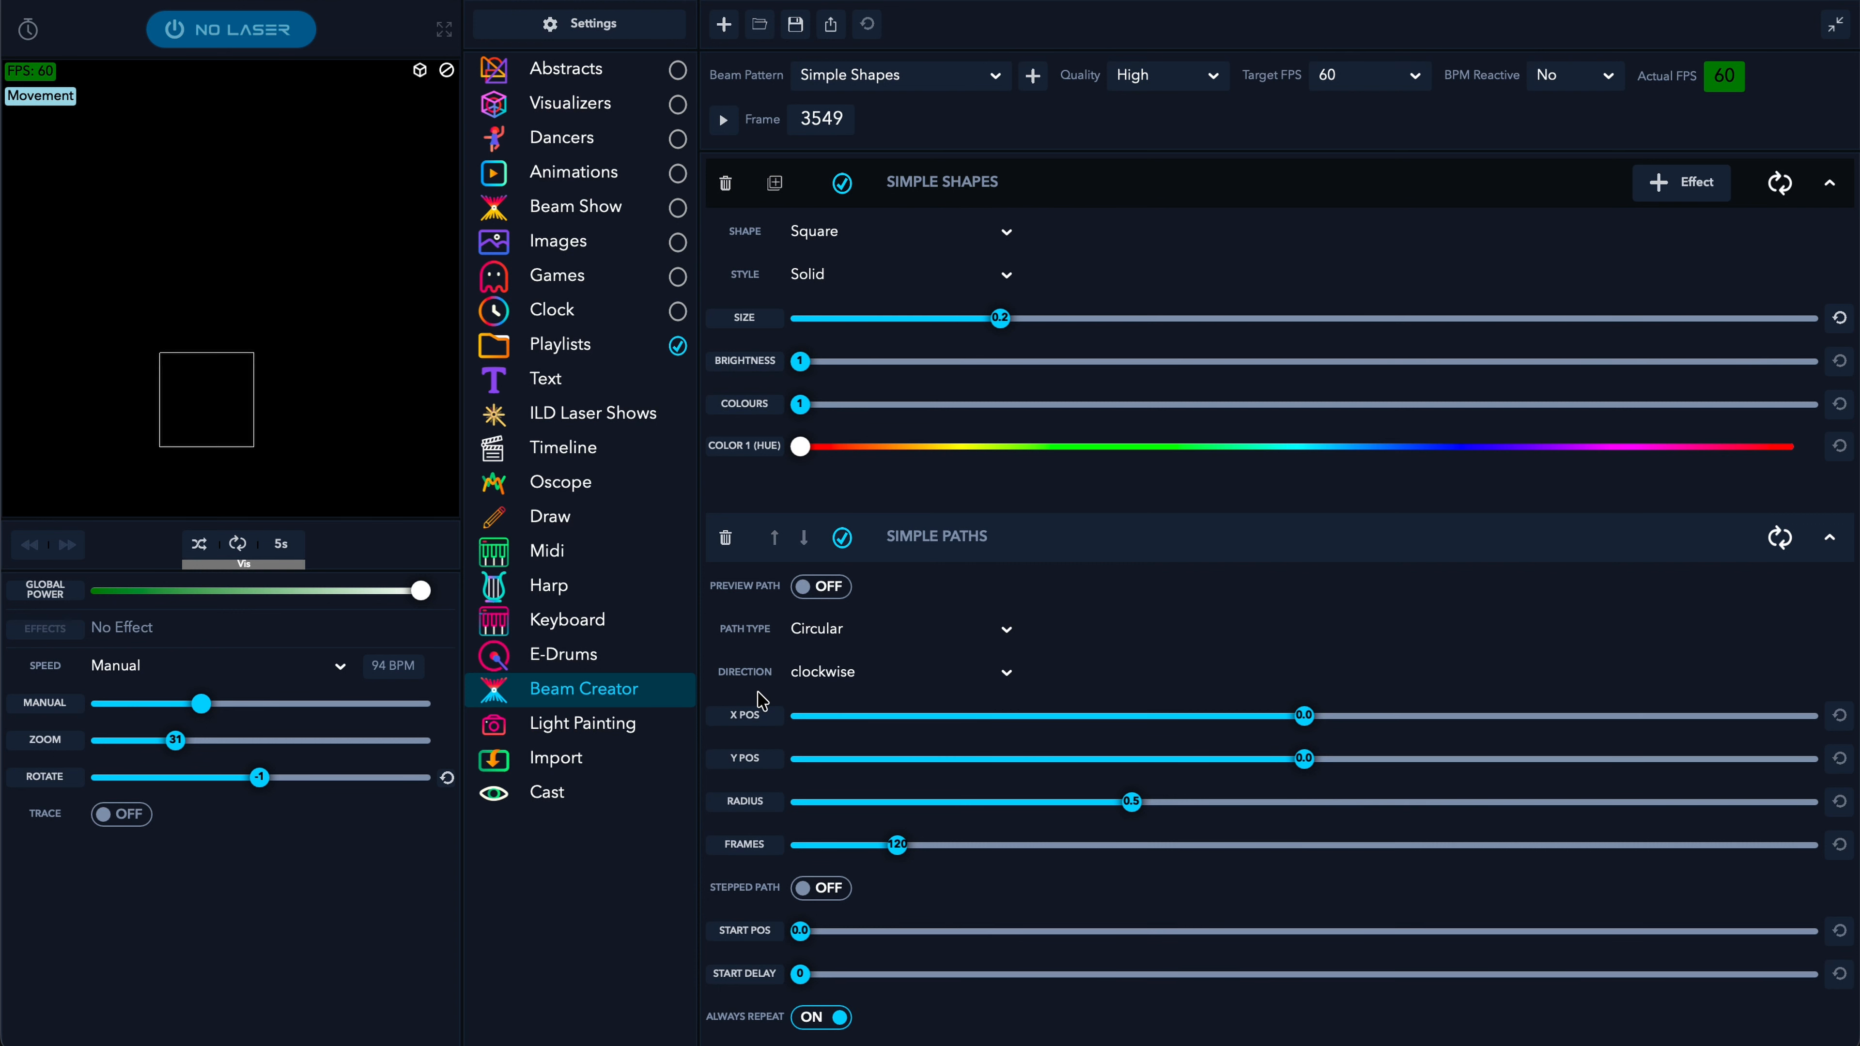
click(1122, 533)
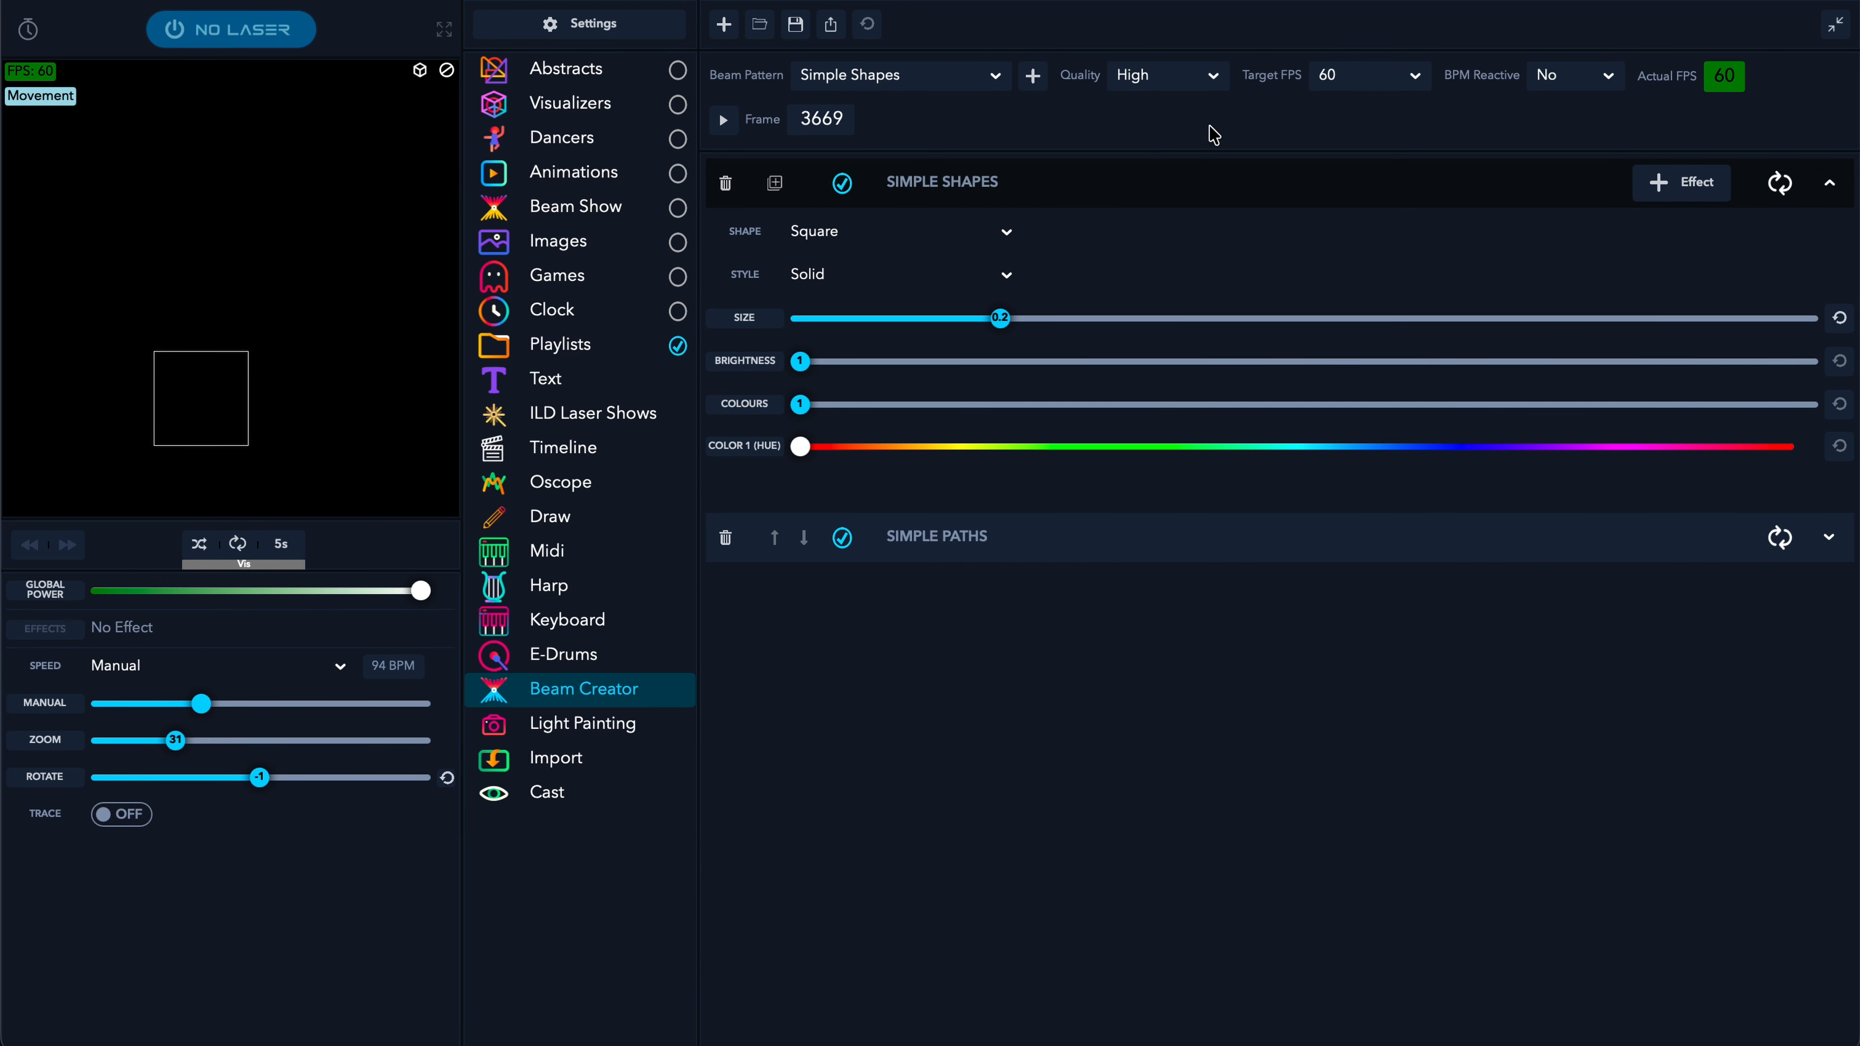
click(1163, 188)
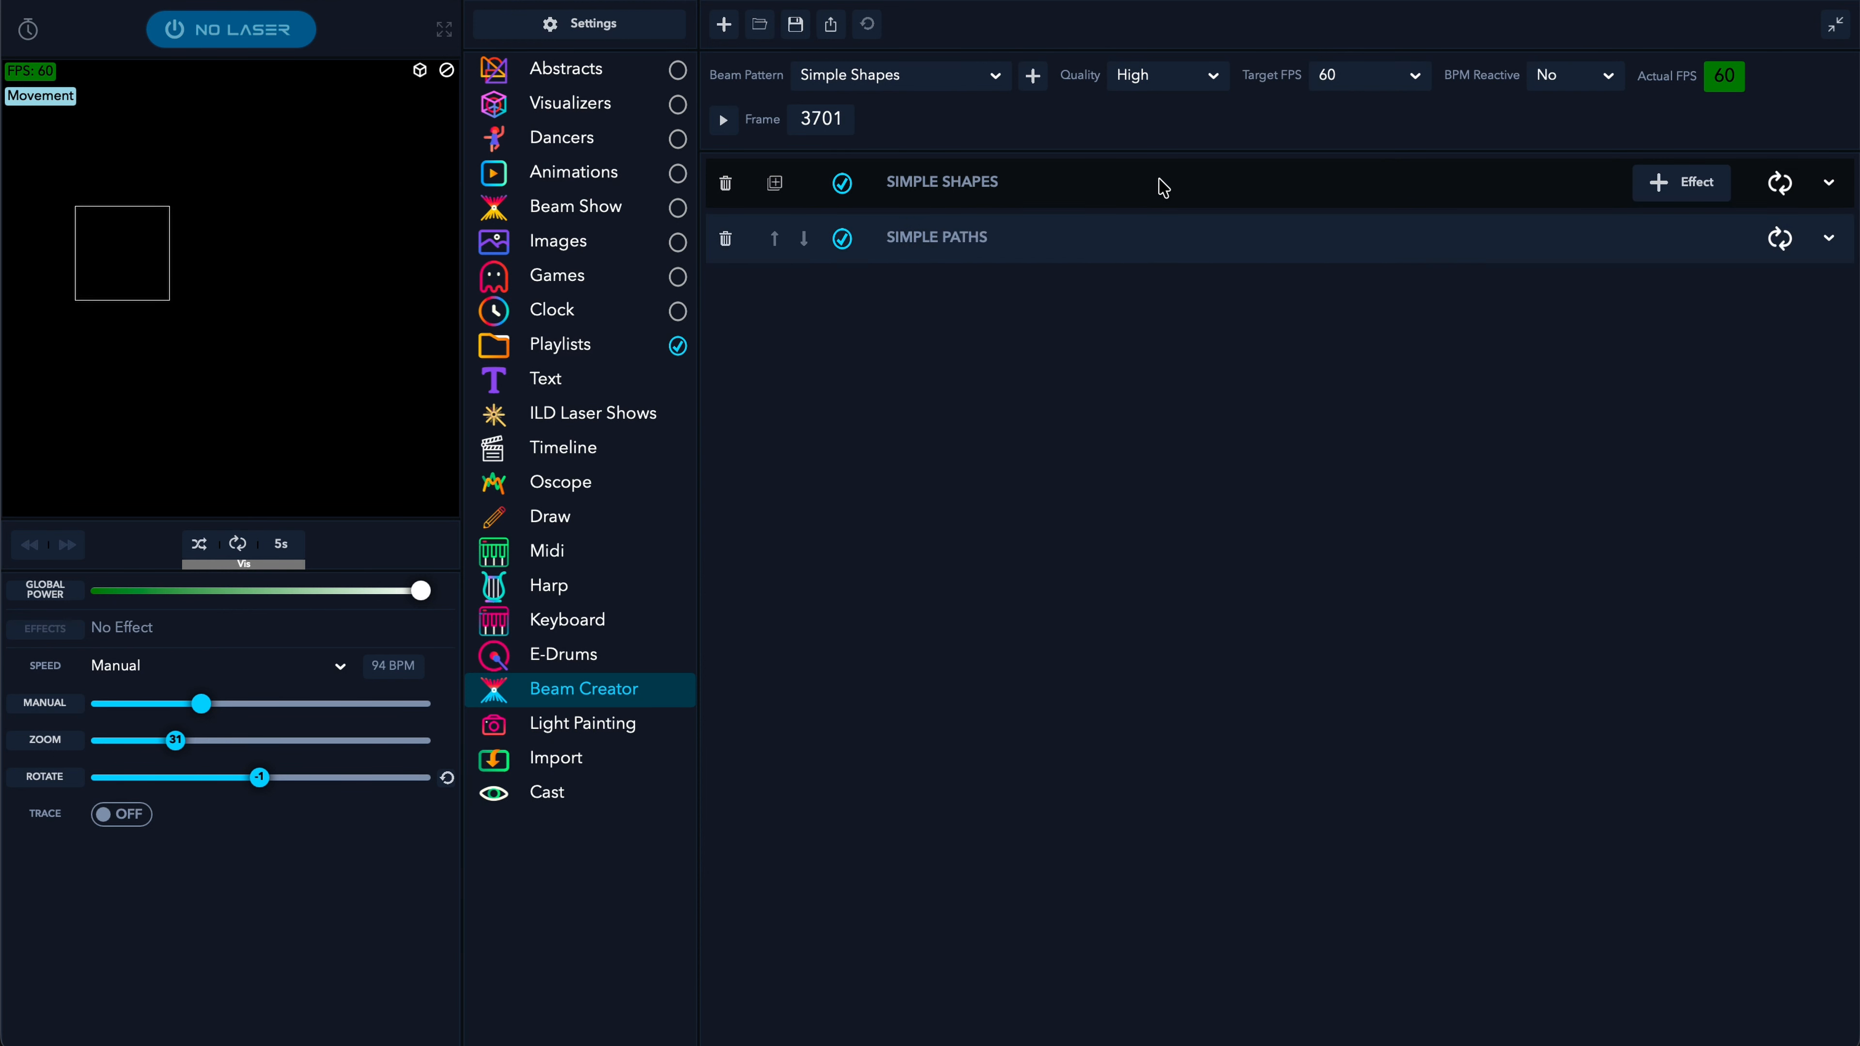
- Add a Variable Rotation effect to the square and drag the Simple Paths radius to 0.64
click(1684, 183)
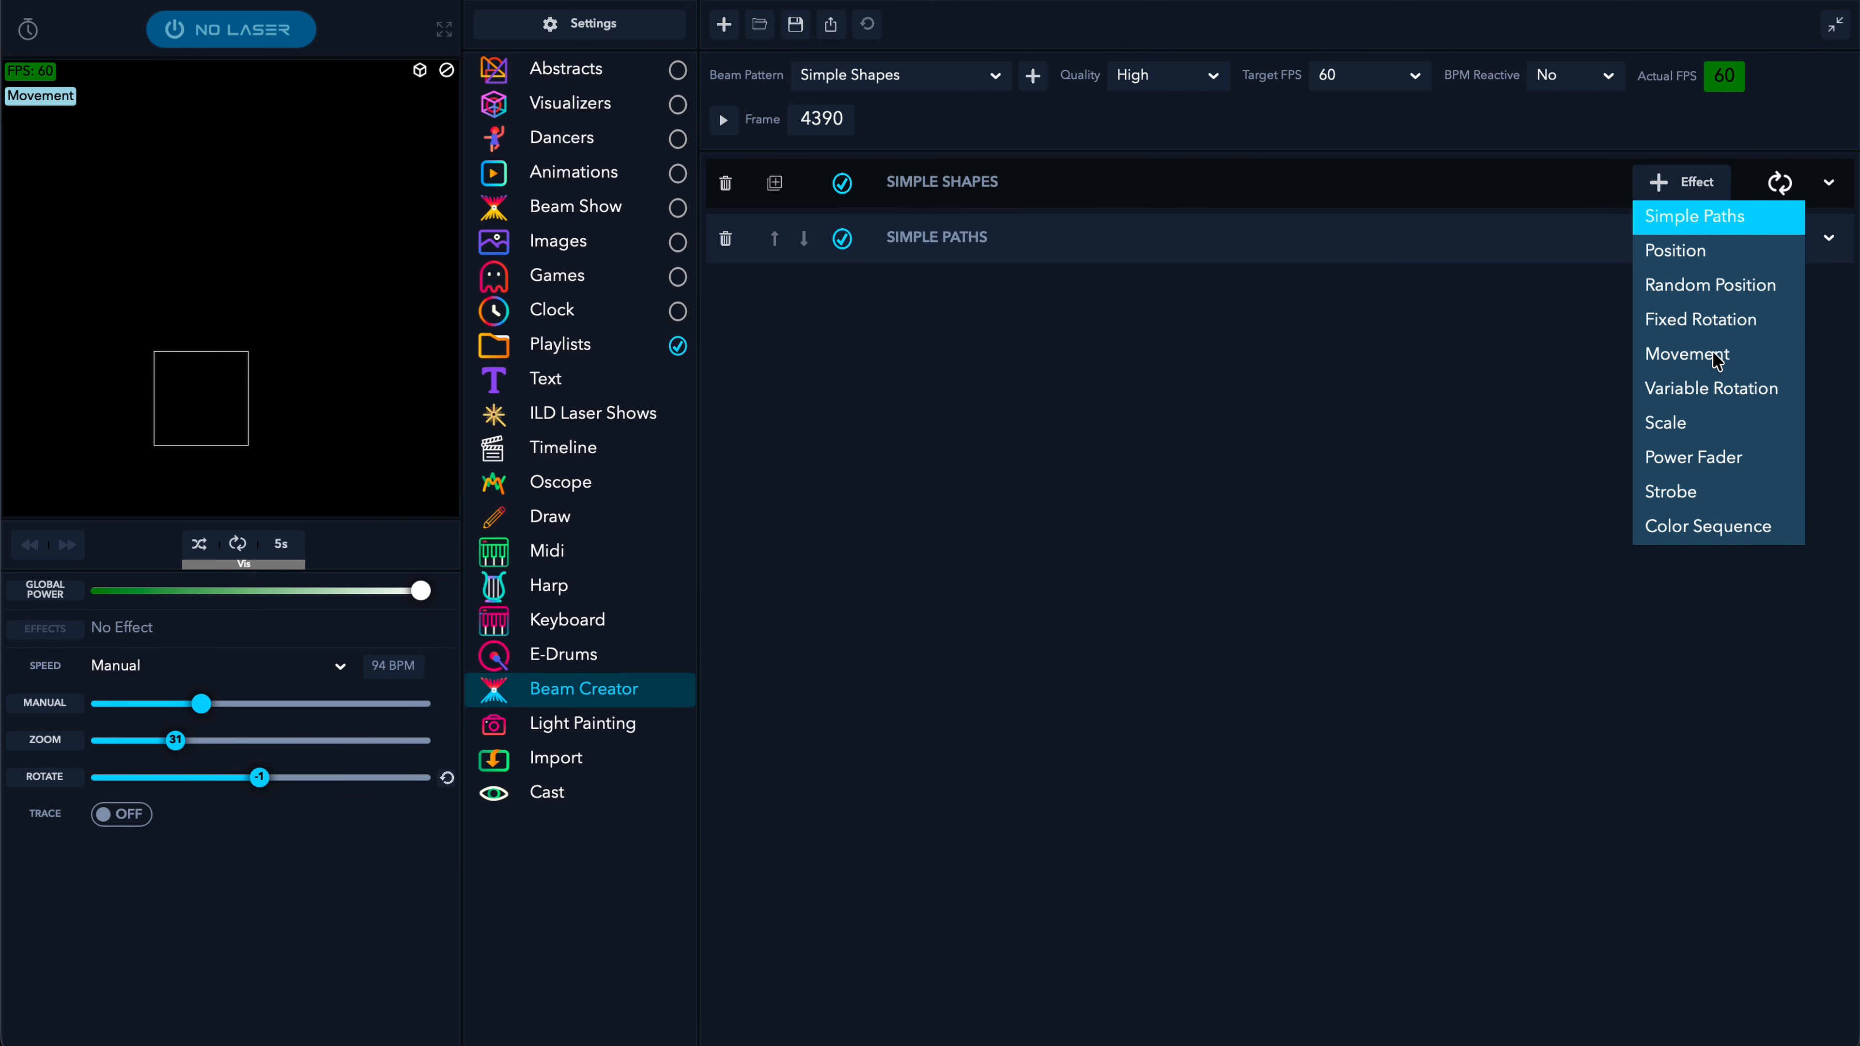
click(1711, 388)
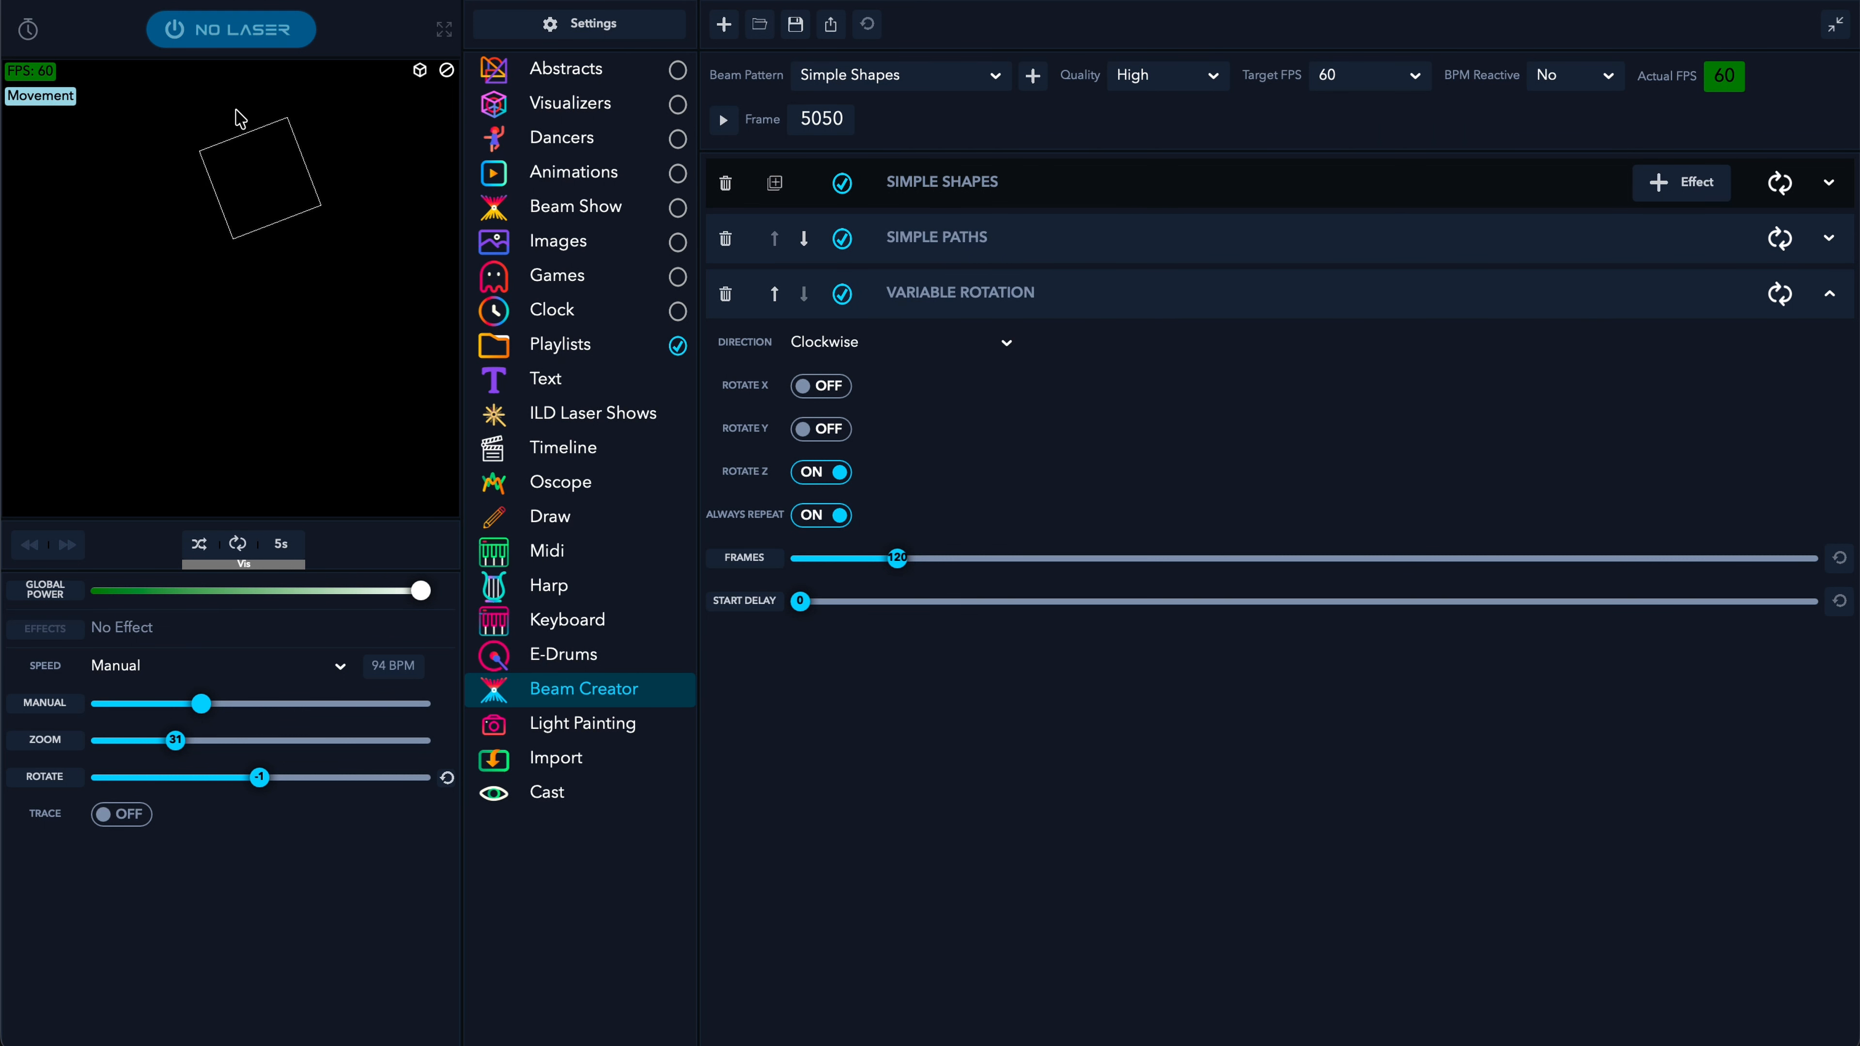
click(1081, 195)
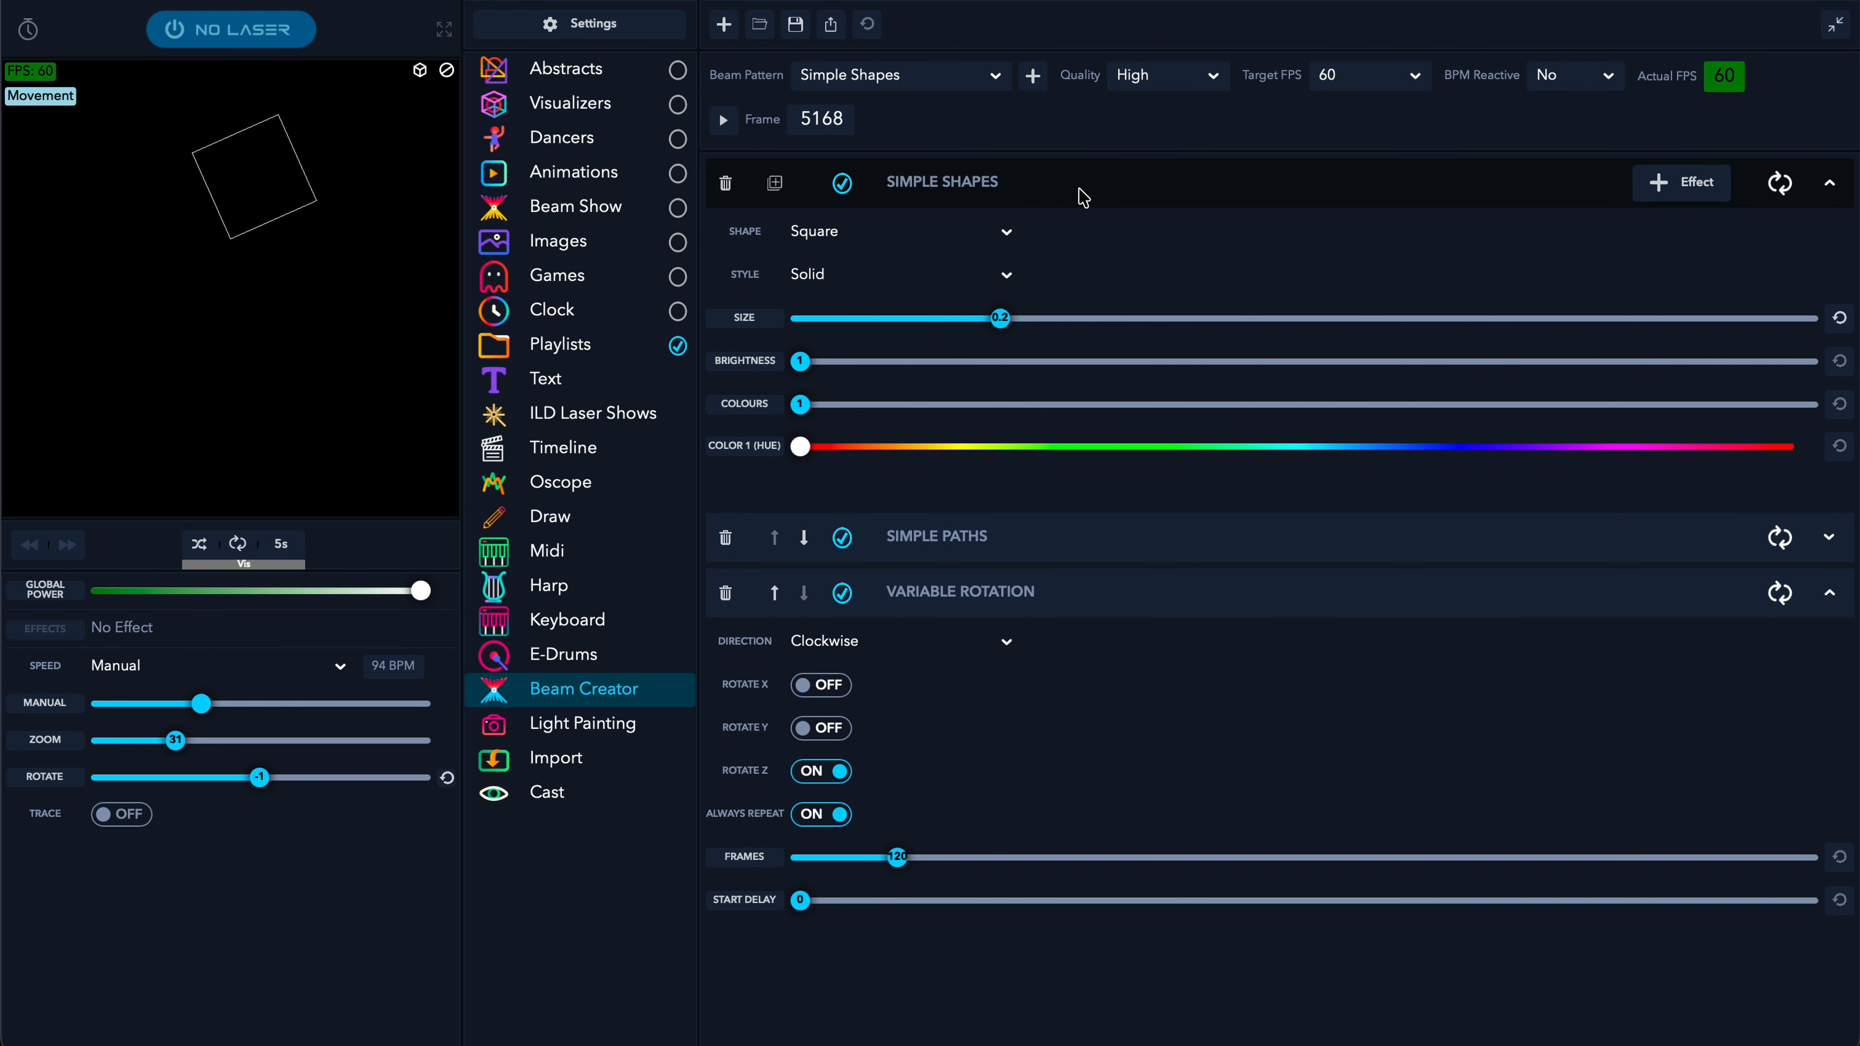
click(1083, 196)
click(1075, 237)
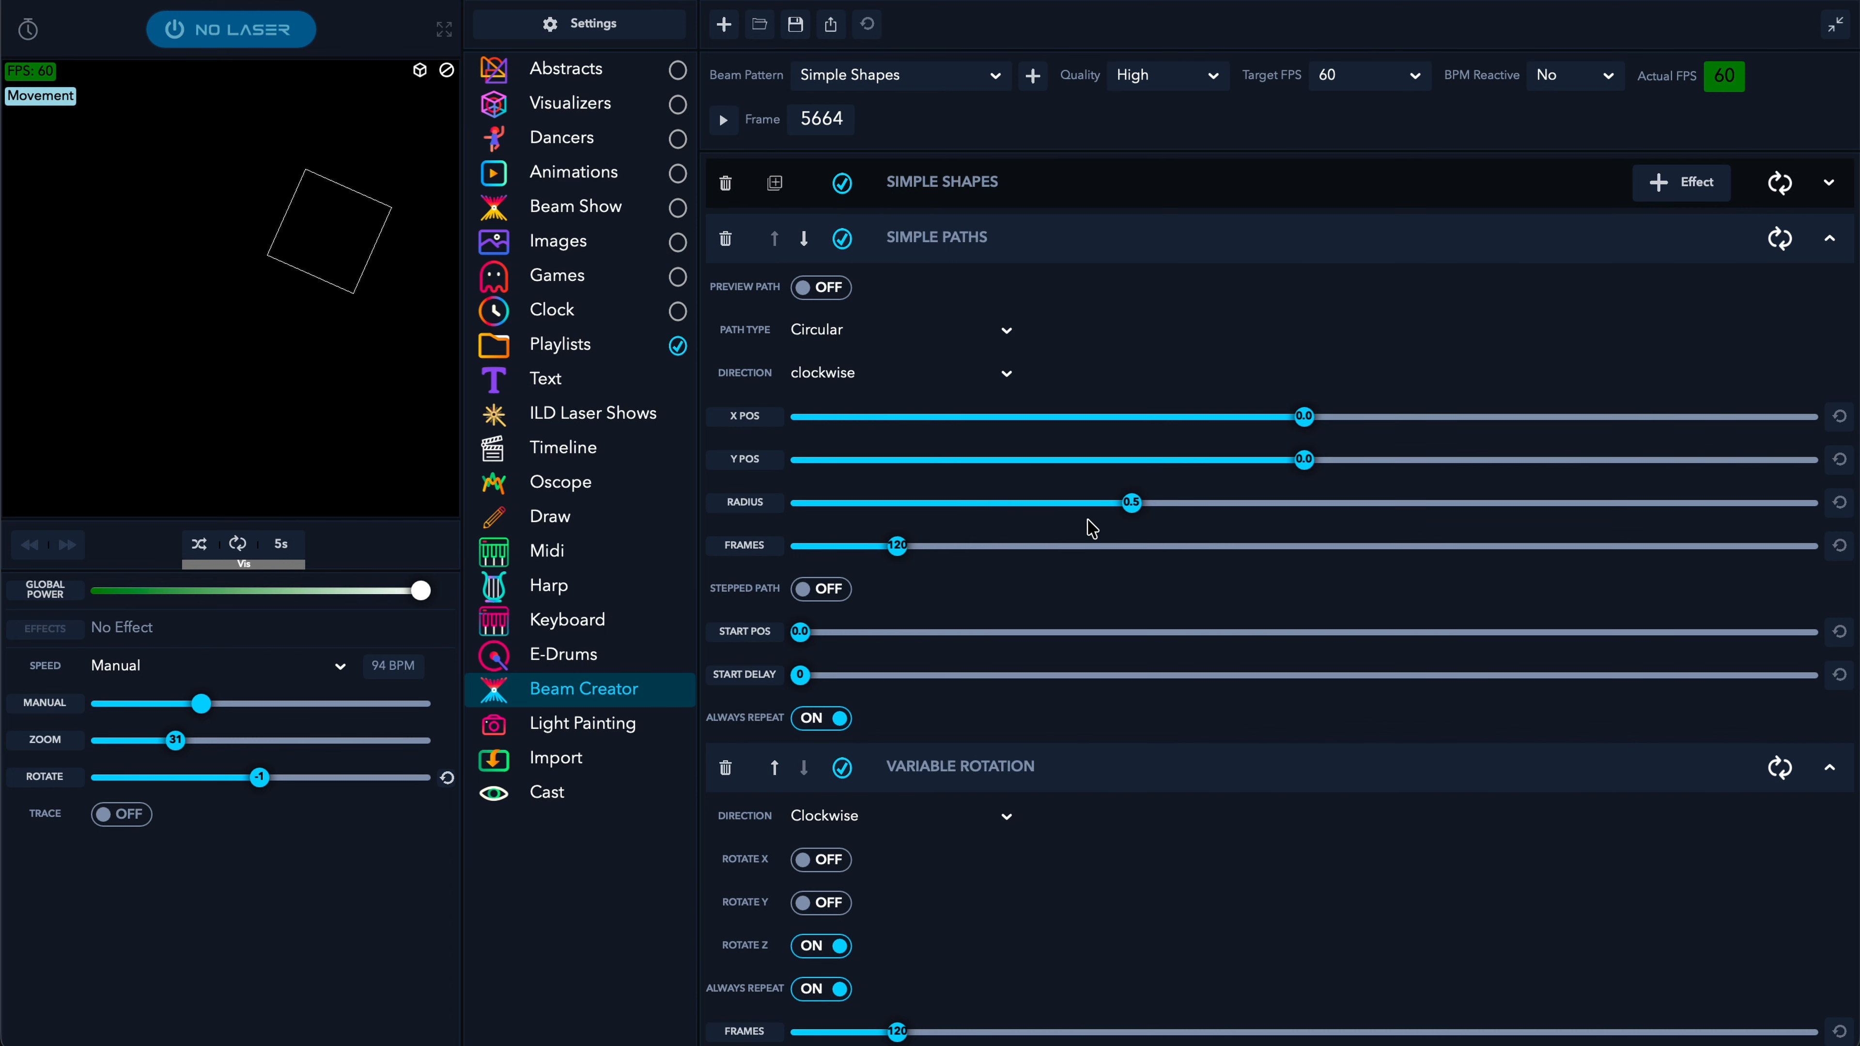
drag(1132, 503, 1231, 506)
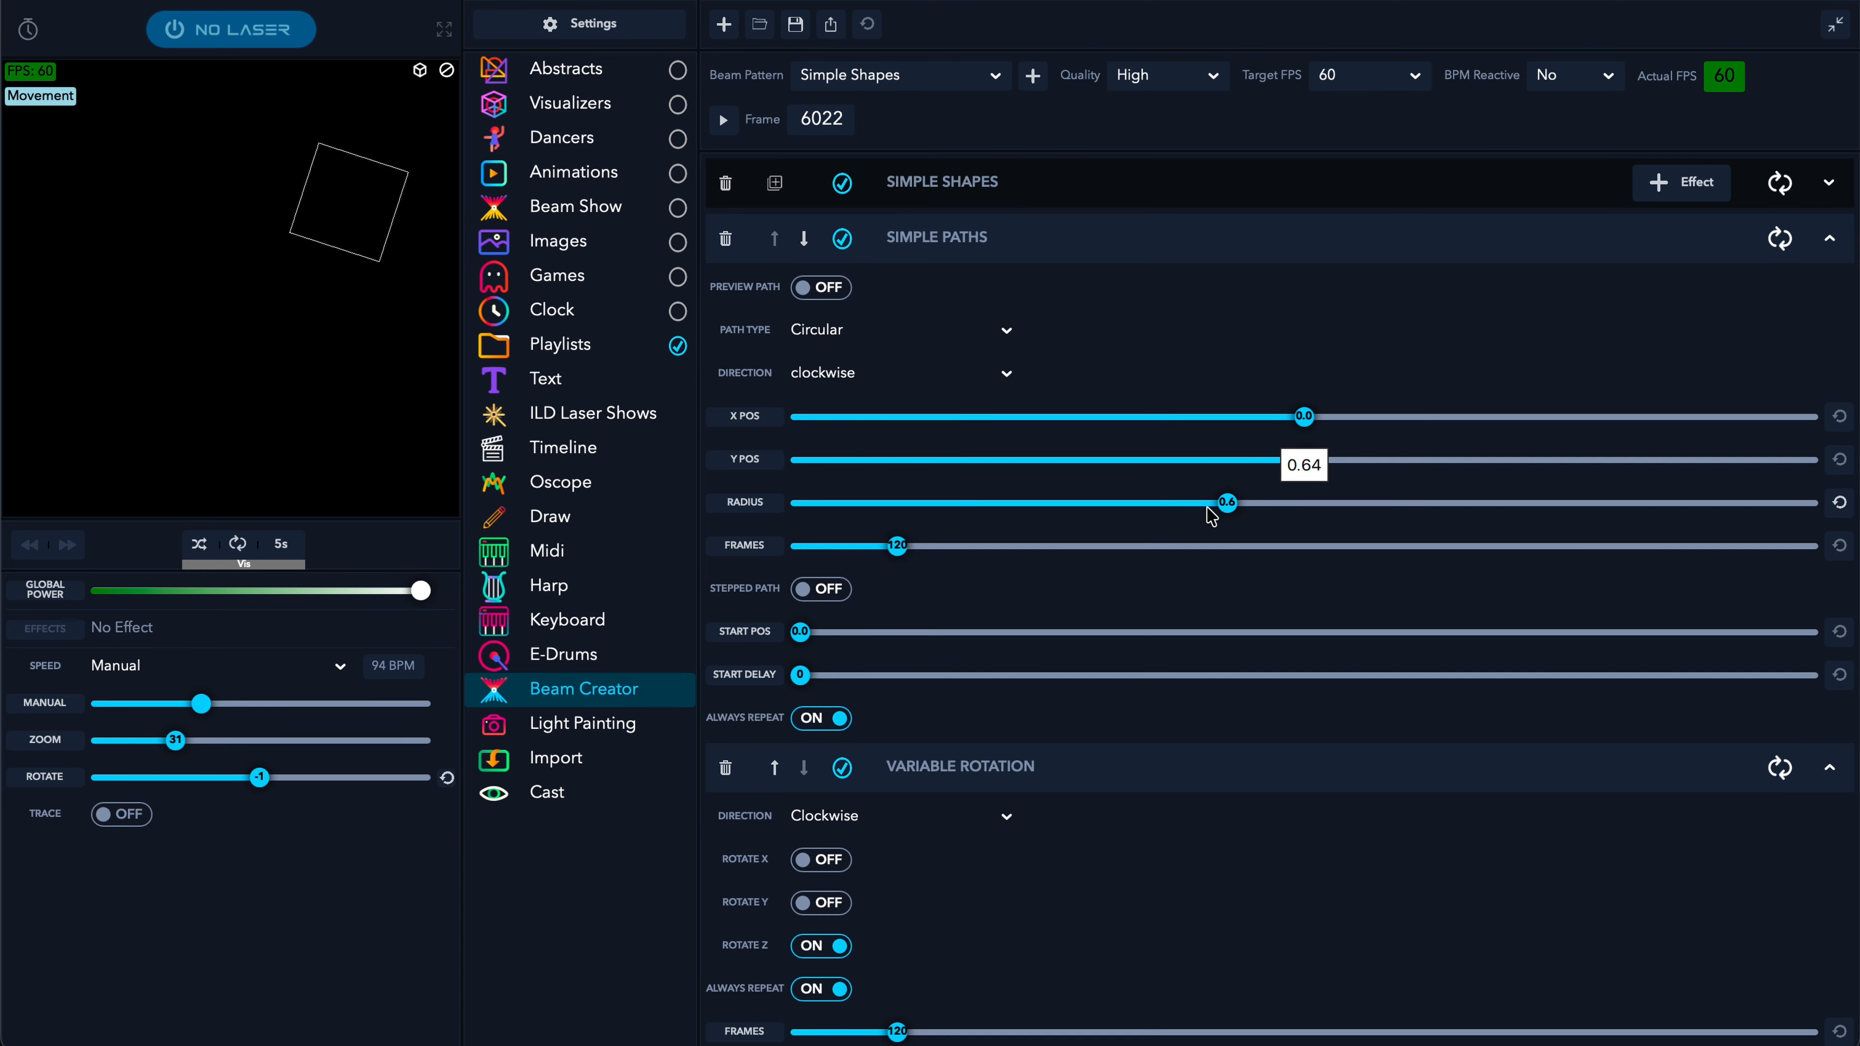
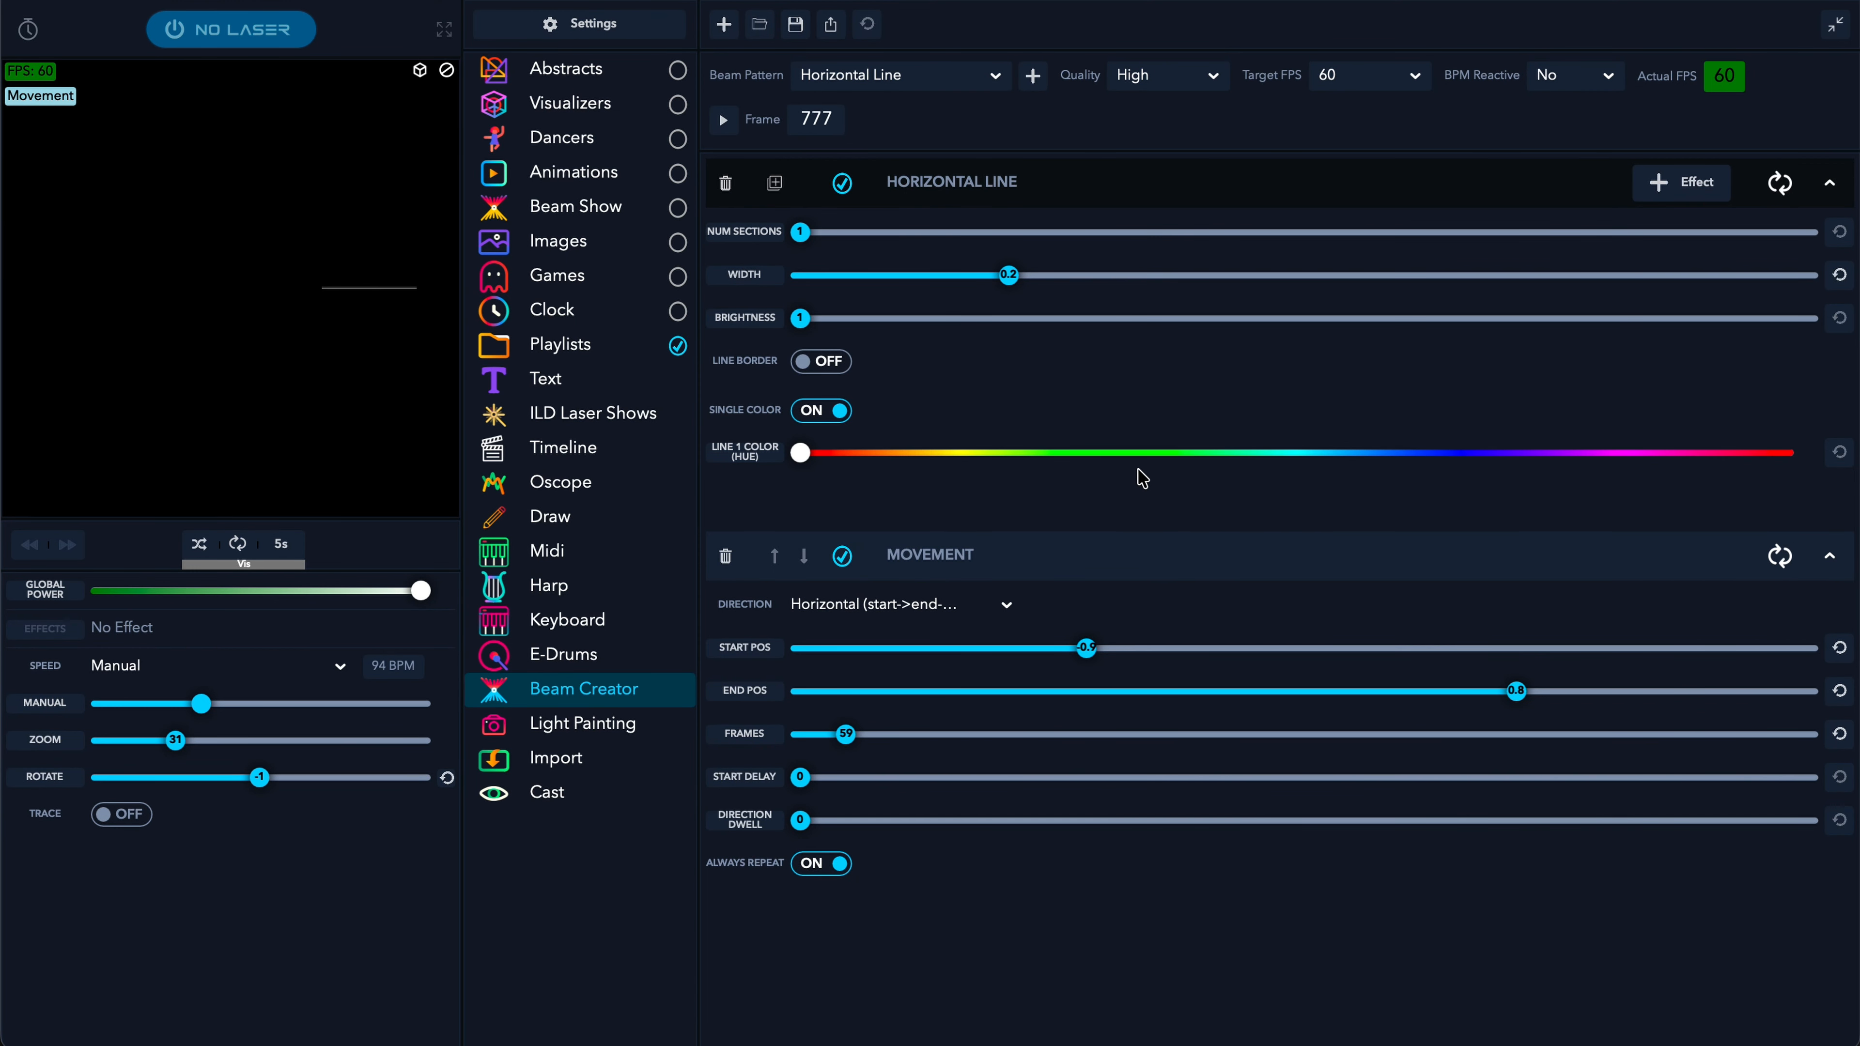
- Turn the sweeping line green, narrow its width to about 0.2, and cut Movement to 37 frames
click(1199, 454)
drag(1201, 461, 1129, 456)
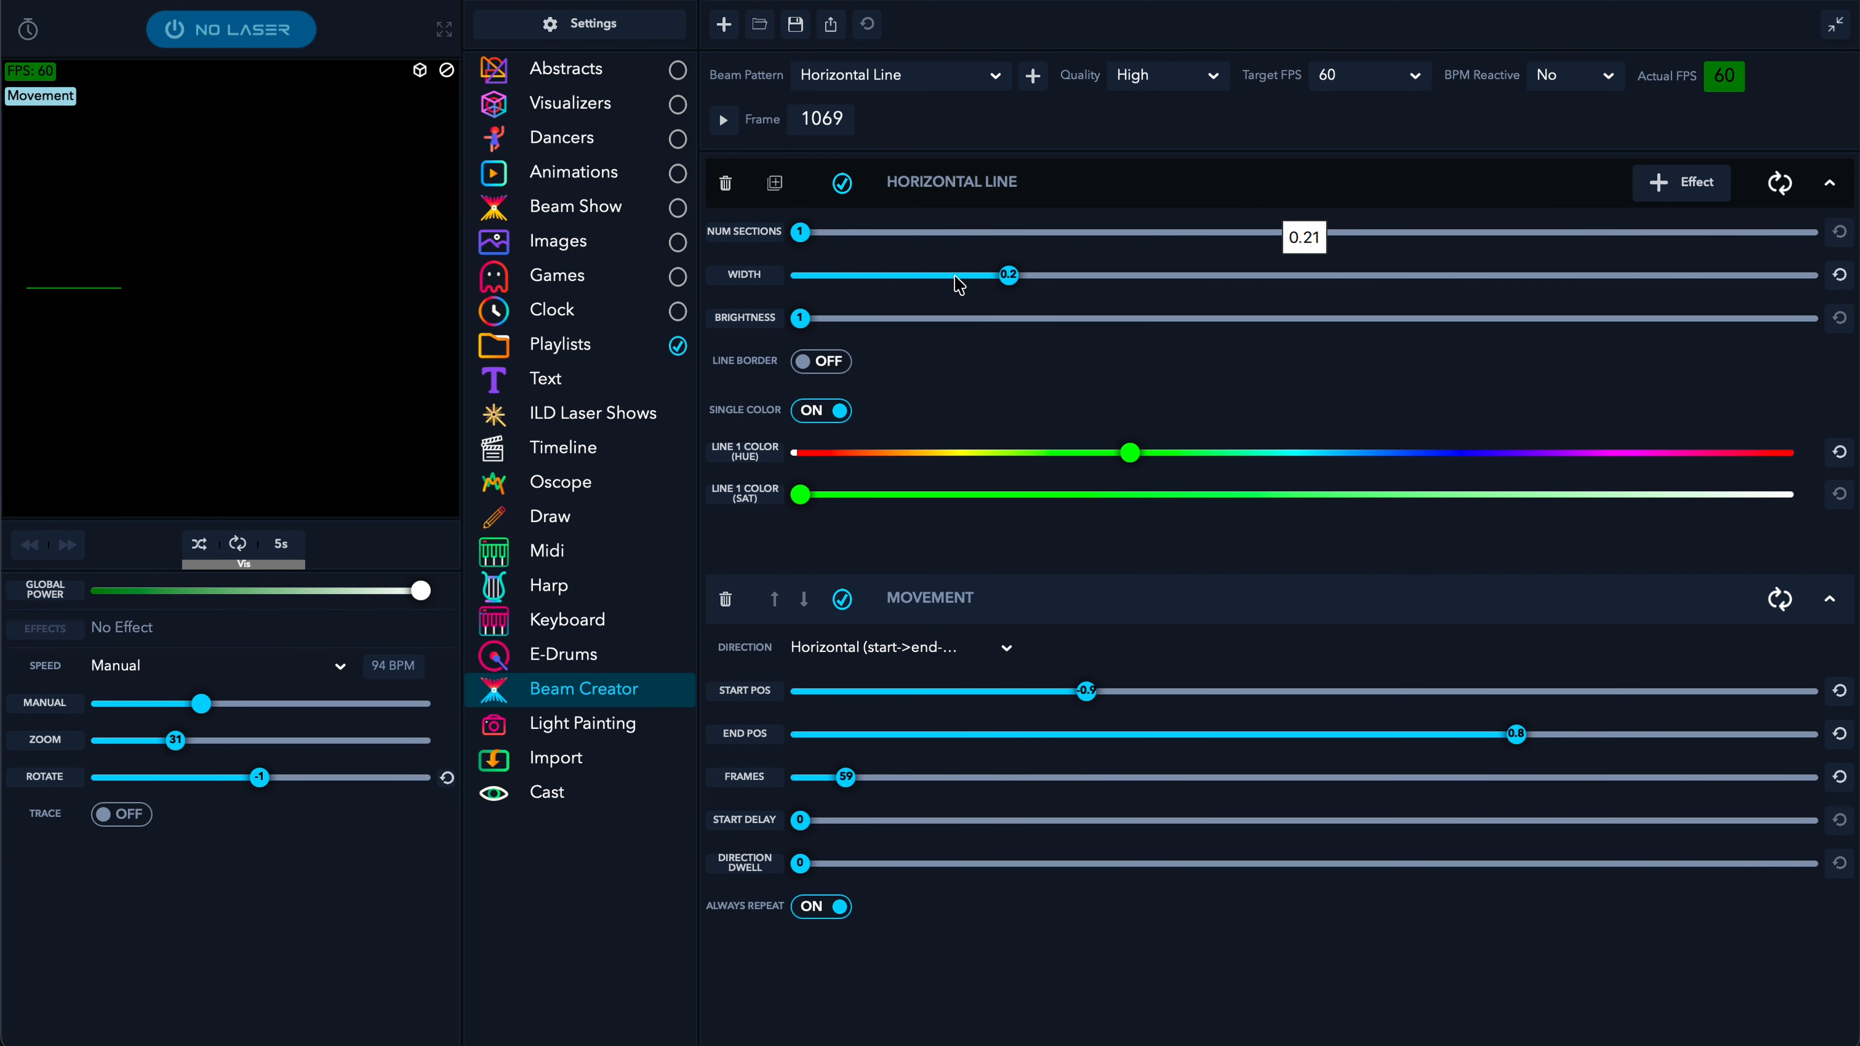
mouse_move(982, 283)
mouse_down()
mouse_move(1002, 283)
mouse_move(953, 282)
mouse_up()
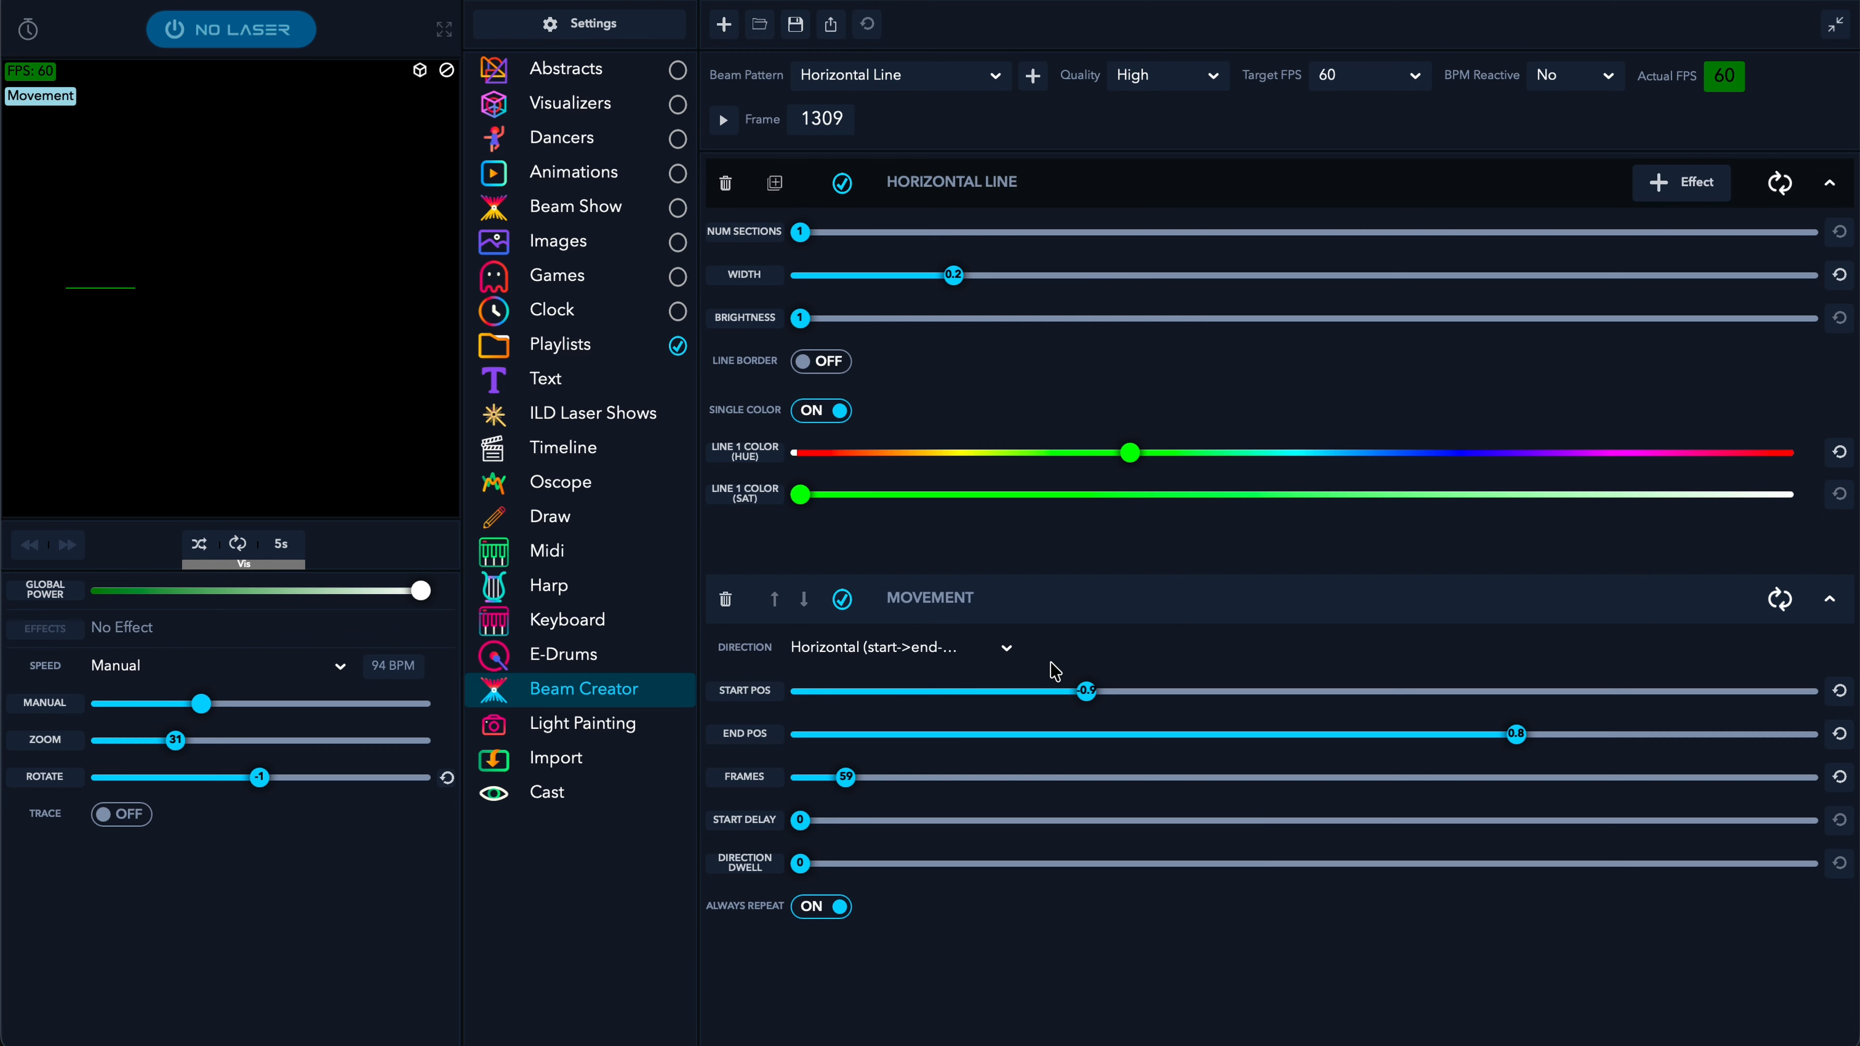
drag(849, 790, 837, 792)
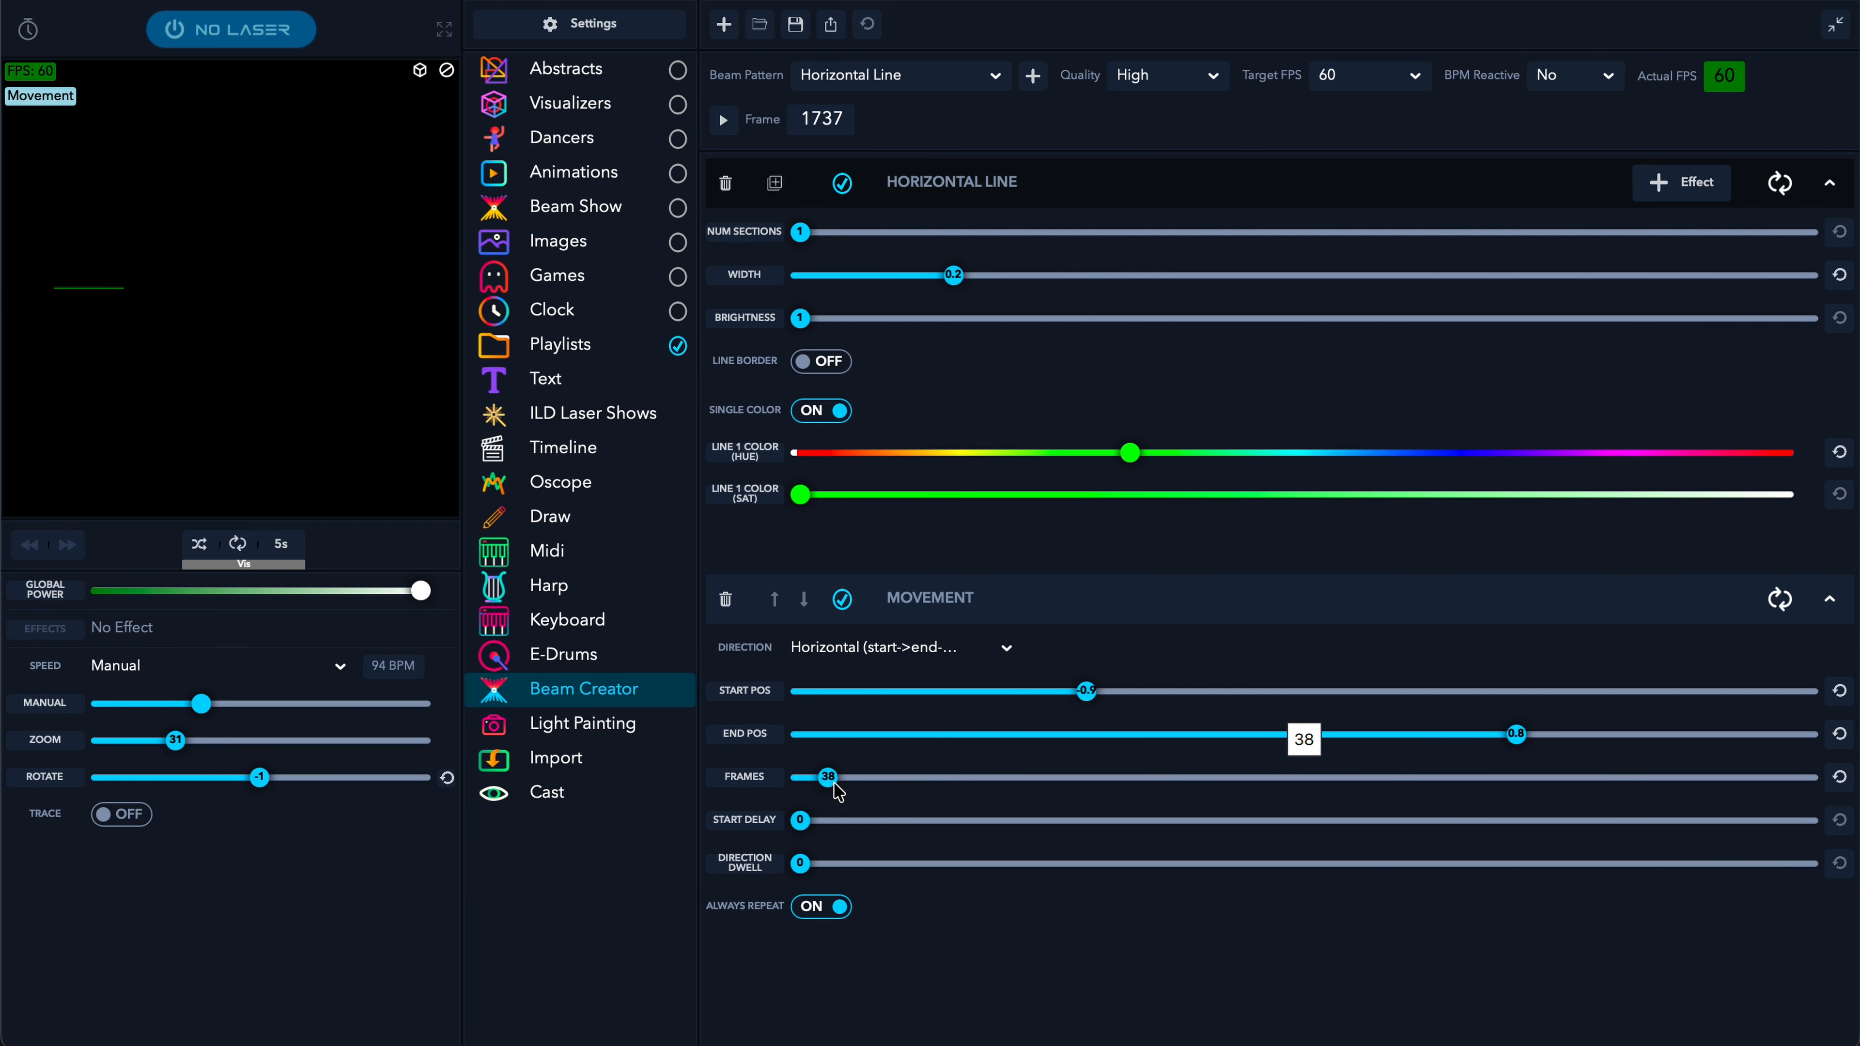
click(1194, 586)
click(1682, 181)
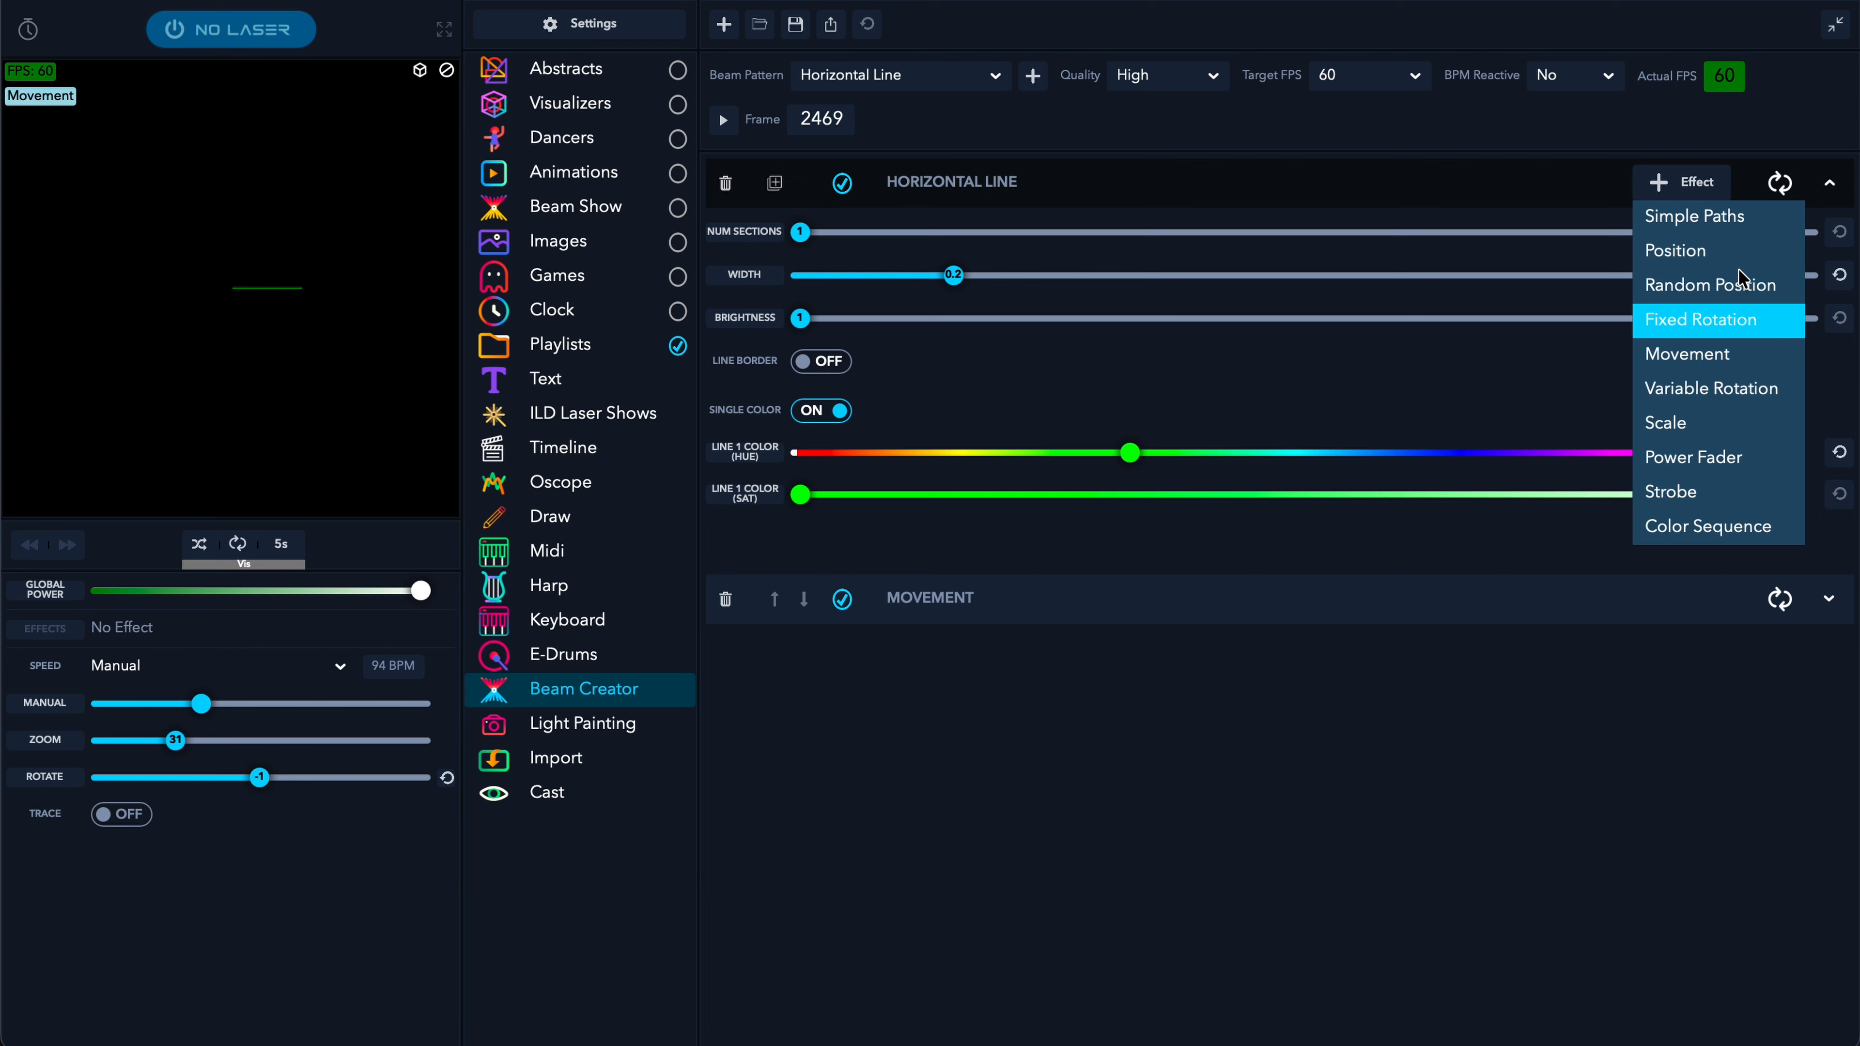
- Add a Position effect with Offset Y 0.8 to lift the green line toward the top
click(1749, 258)
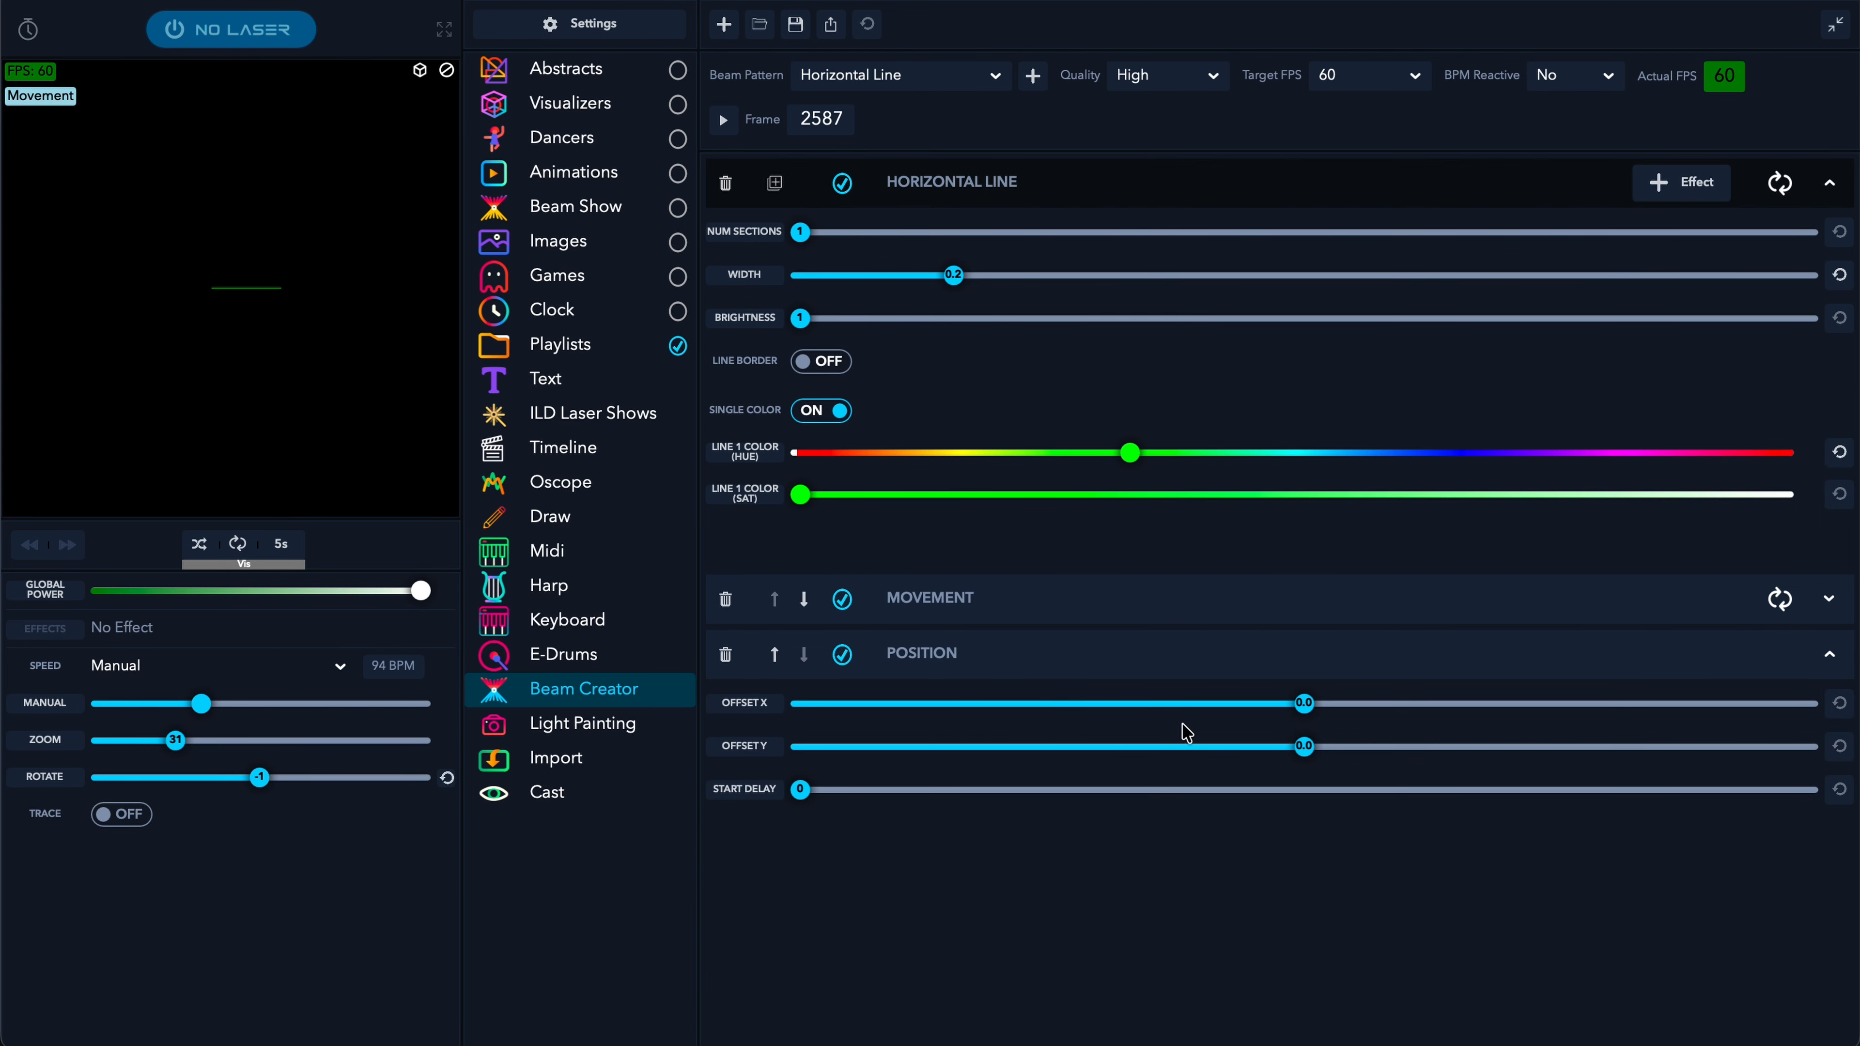
drag(1313, 748, 1503, 758)
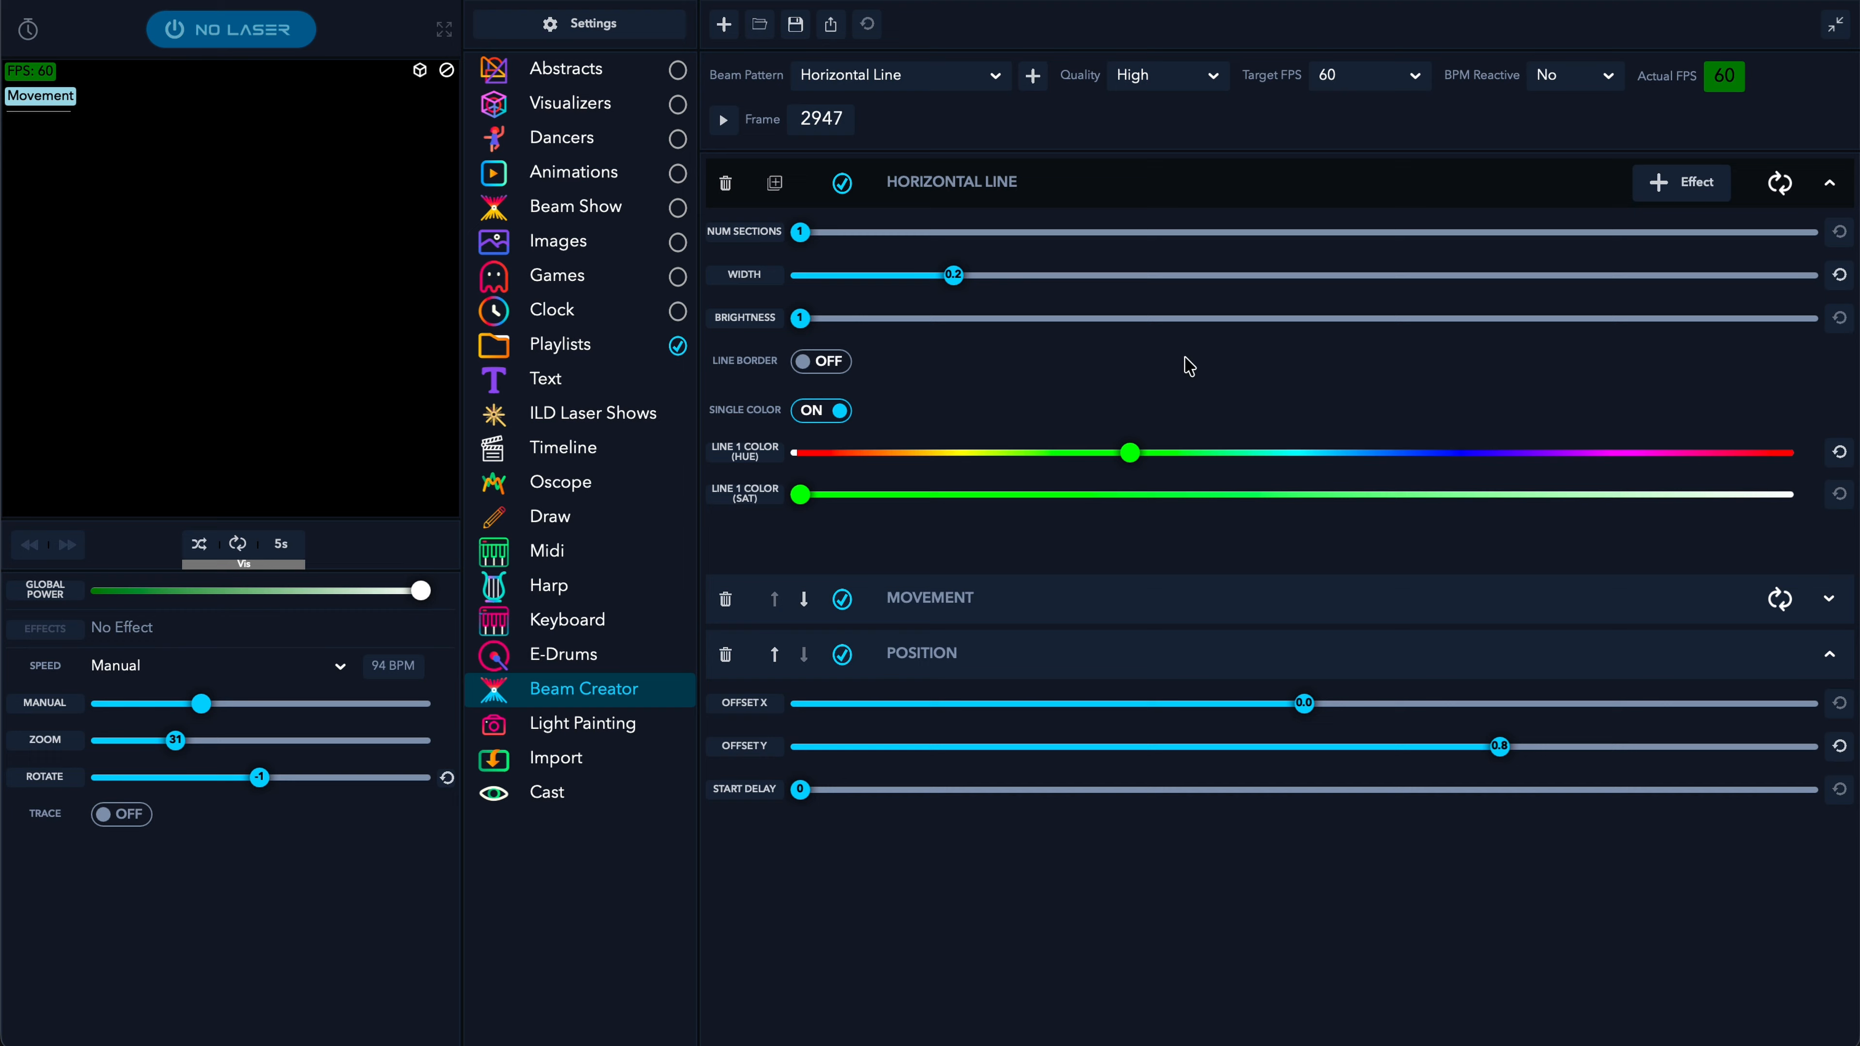
click(1128, 183)
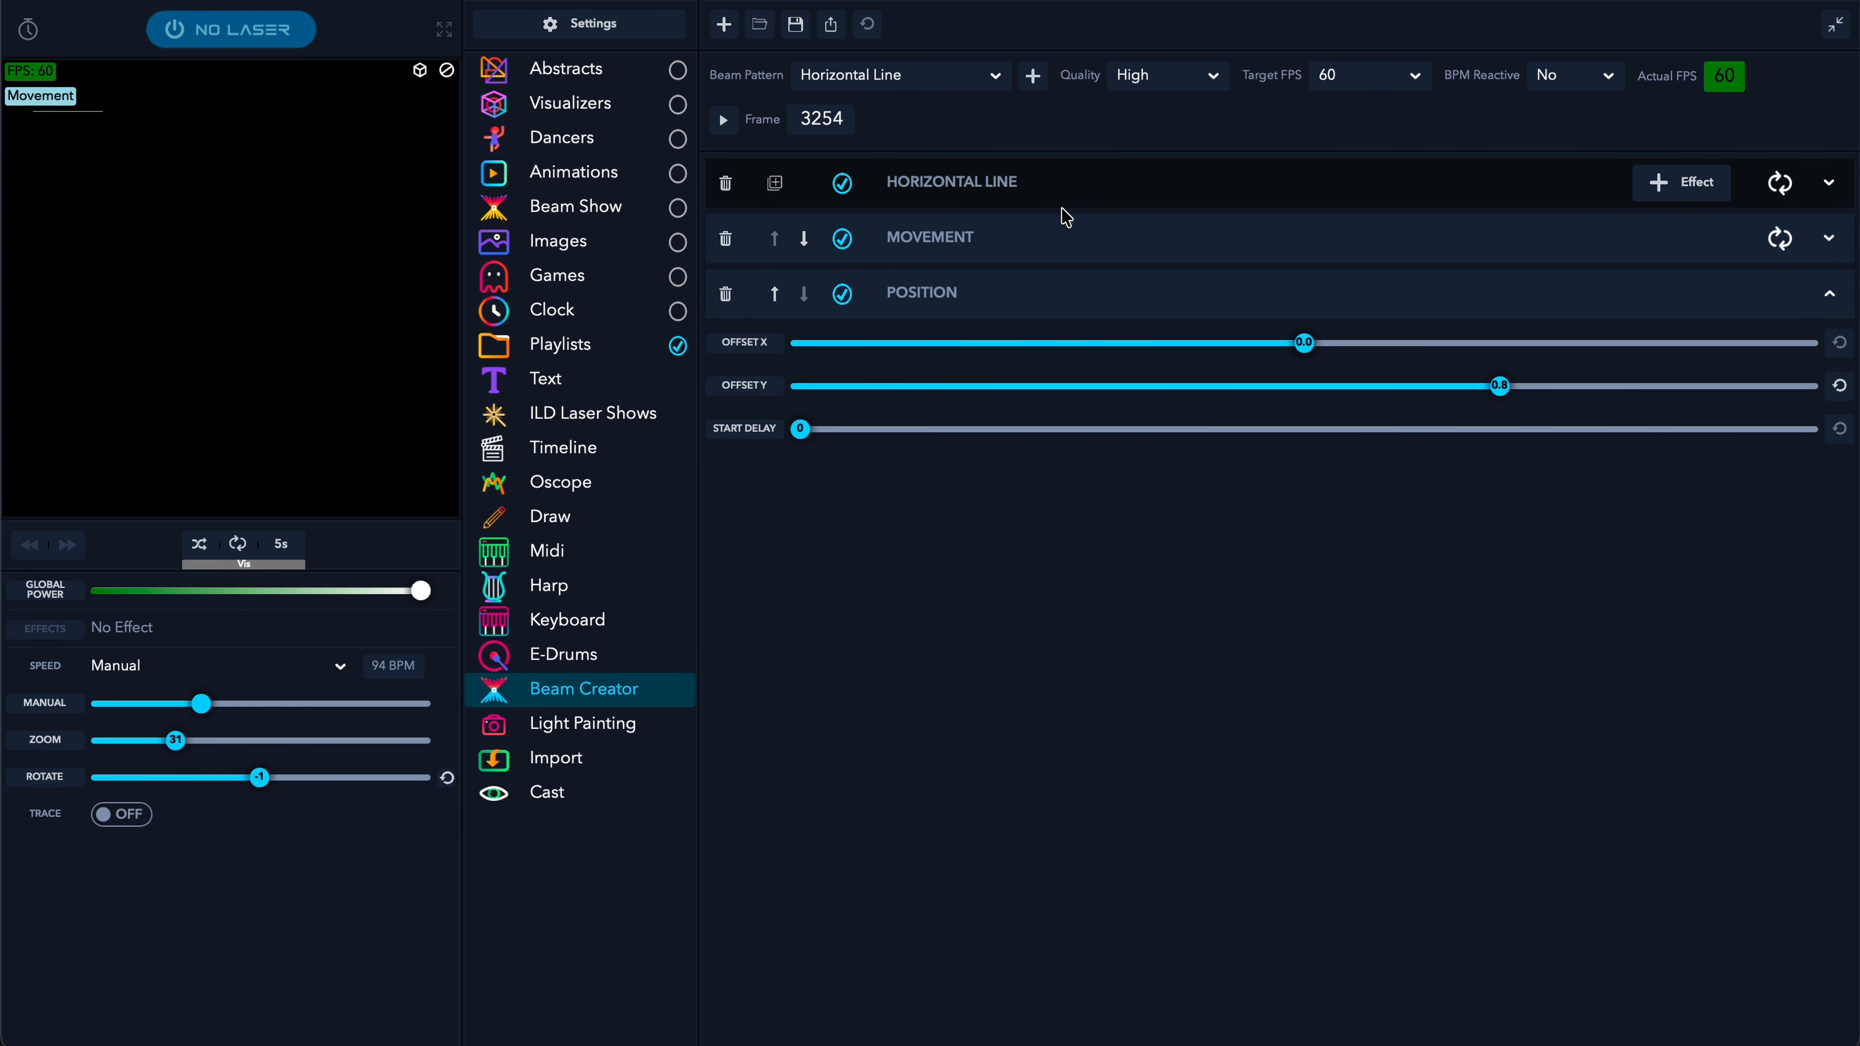
- Duplicate the line with its effects and turn the copy magenta
click(774, 183)
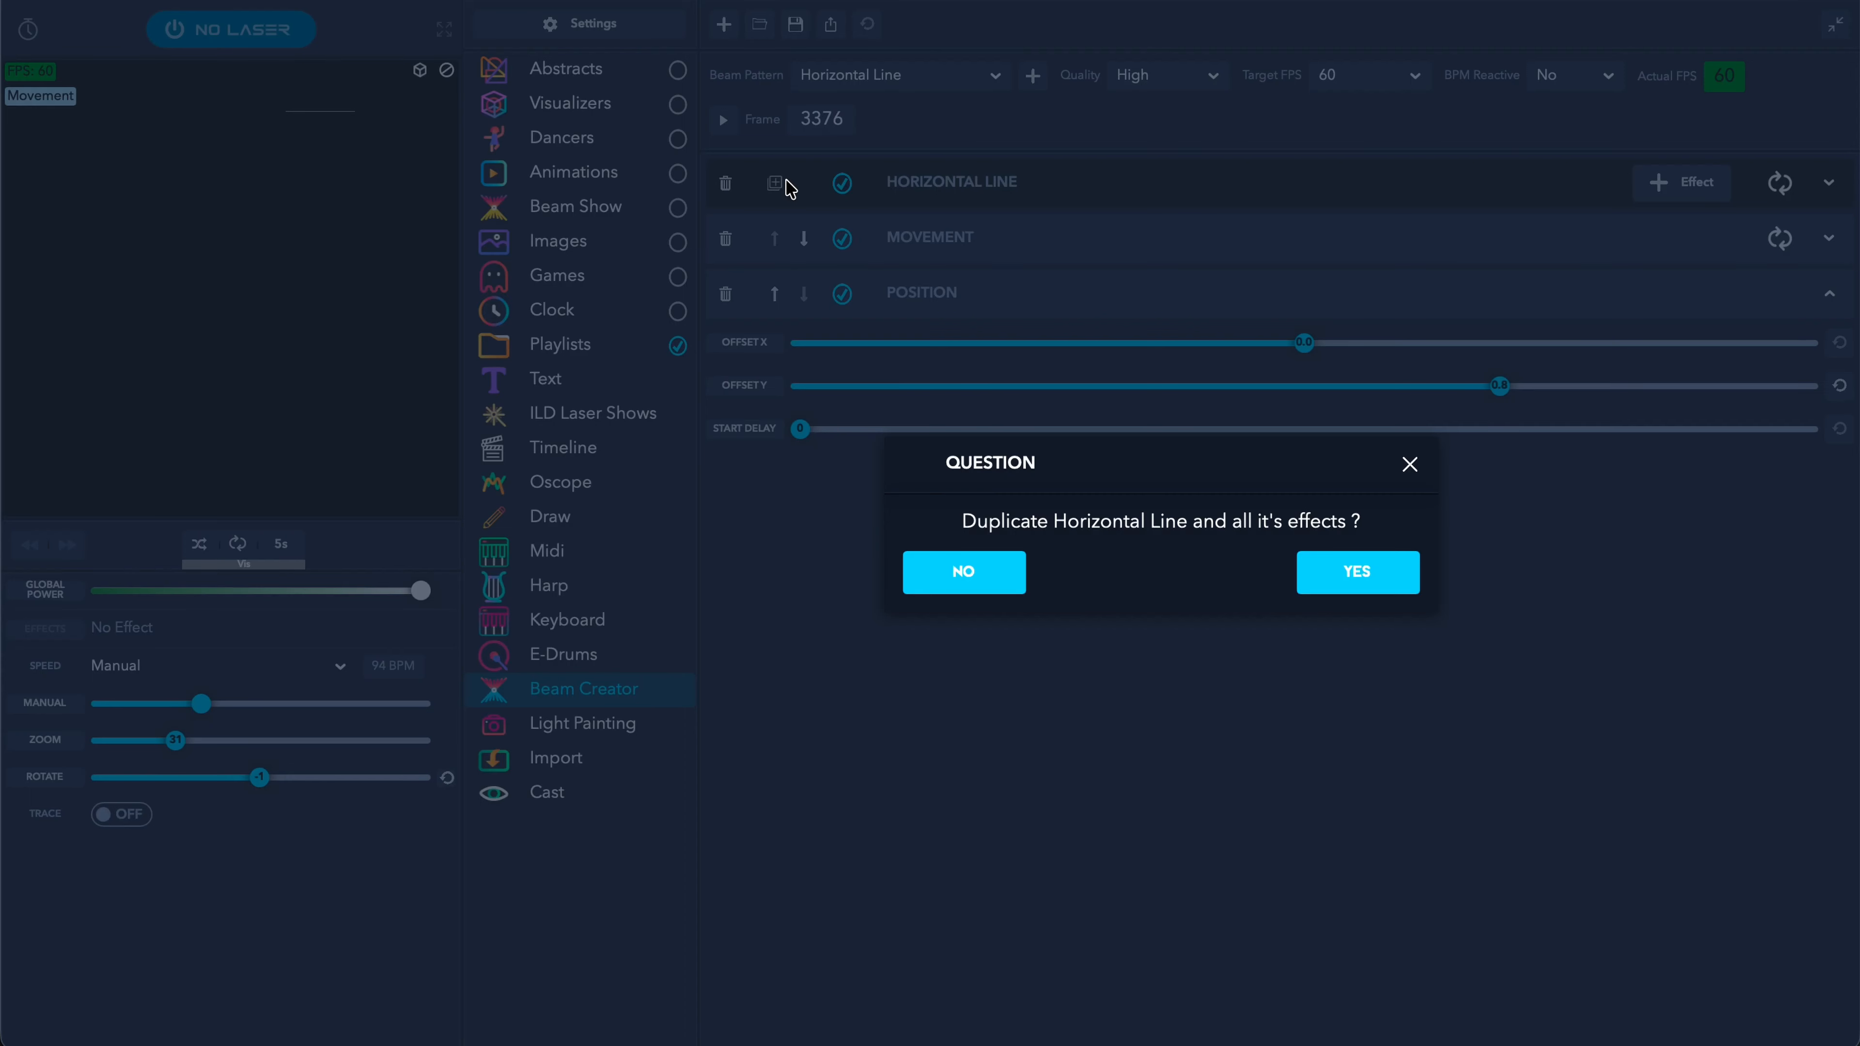
click(1364, 571)
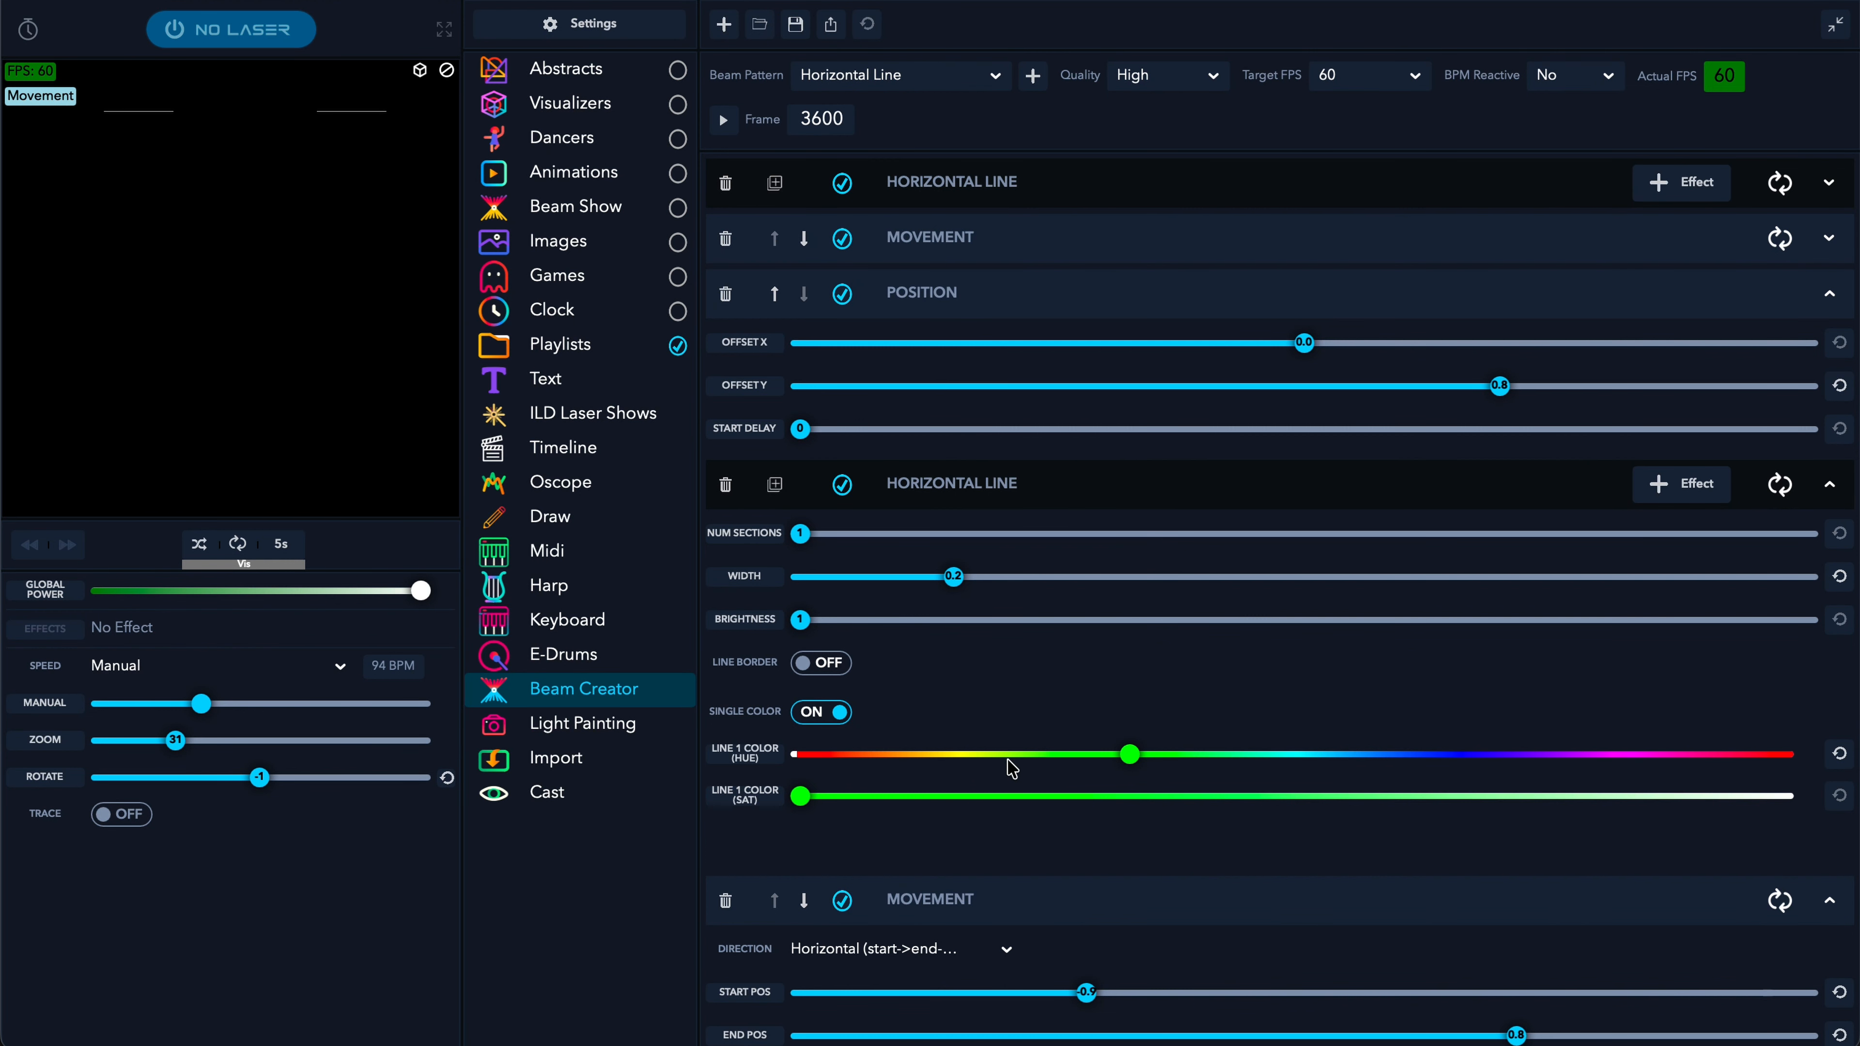
drag(1054, 755, 1644, 798)
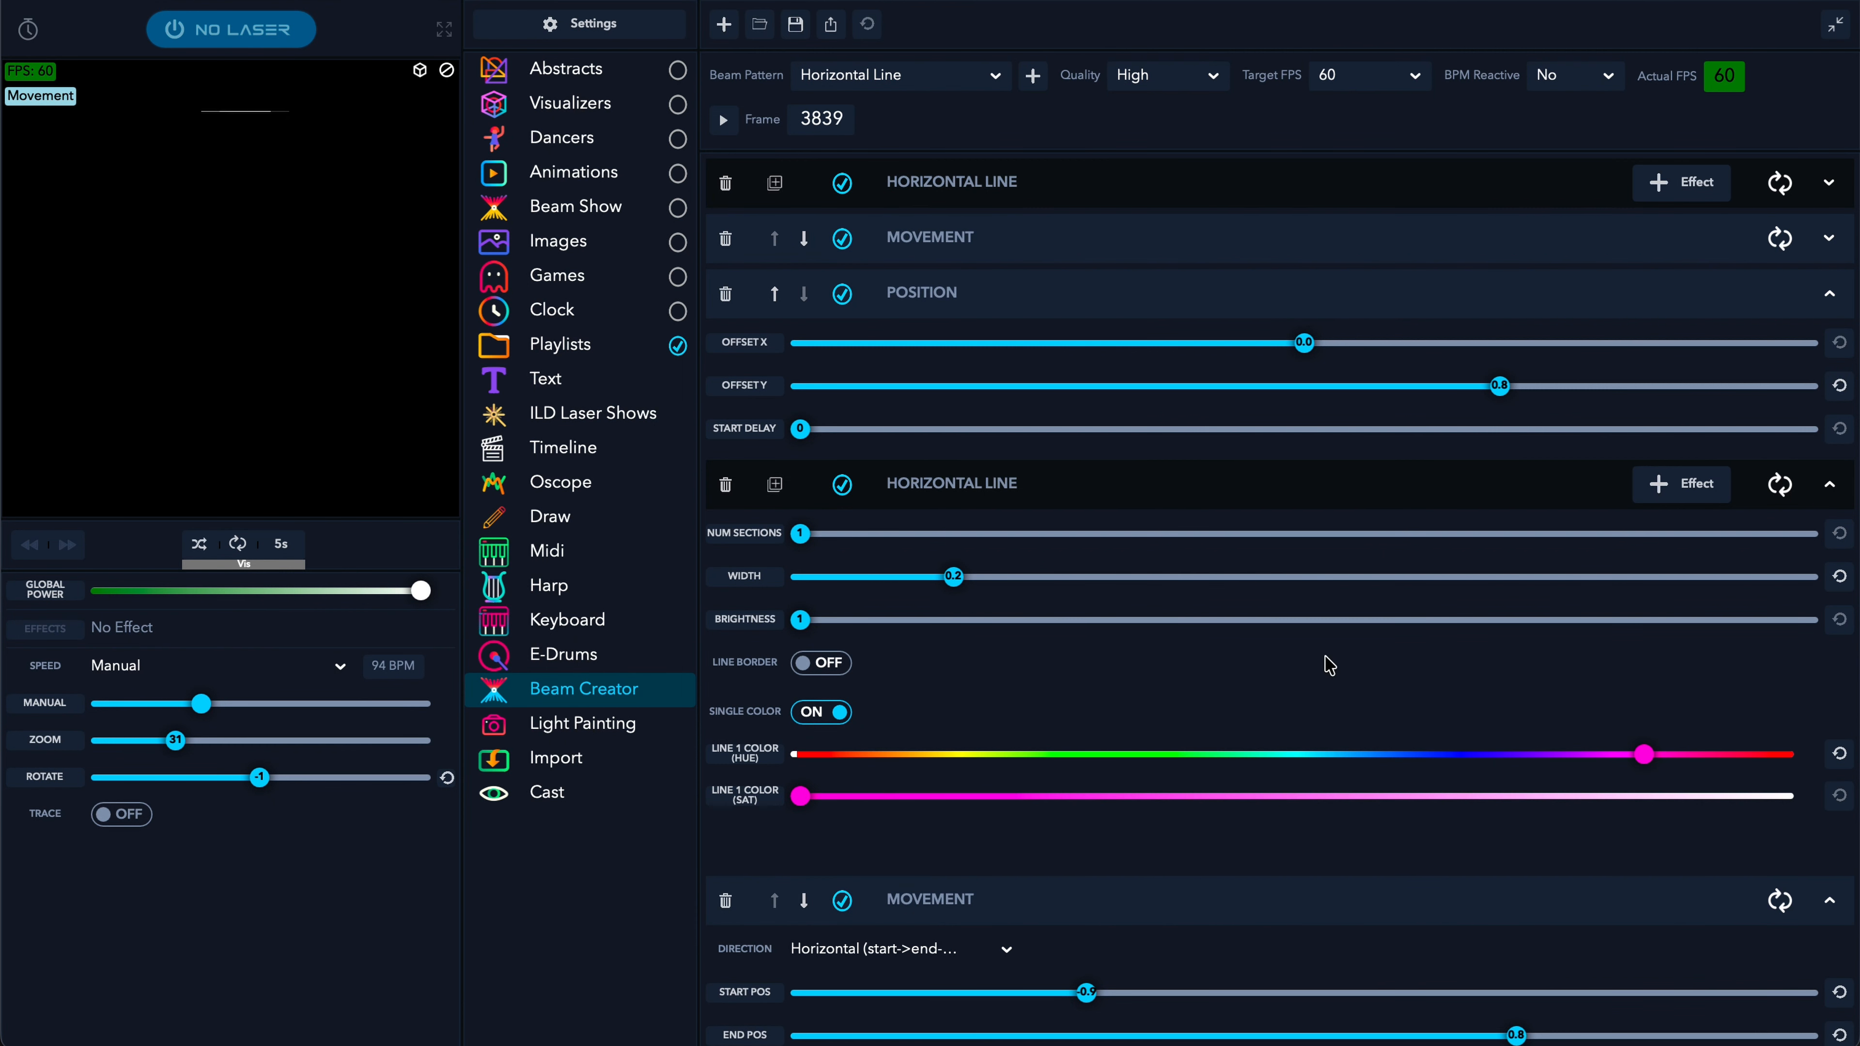
click(1179, 484)
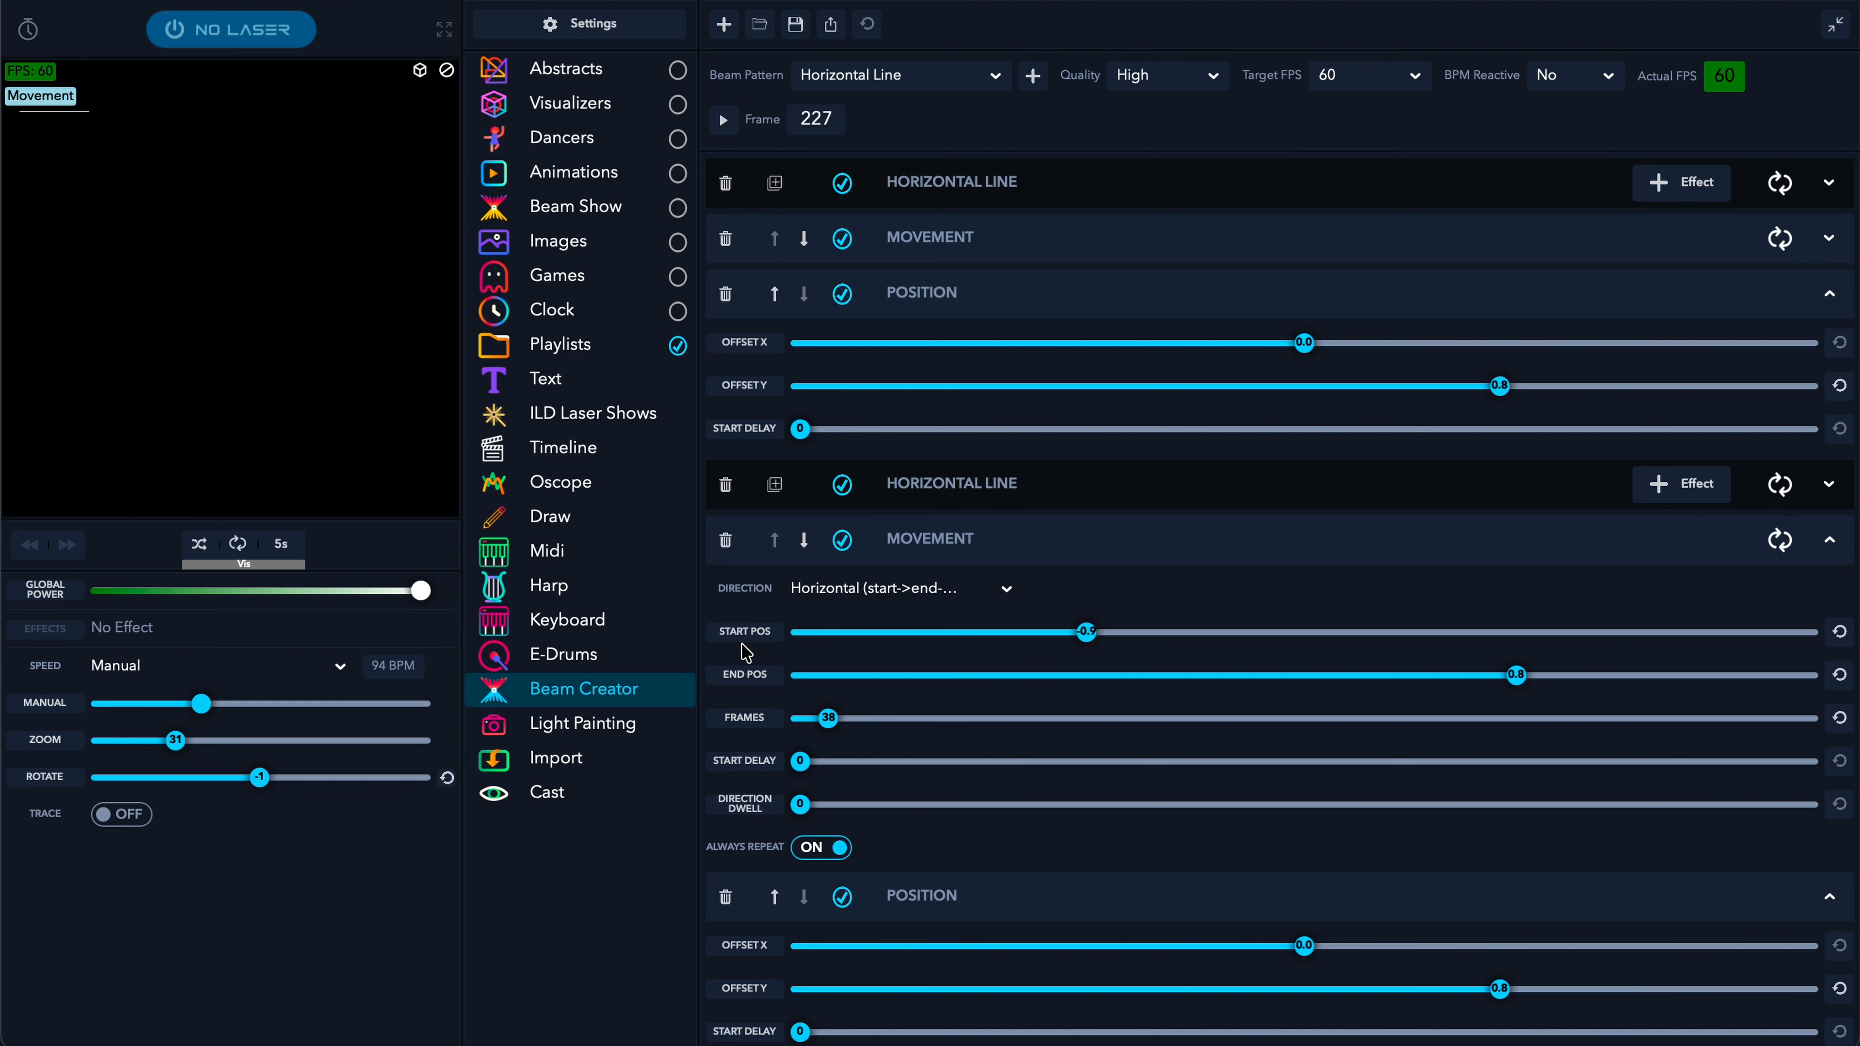
- Swap the copy's Start and End Pos values so it sweeps opposite the green line
double_click(1089, 631)
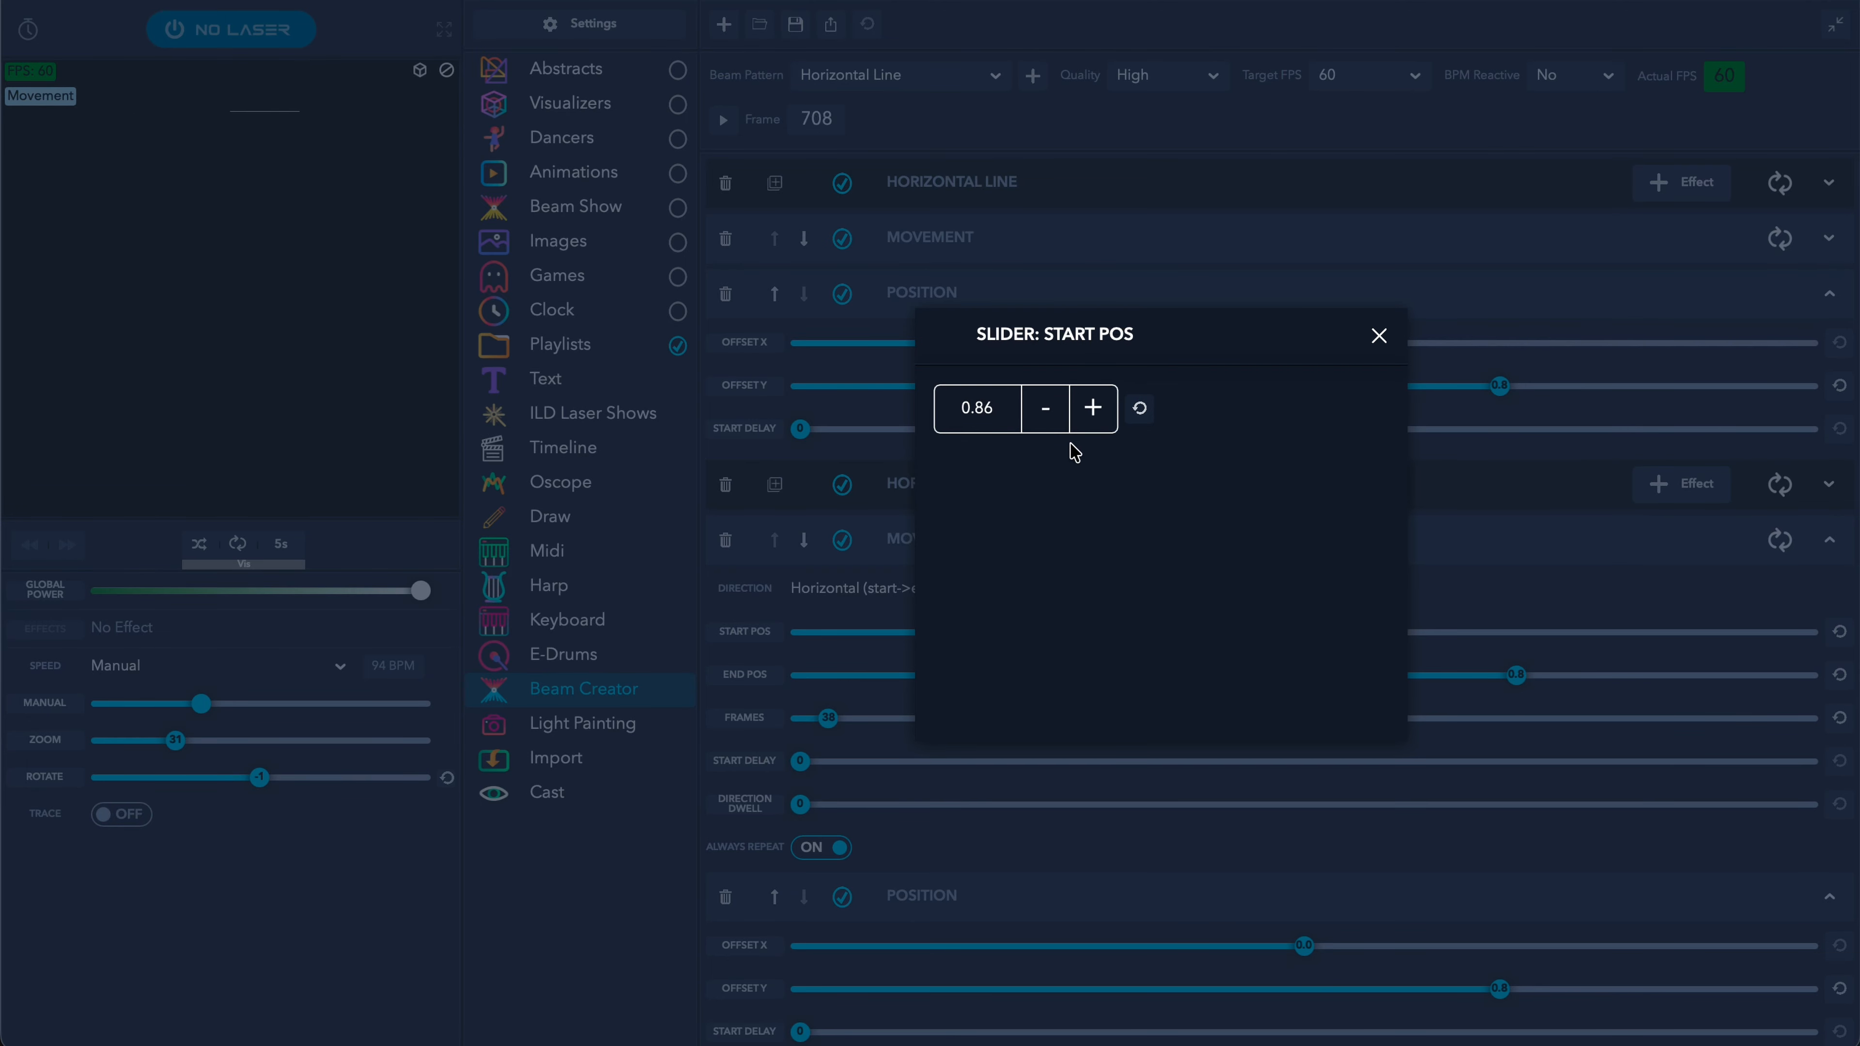
click(1376, 338)
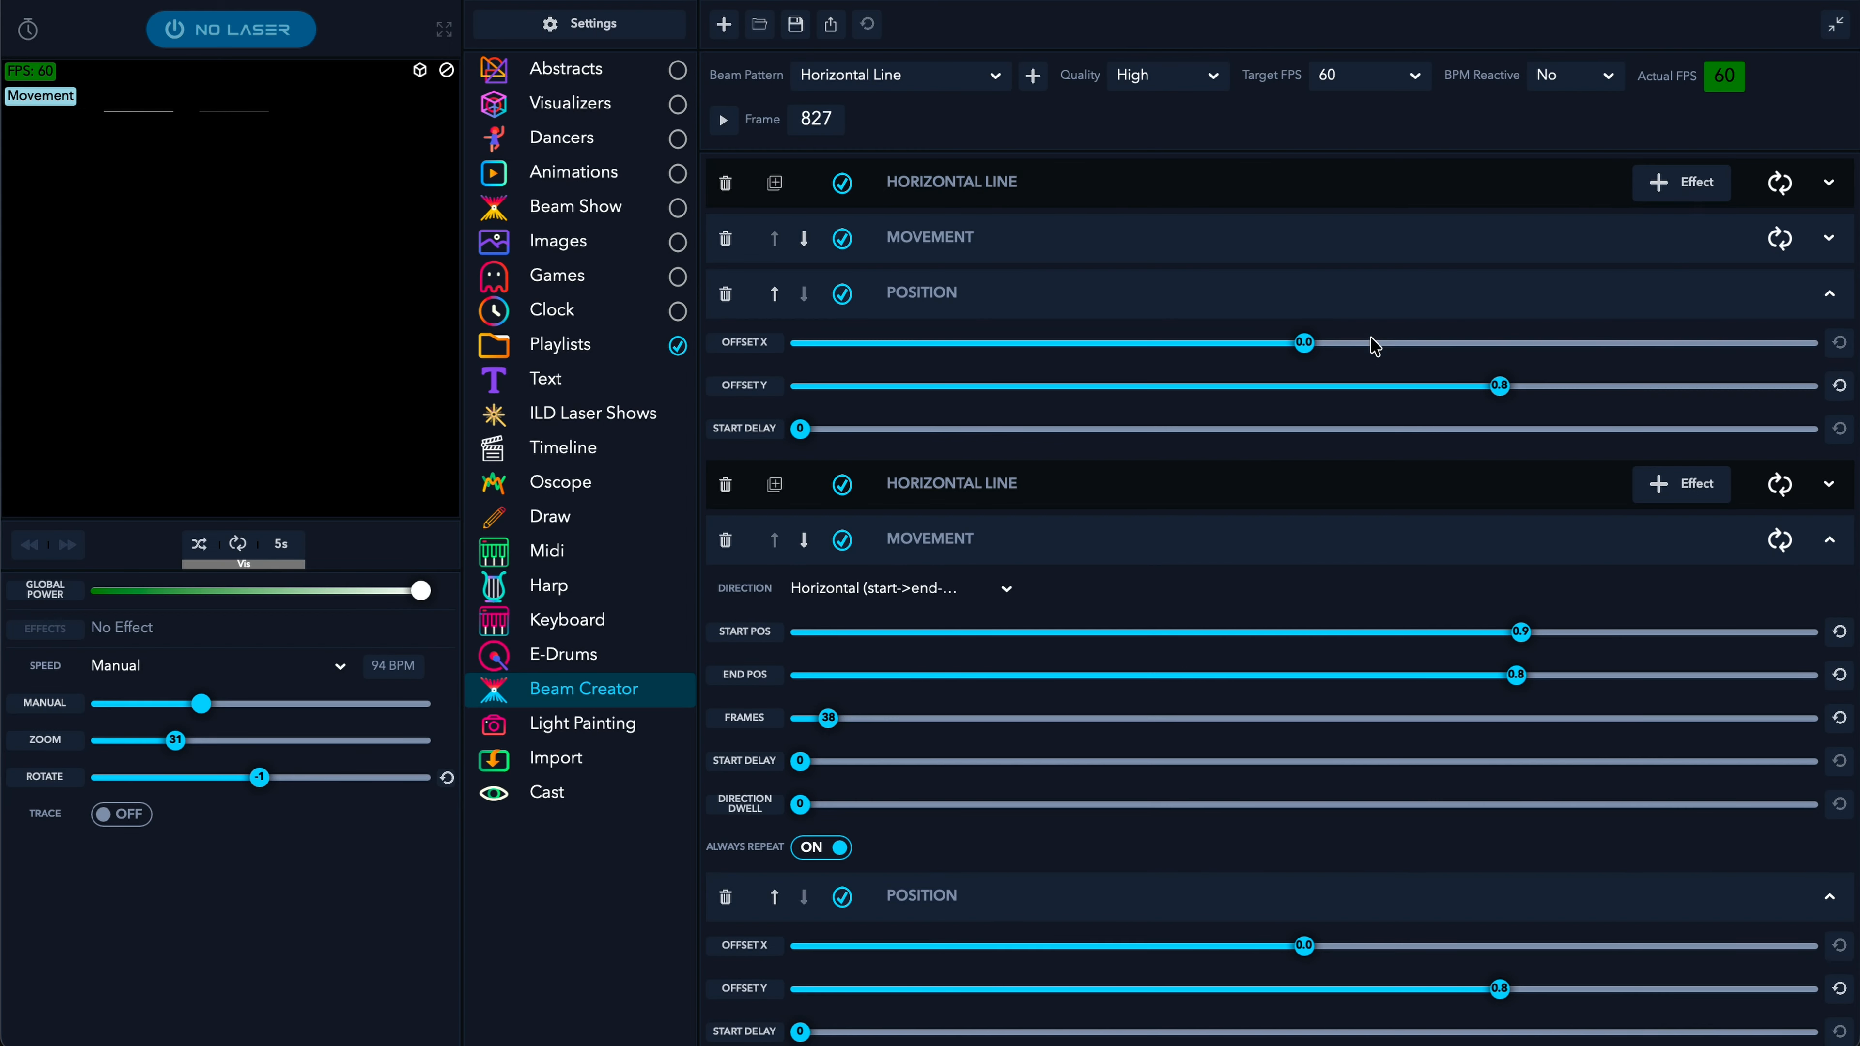
double_click(1515, 676)
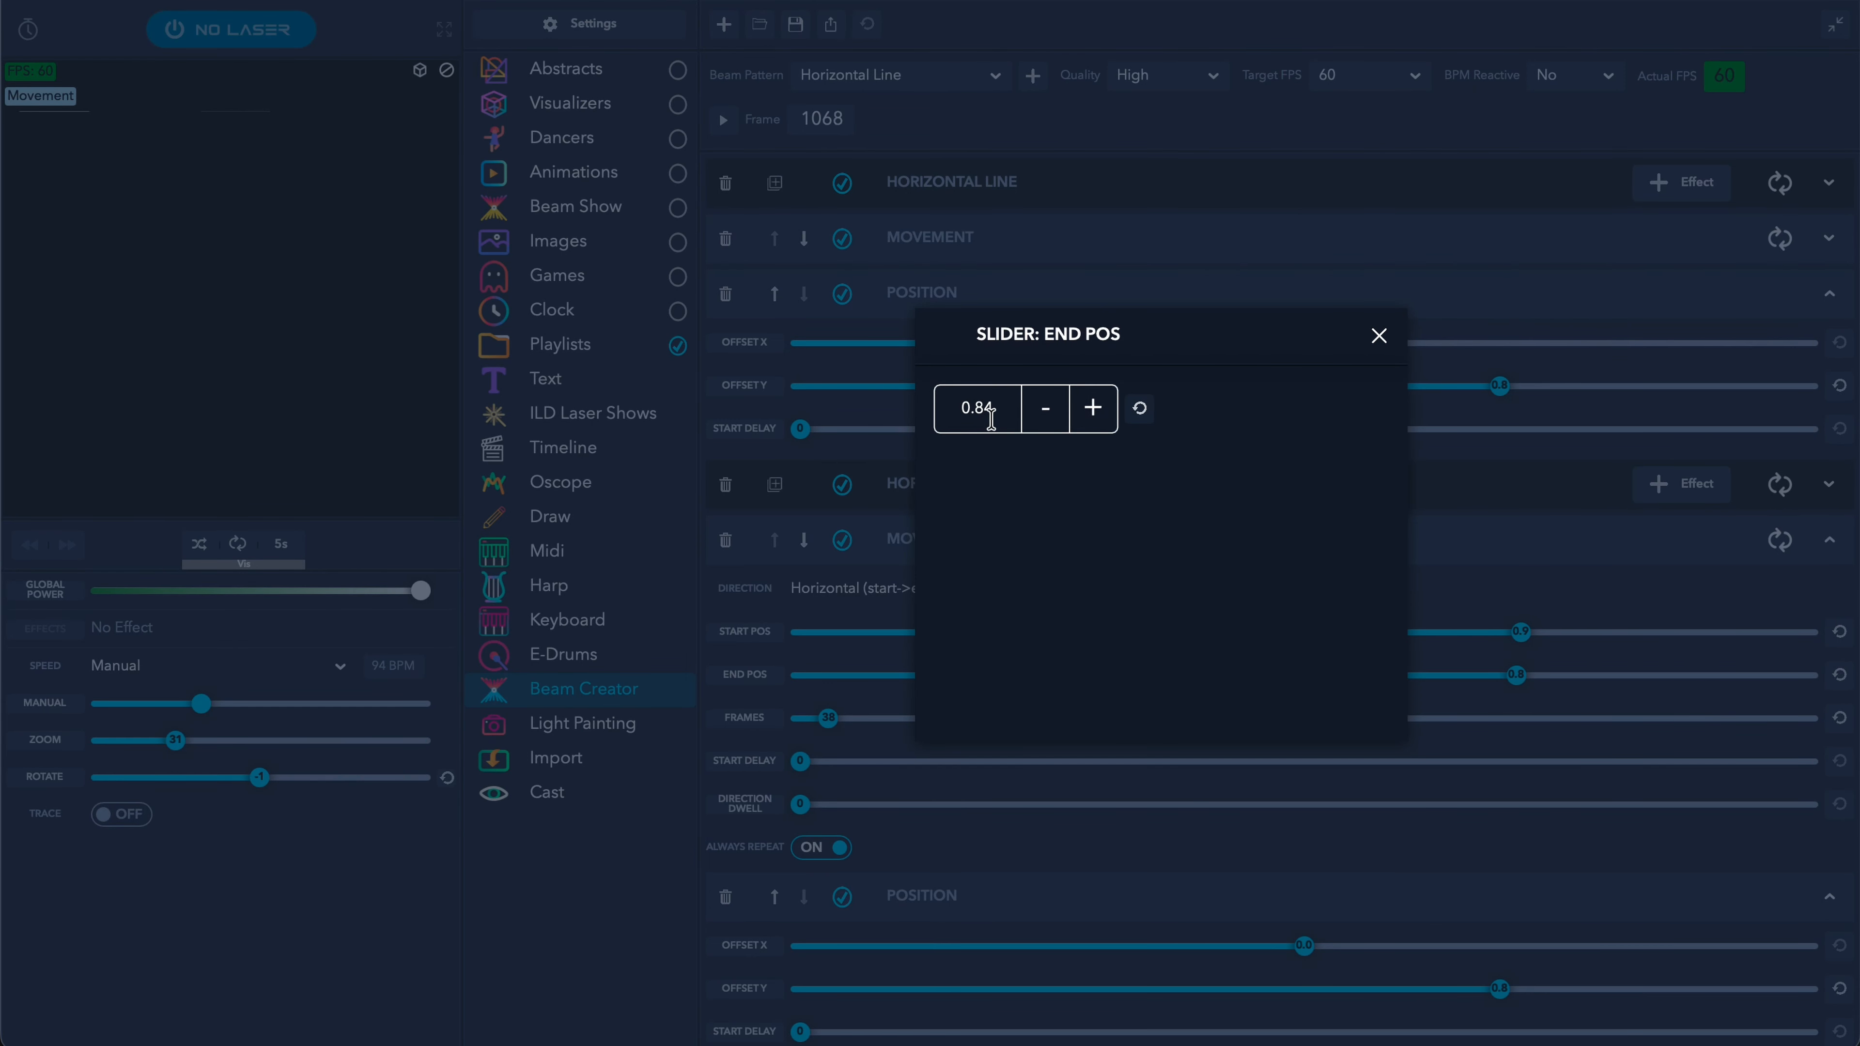
click(1378, 336)
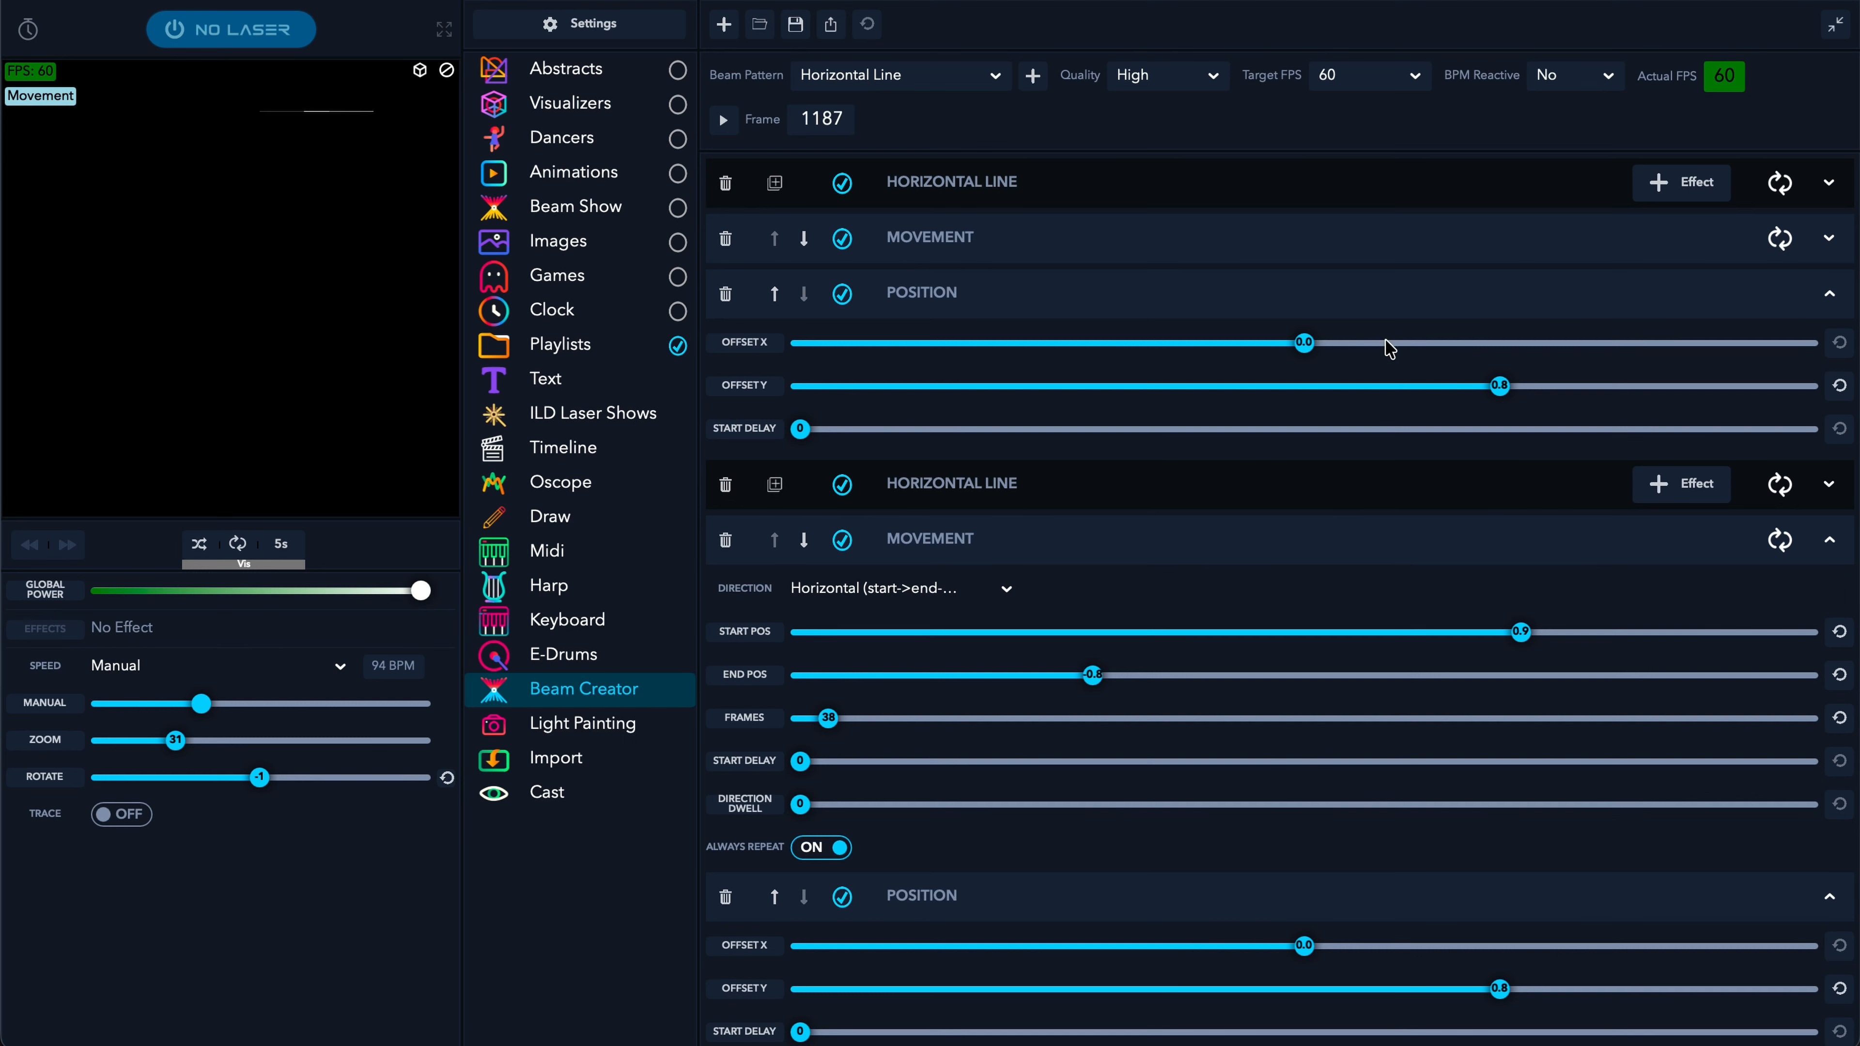
click(724, 125)
click(1197, 555)
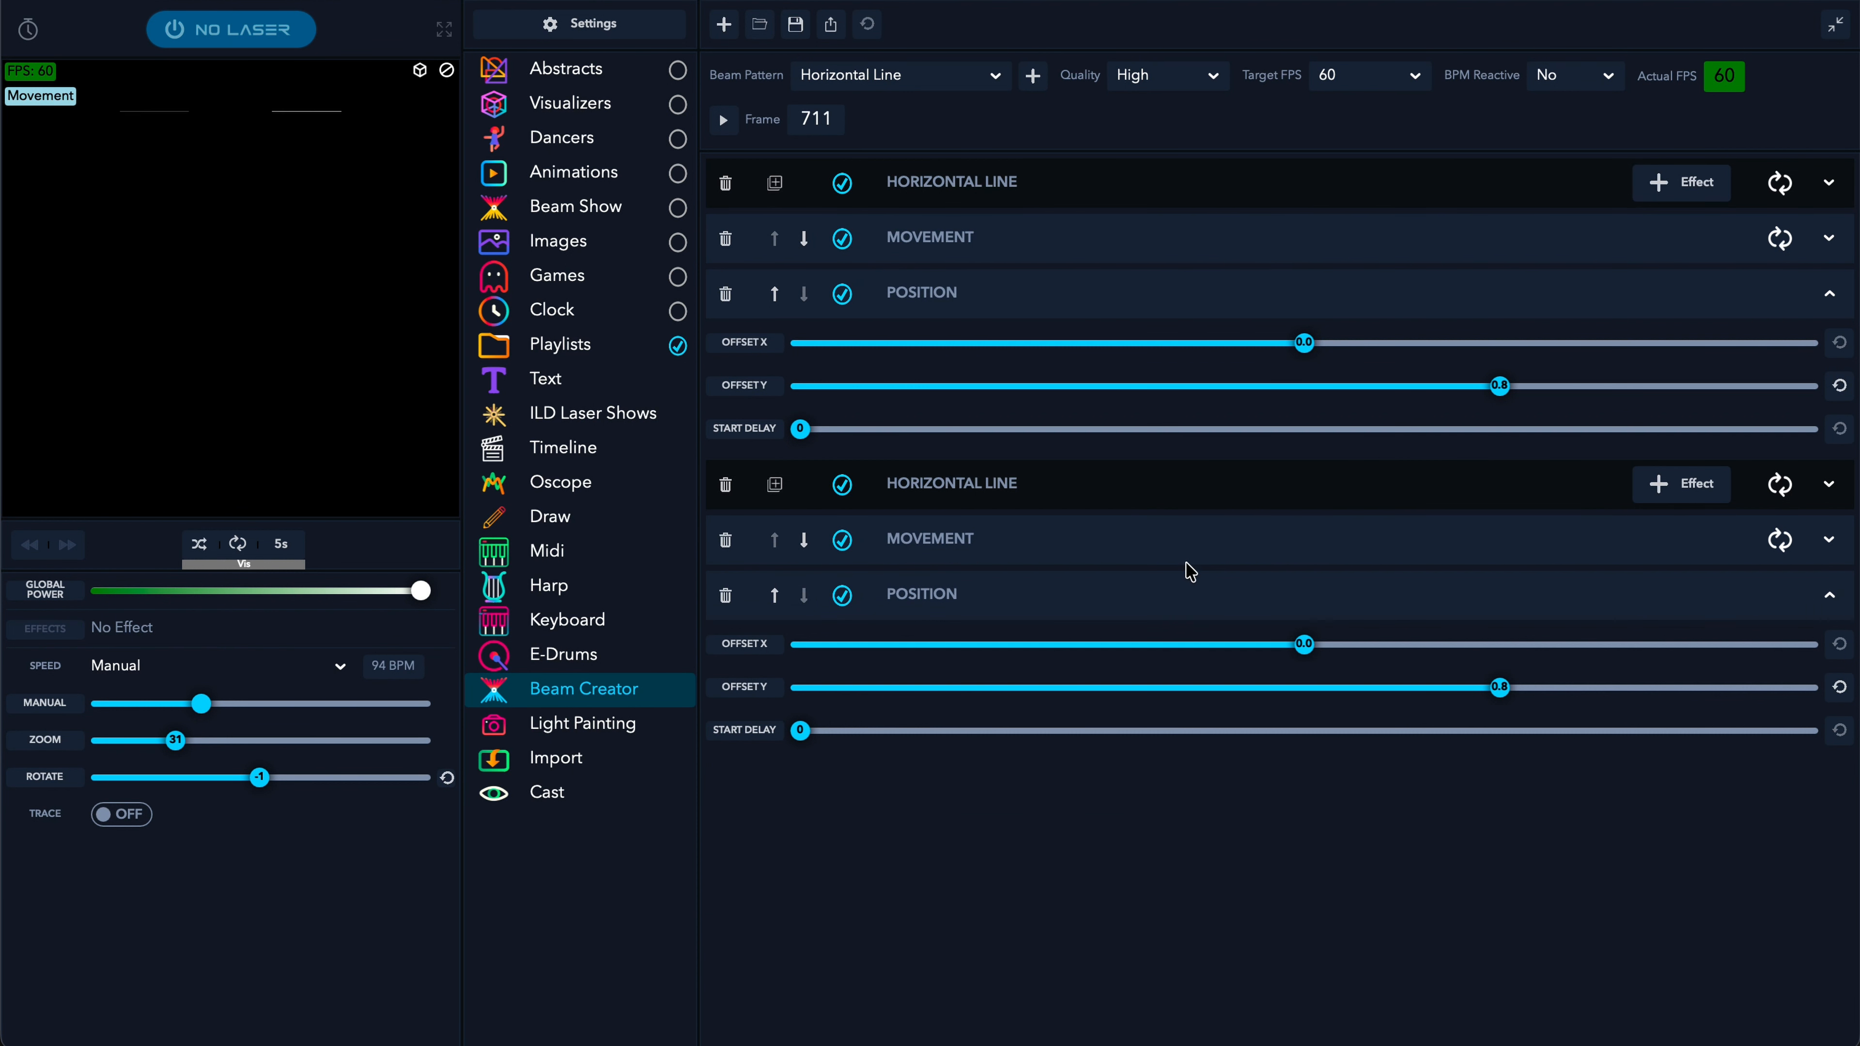
click(420, 70)
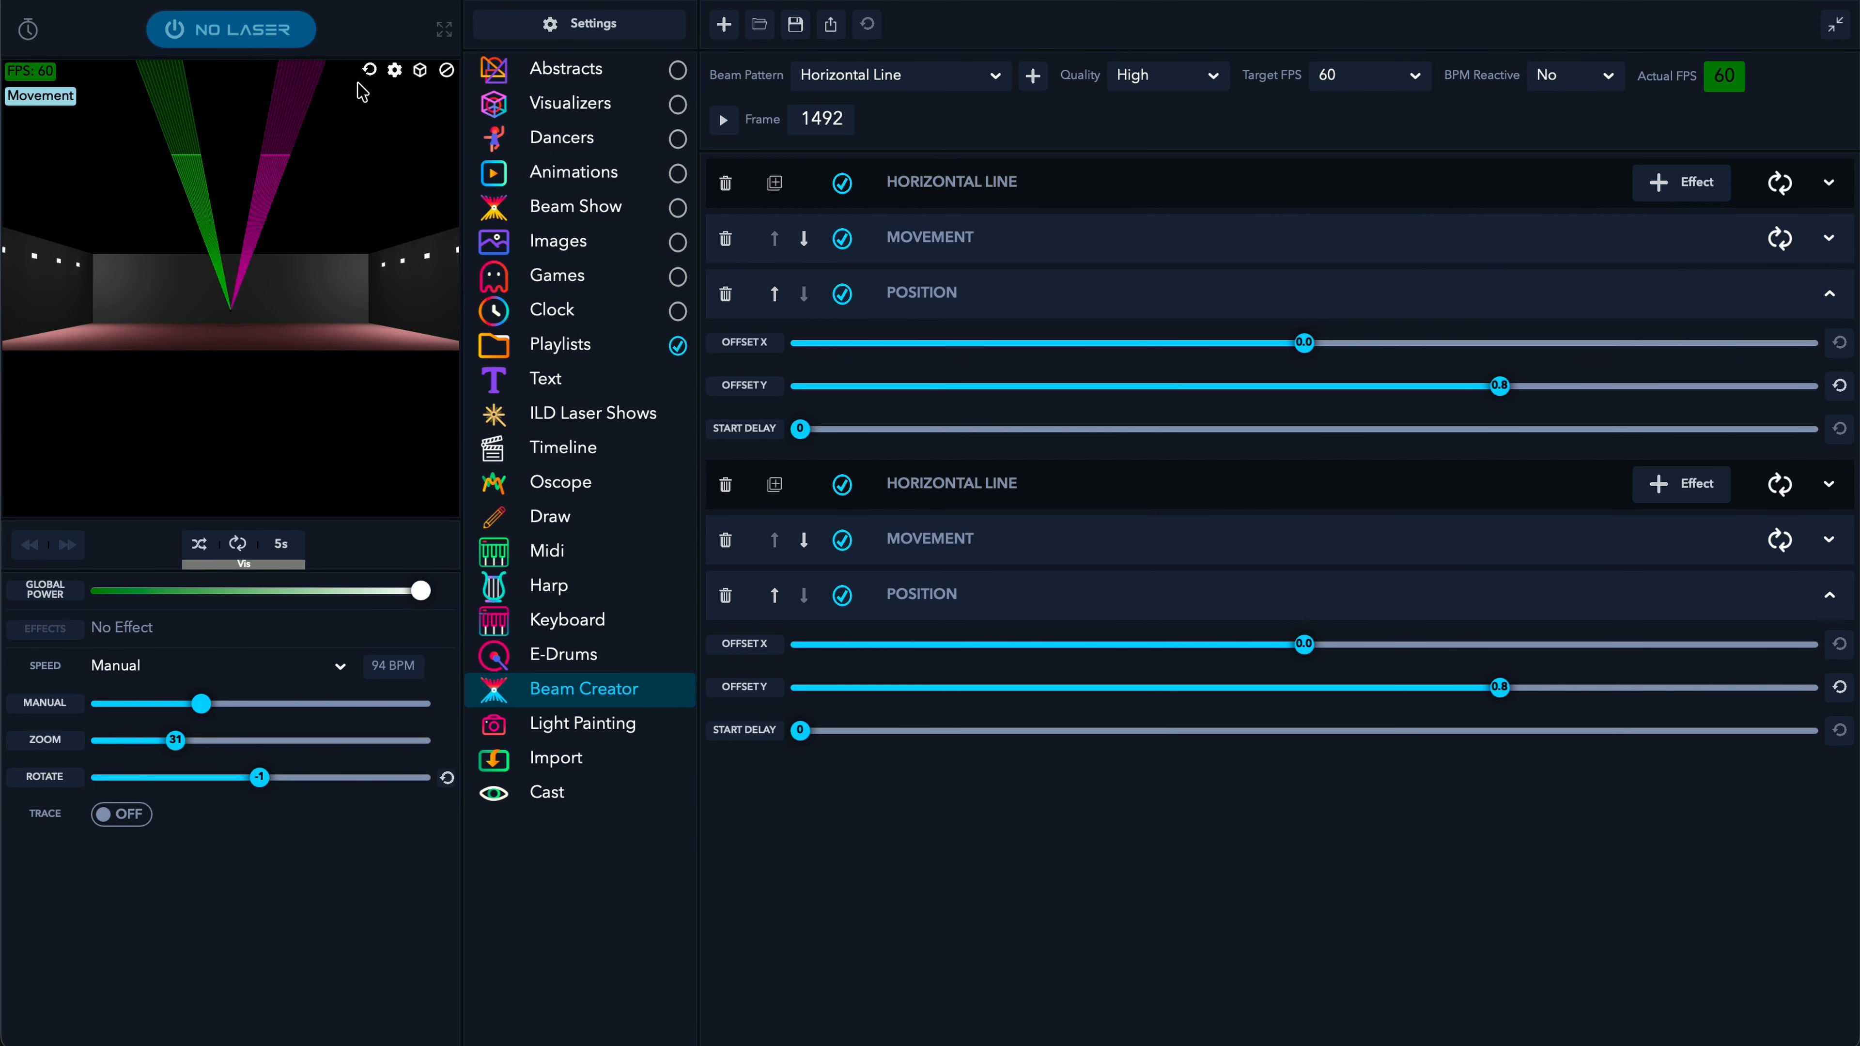
click(421, 70)
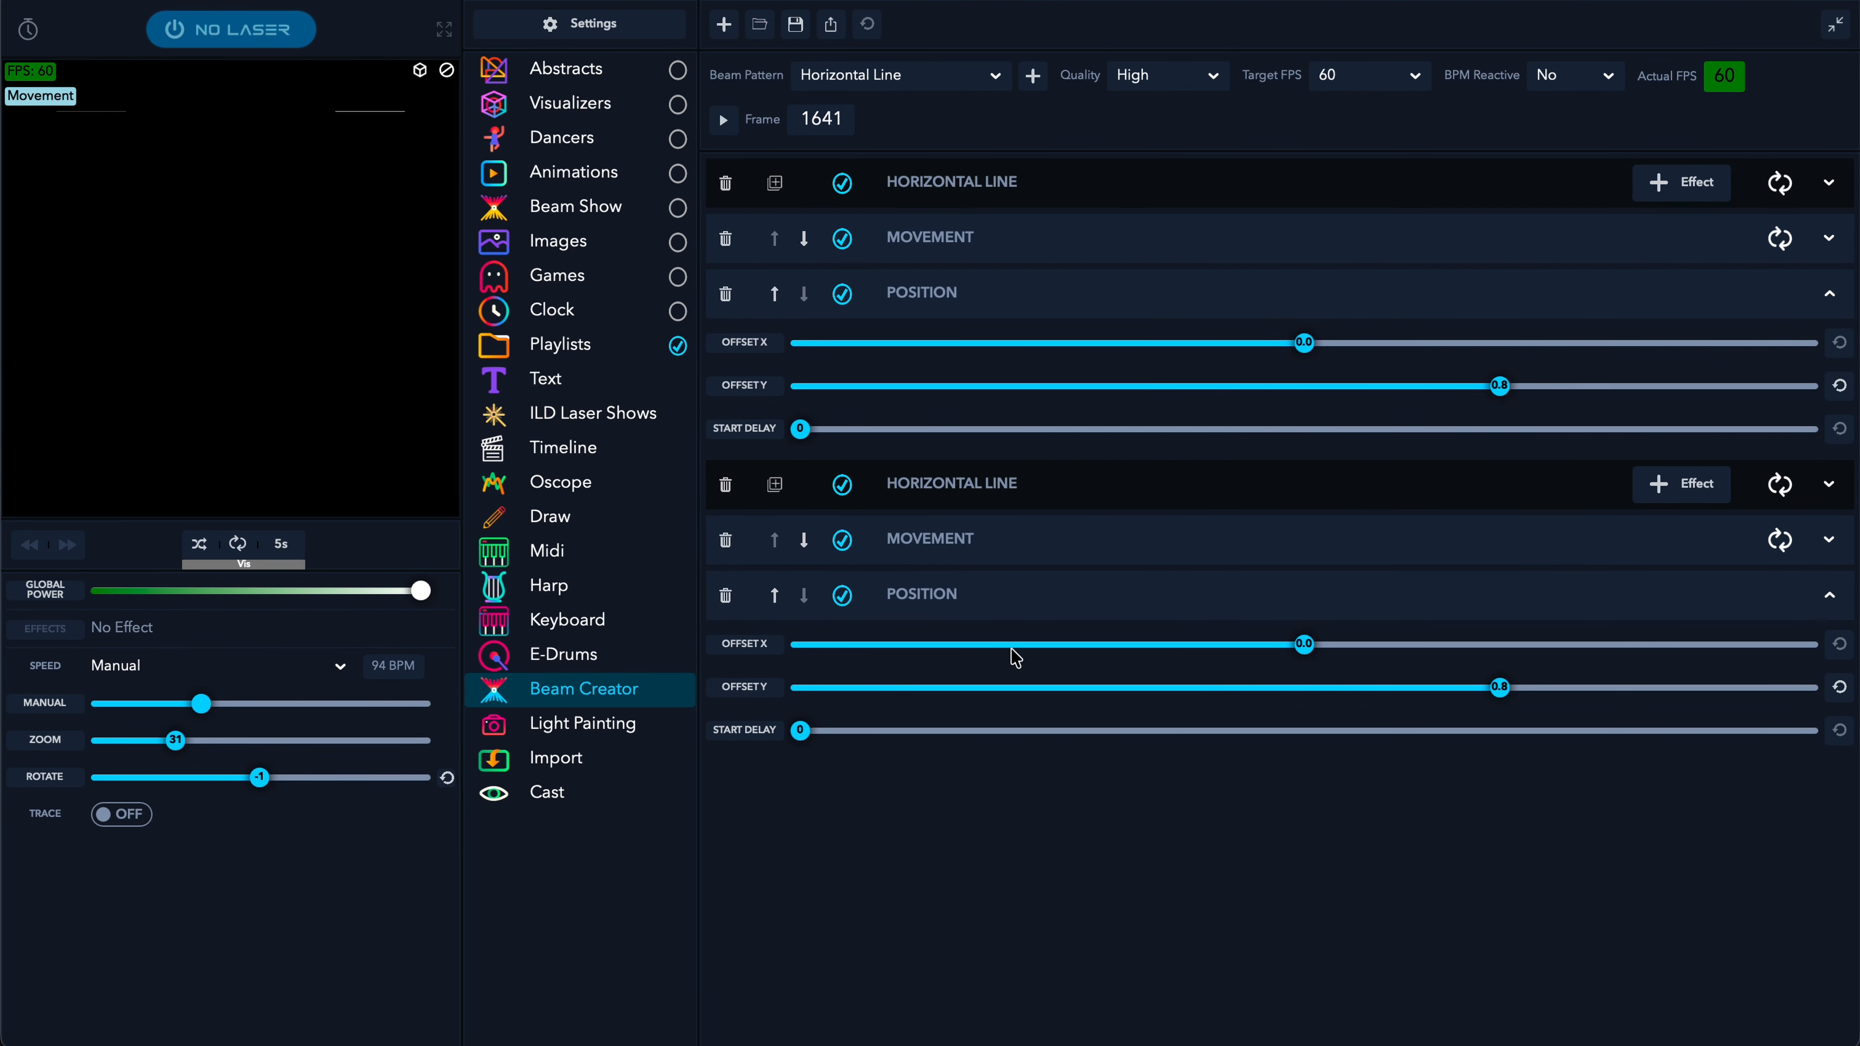
click(1219, 463)
click(1185, 465)
click(1198, 193)
click(1199, 196)
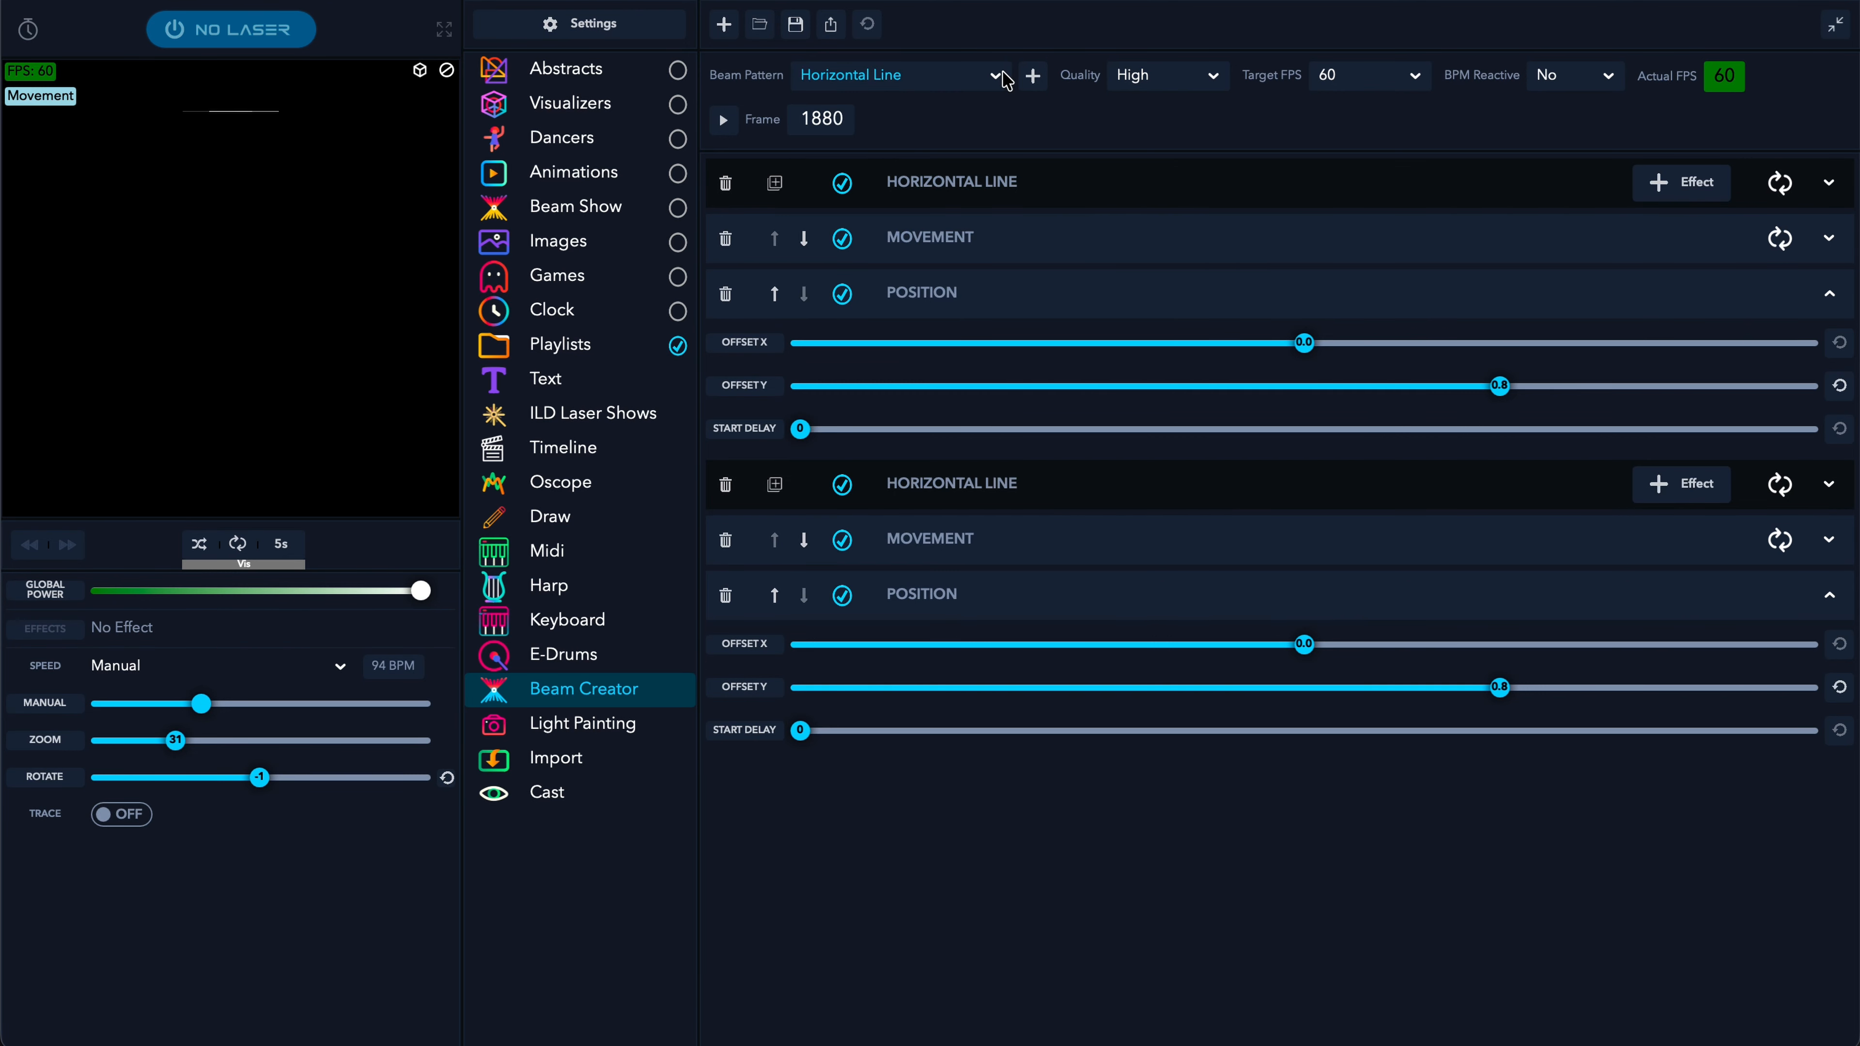
- Add a Simple Shapes circle at size 0.2, Solid style, with 3 colours
click(981, 75)
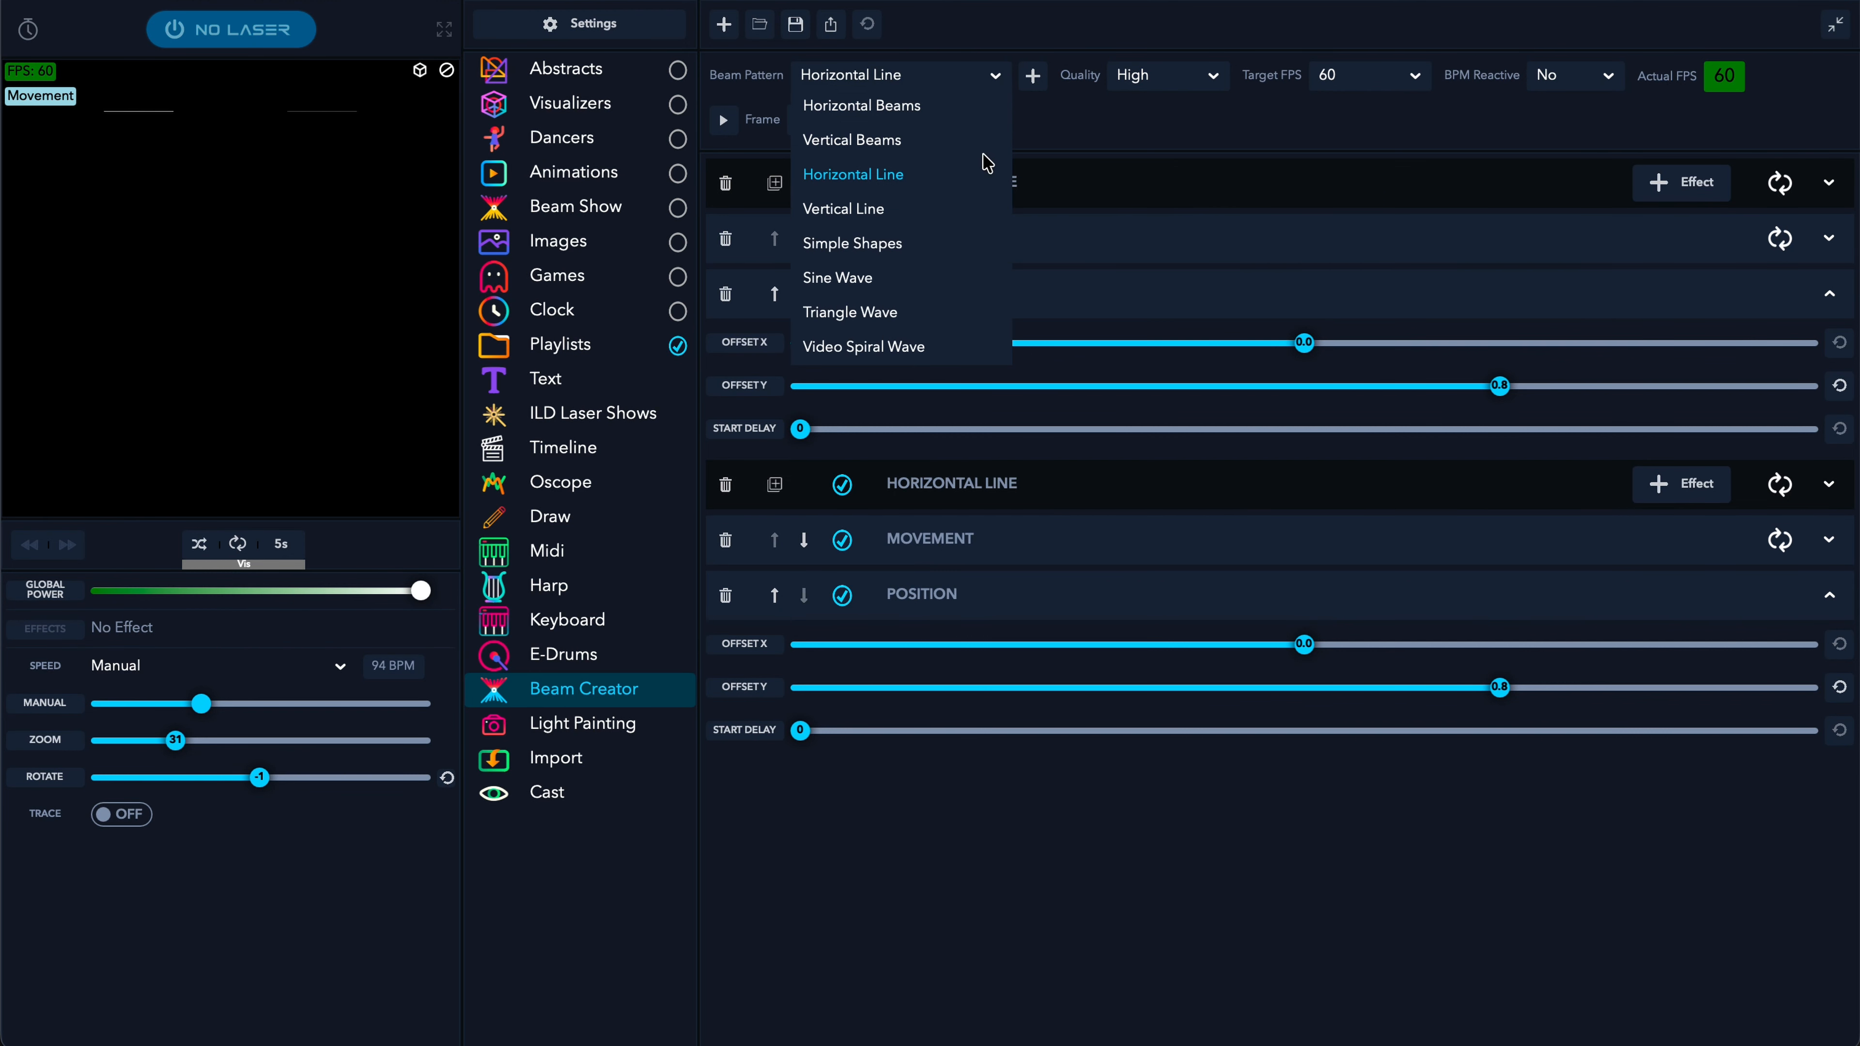
click(879, 245)
click(1033, 76)
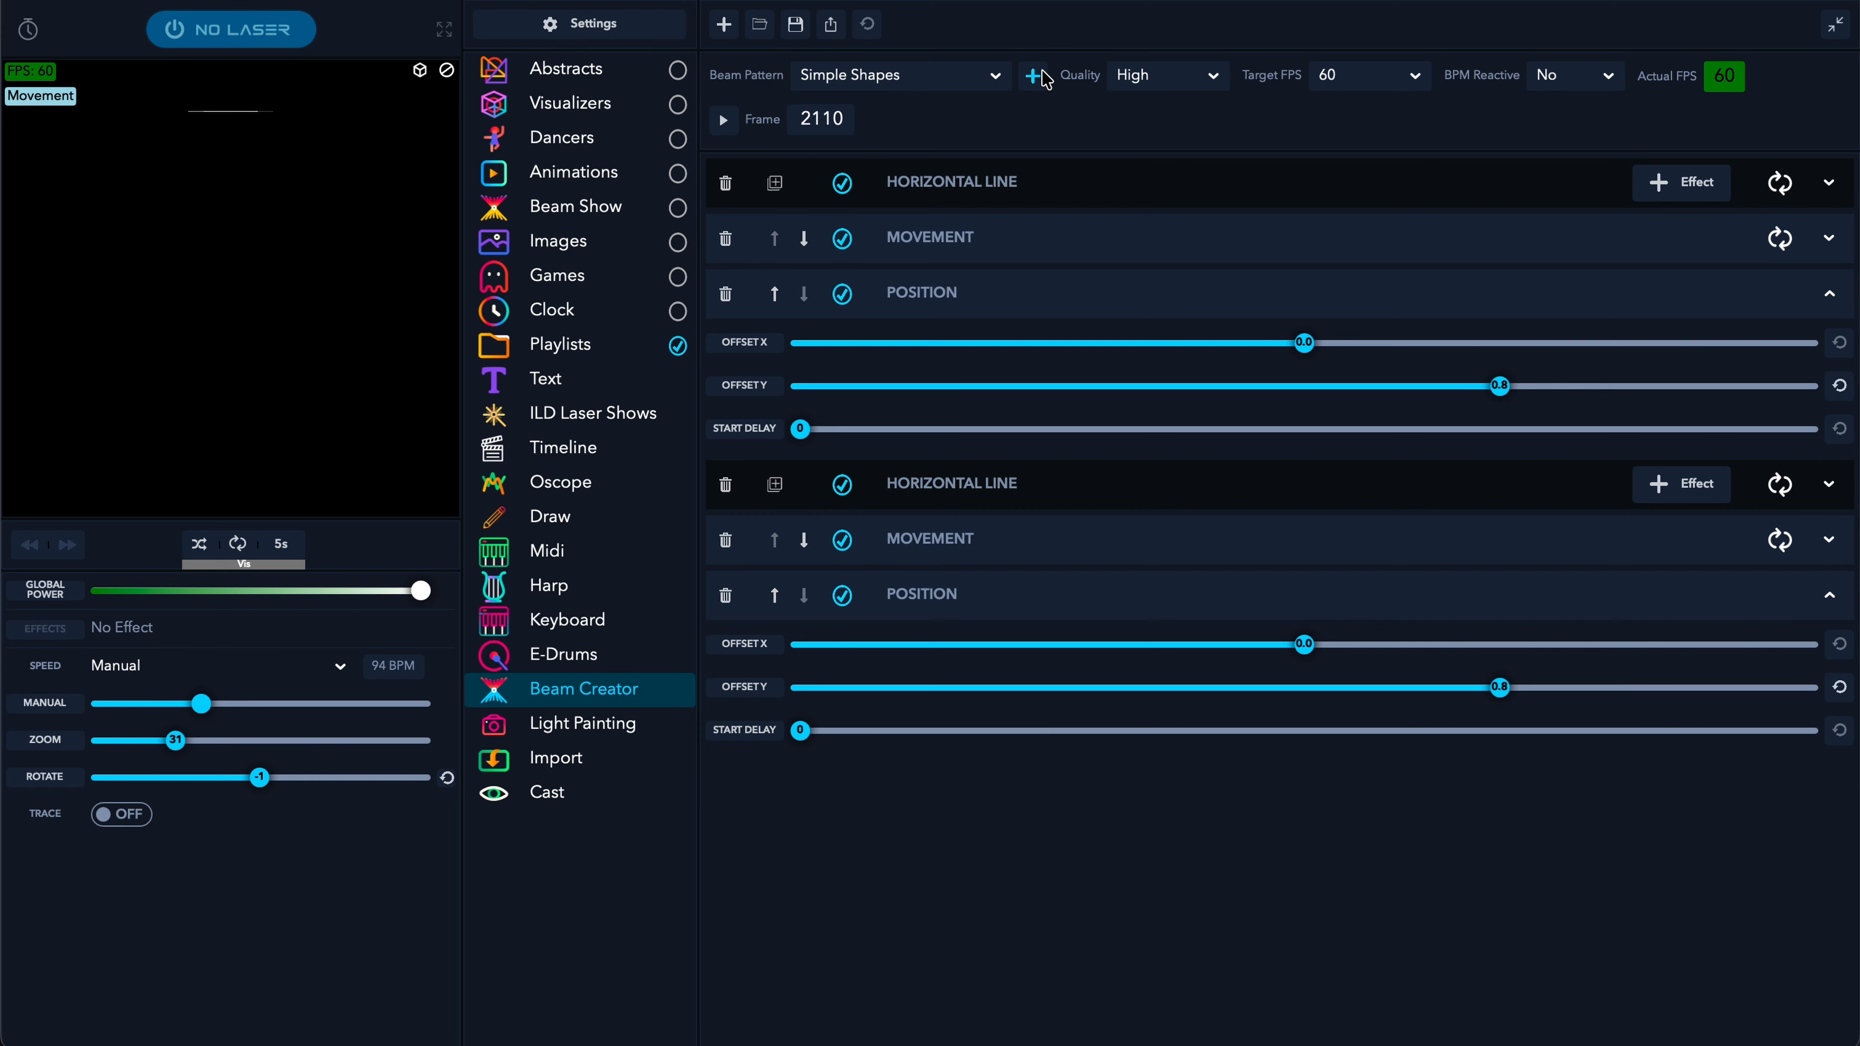
scroll(1054, 795, down, 1)
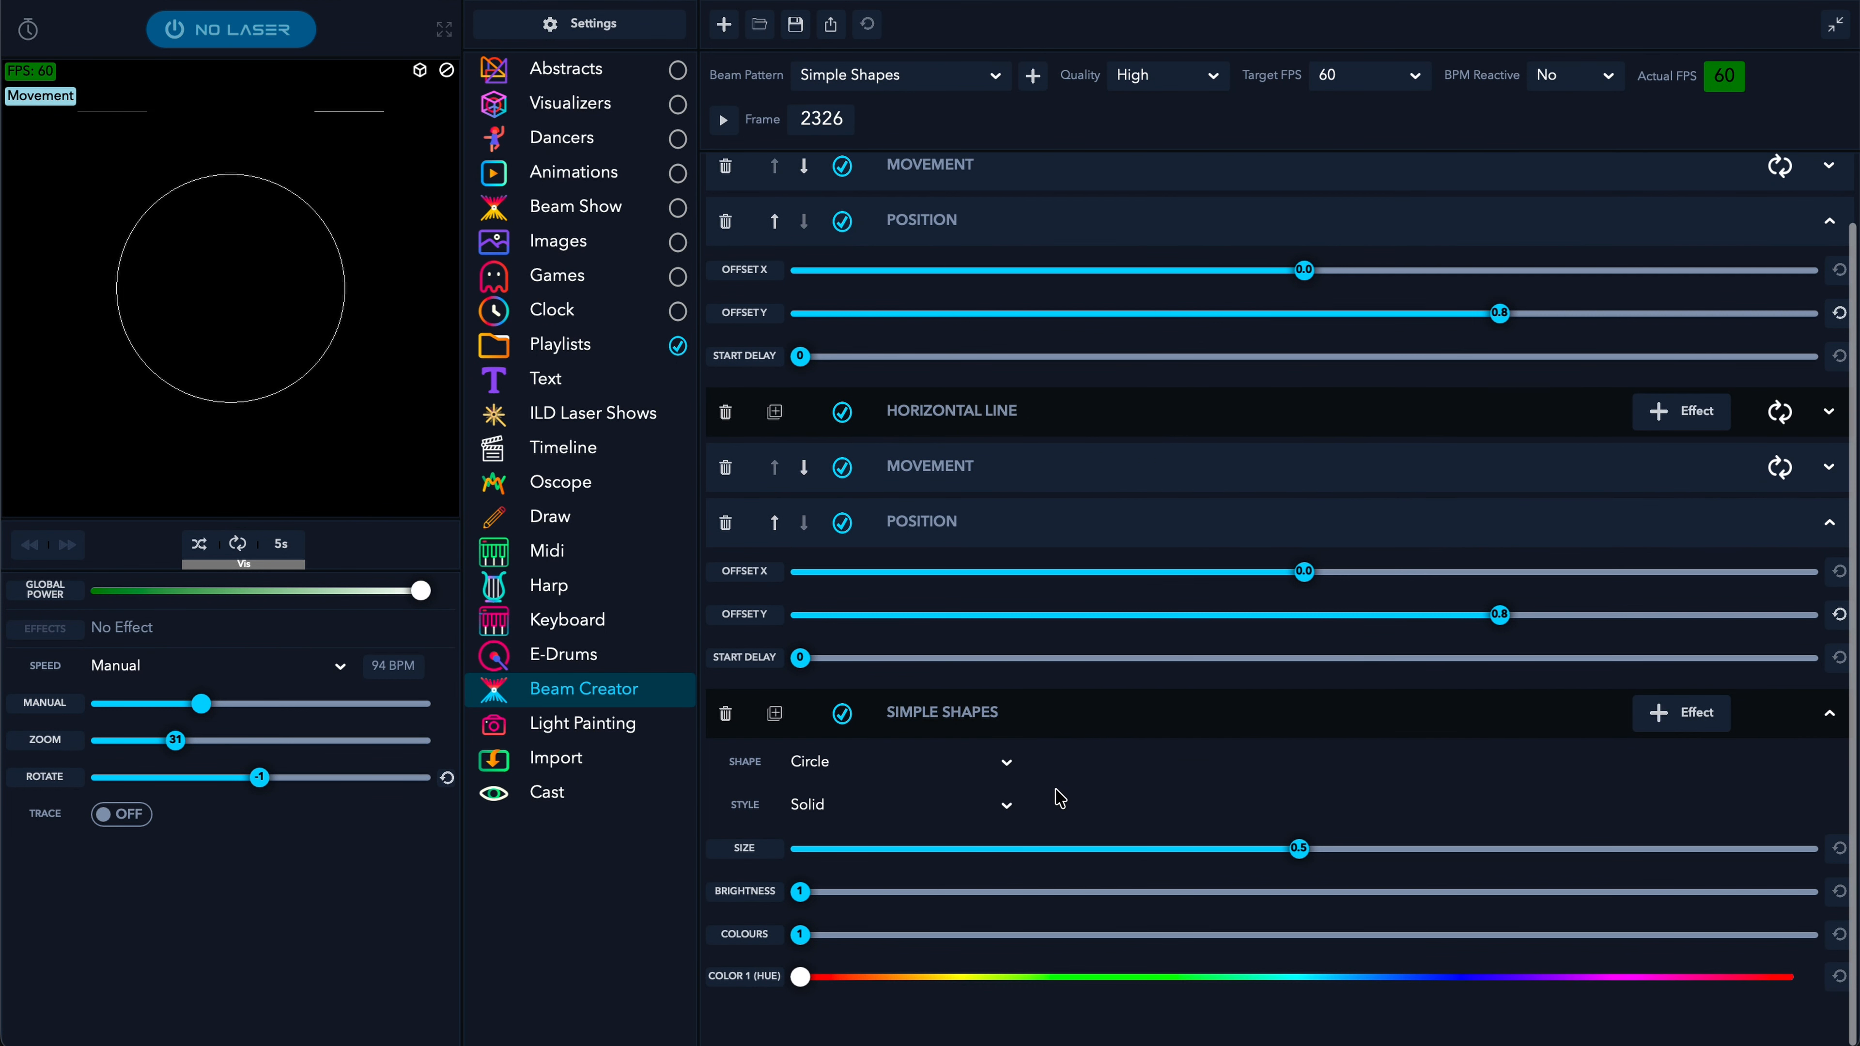
drag(1225, 848, 1003, 850)
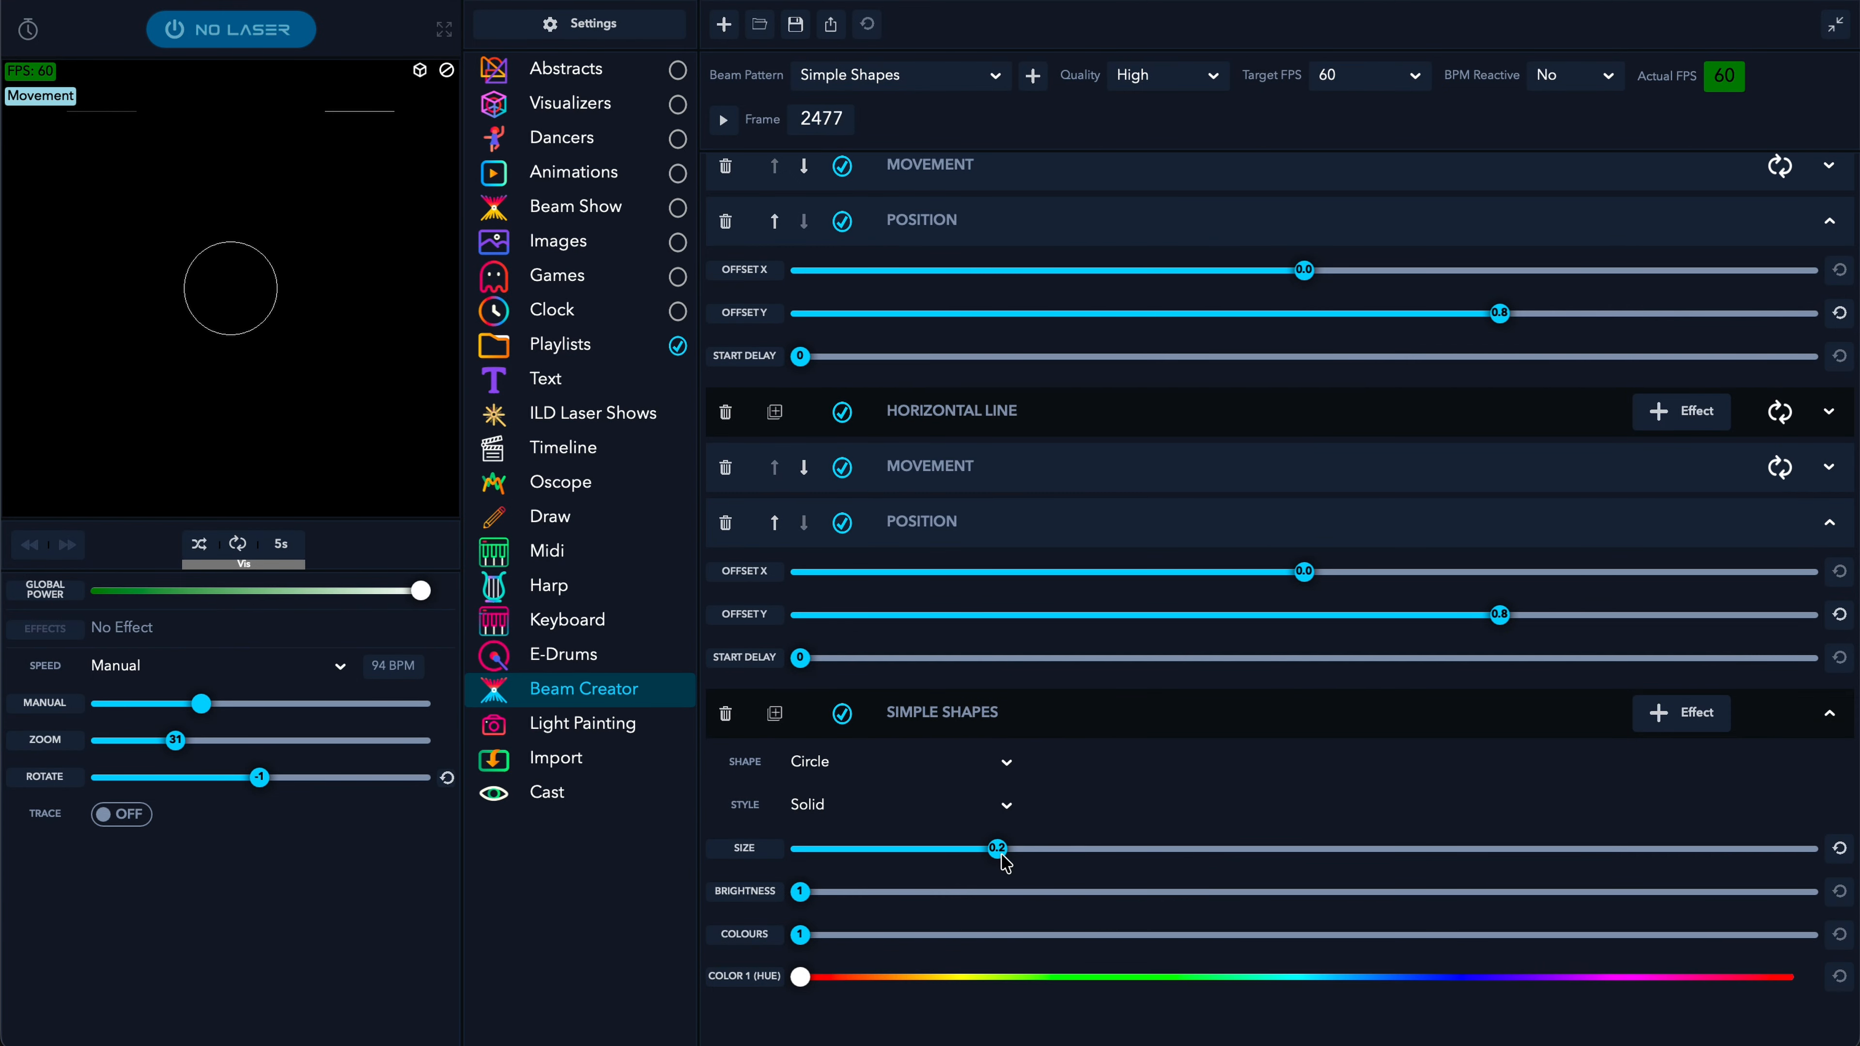
click(1009, 812)
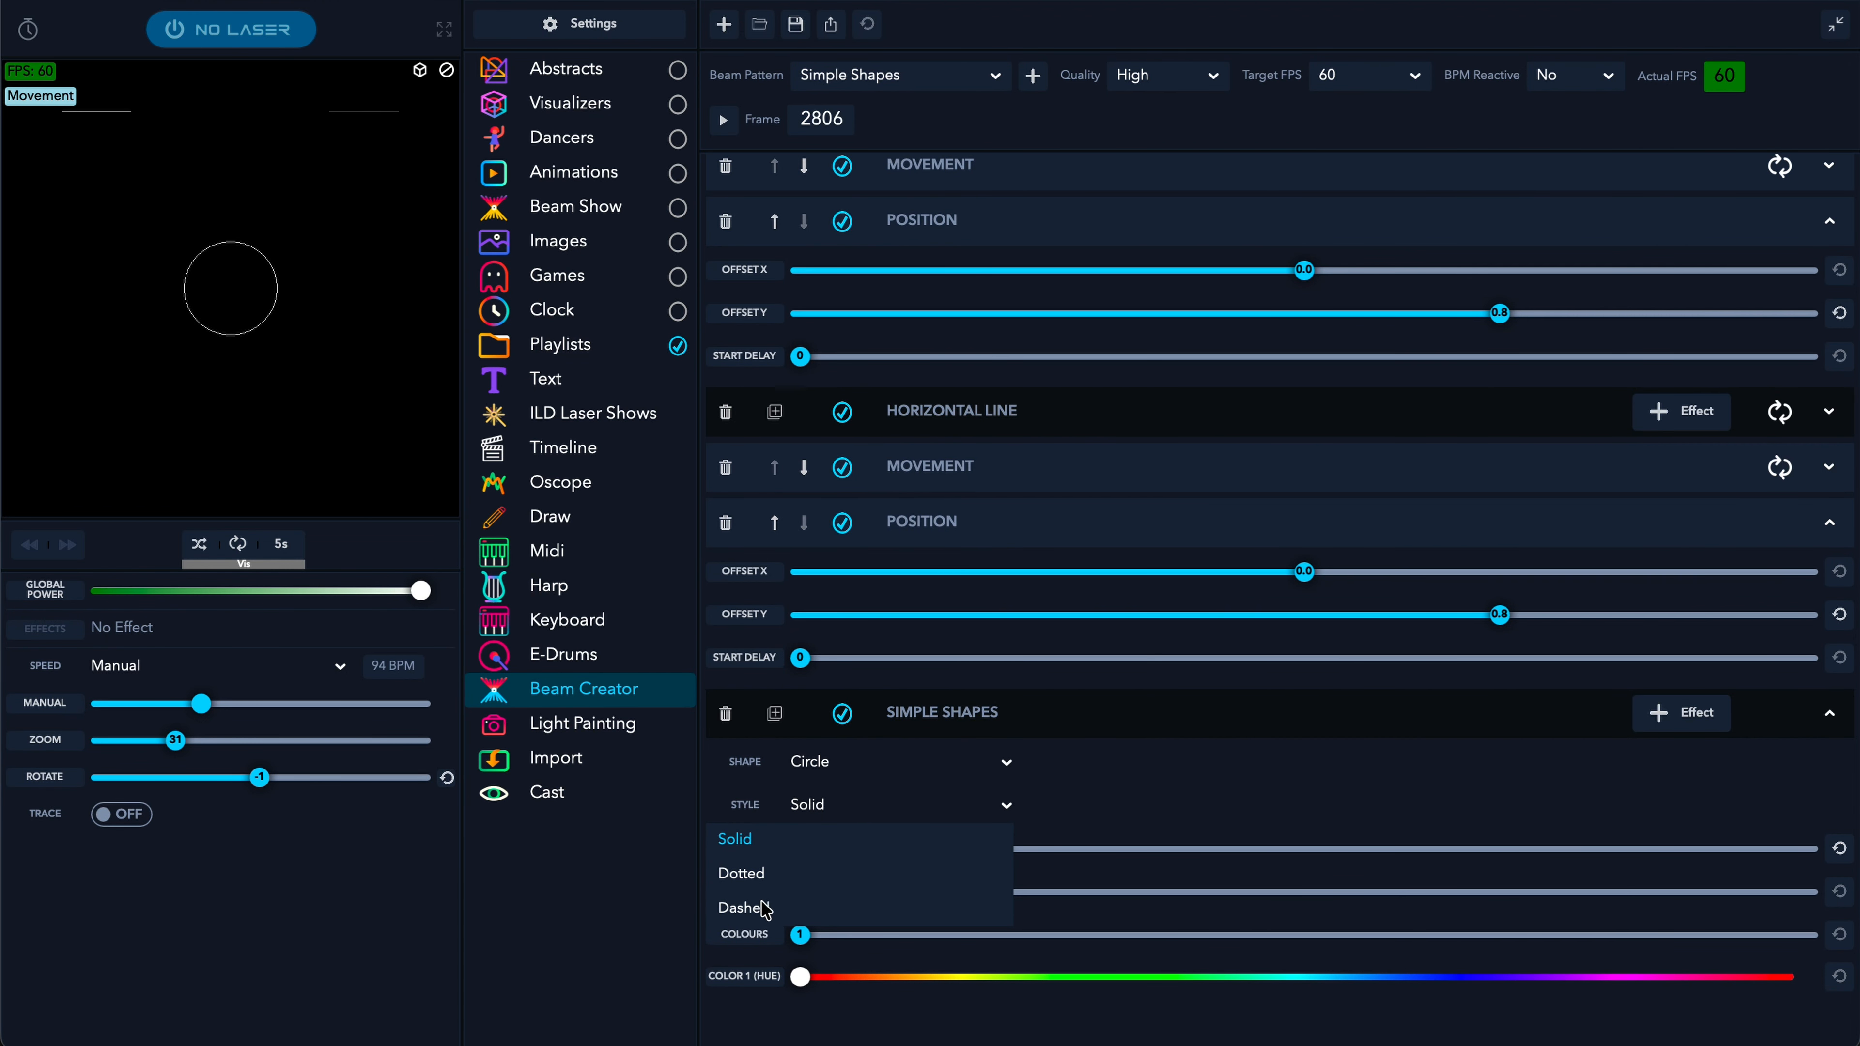
click(1009, 812)
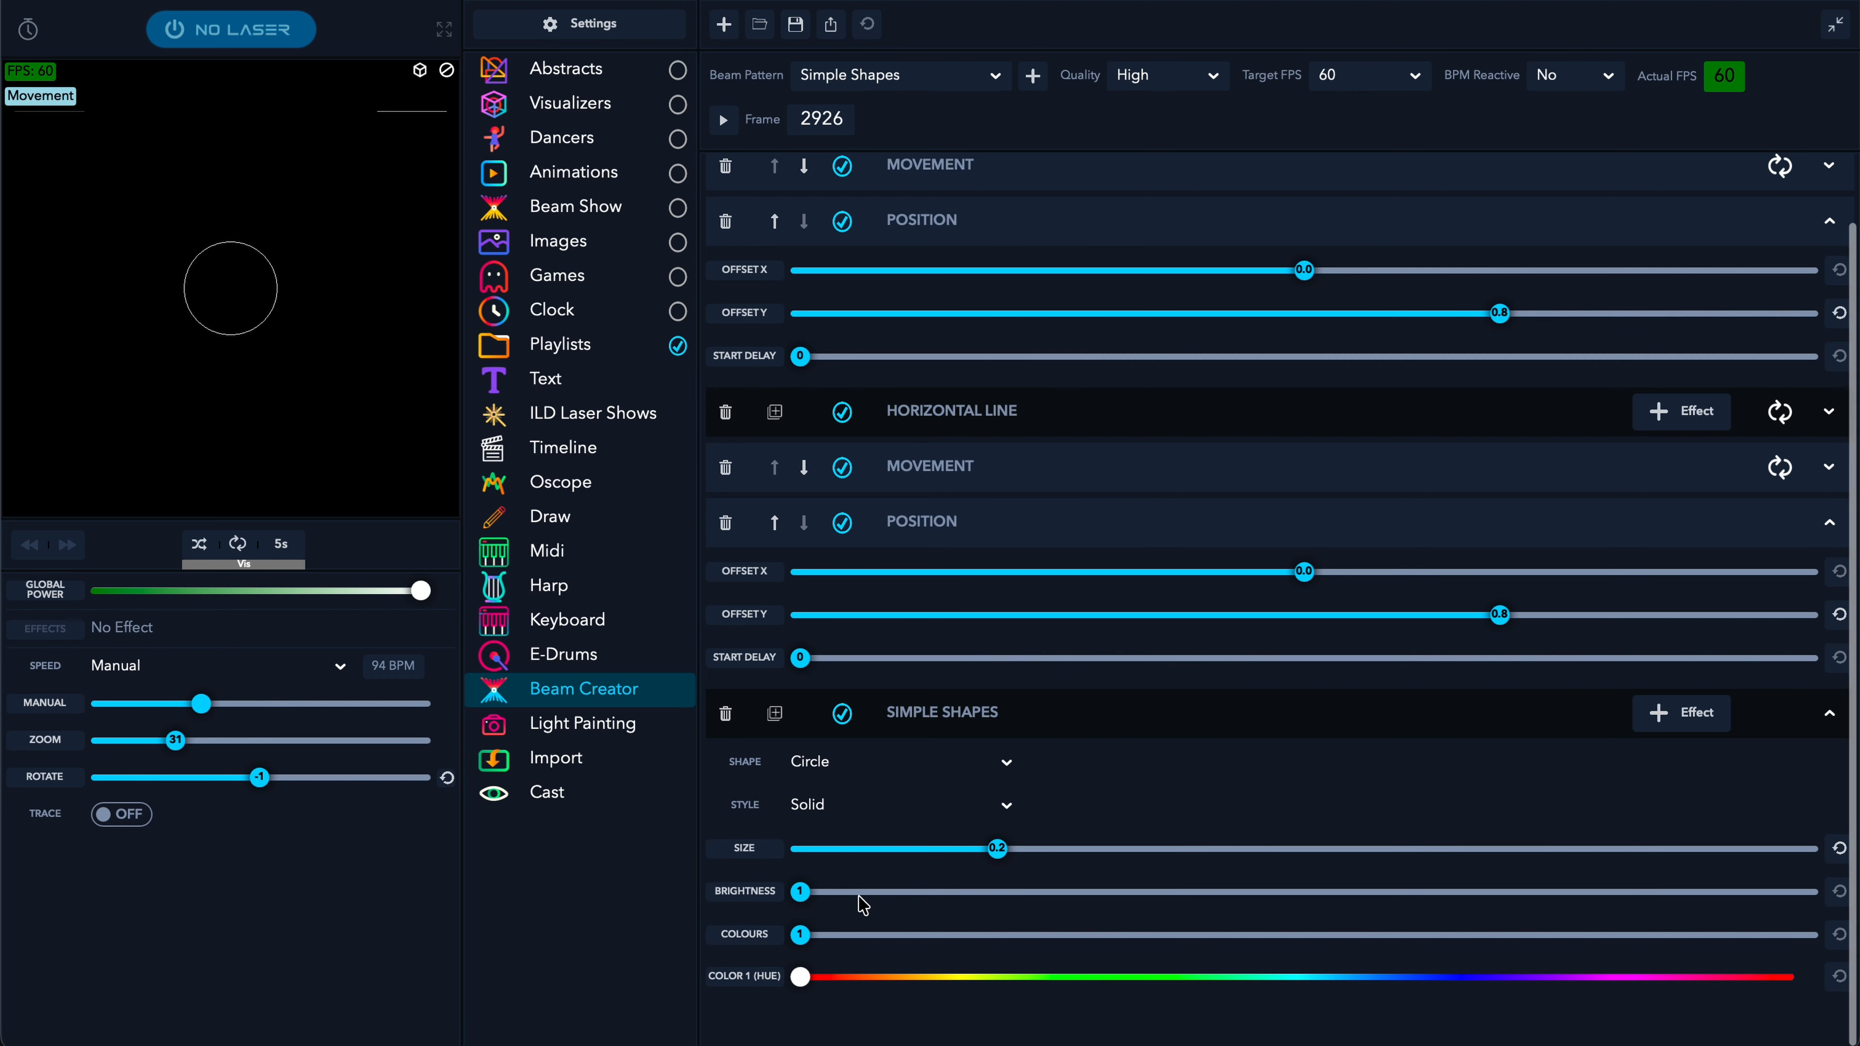
drag(802, 937, 1086, 943)
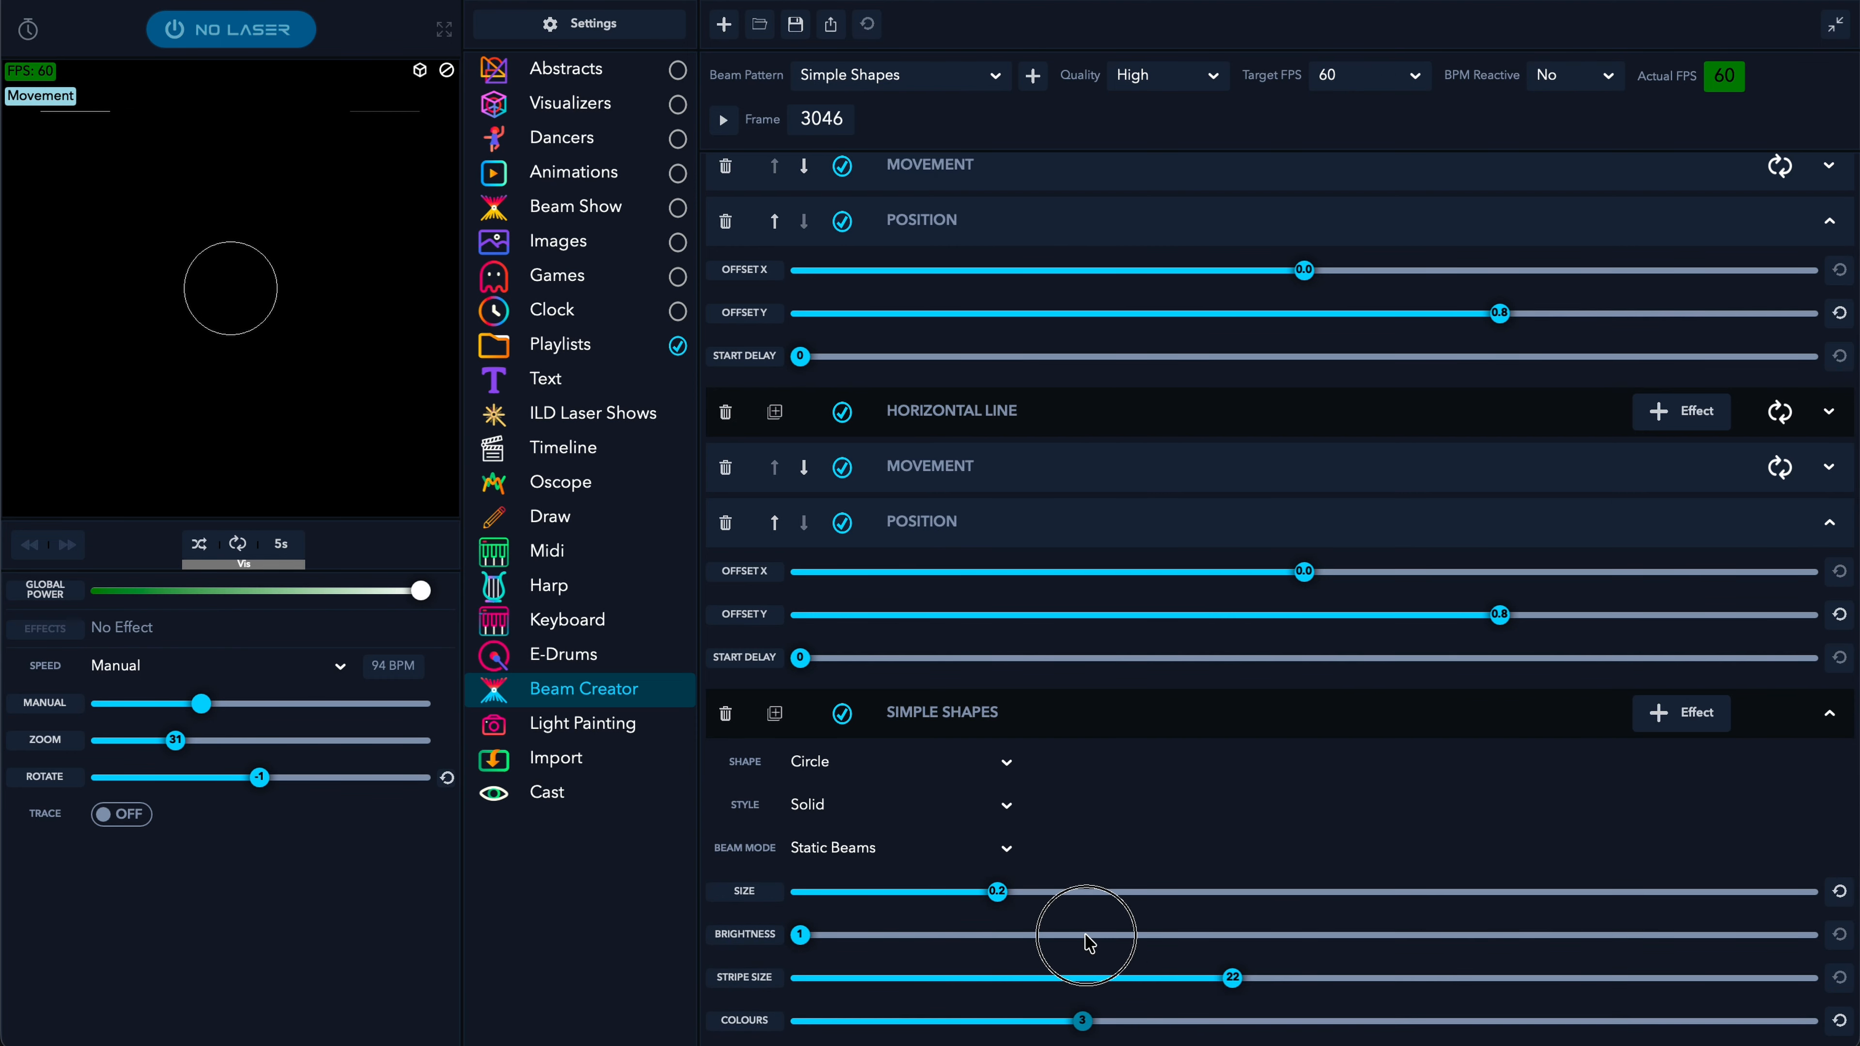
scroll(1088, 941, down, 3)
click(278, 1045)
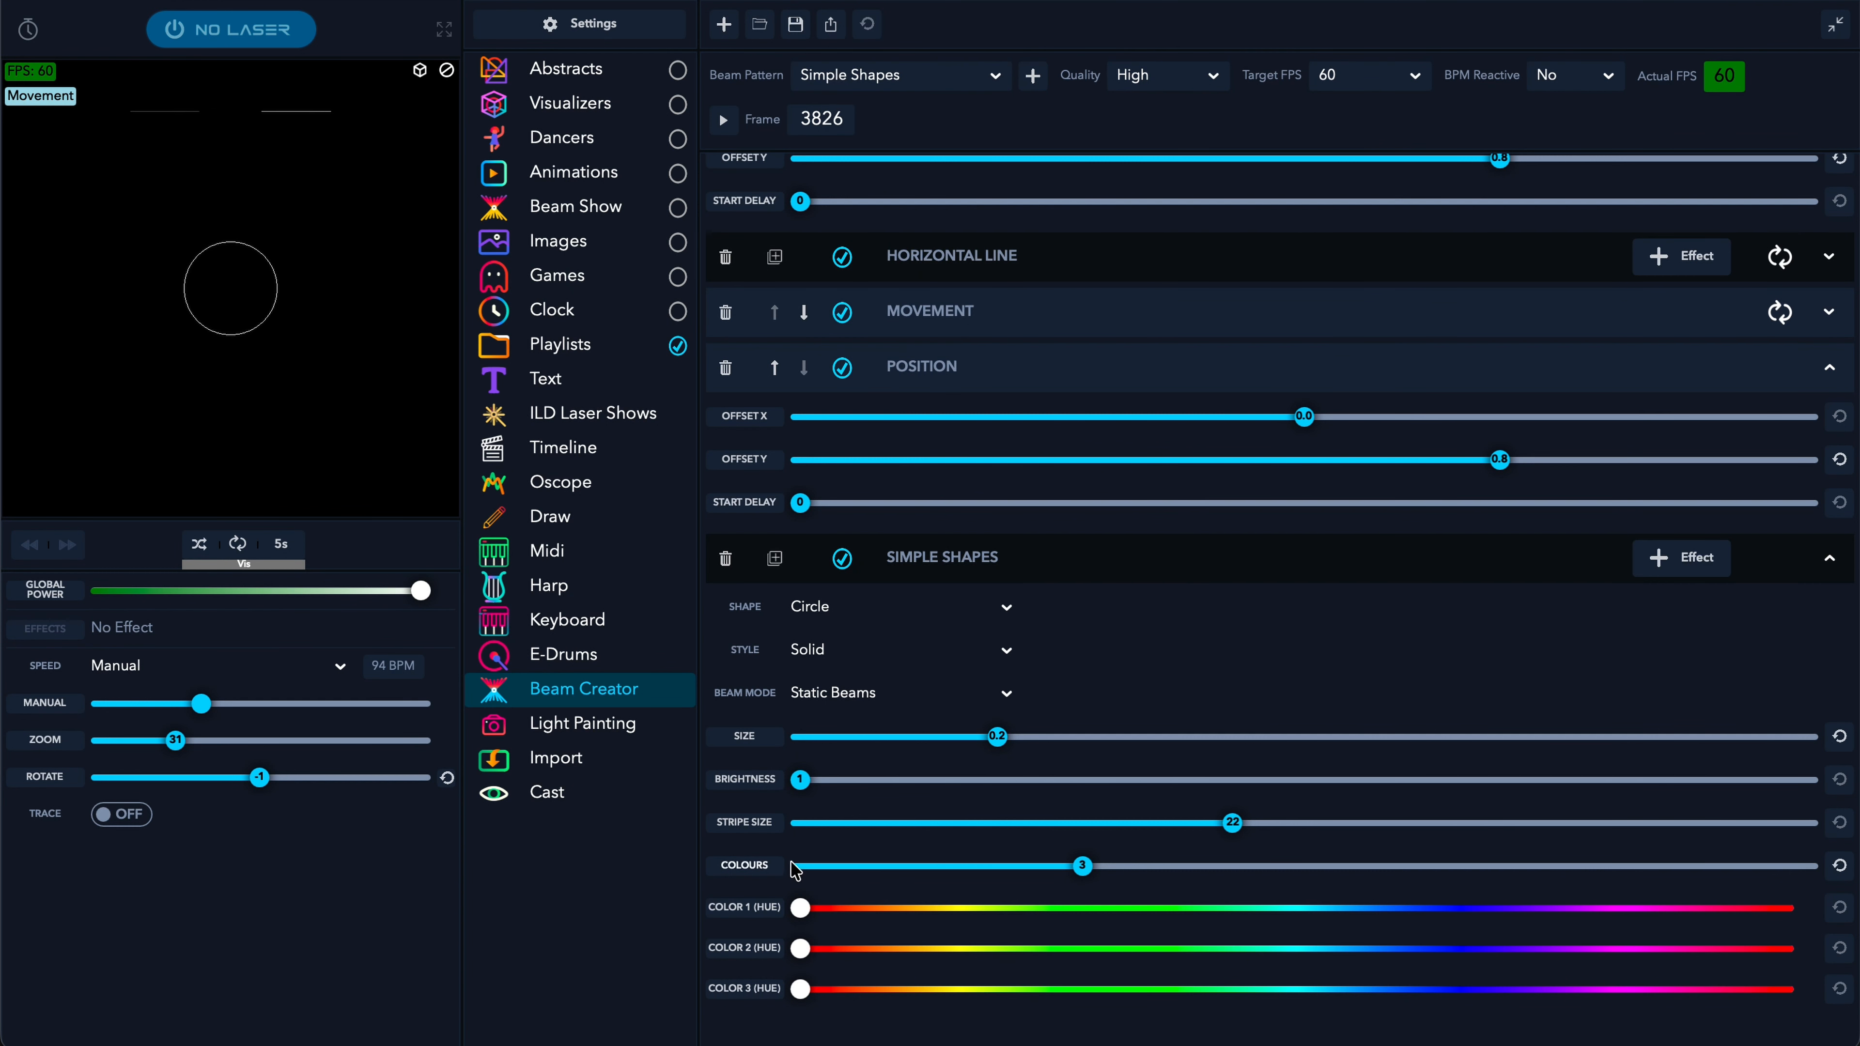
- Raise the circle to 5 colours: white, yellow, green, cyan and magenta
mouse_move(1082, 869)
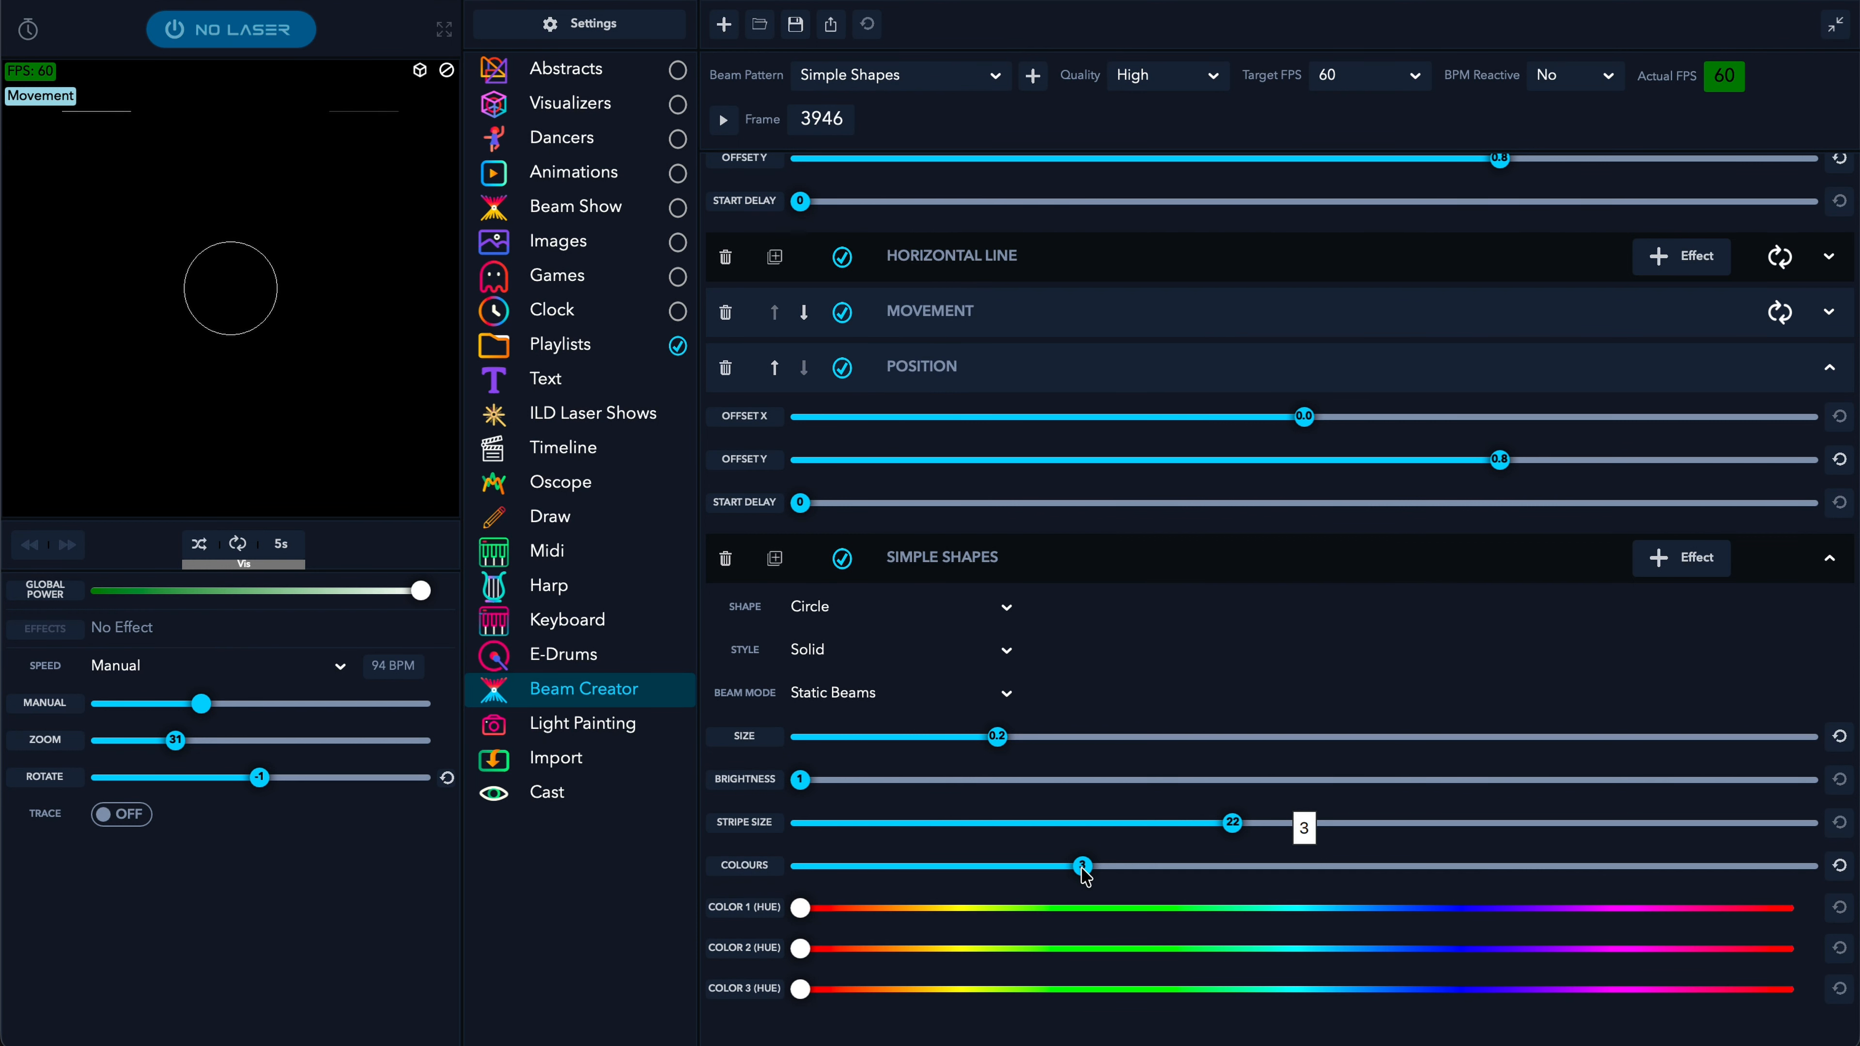
drag(1082, 869, 1311, 868)
scroll(1087, 802, down, 1)
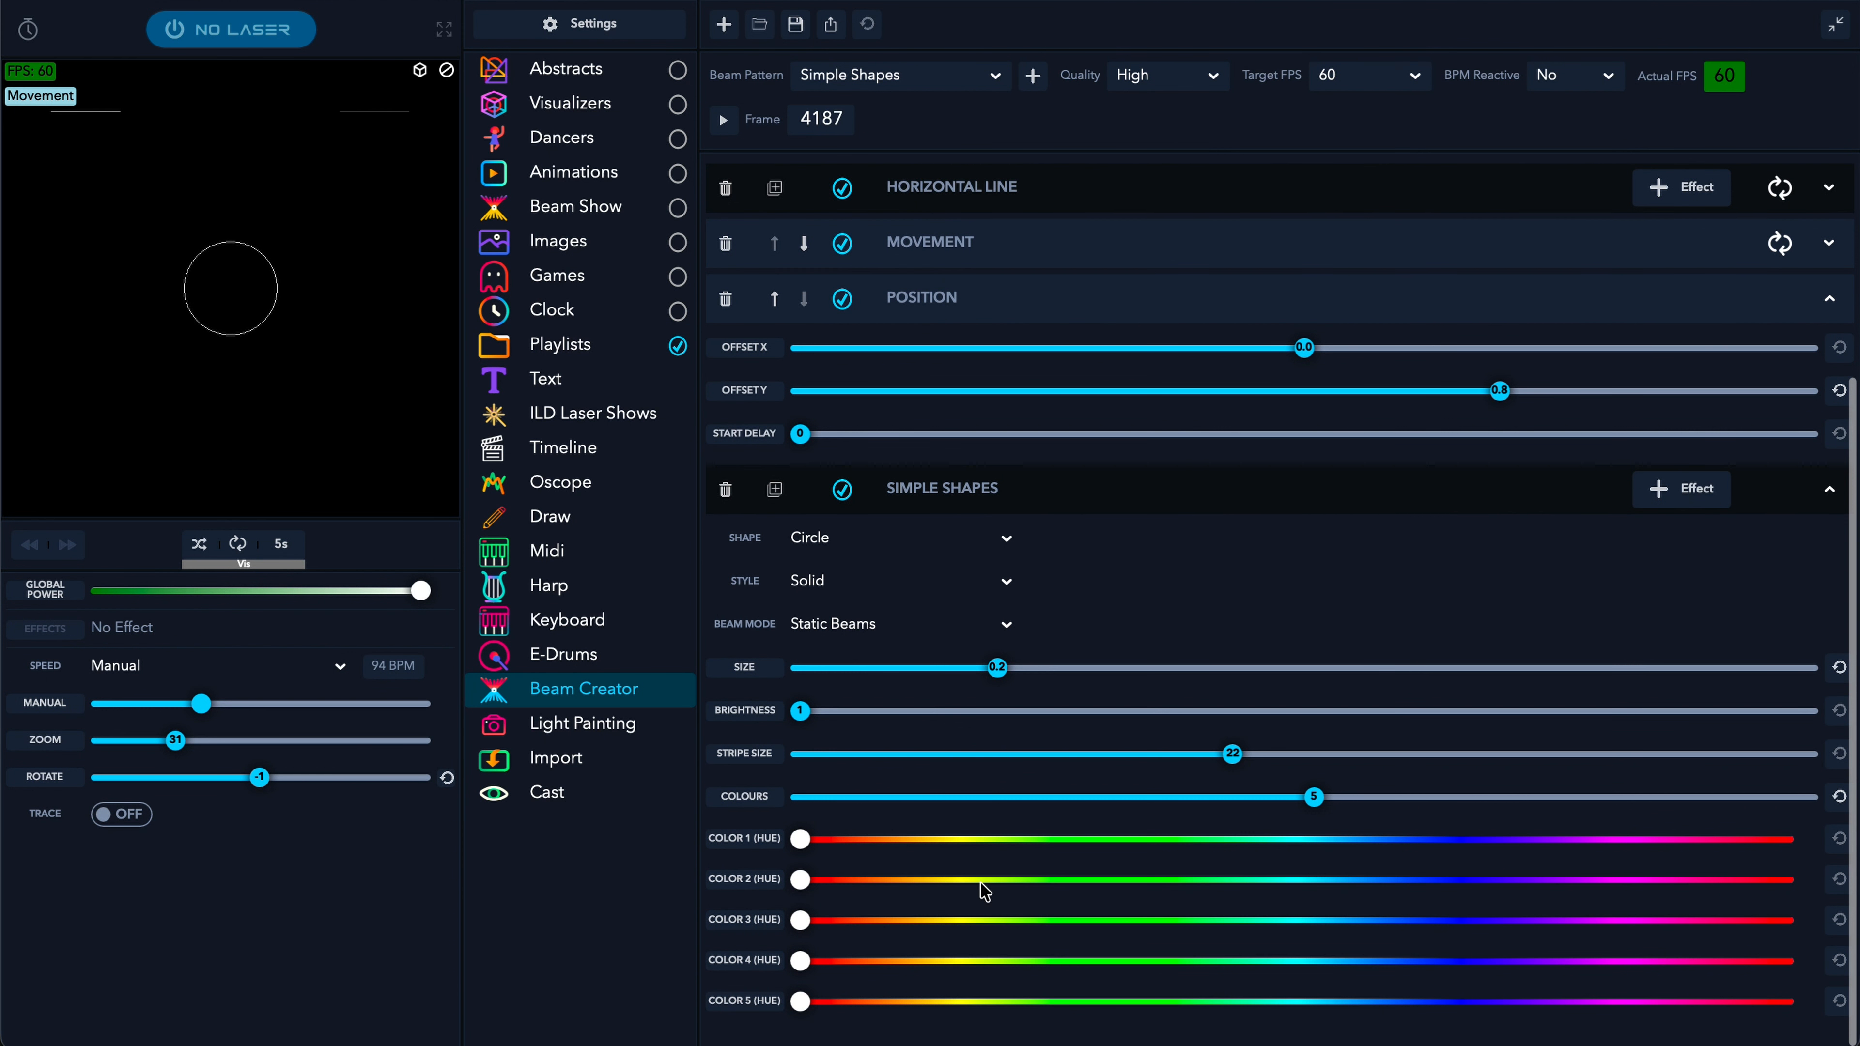
click(975, 879)
click(1127, 962)
scroll(1132, 970, down, 1)
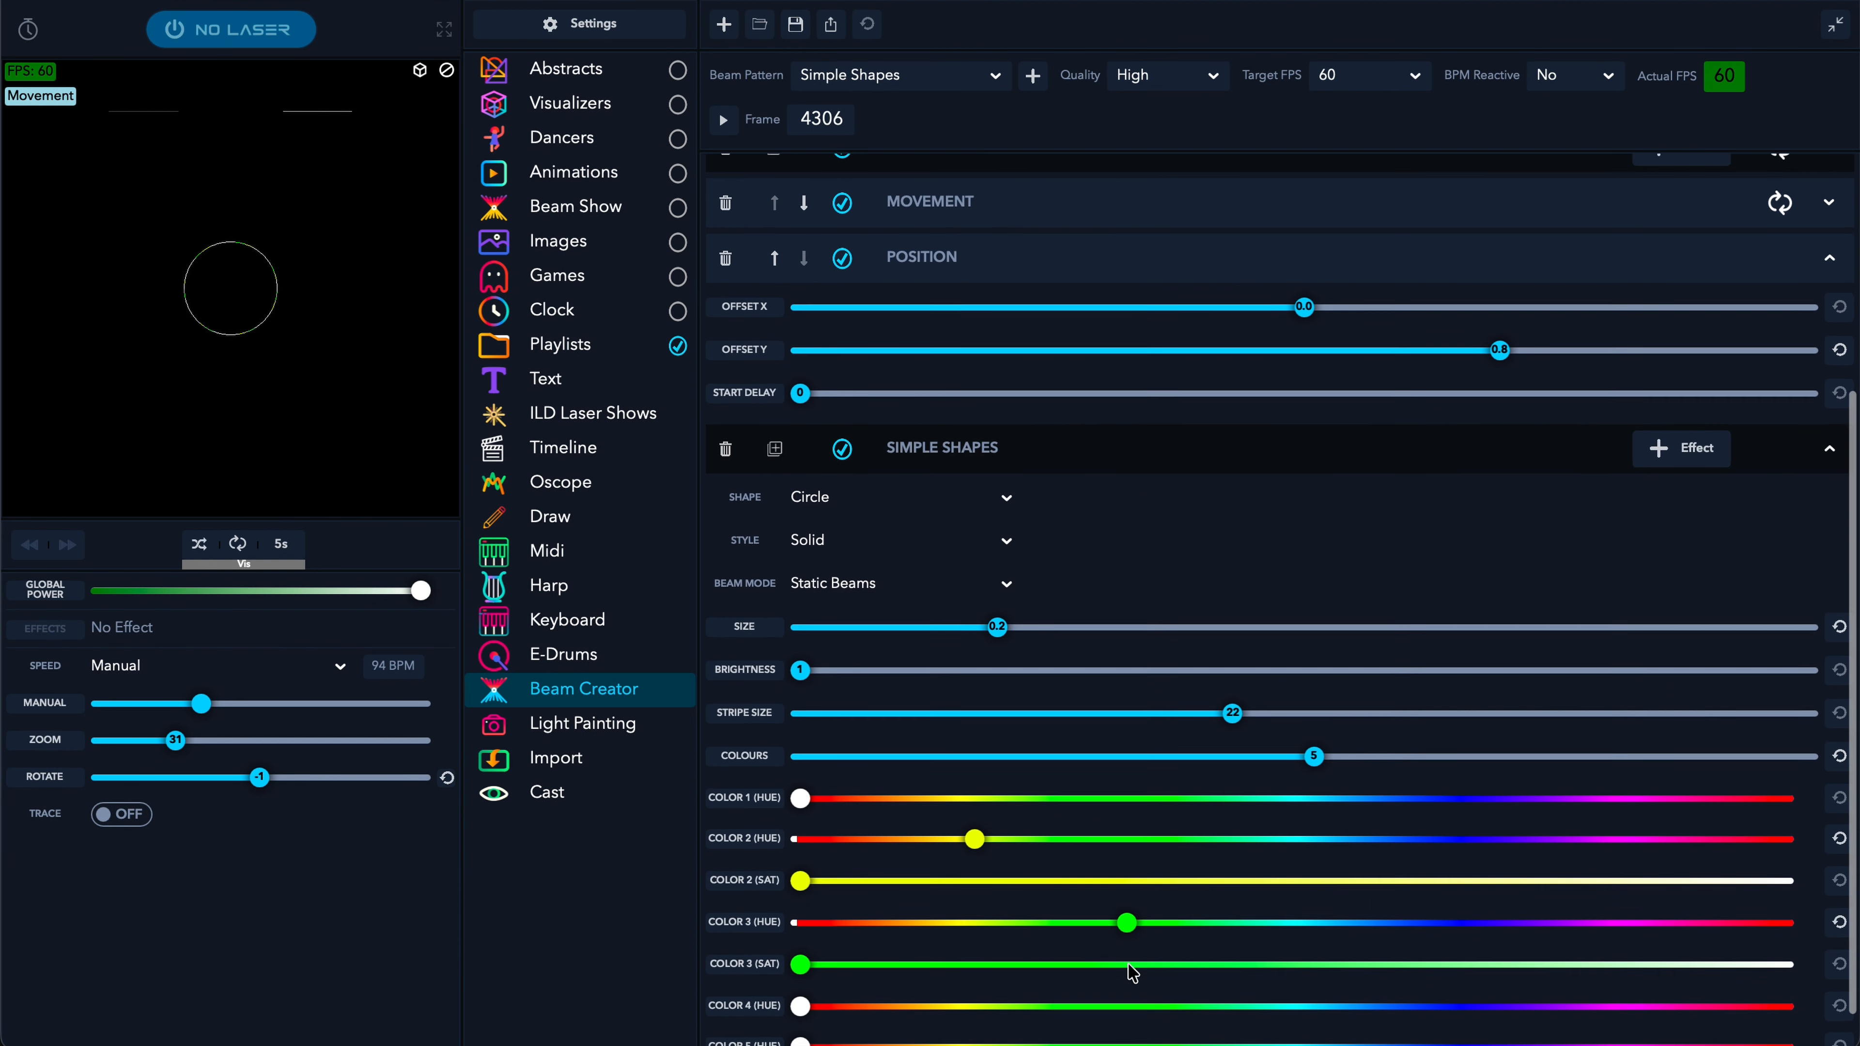
click(1322, 964)
scroll(1322, 965, down, 1)
click(1600, 1011)
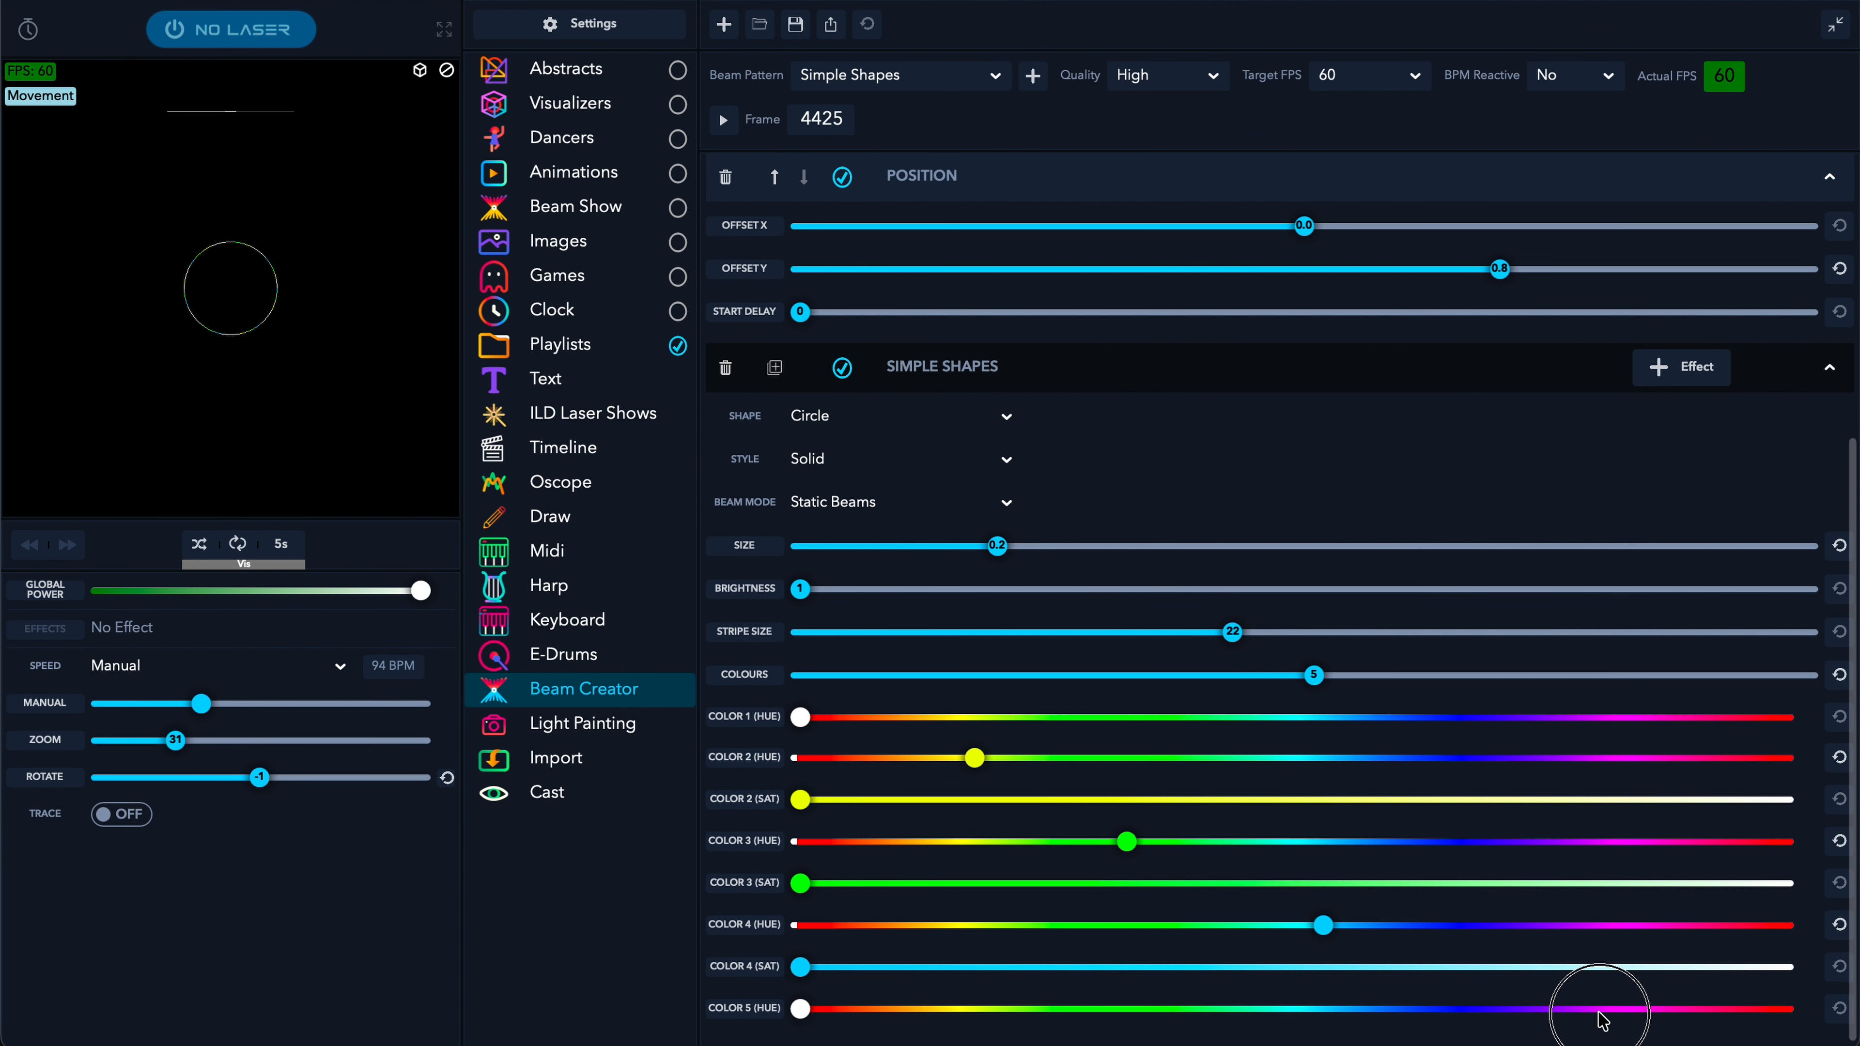
click(1273, 377)
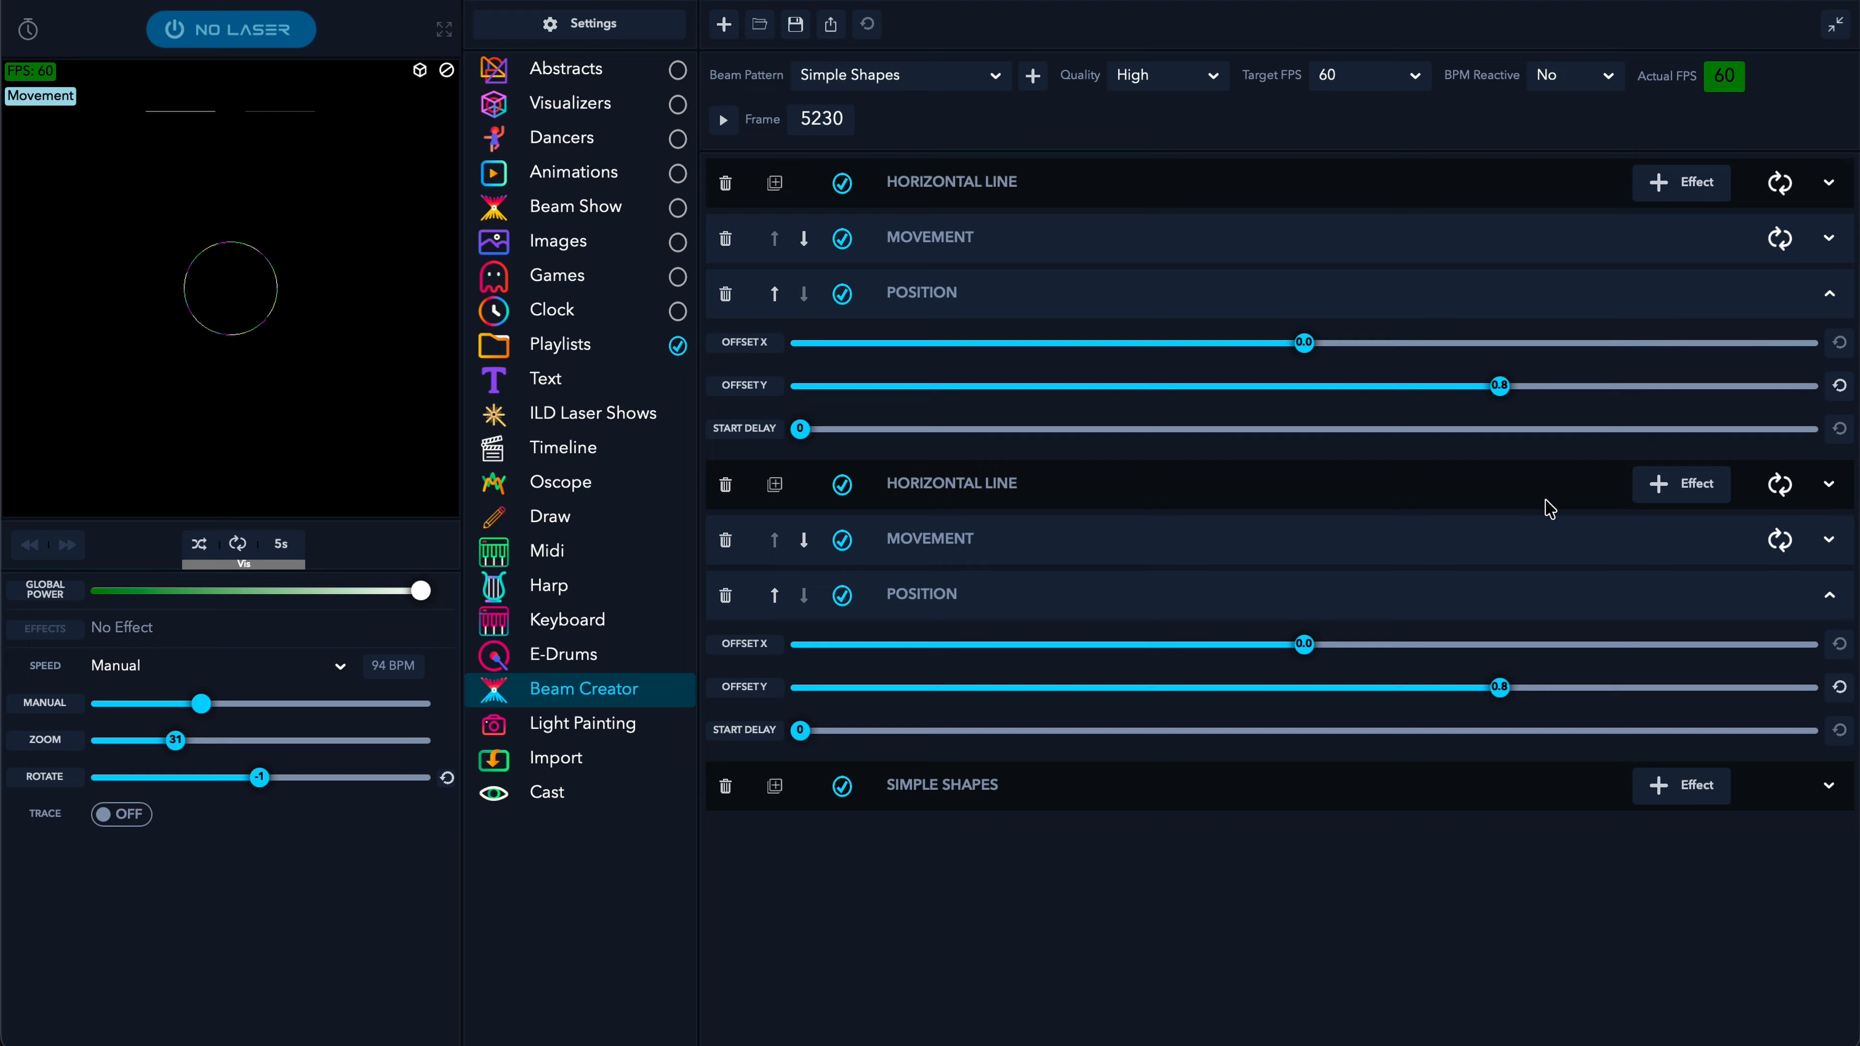
- Add a Position effect to the circle with Offset Y -0.7
click(1684, 785)
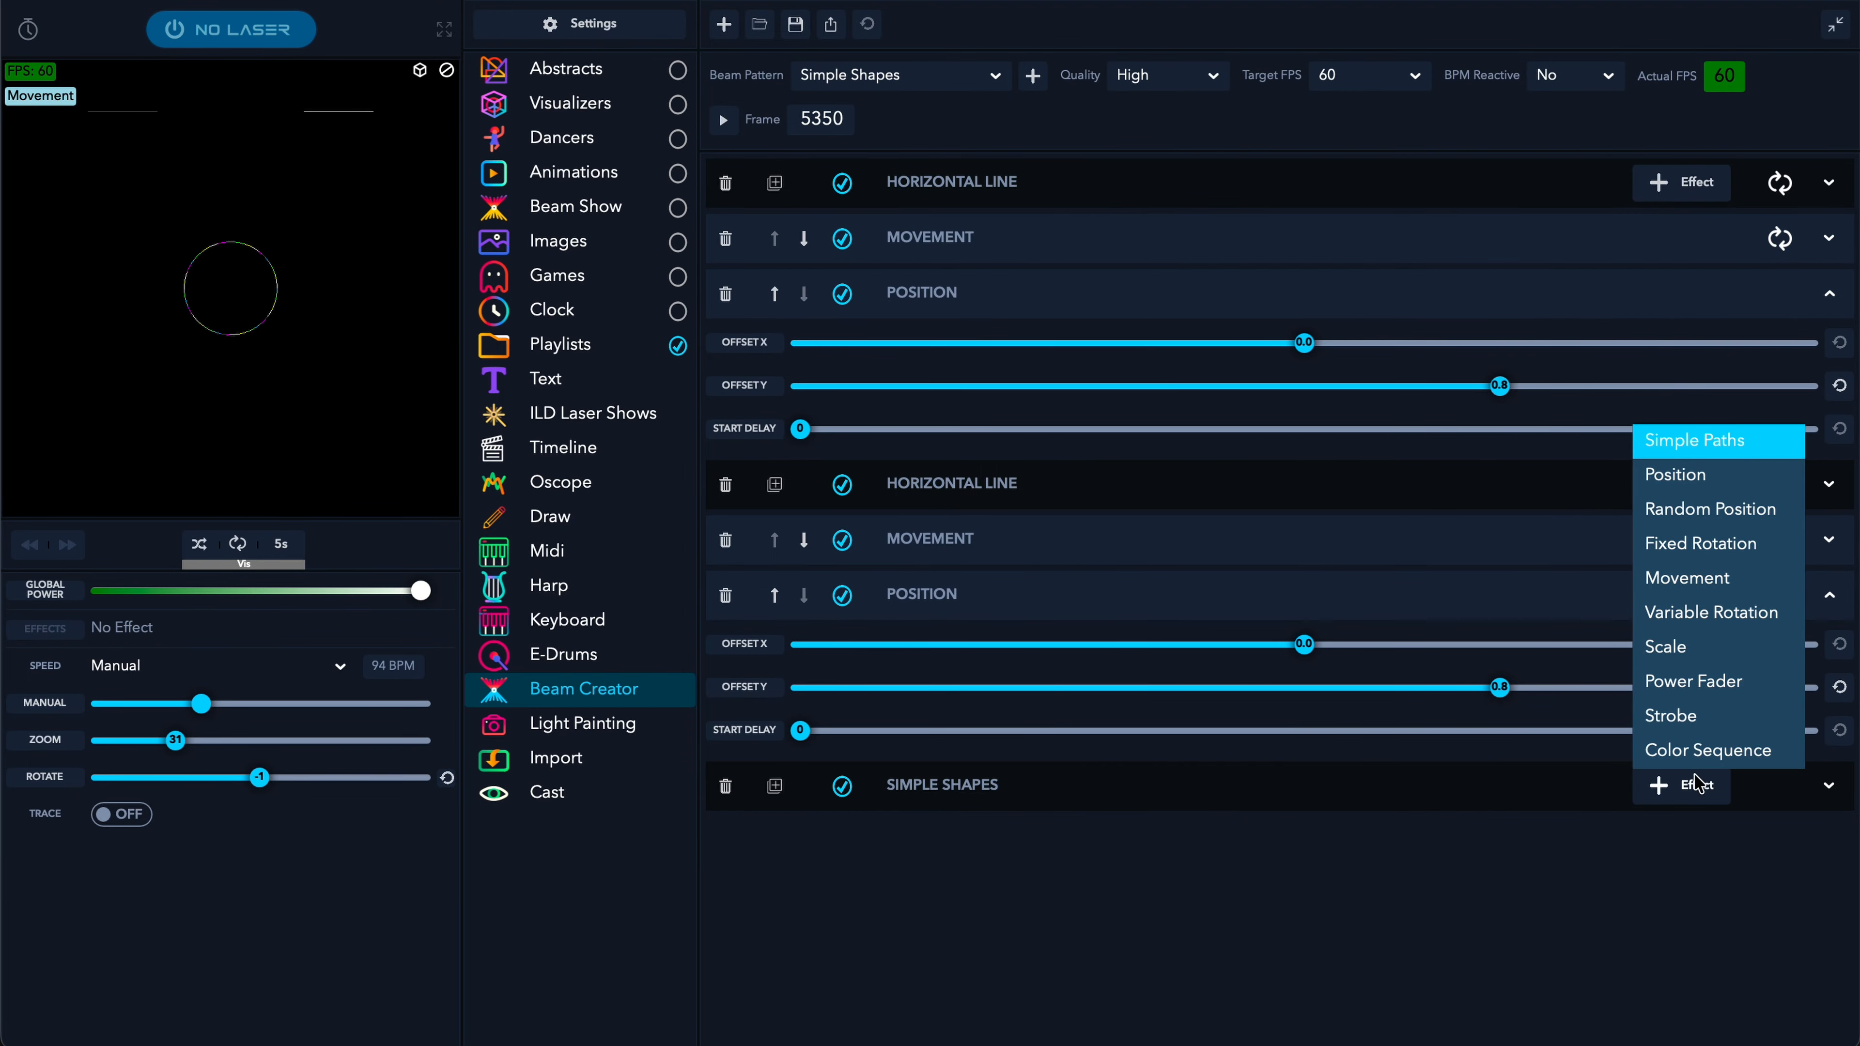
click(1698, 489)
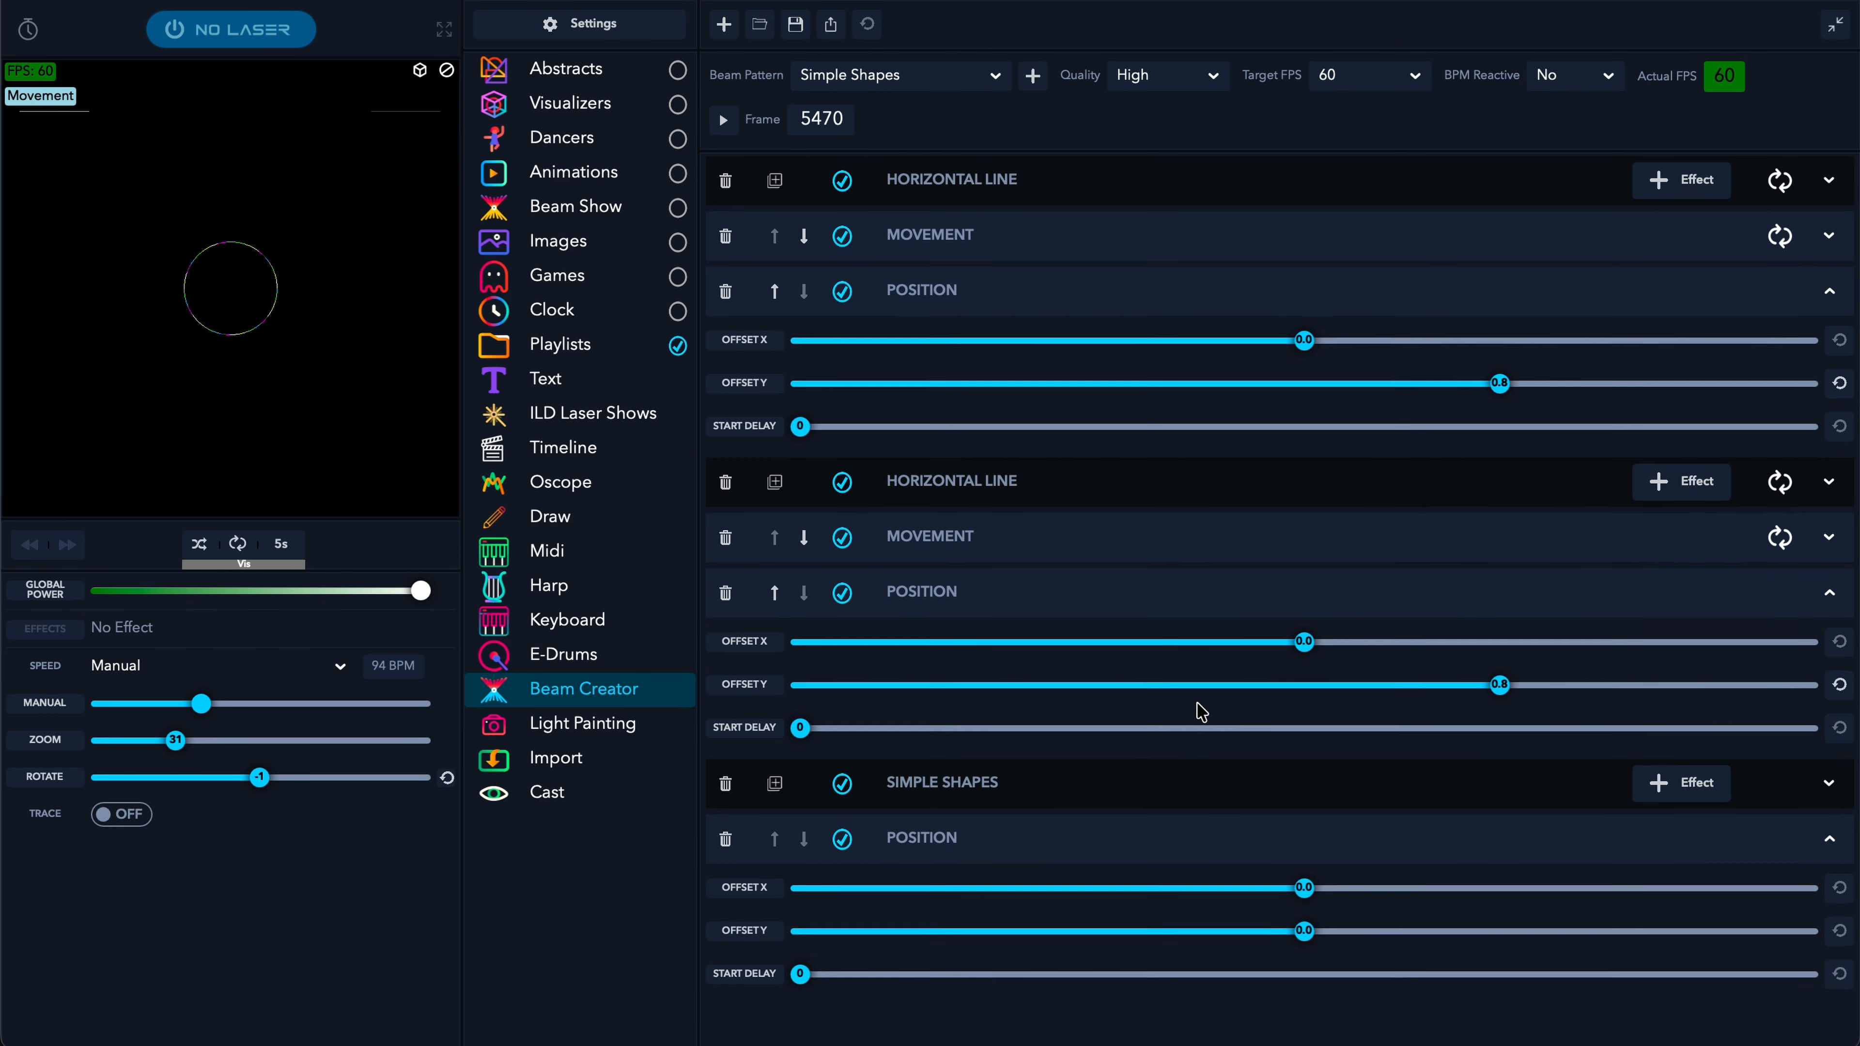
drag(1315, 935, 1133, 935)
click(1591, 808)
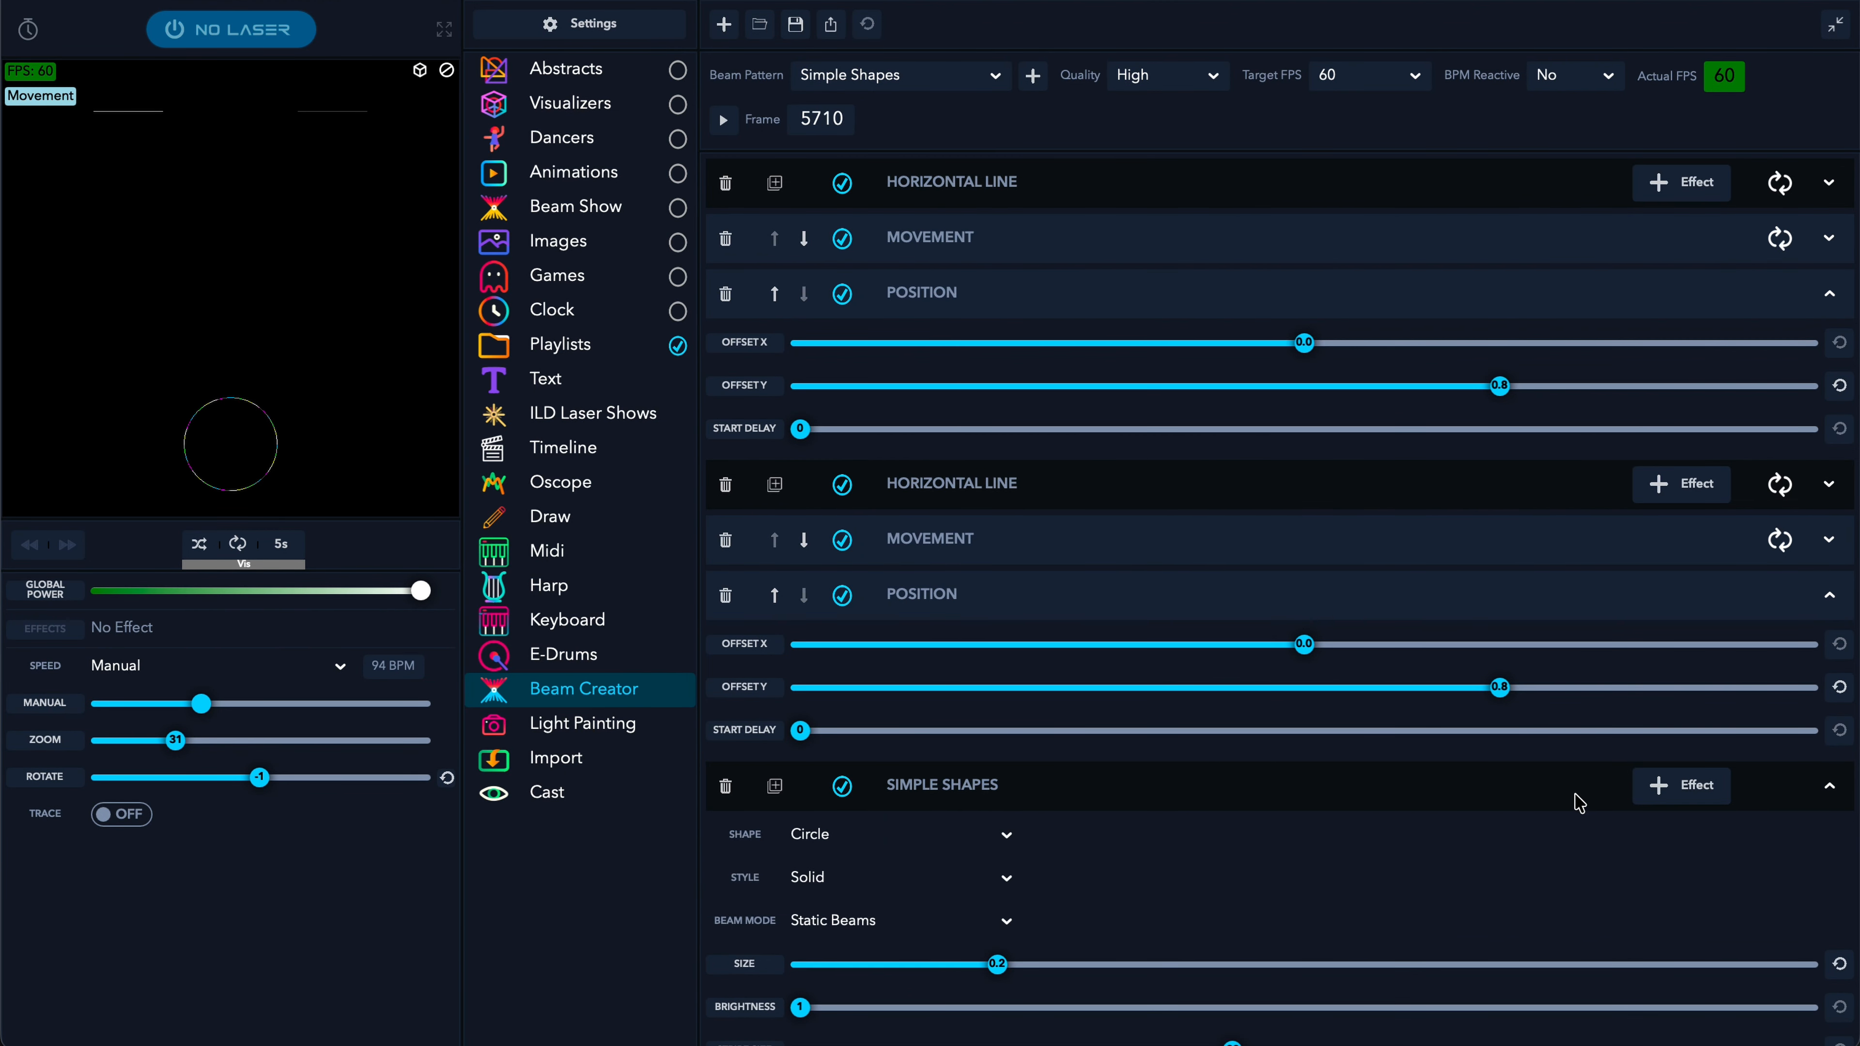
click(1582, 797)
- Add a Horizontal Movement effect from -0.9 to 0.9 over 72 frames, always repeating
click(1697, 788)
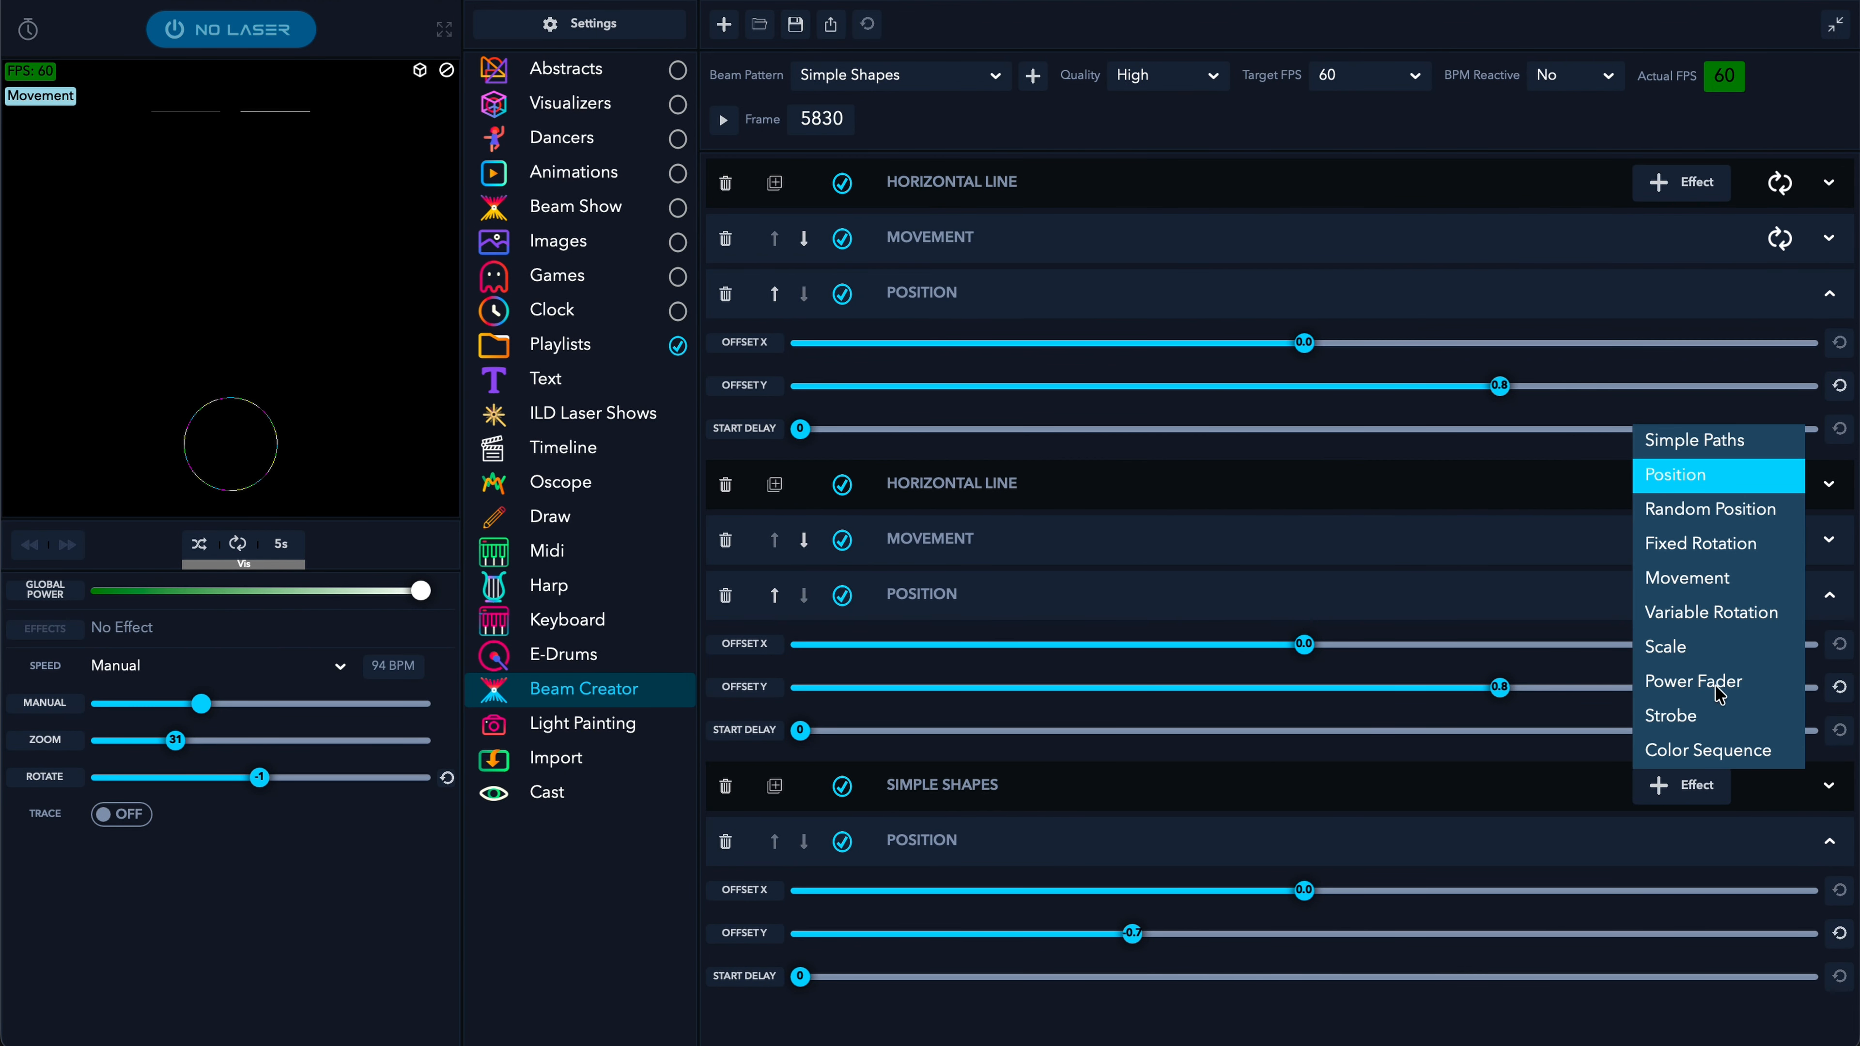
click(1703, 579)
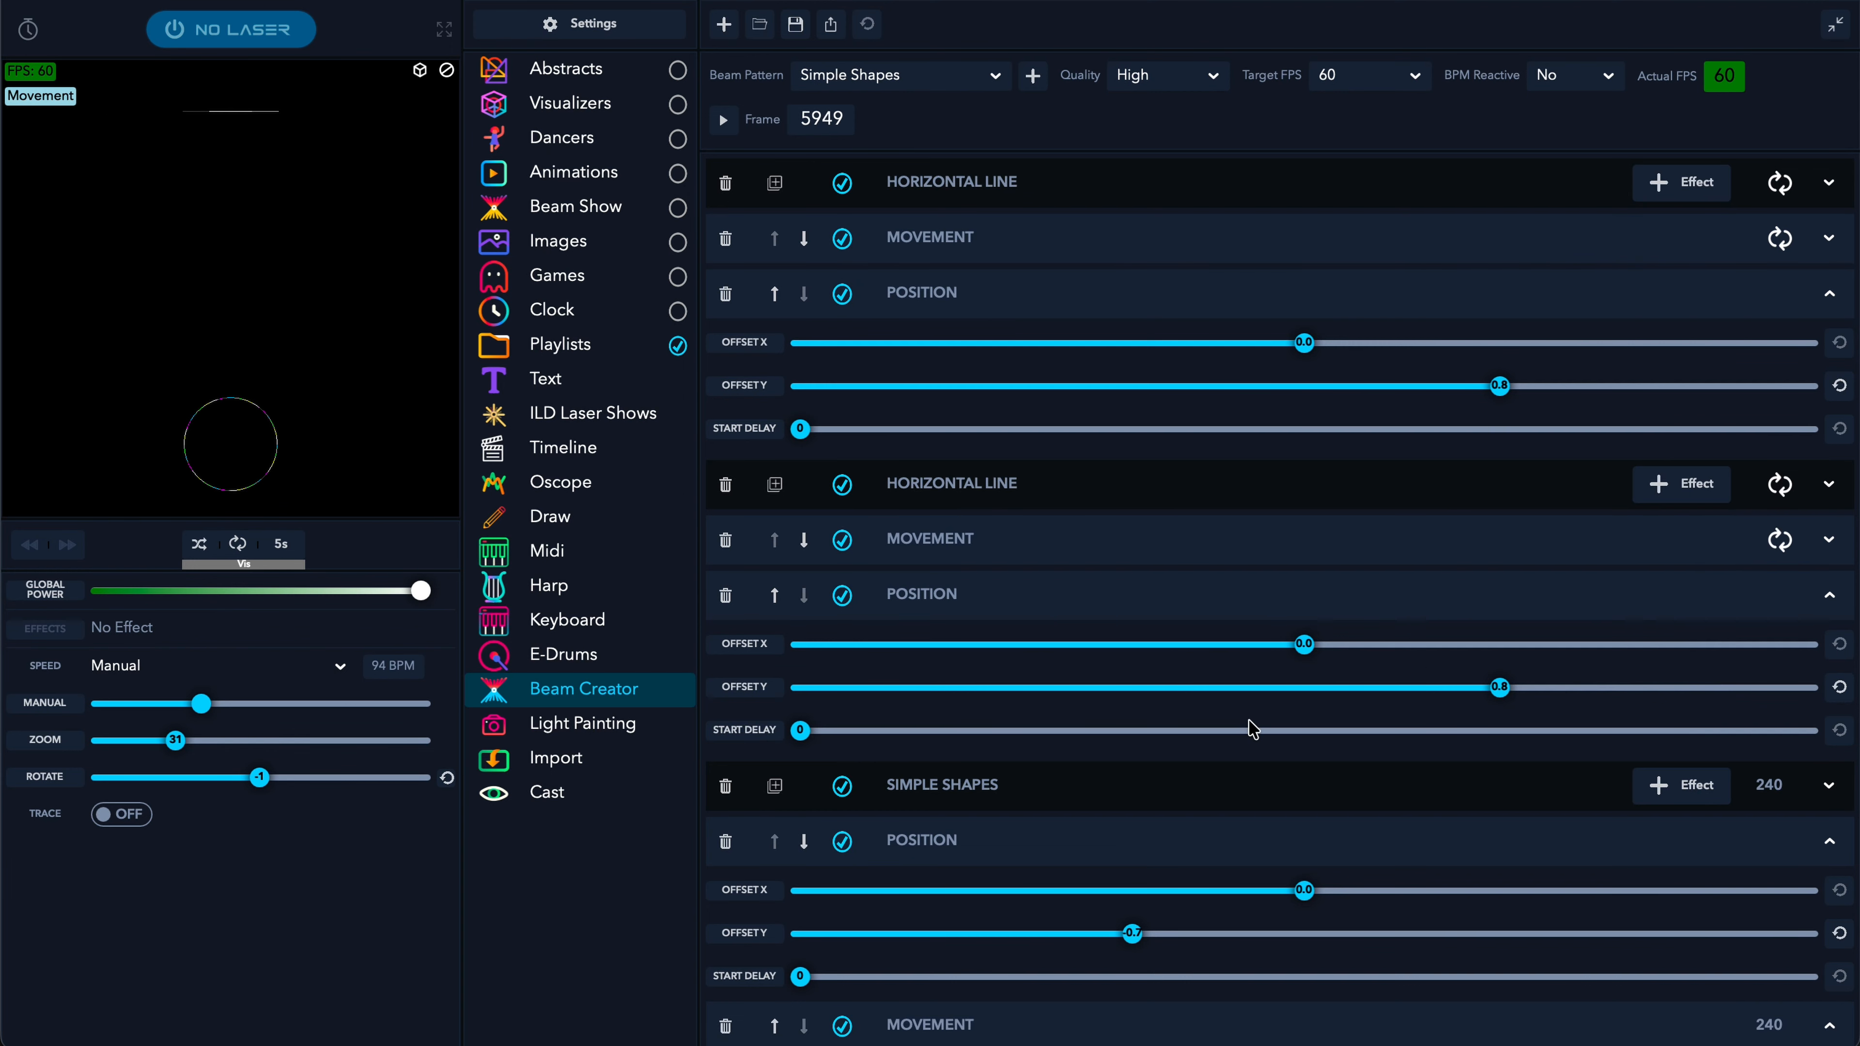
scroll(1254, 731, down, 5)
click(916, 729)
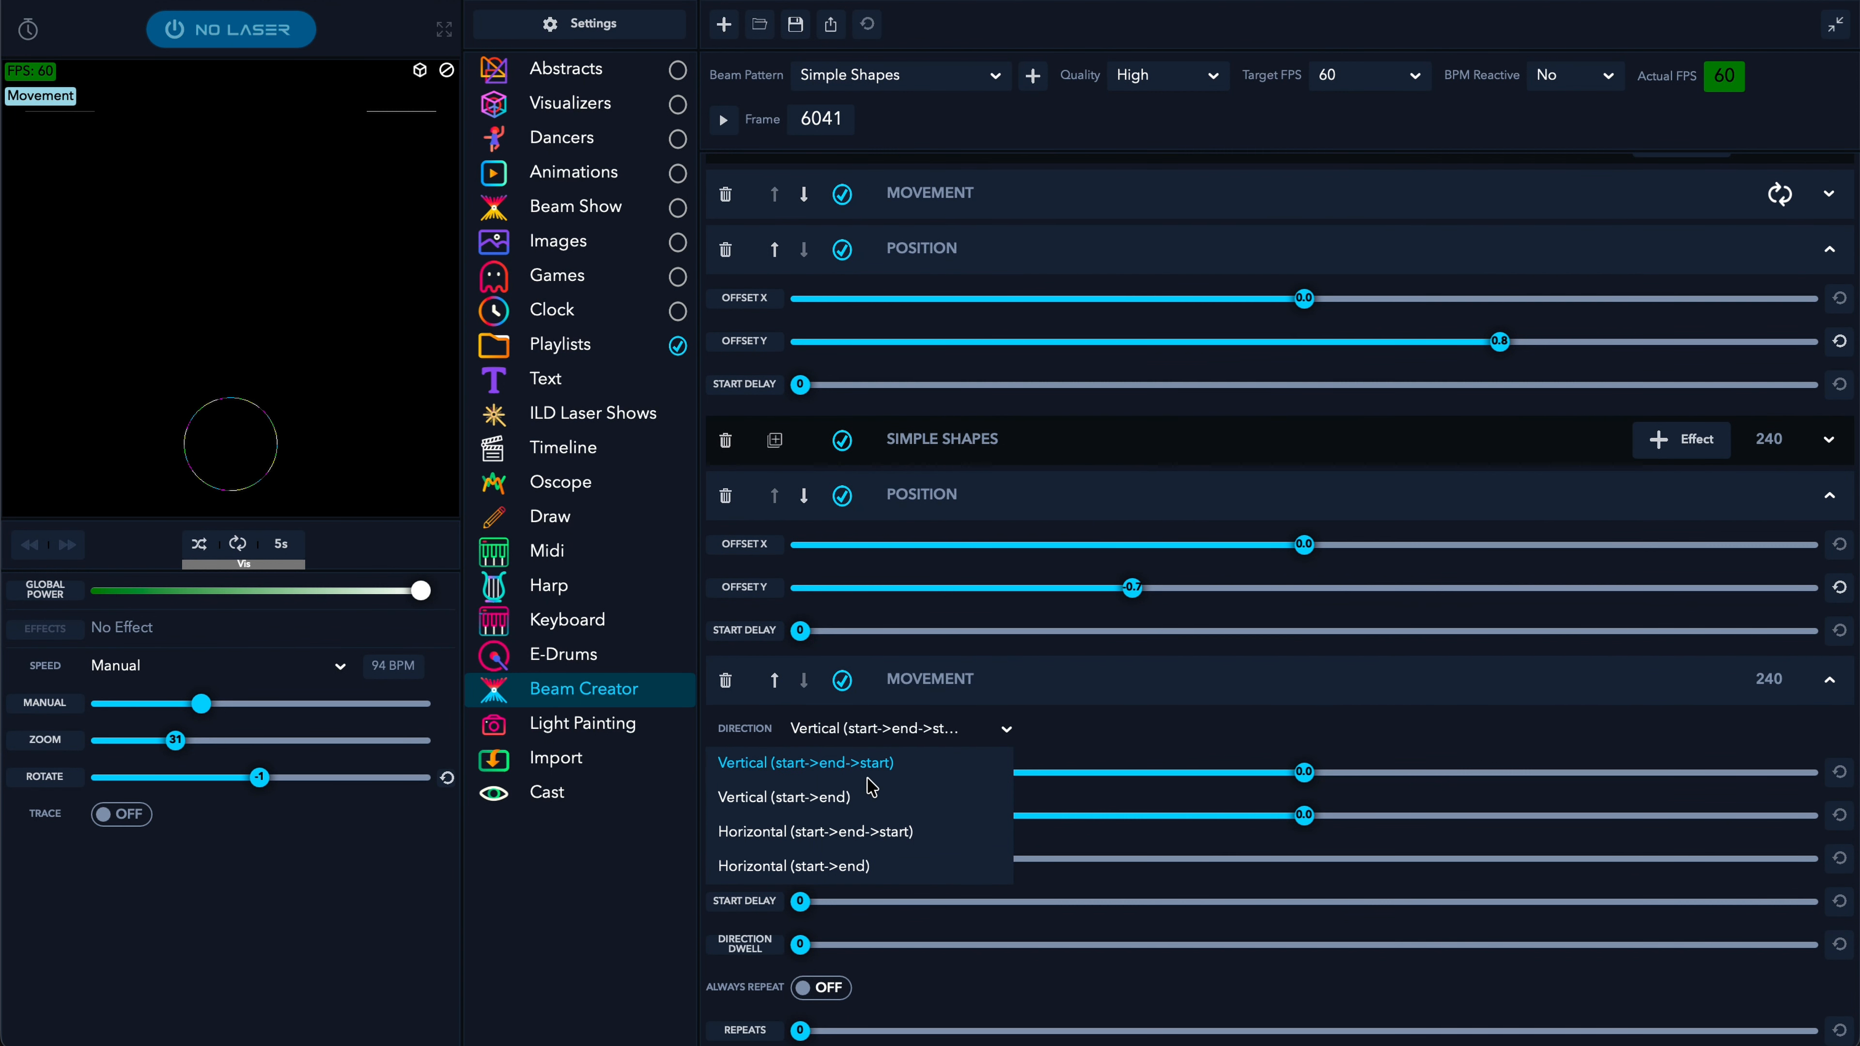
click(784, 831)
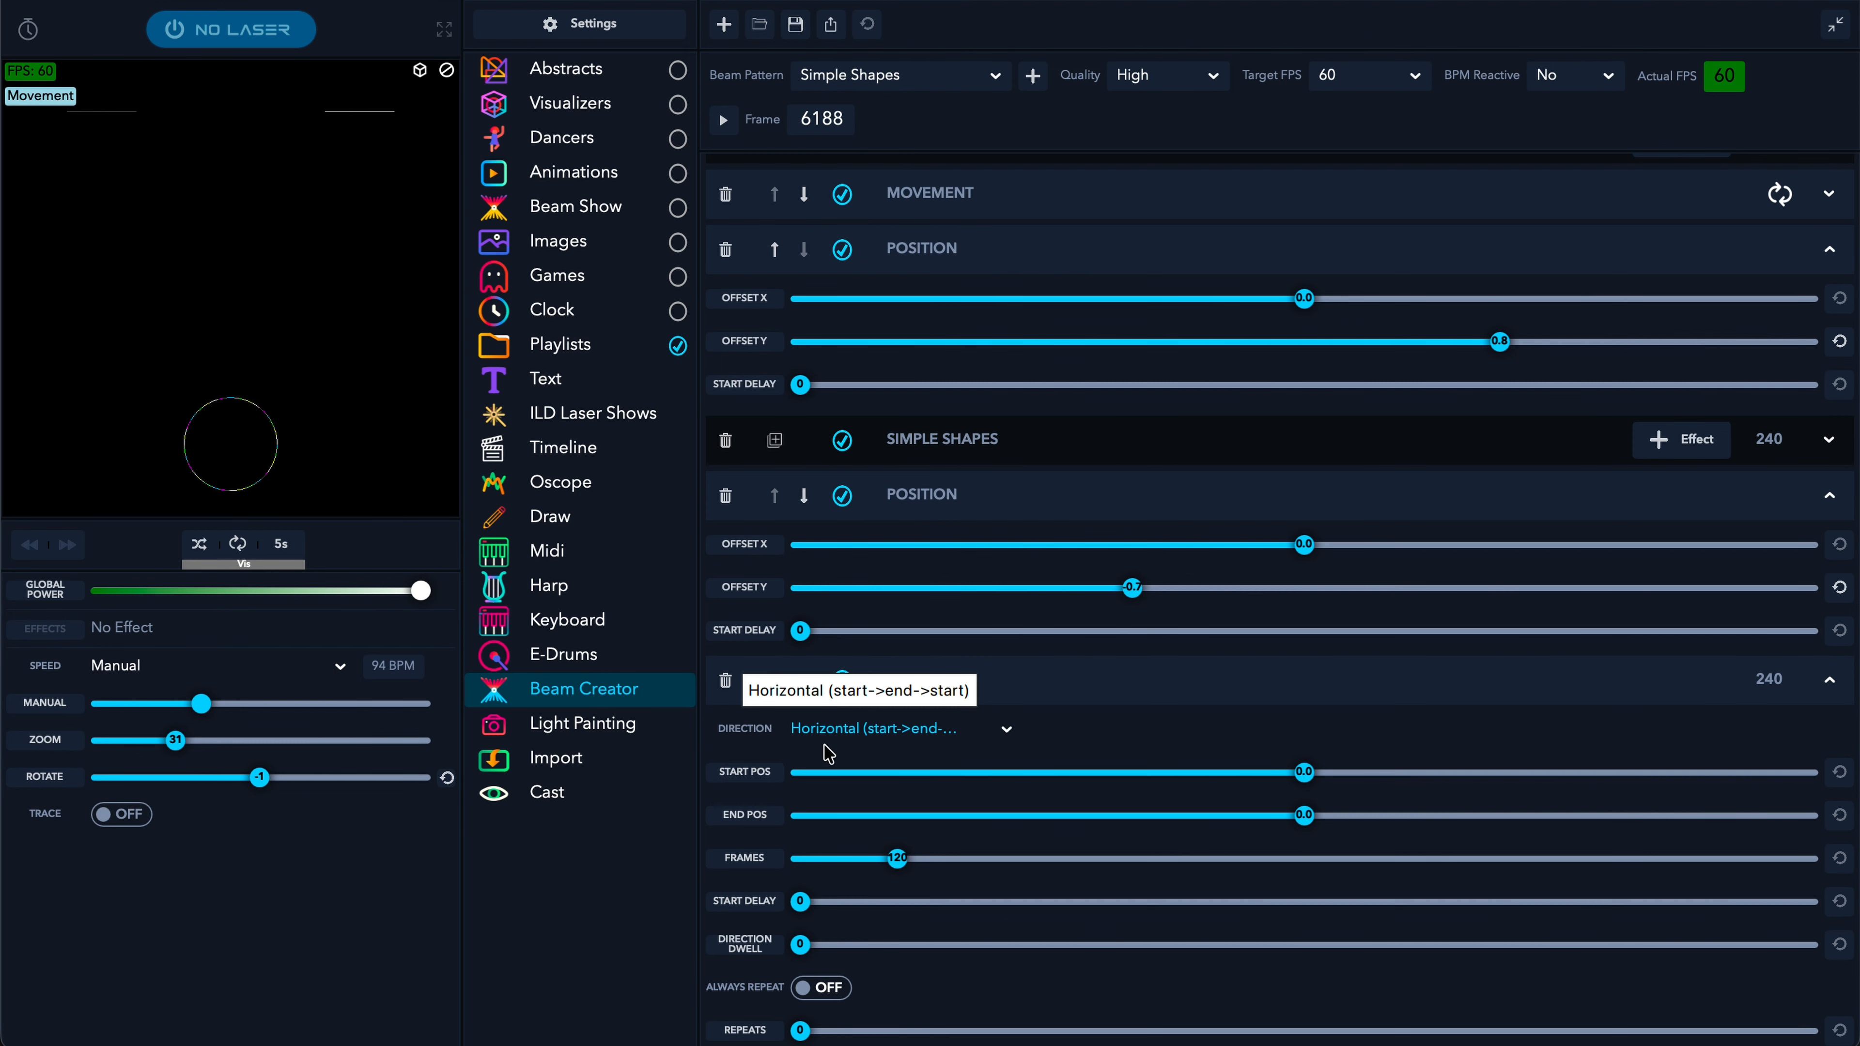
drag(1303, 770, 1076, 806)
drag(1362, 823, 1525, 842)
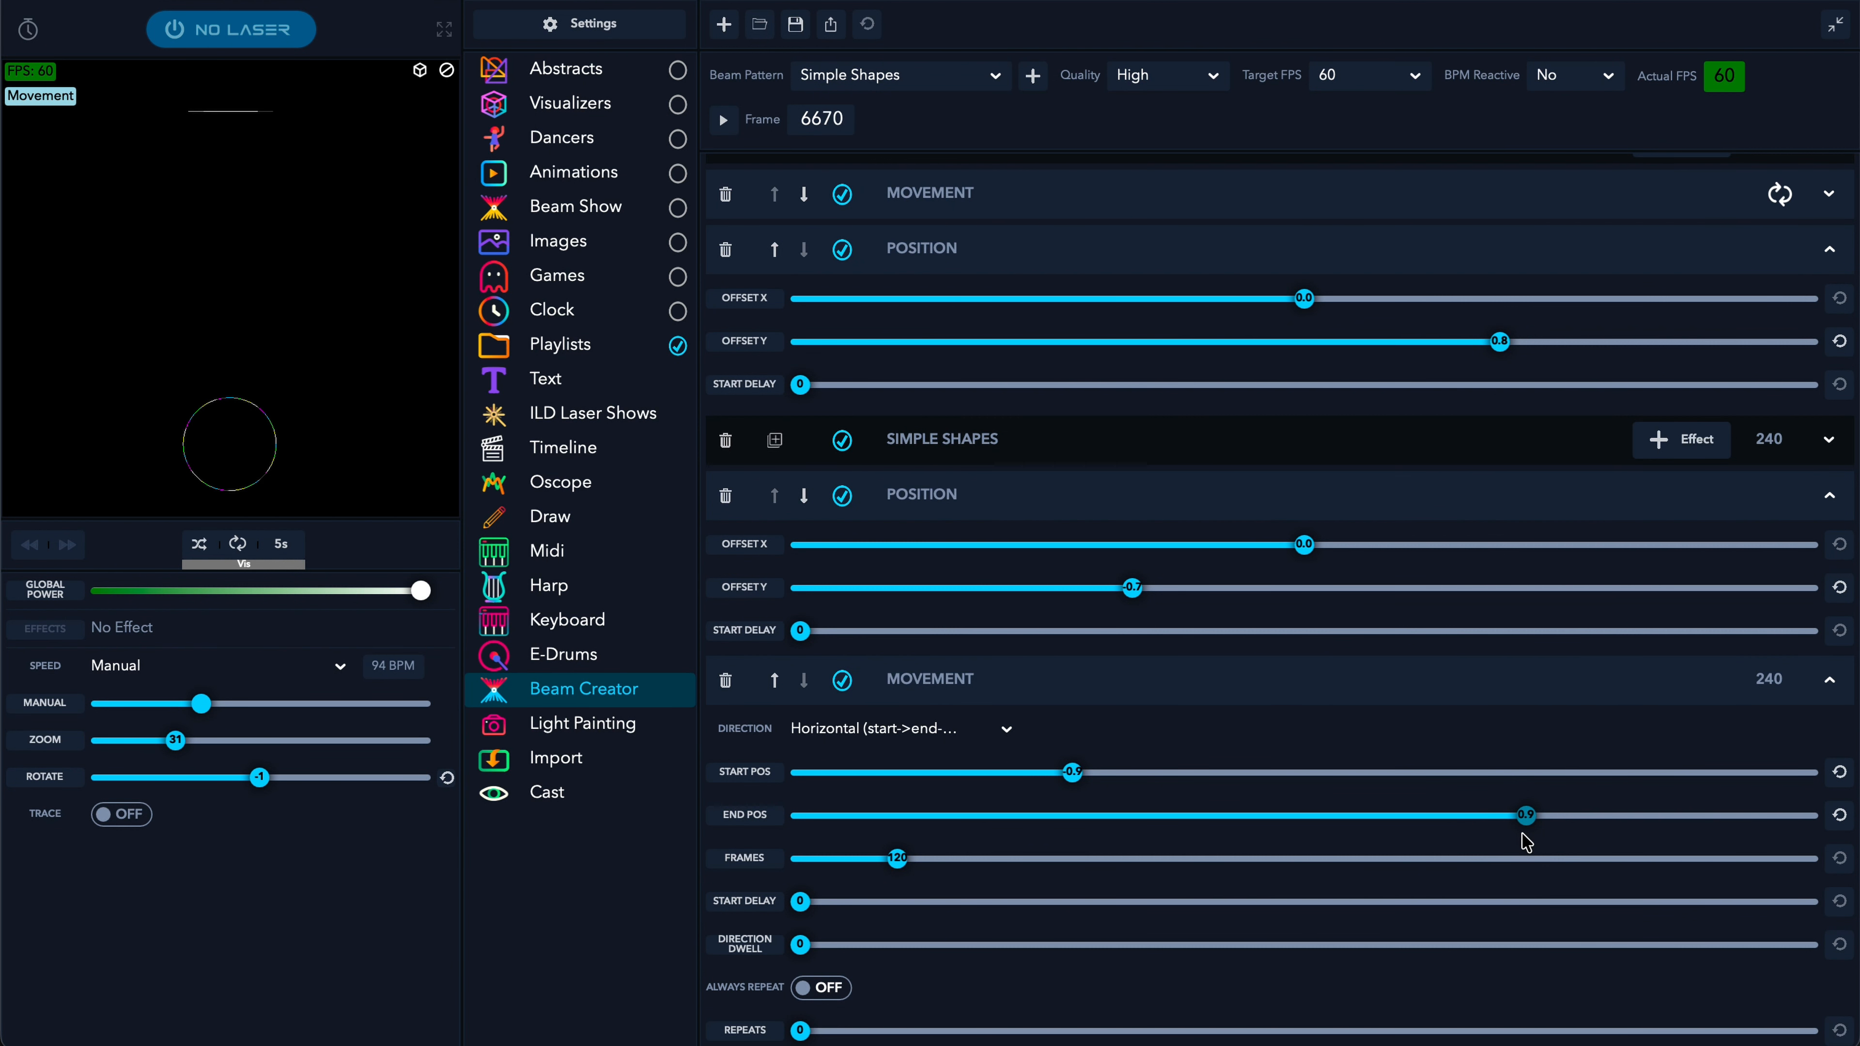
scroll(1026, 839, down, 1)
drag(894, 851, 857, 847)
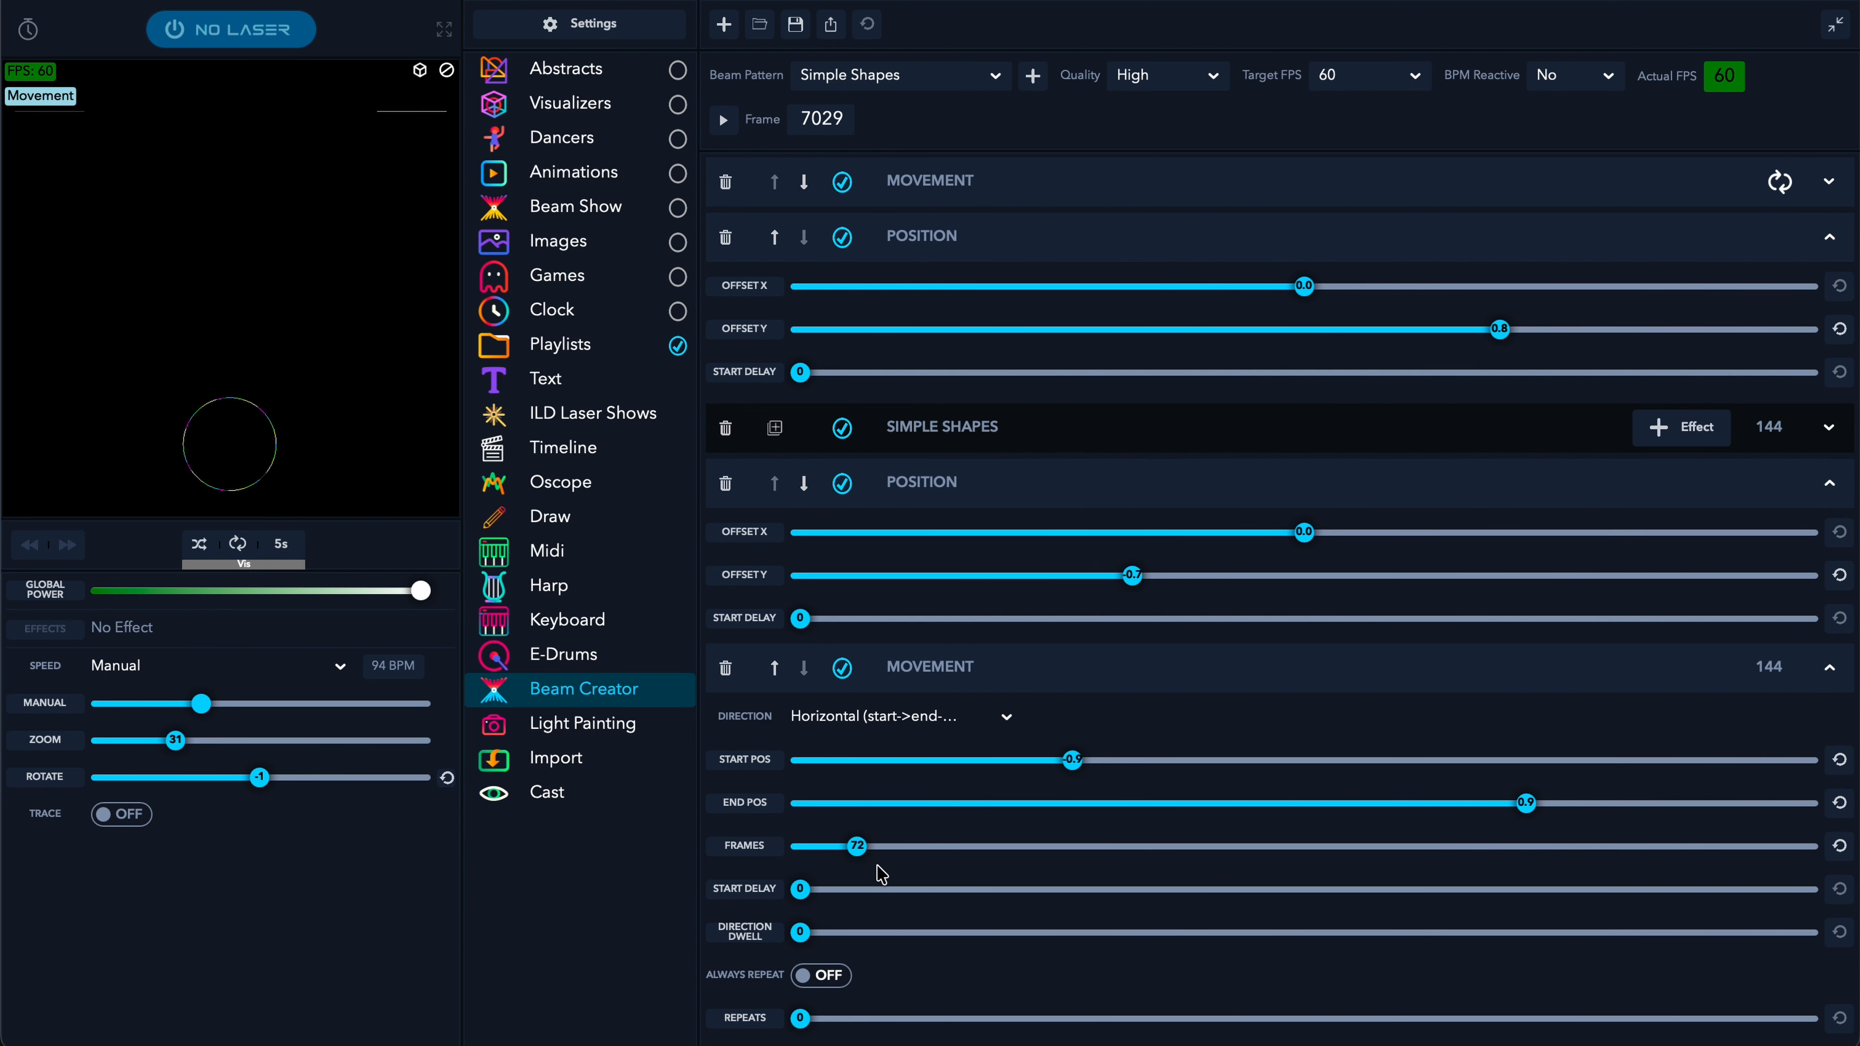
scroll(811, 982, up, 1)
click(815, 1017)
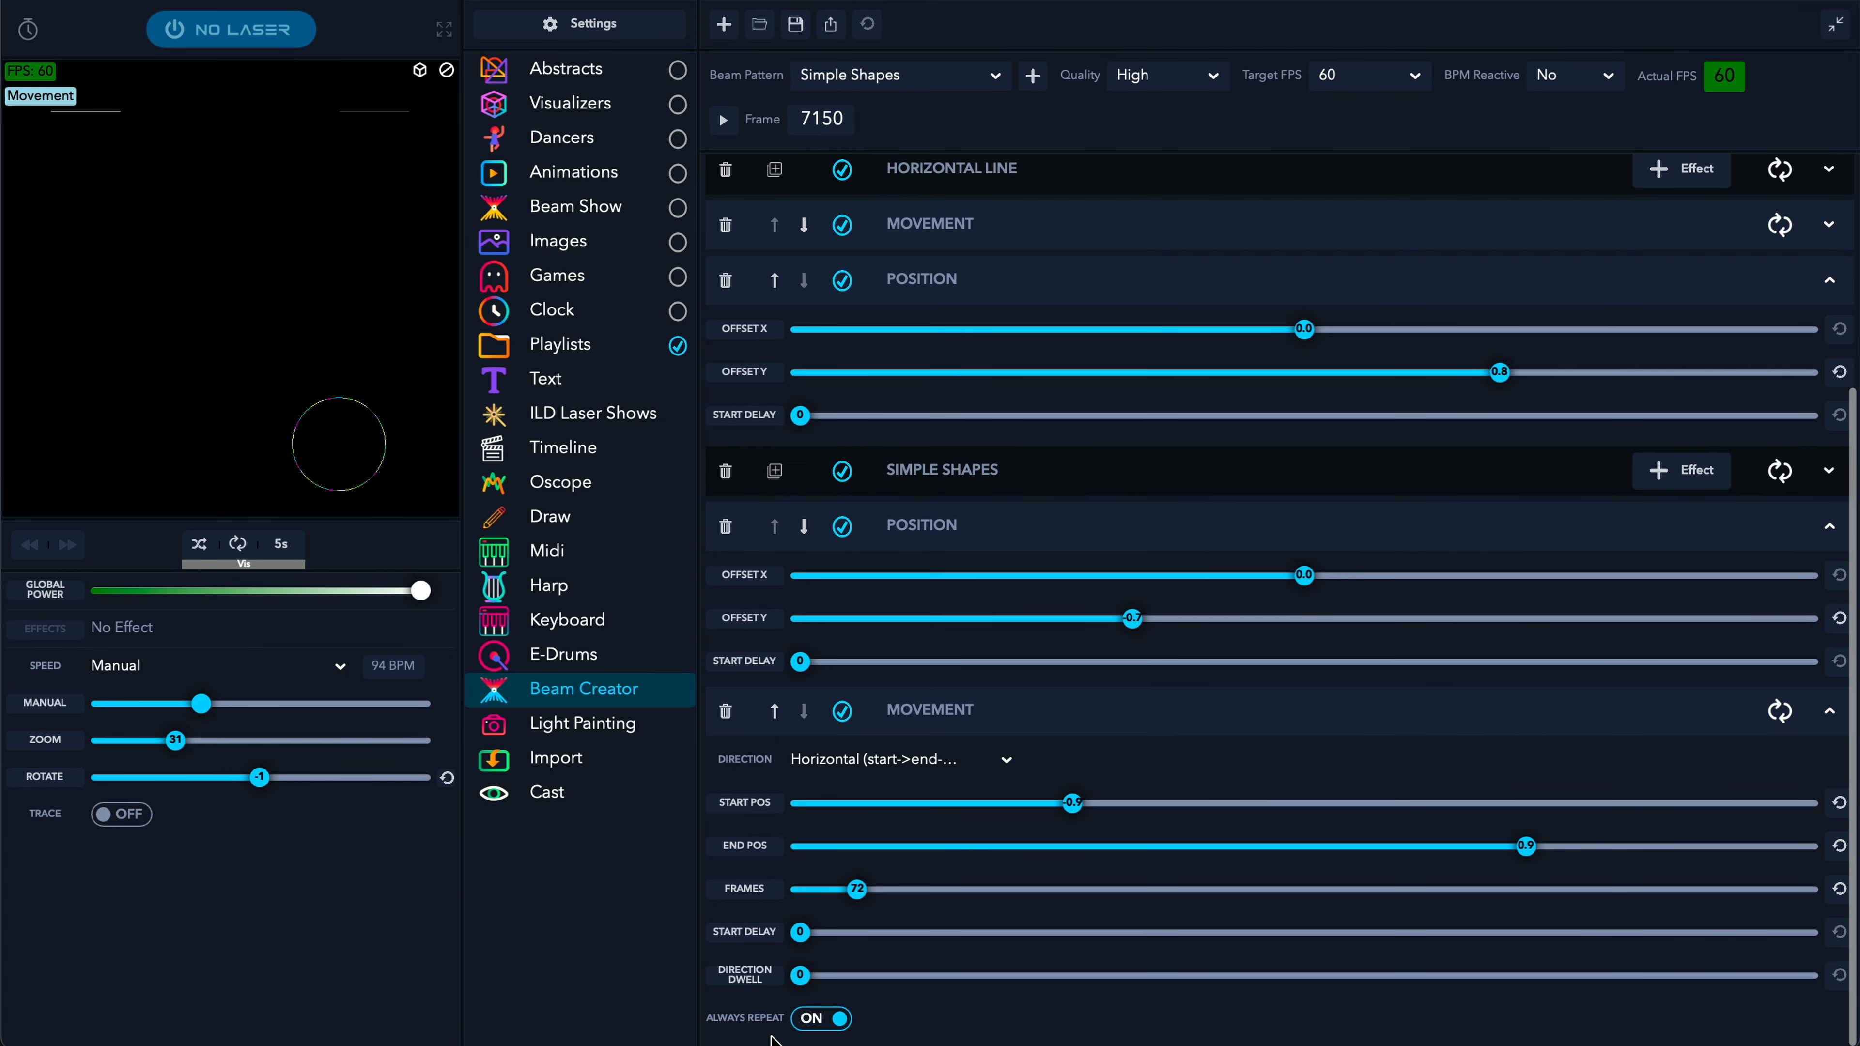
- Speed the circle's sweep up to 47 frames and check the exact start position
drag(857, 889, 842, 892)
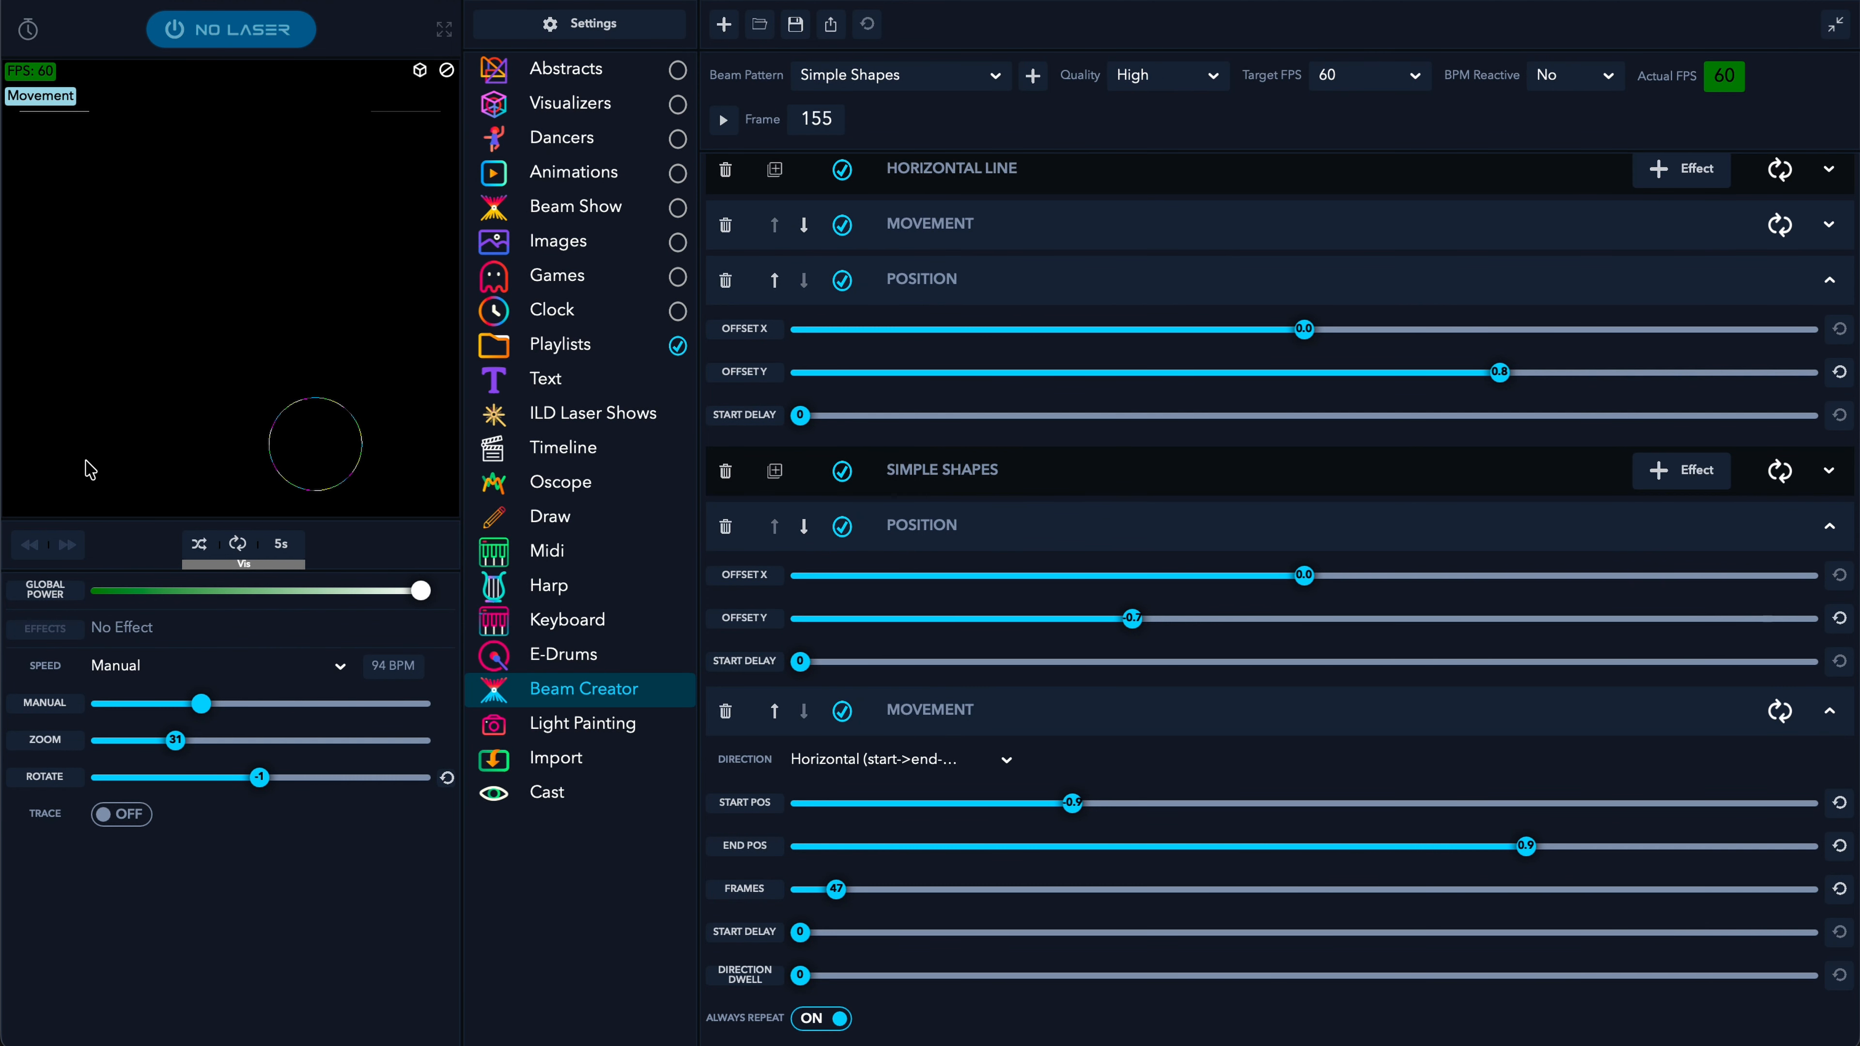
drag(1073, 806, 1085, 806)
right_click(1078, 804)
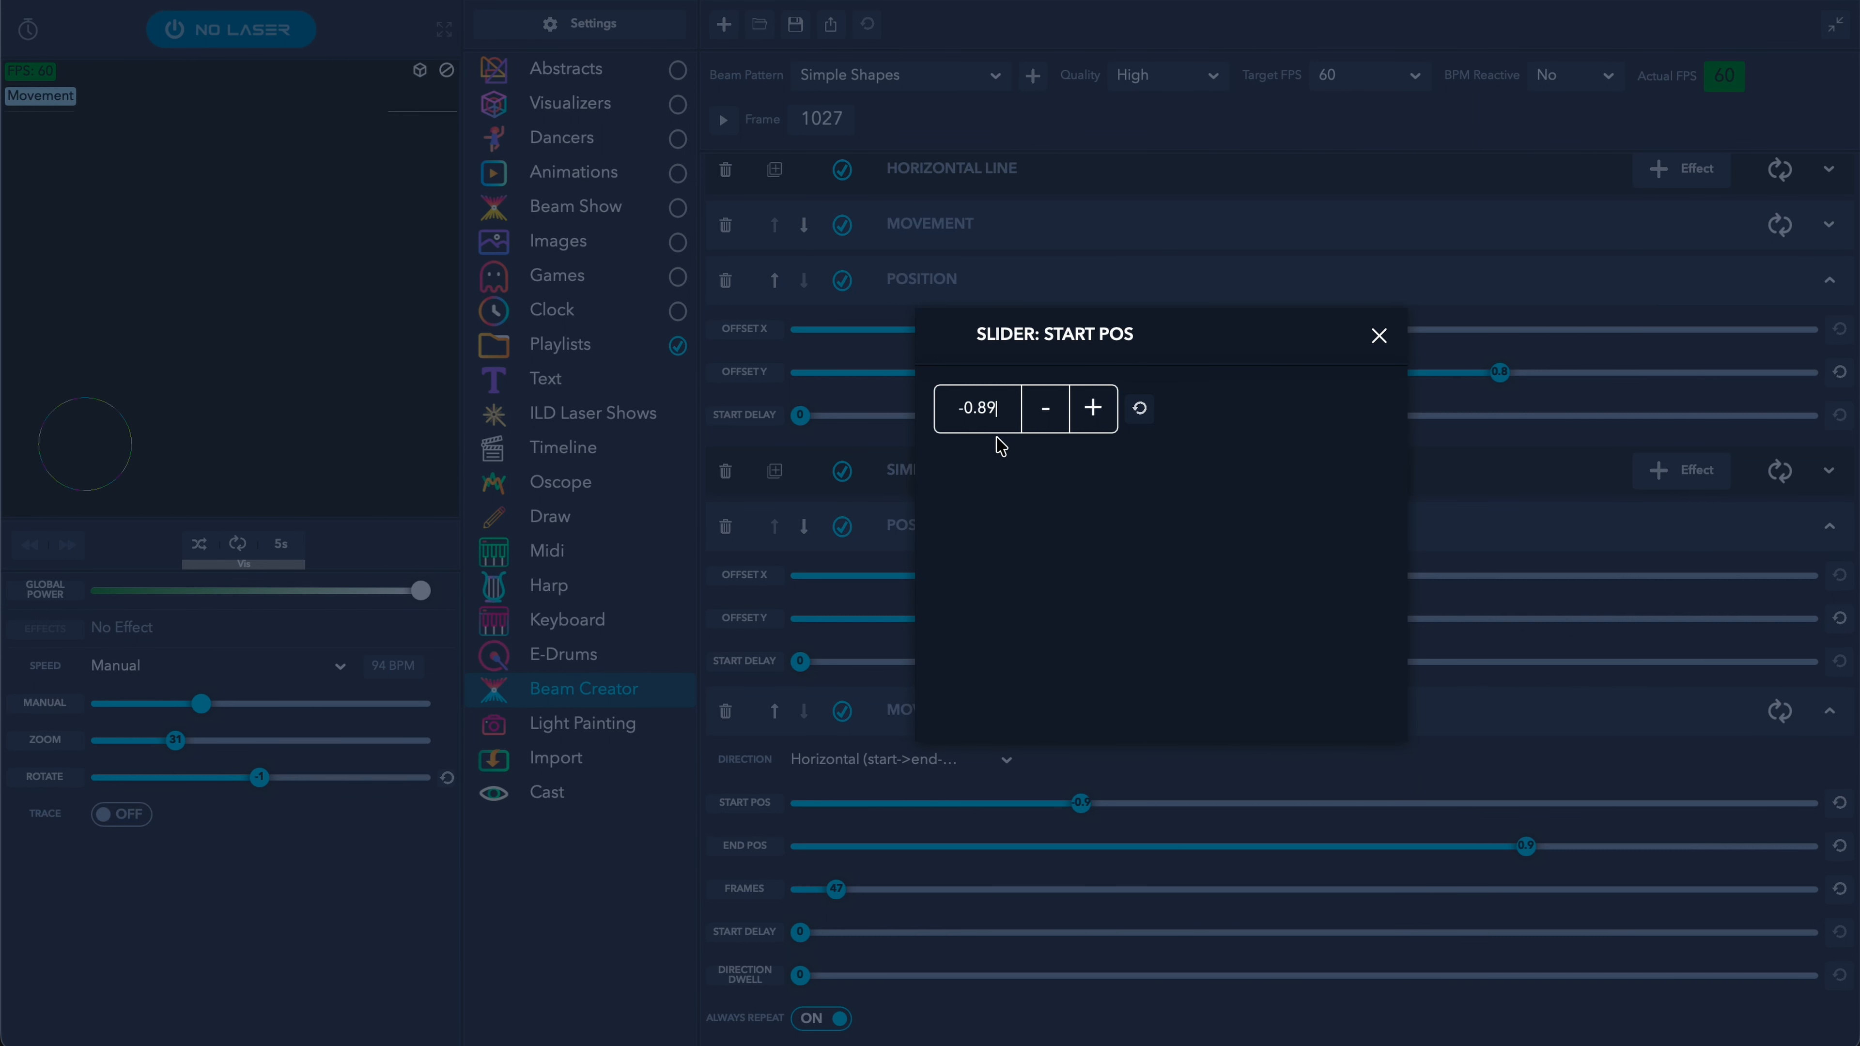
click(1380, 335)
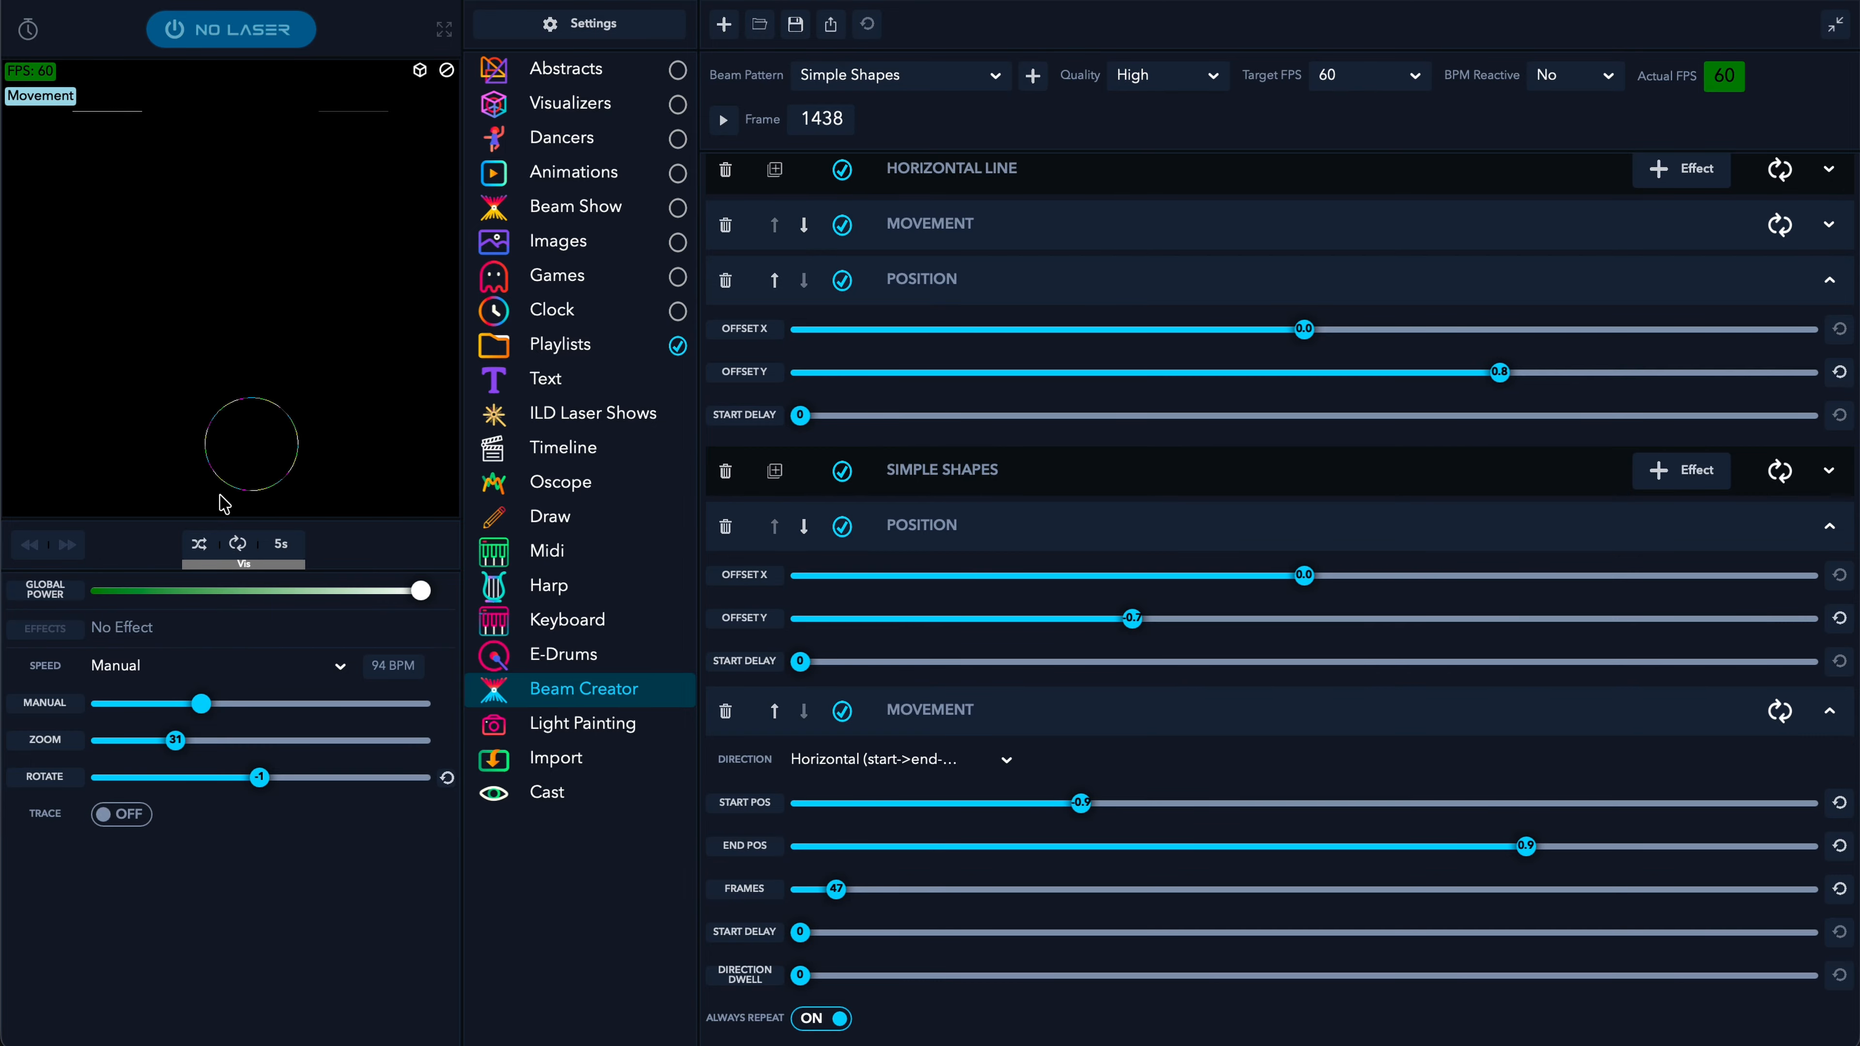
- Narrow the circle's sweep to run from -0.7 to 0.7 and verify both values
drag(1082, 804, 1132, 815)
drag(1525, 848, 1480, 863)
click(715, 125)
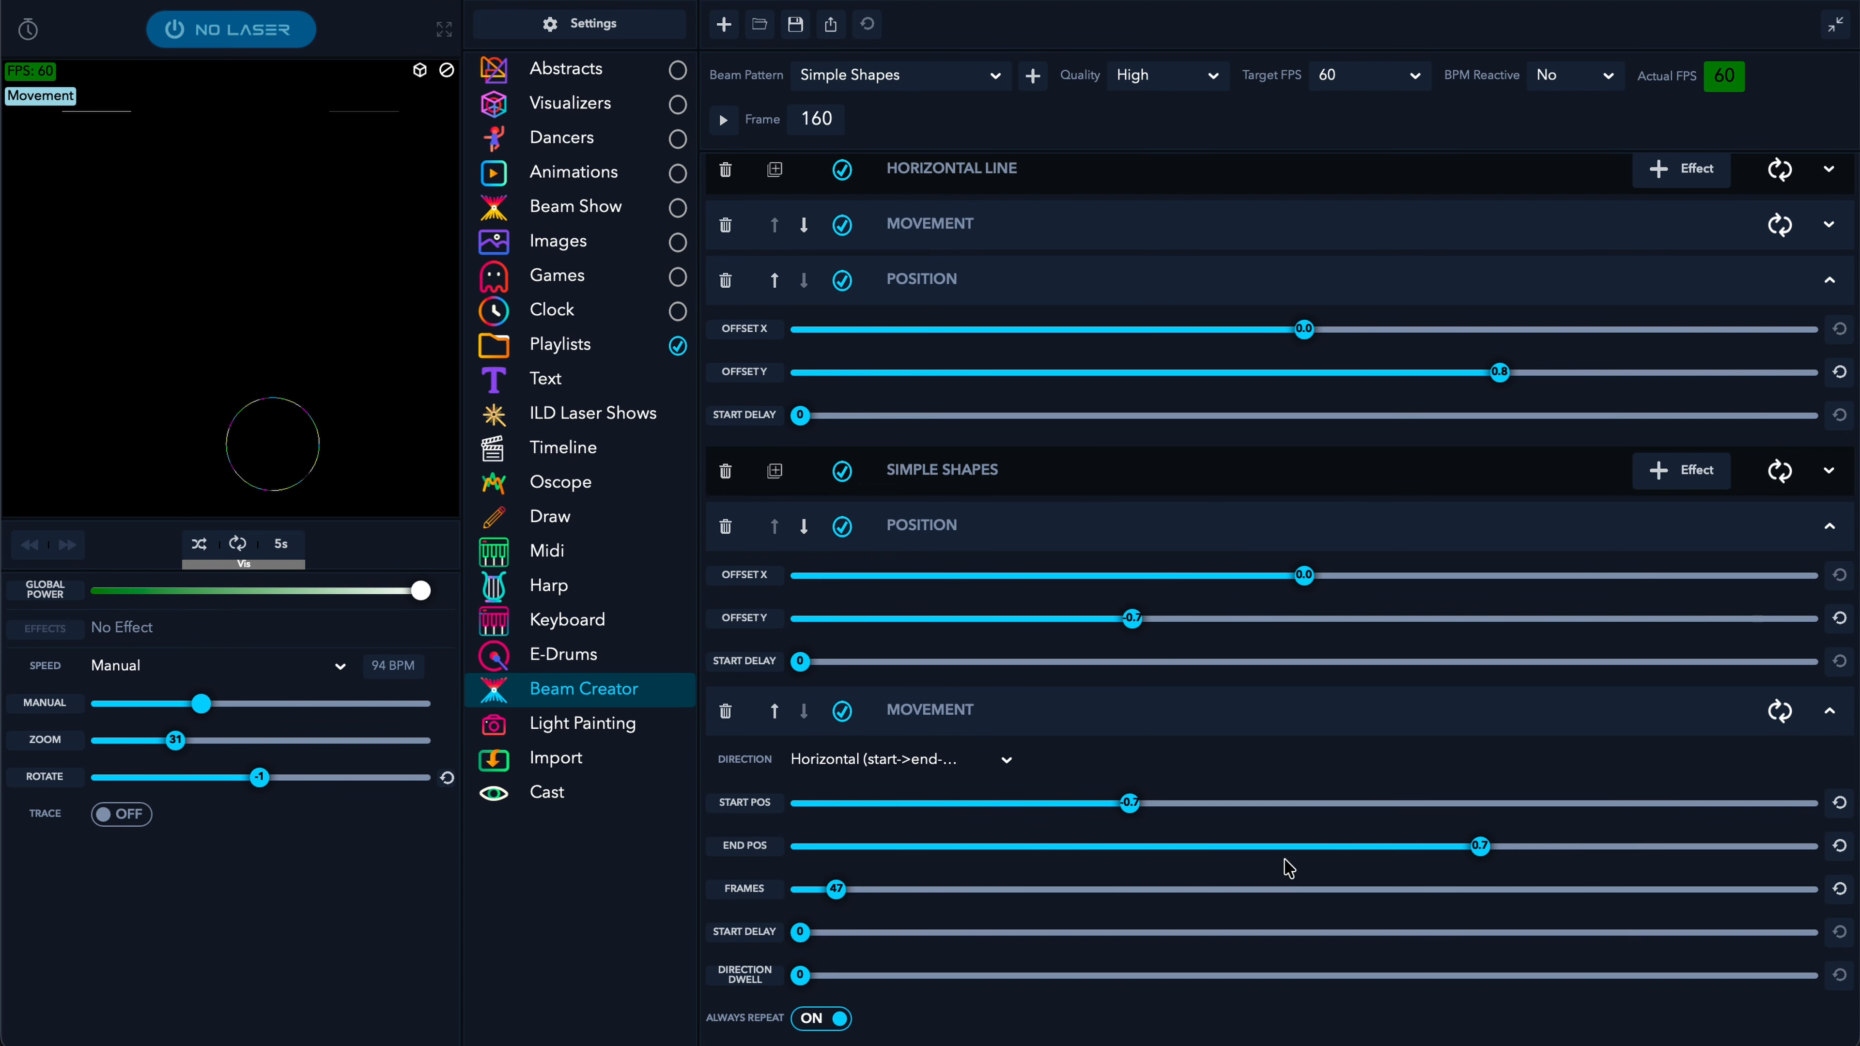
right_click(1129, 803)
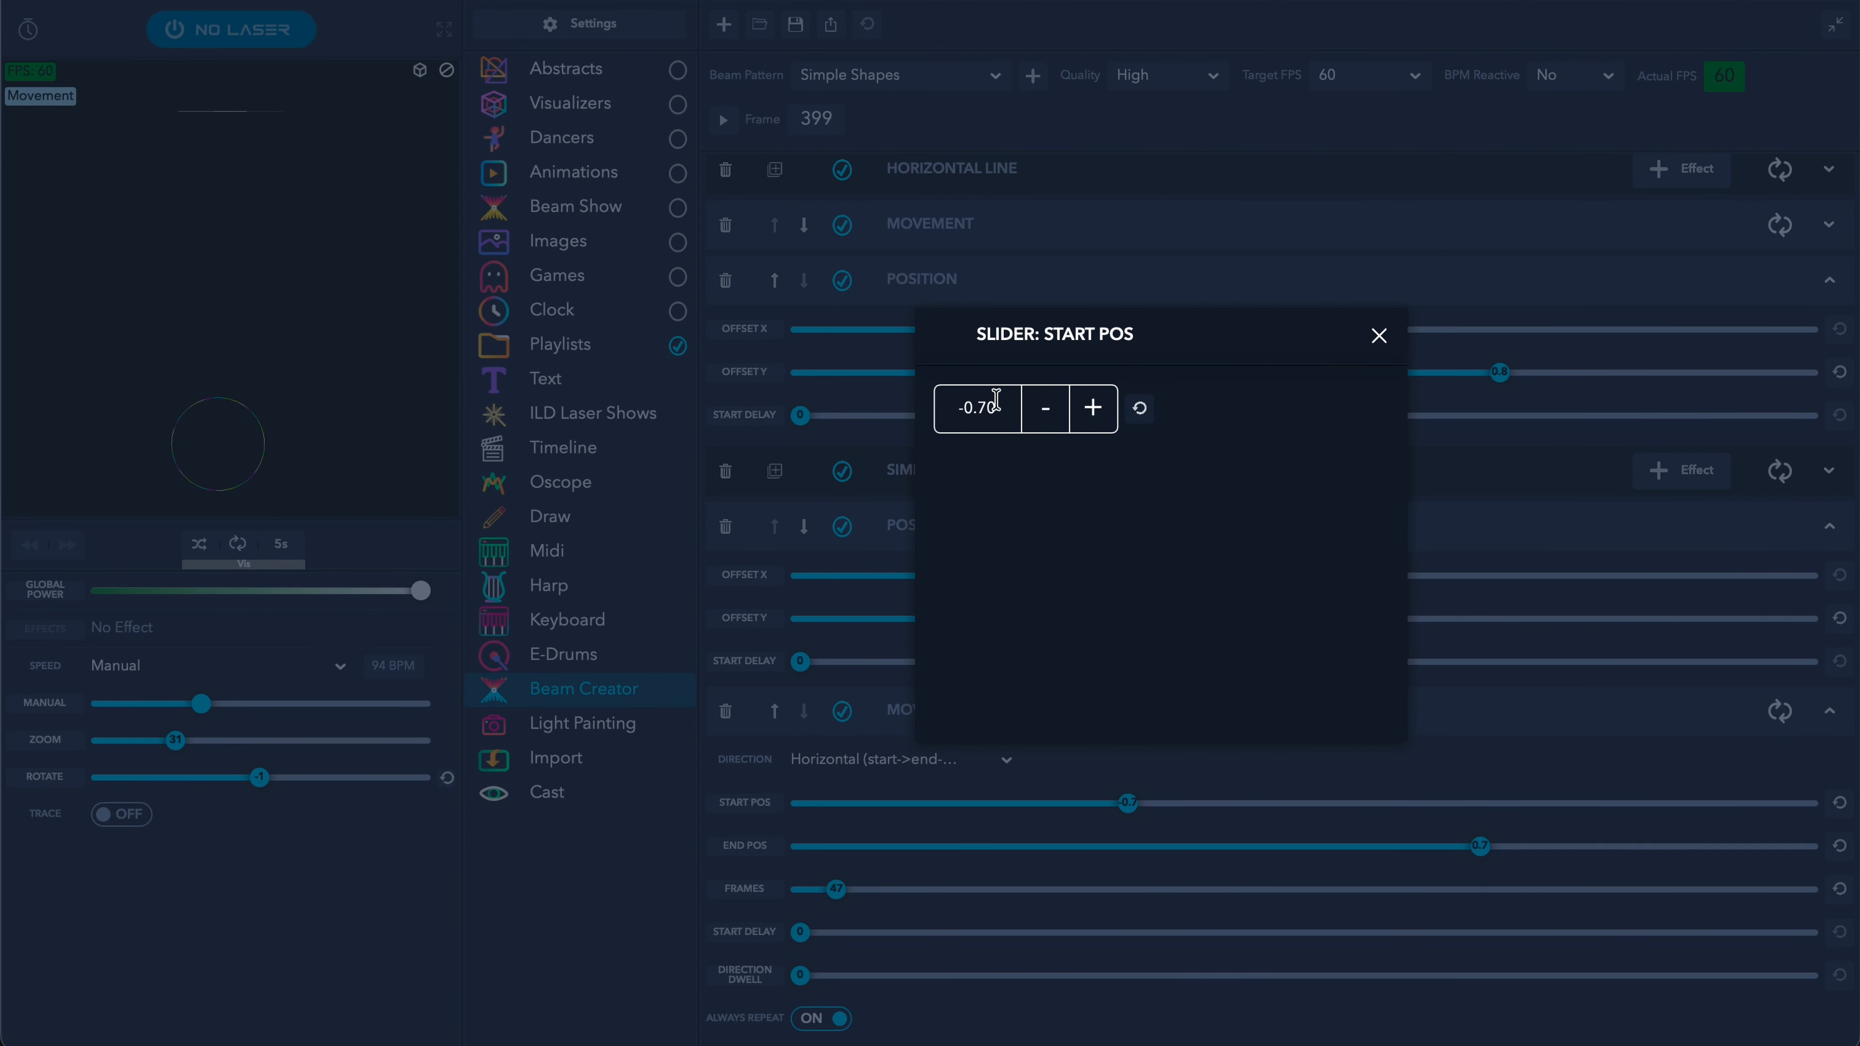
click(1378, 335)
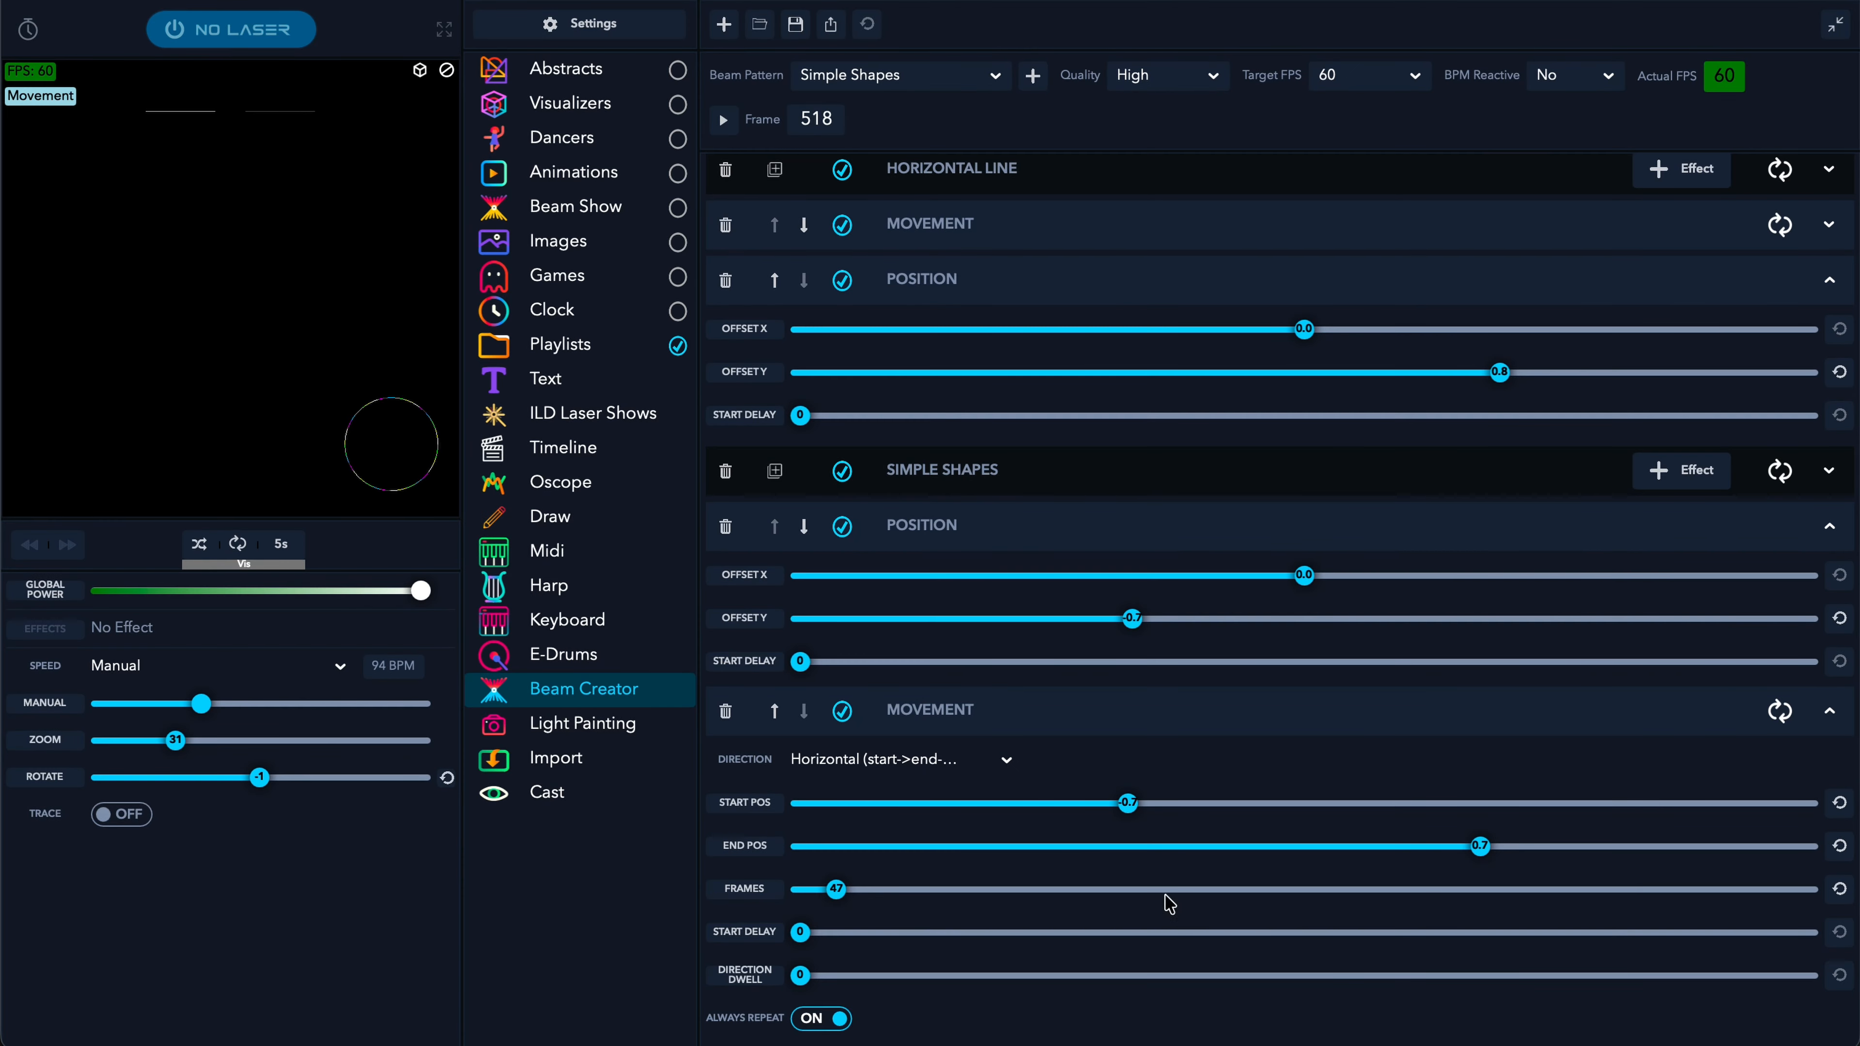
right_click(1480, 847)
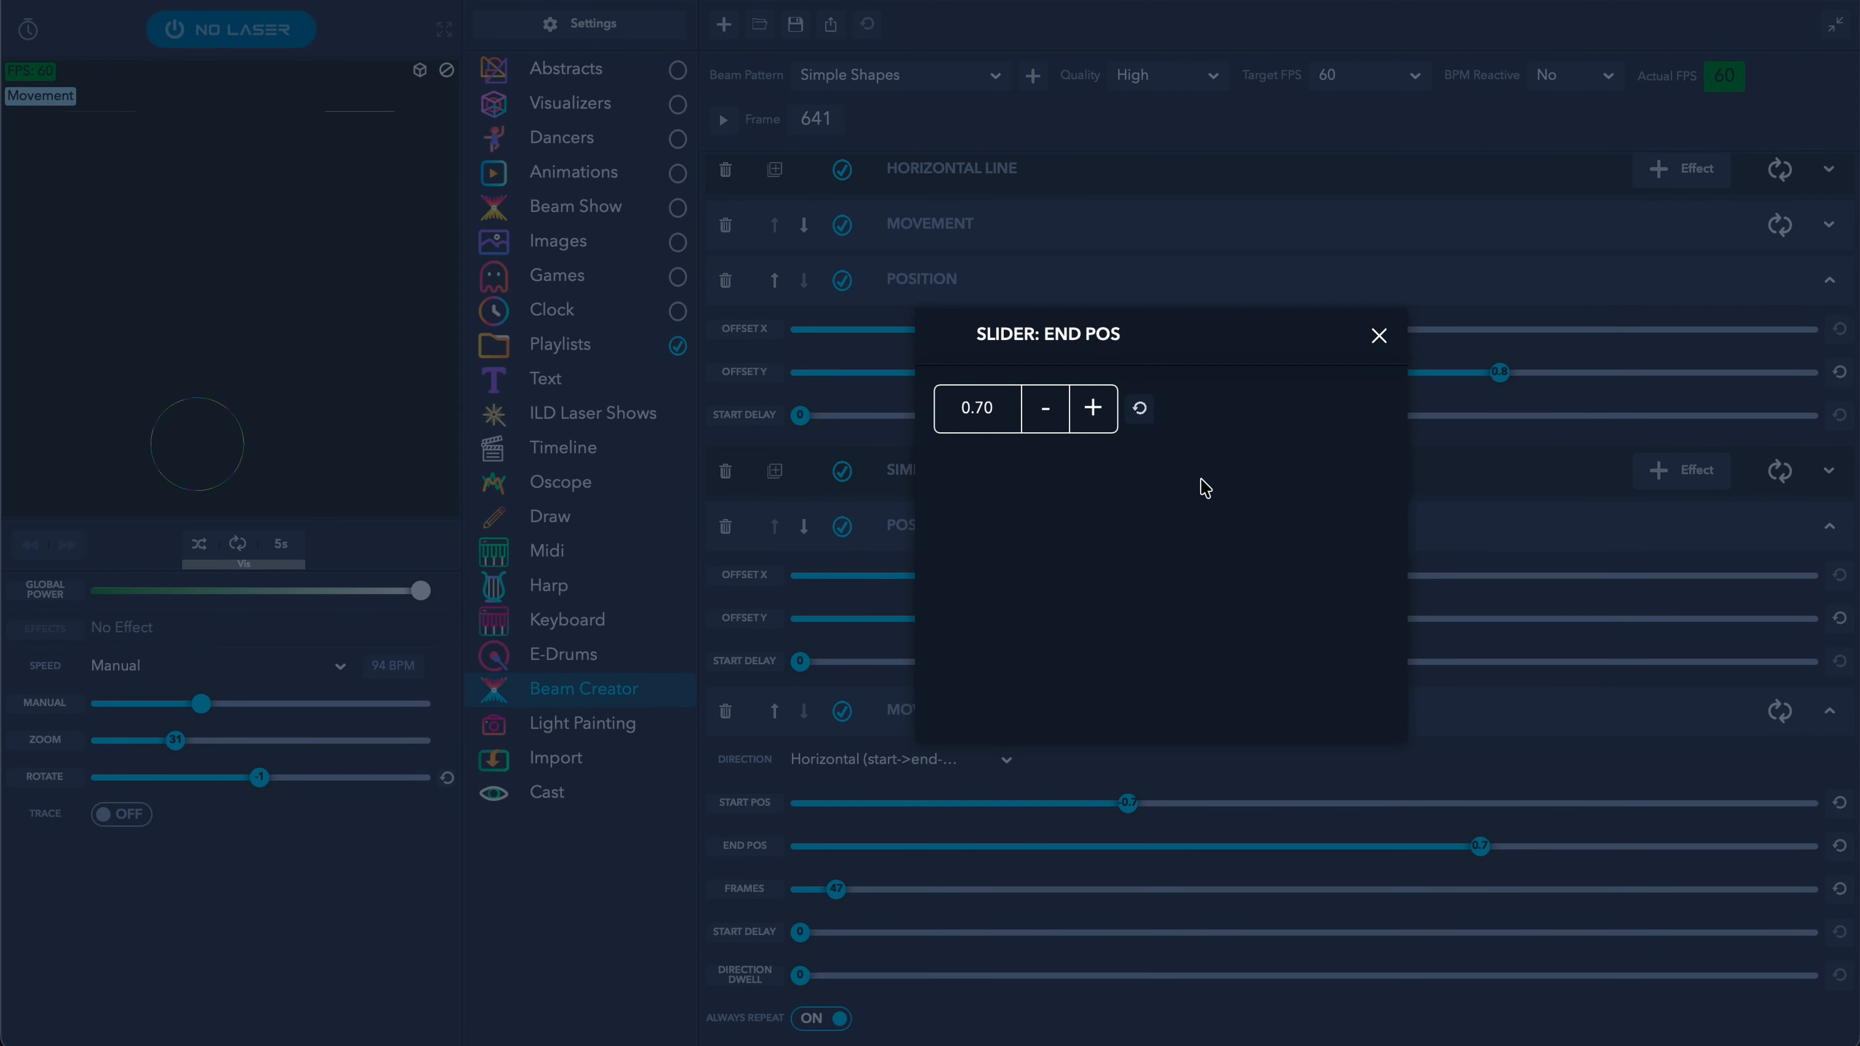
click(1380, 339)
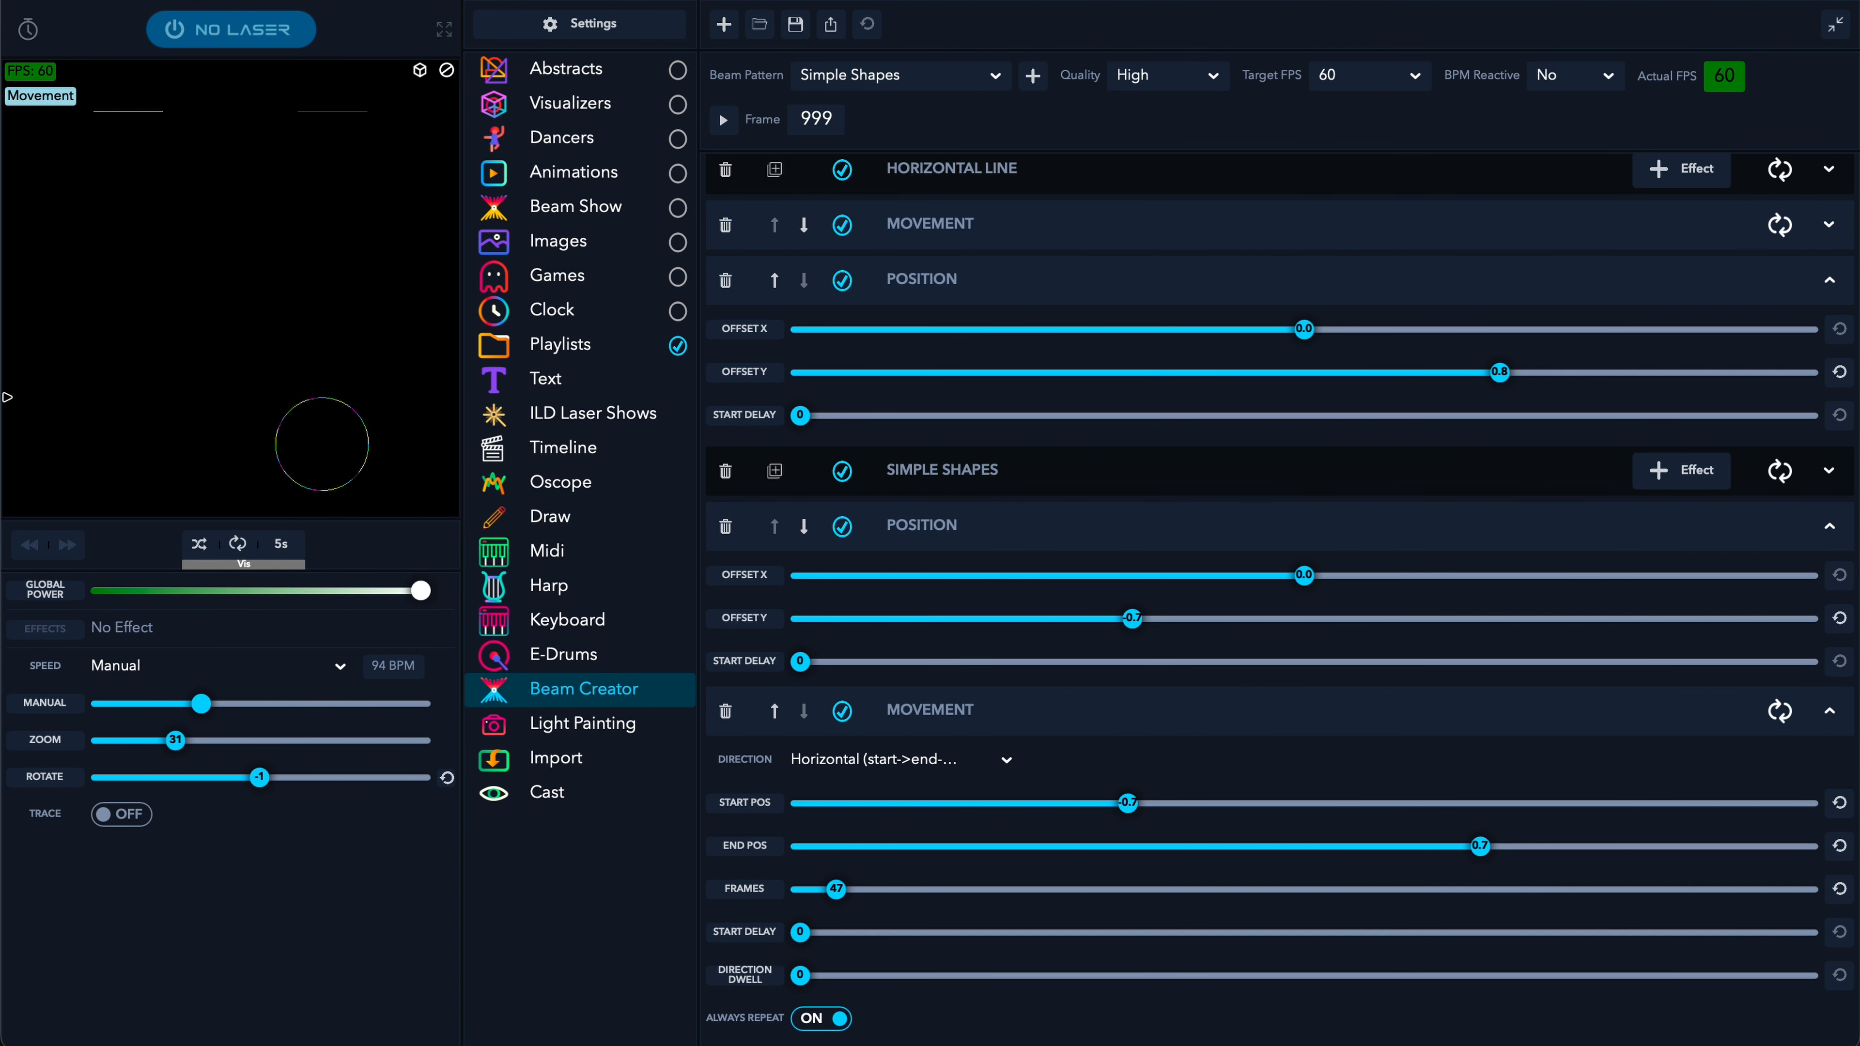
- Switch the preview to the 3D stage view and tilt the camera to see the beams
click(422, 71)
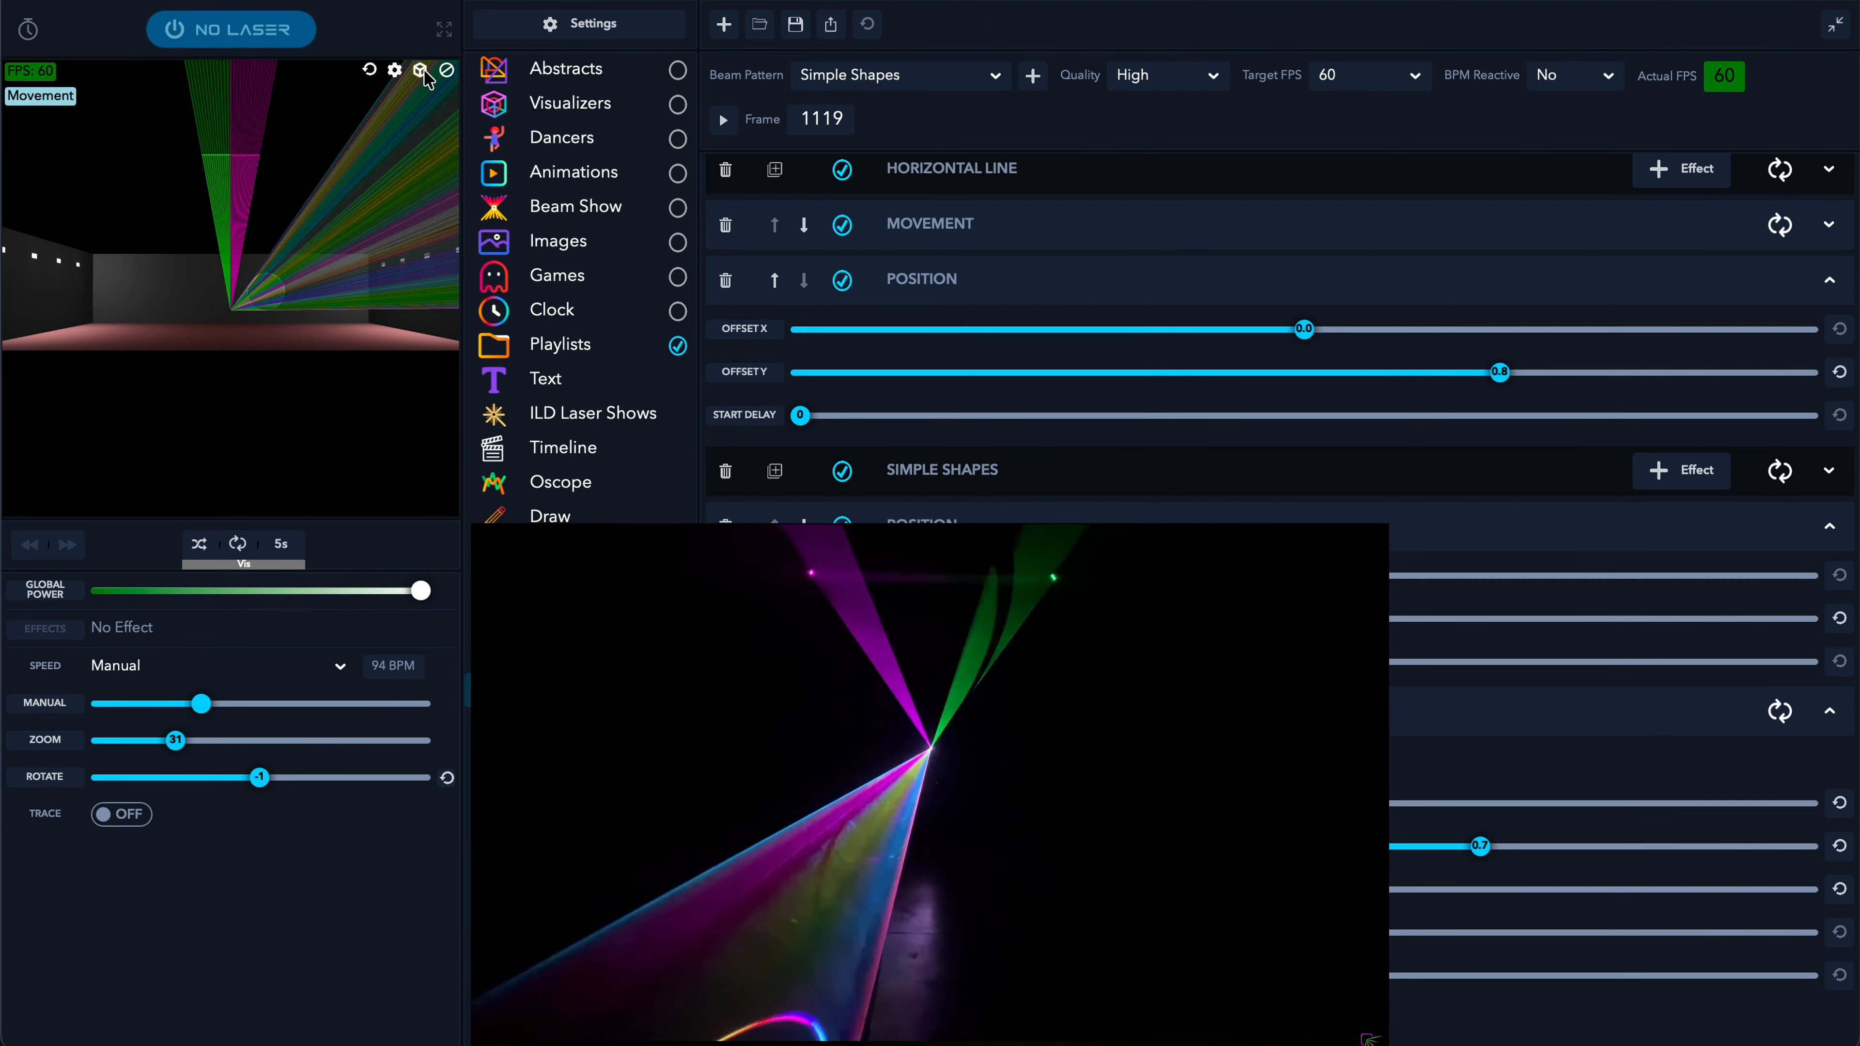
mouse_move(216, 427)
mouse_down()
mouse_move(214, 458)
mouse_move(216, 304)
mouse_move(187, 357)
mouse_move(167, 351)
mouse_move(205, 440)
mouse_up()
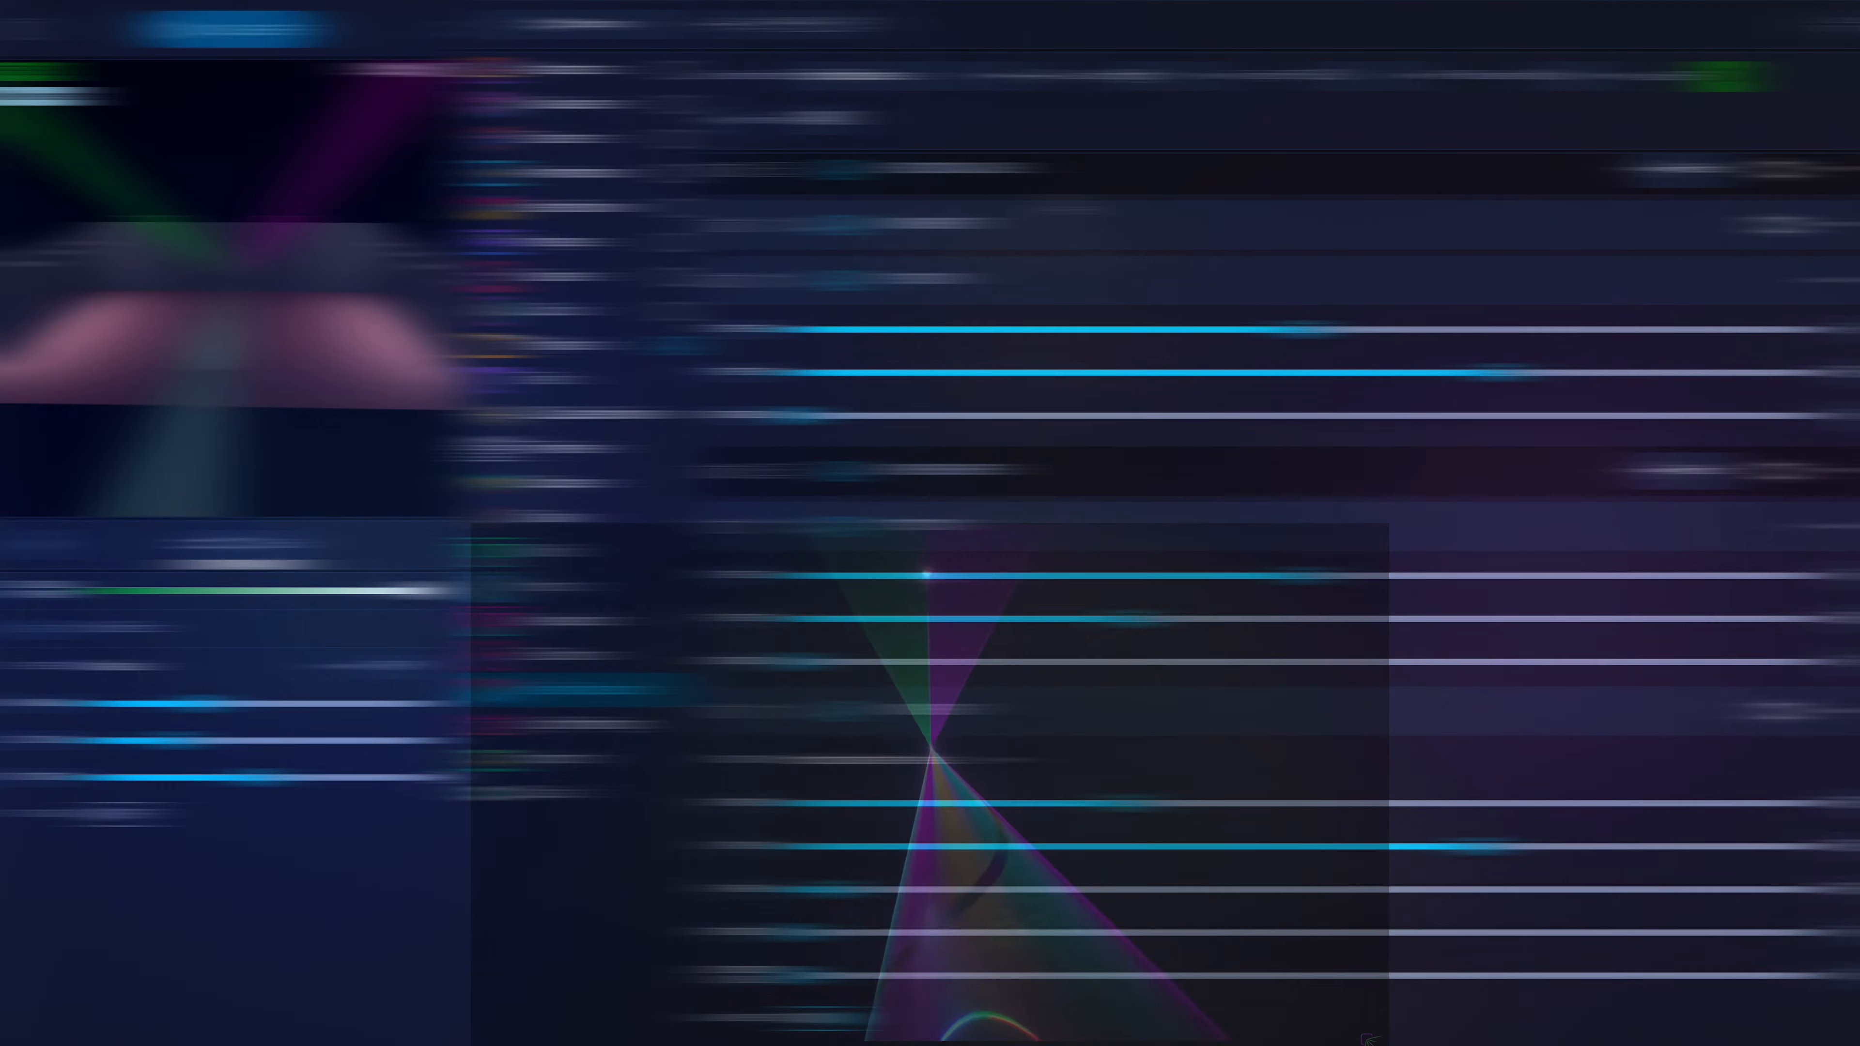